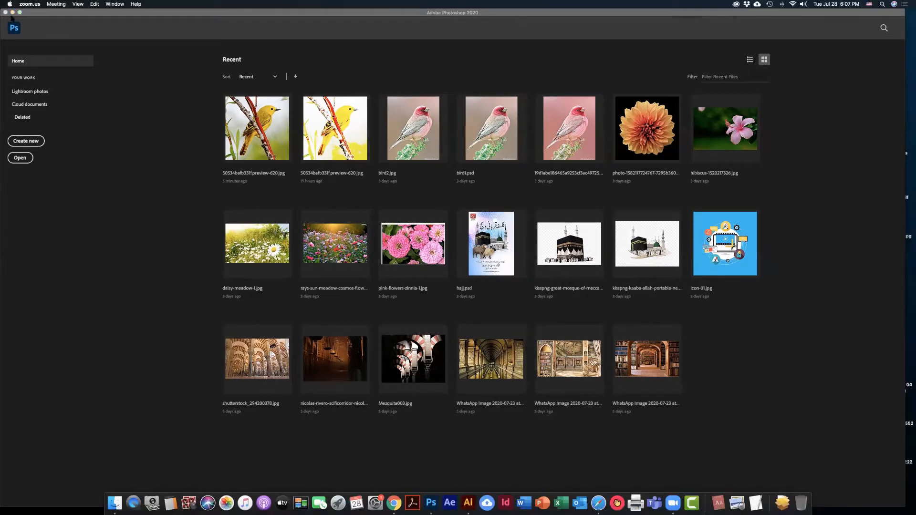
- Minimize Photoshop, view the Photoshop Format Options screenshot in maximum compatibility.jpg from the desktop, and close it
click(12, 12)
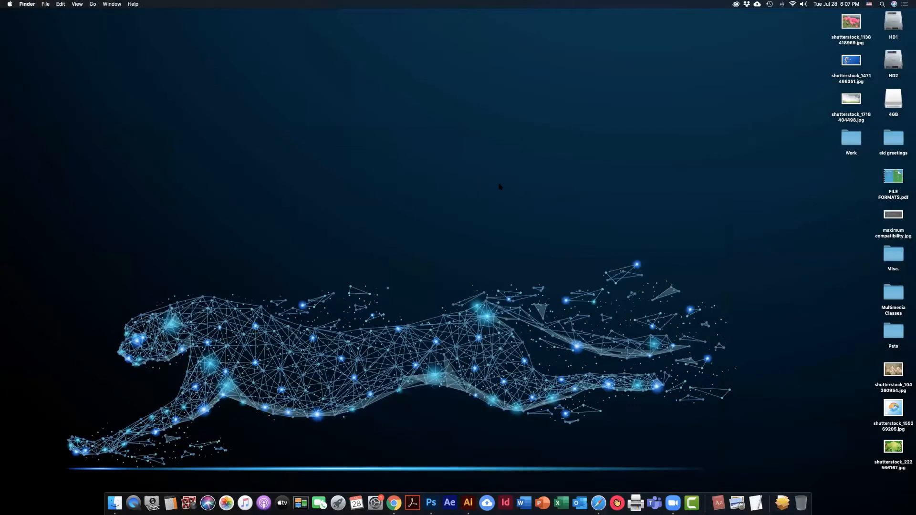
double_click(898, 216)
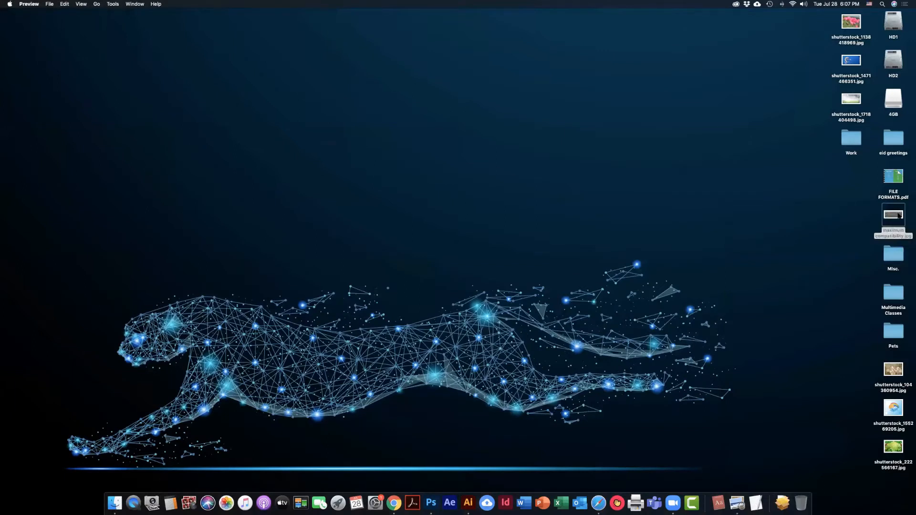
drag(112, 14, 239, 56)
drag(330, 151, 468, 222)
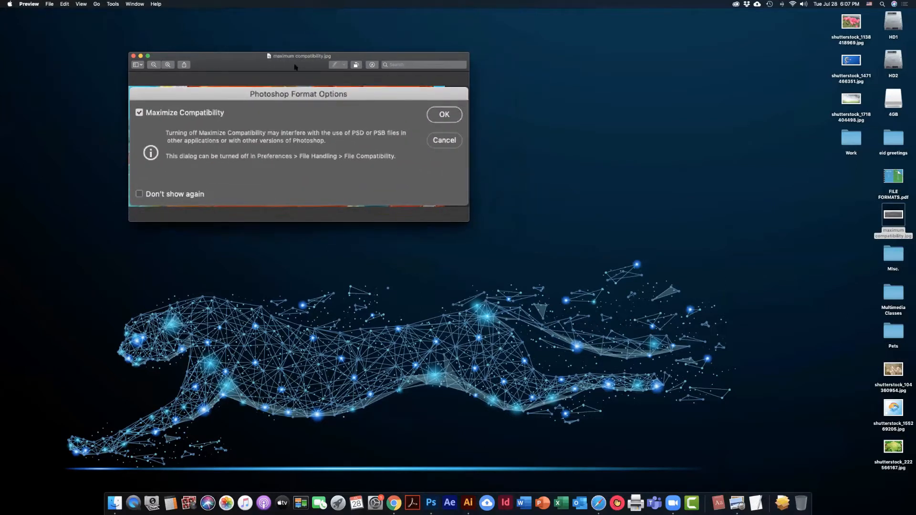
drag(295, 67, 380, 85)
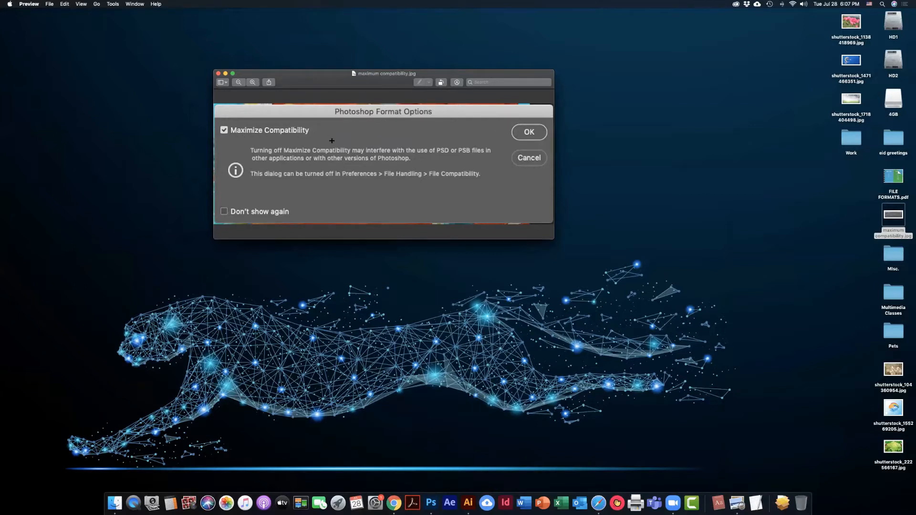
drag(493, 74, 527, 76)
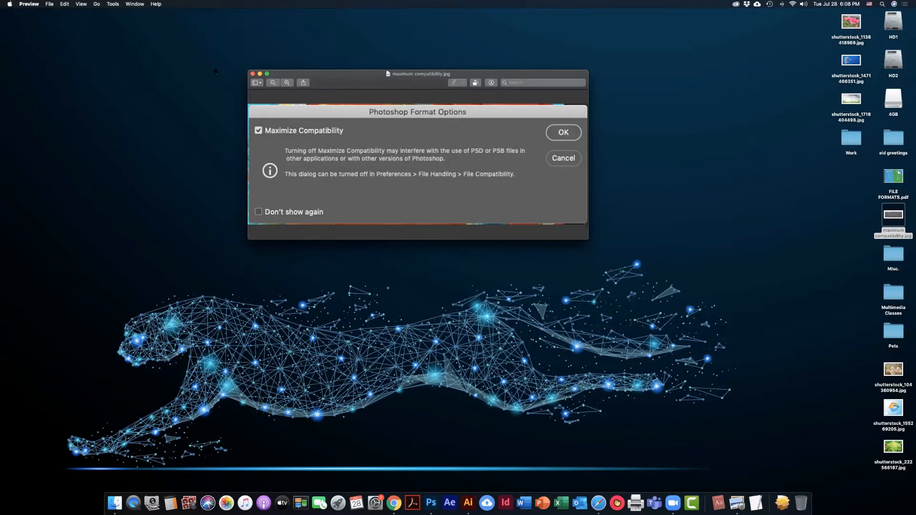
click(253, 74)
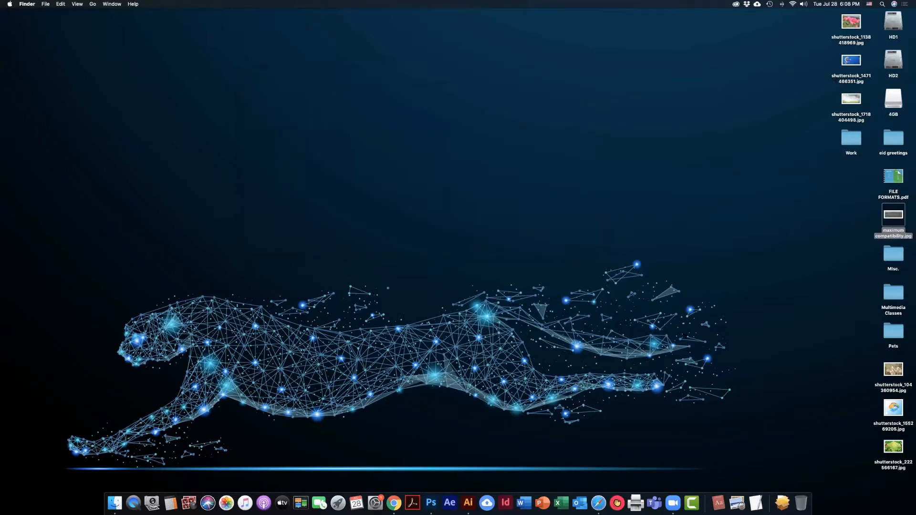
- Return to Photoshop and open the yellow bird photo 50534bafb331f.preview-620.jpg from the Resources folder
click(433, 495)
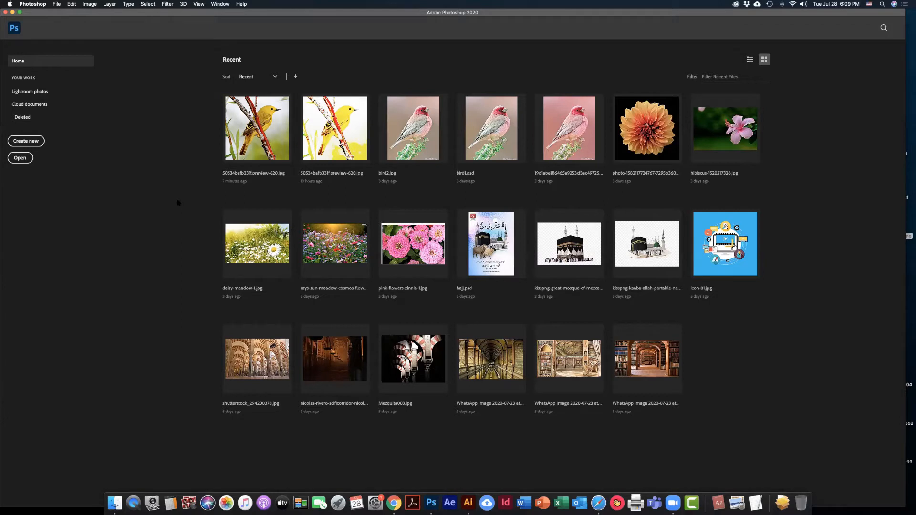
key(super+o)
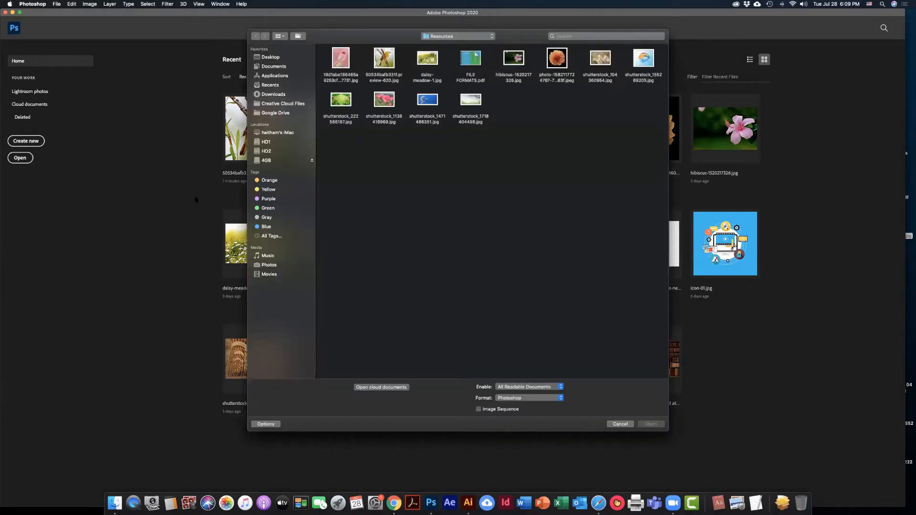
click(386, 60)
double_click(387, 59)
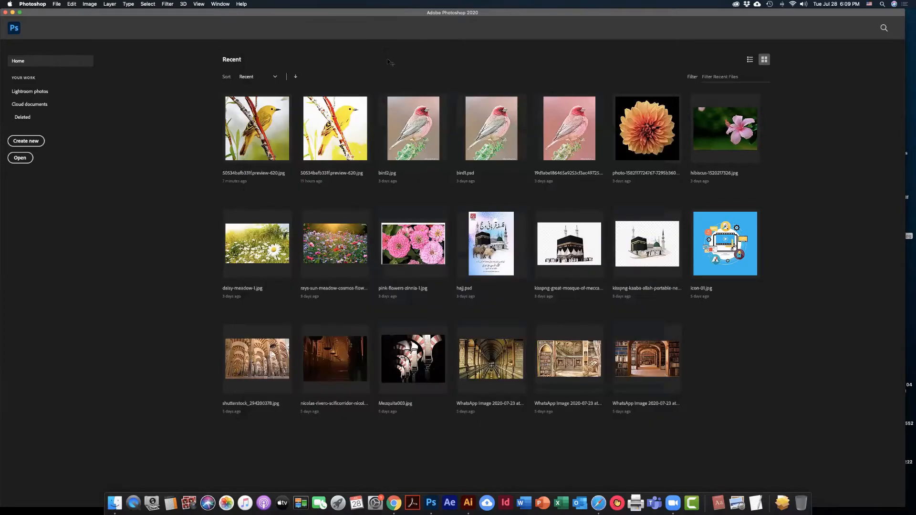
- Start a Levels adjustment on the bird photo and enter 456 as the shadow input level
key(super+l)
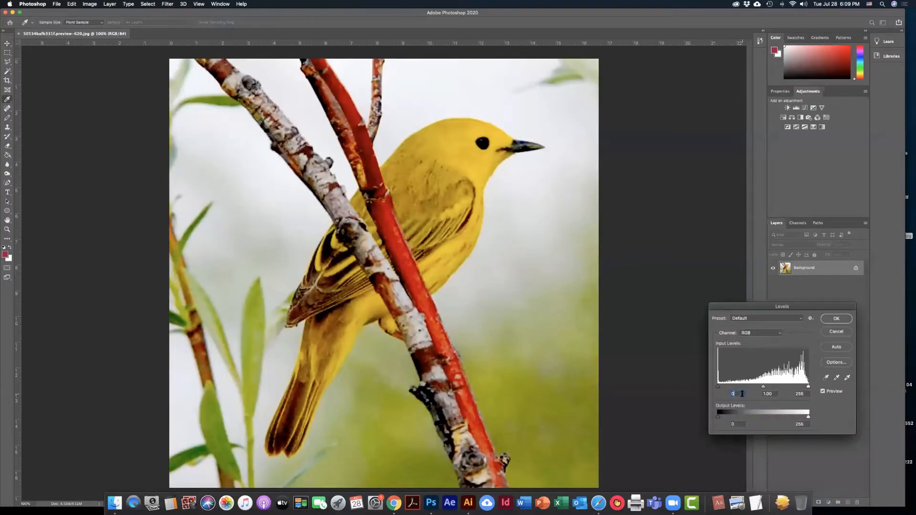
text(456)
click(774, 395)
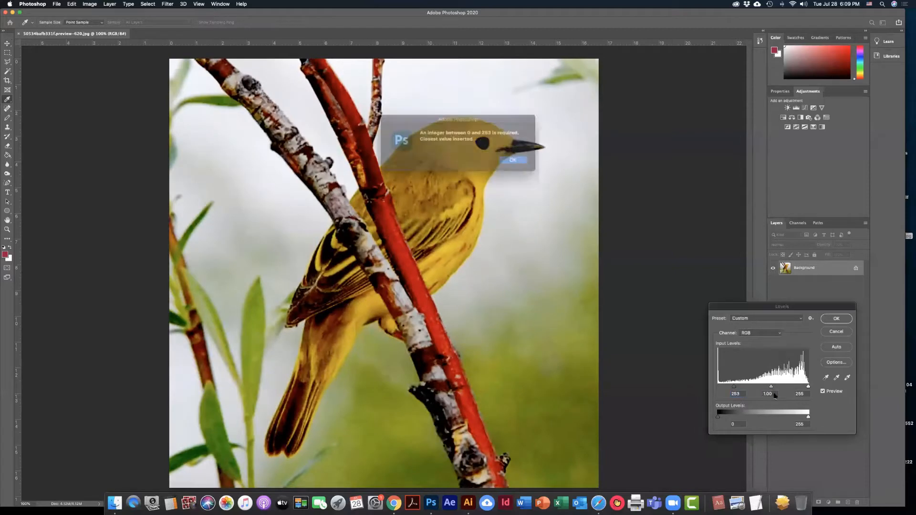
click(518, 161)
- Try extreme midtone input levels of 34, 43 and 0 in the Levels adjustment
click(768, 394)
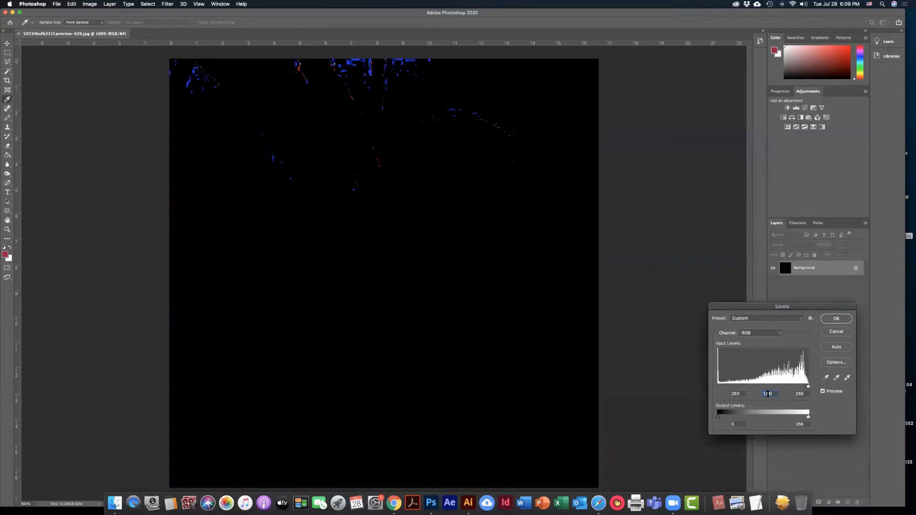
text(34)
double_click(768, 394)
click(766, 394)
text(43)
double_click(771, 393)
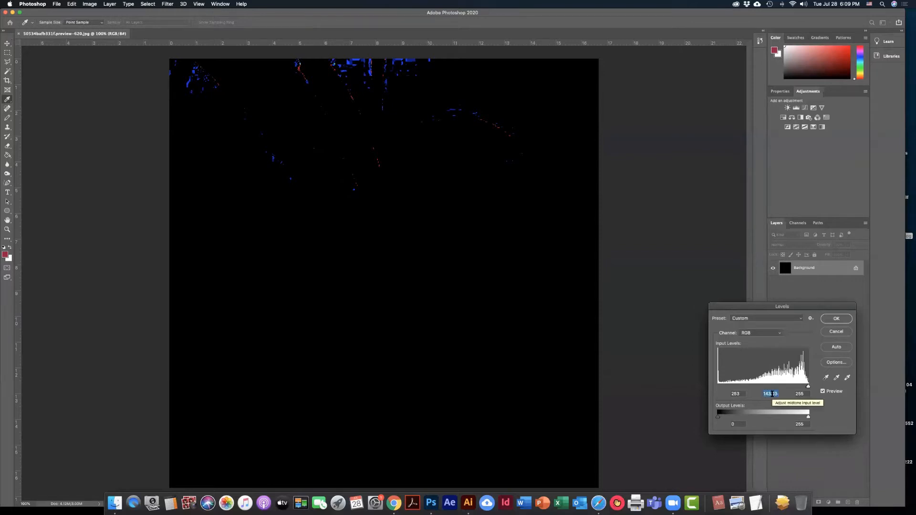
text(0)
click(799, 394)
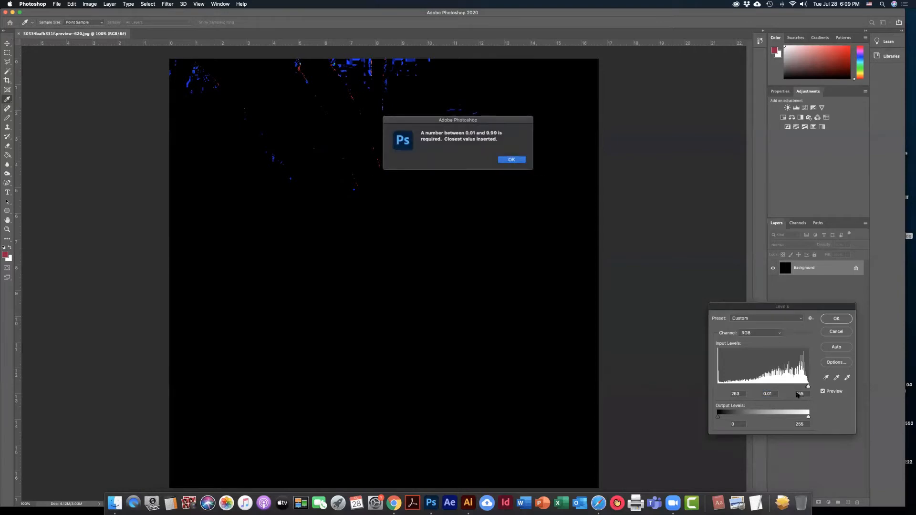
click(517, 161)
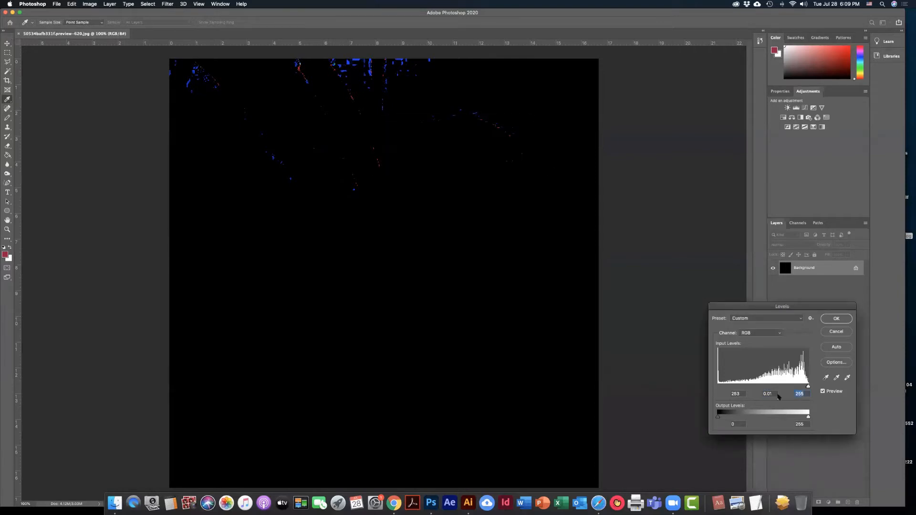
- Set the shadow input level to 26 and the midtone to 0.34, and apply Levels to the photo
double_click(737, 394)
text(26)
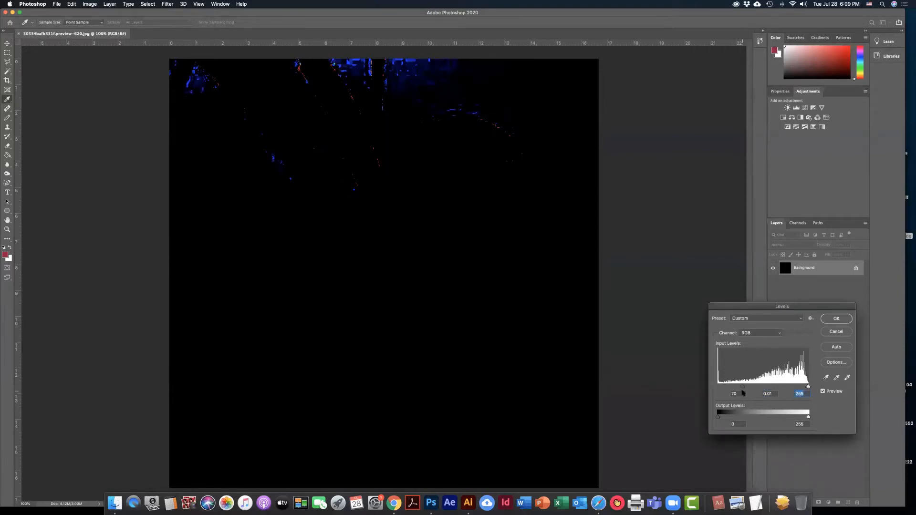
double_click(768, 394)
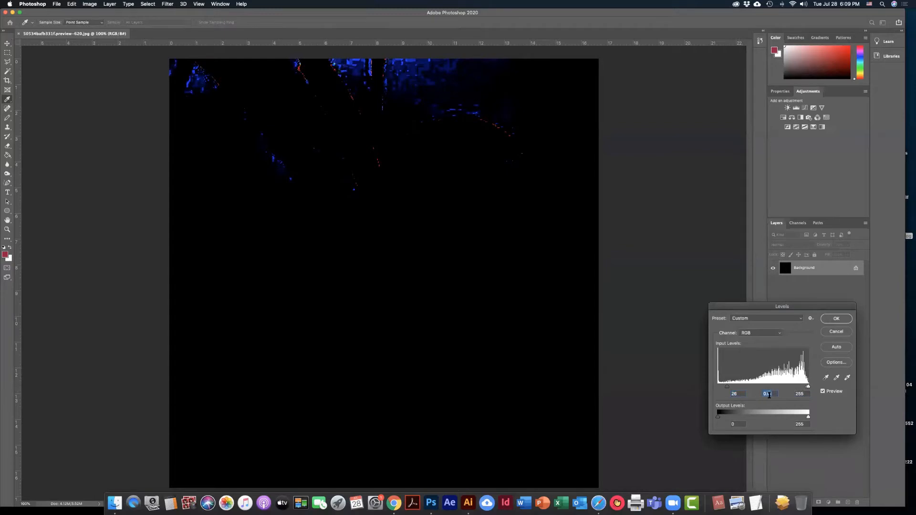
drag(806, 387, 791, 387)
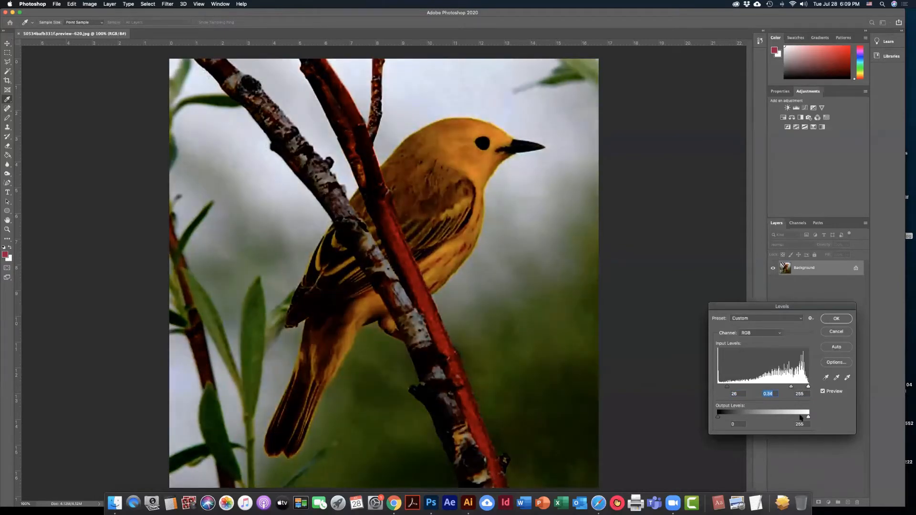
key(Return)
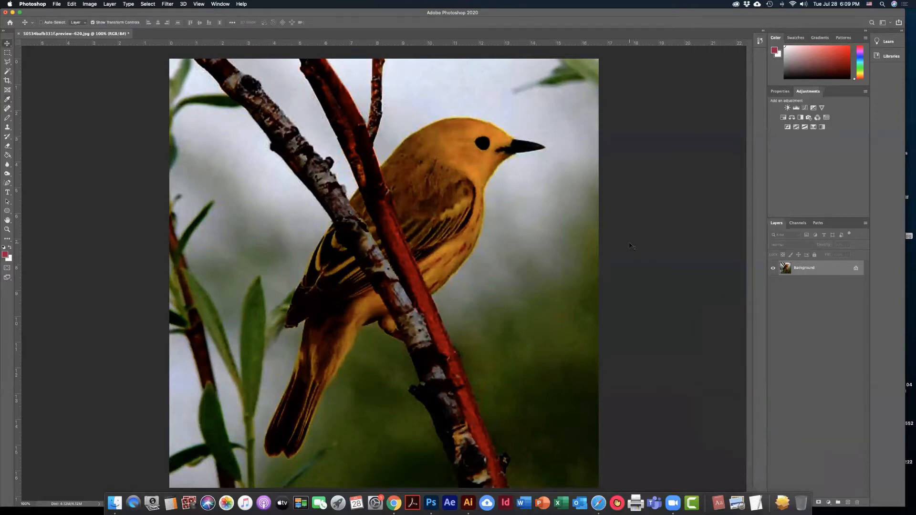
- Save and close the darkened bird photo, and reopen the same file from the Resources folder
key(super+s)
key(super+w)
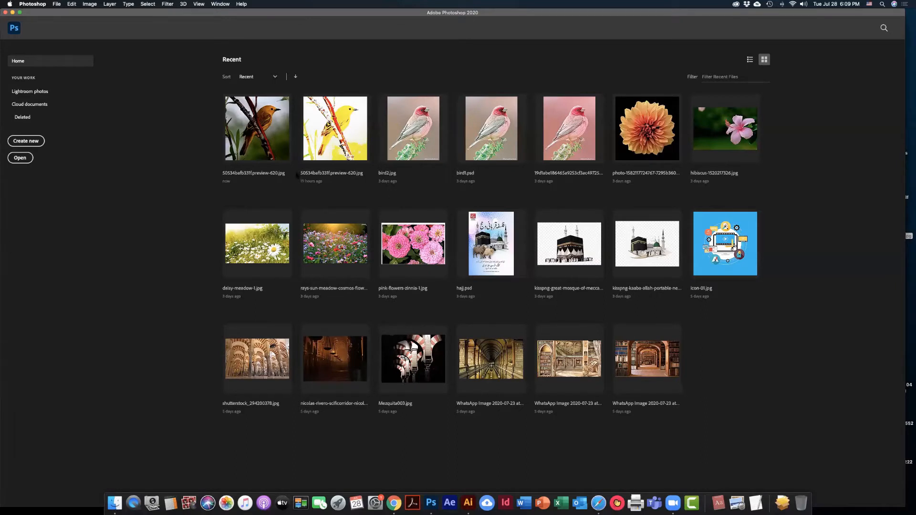
click(56, 4)
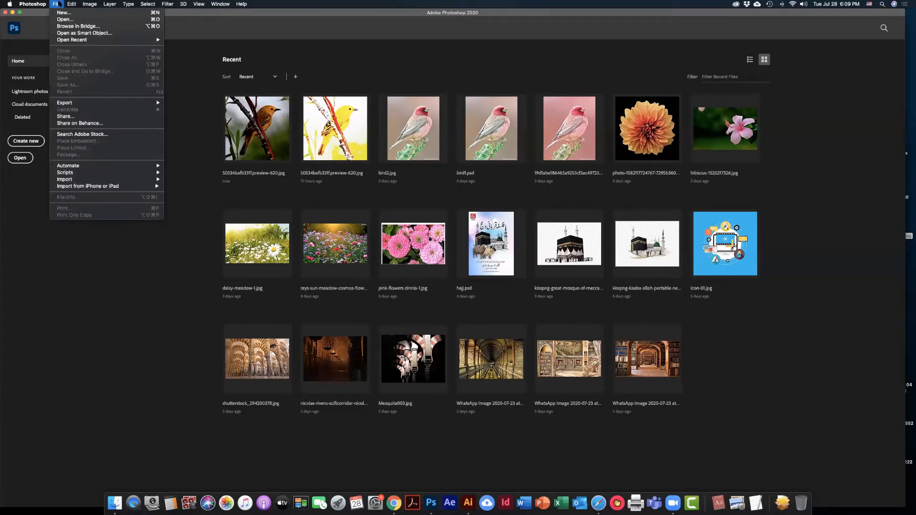
click(79, 20)
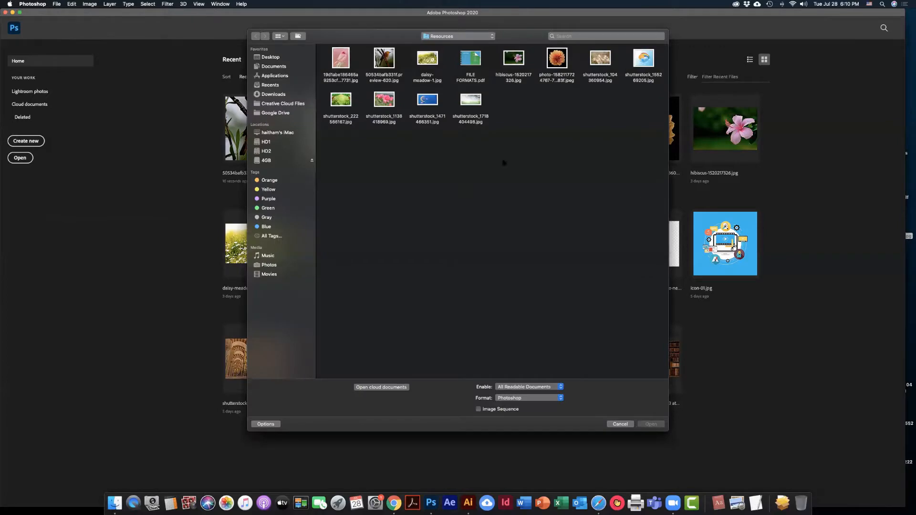
double_click(385, 61)
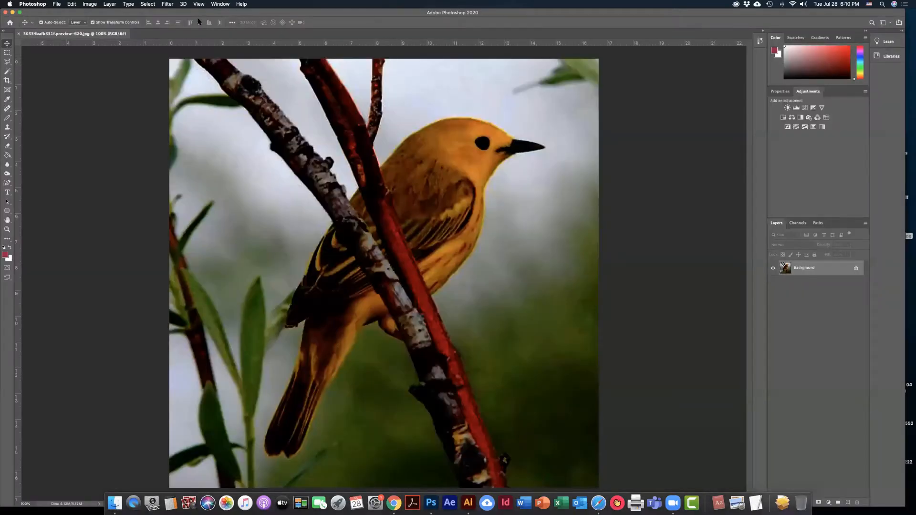
click(113, 4)
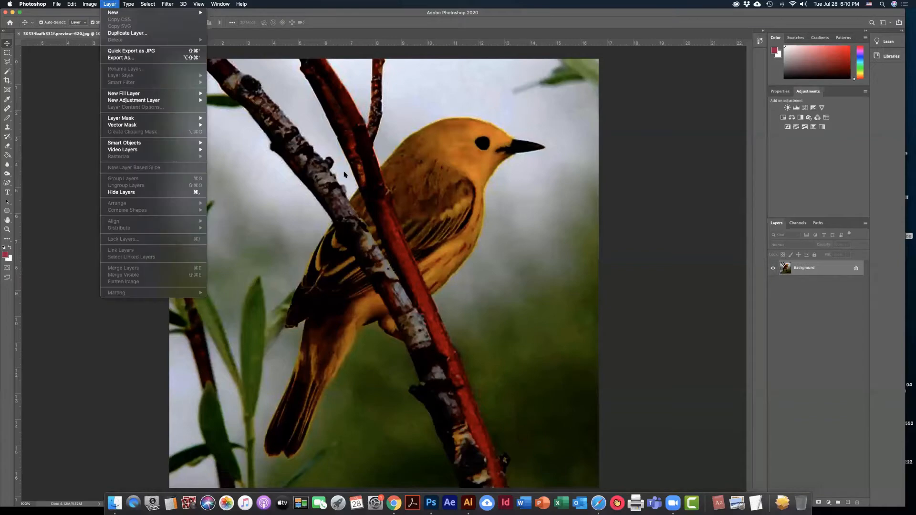
click(526, 229)
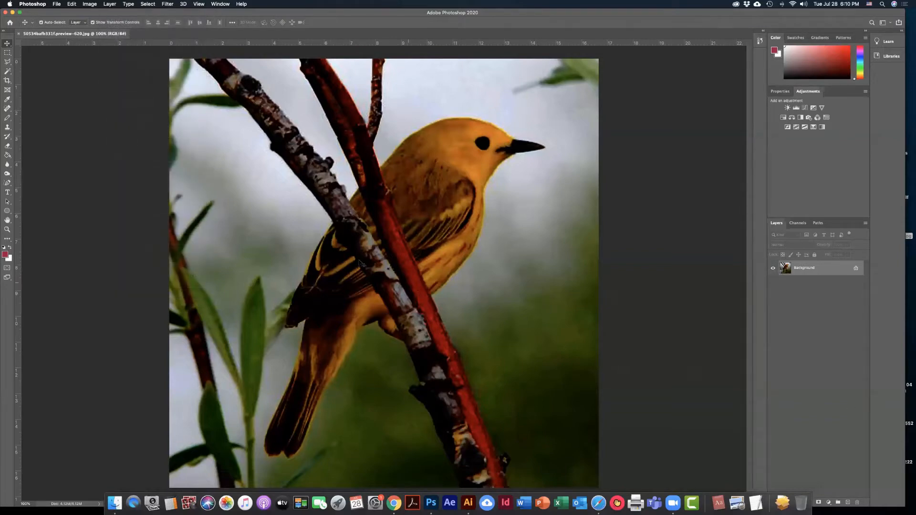
click(57, 4)
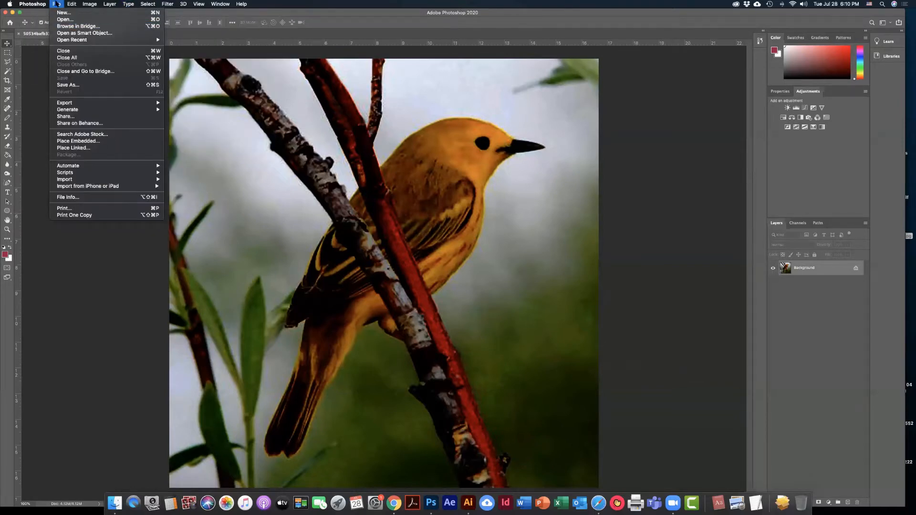
mouse_move(42, 4)
click(320, 169)
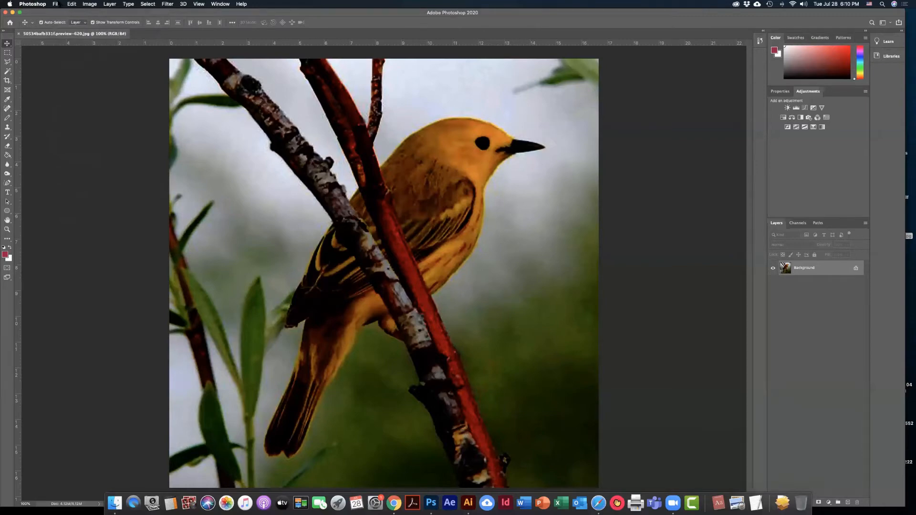
click(59, 4)
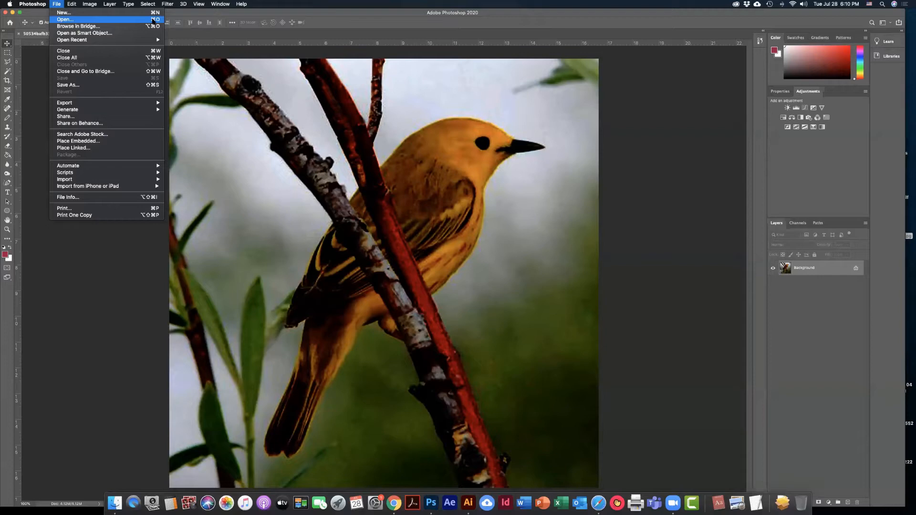
click(153, 20)
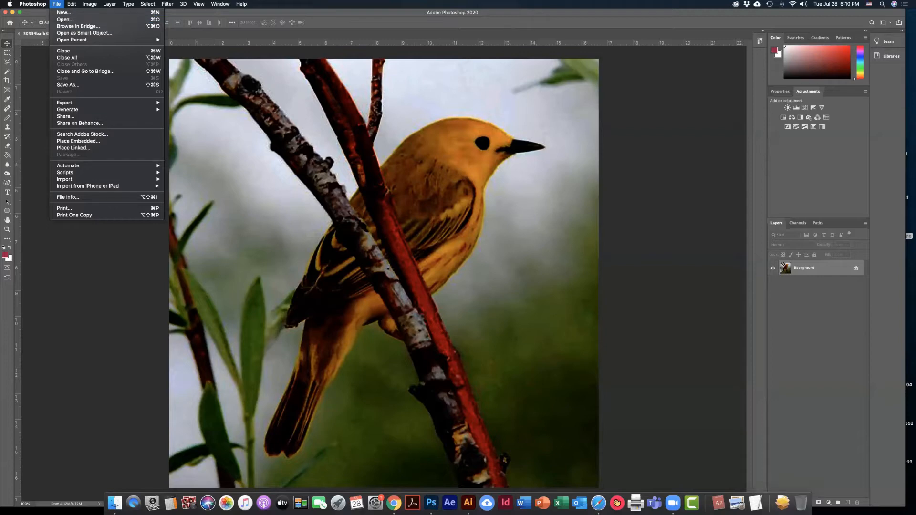
click(341, 127)
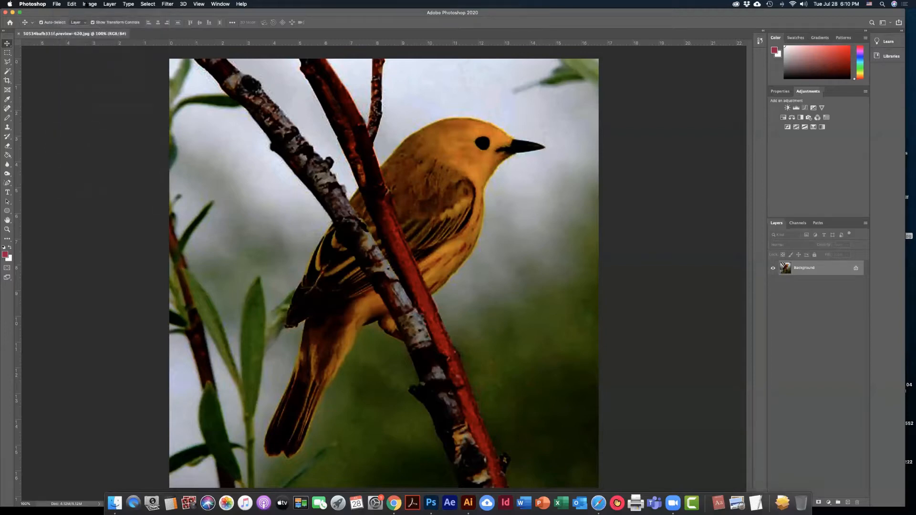
- Open Levels on the reopened bird photo and check which file commands are available while it is active
click(94, 5)
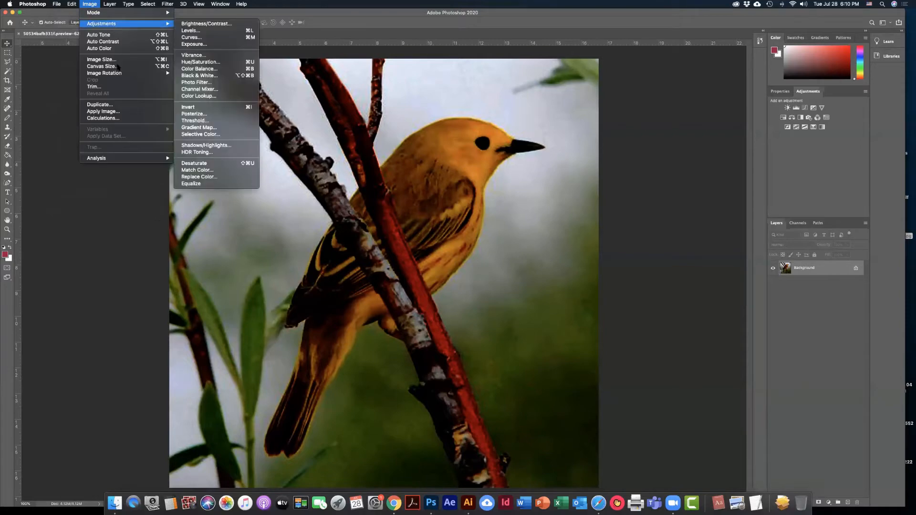
mouse_move(124, 24)
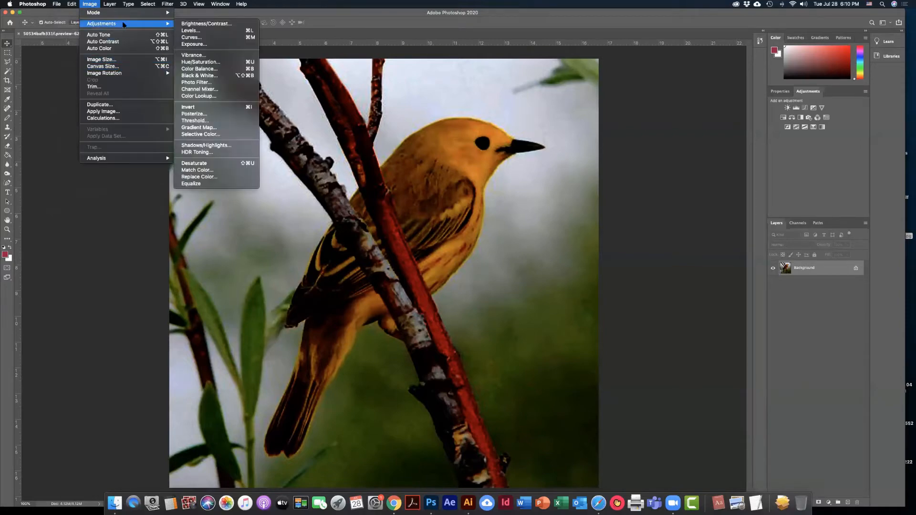
click(228, 30)
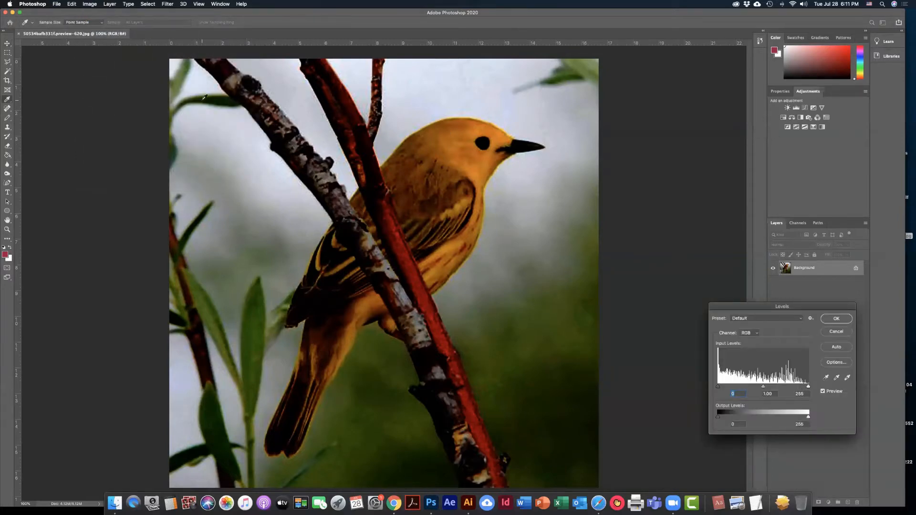
click(60, 5)
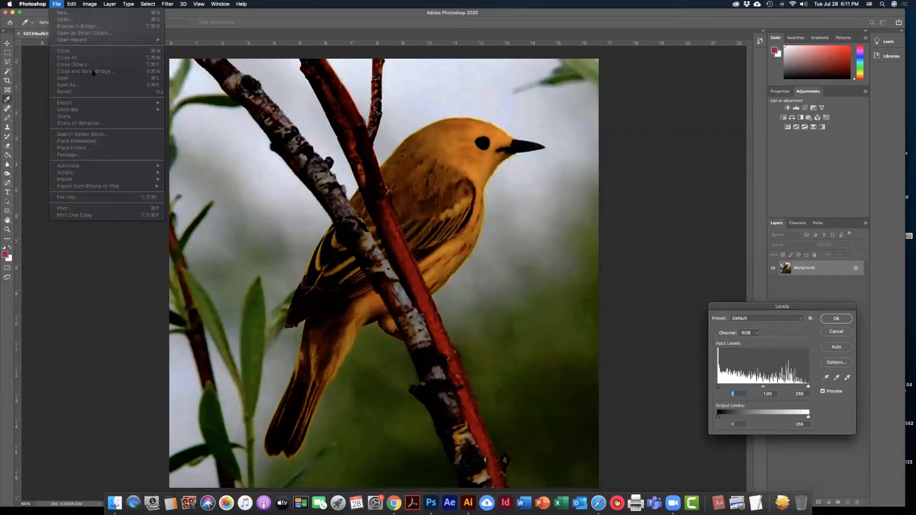
click(516, 188)
click(552, 334)
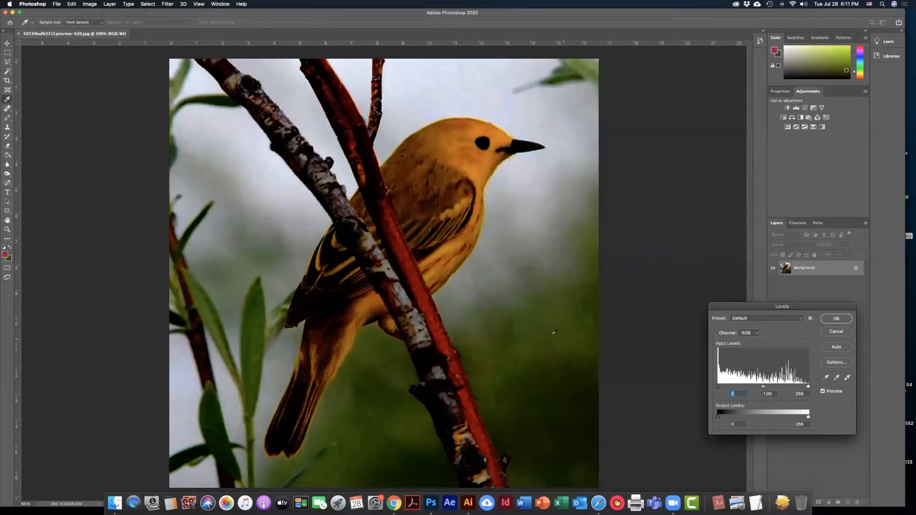
- Accept Levels with its default values and check which file commands are available for the bird photo
key(Return)
key(v)
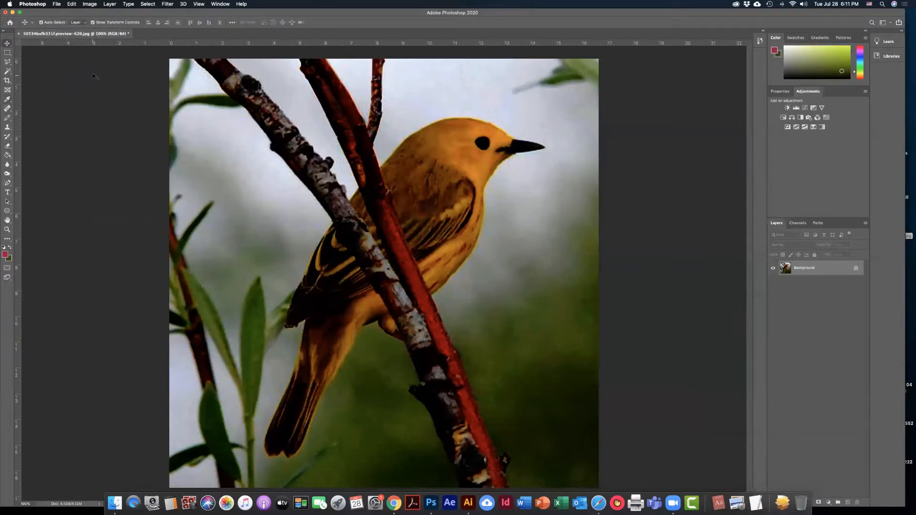
click(58, 4)
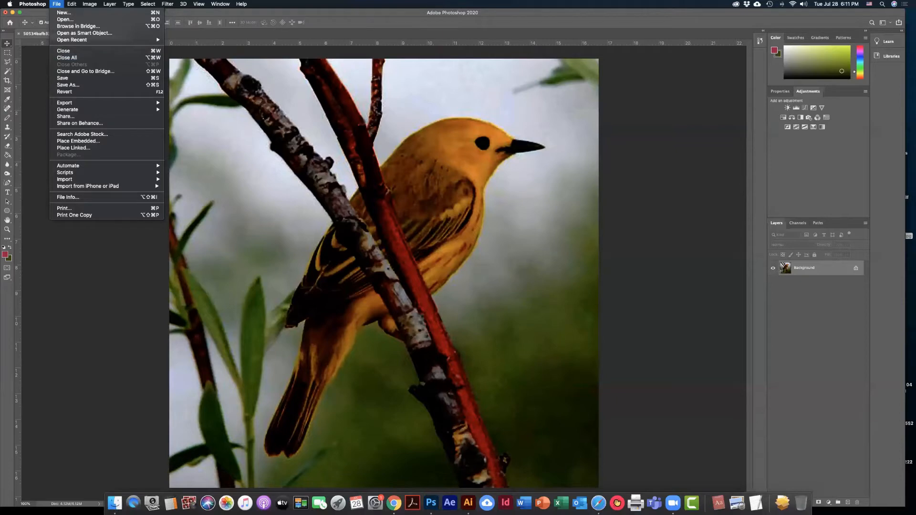
click(265, 116)
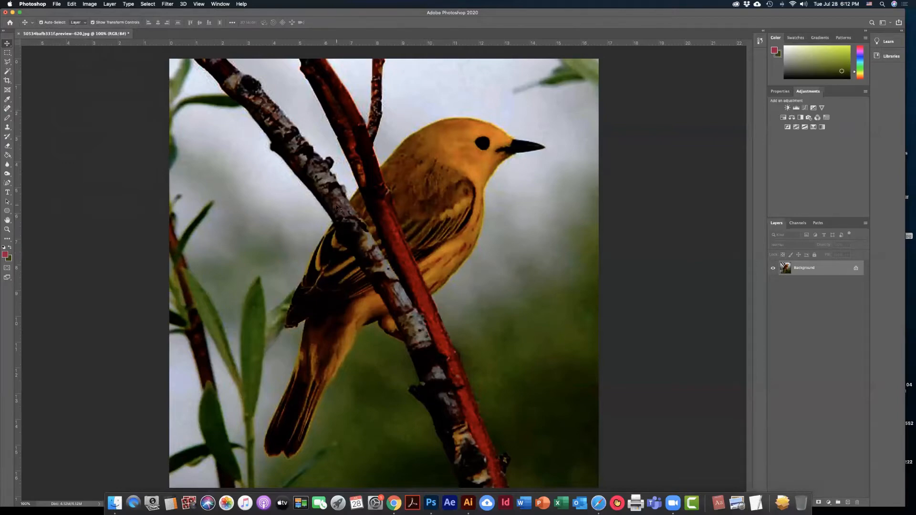
- Review the available image commands, including the direct adjustments such as Levels and Curves
click(91, 4)
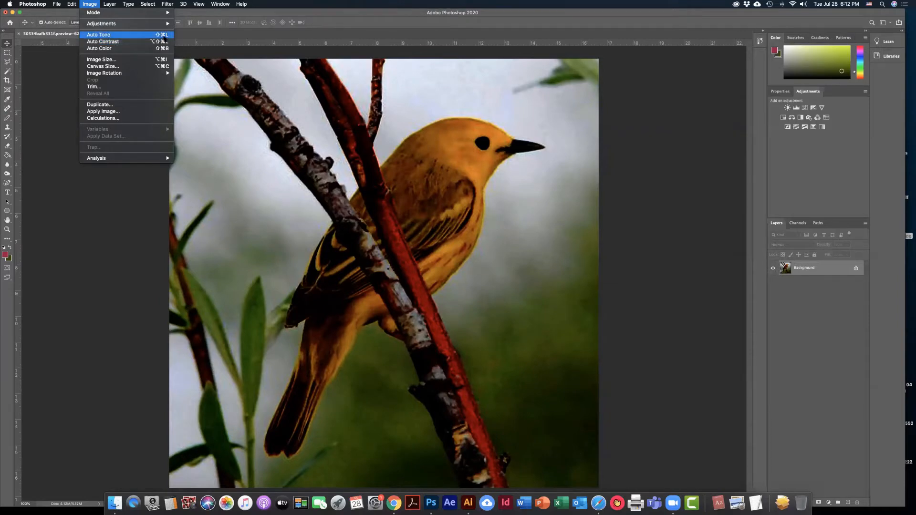
click(282, 165)
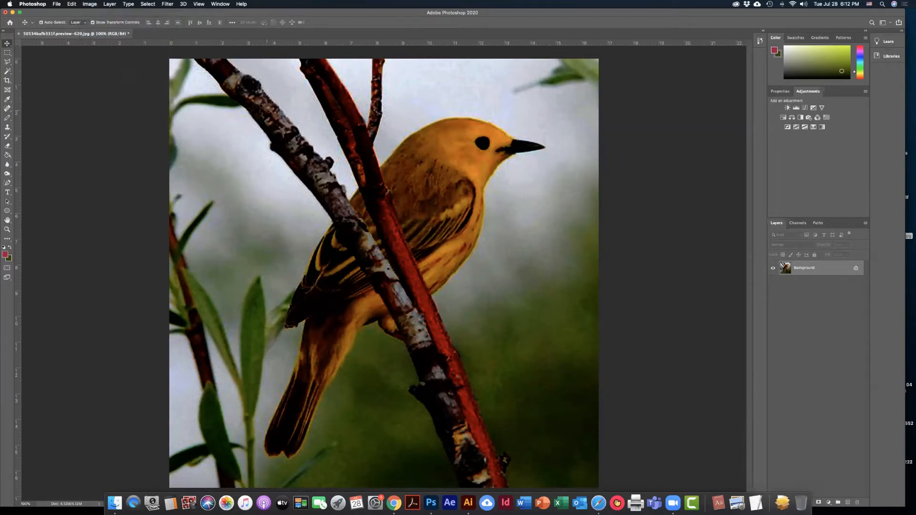
click(93, 4)
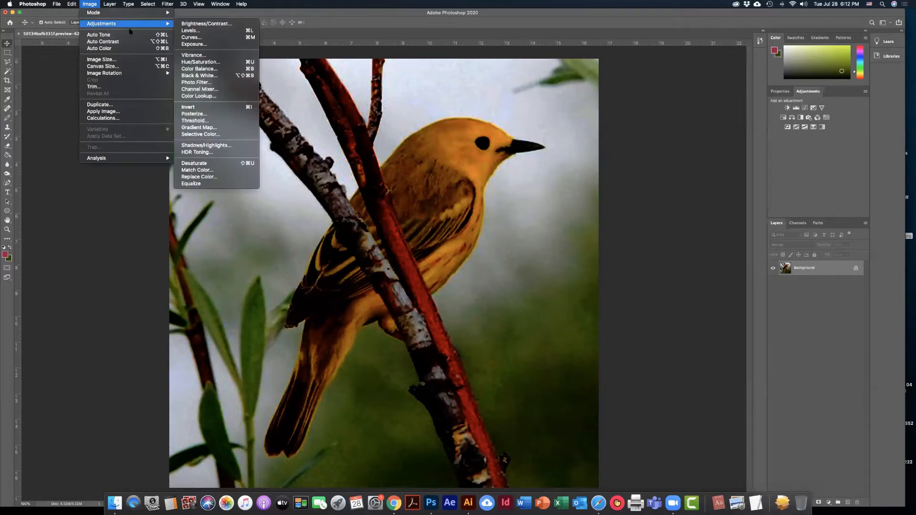
click(381, 115)
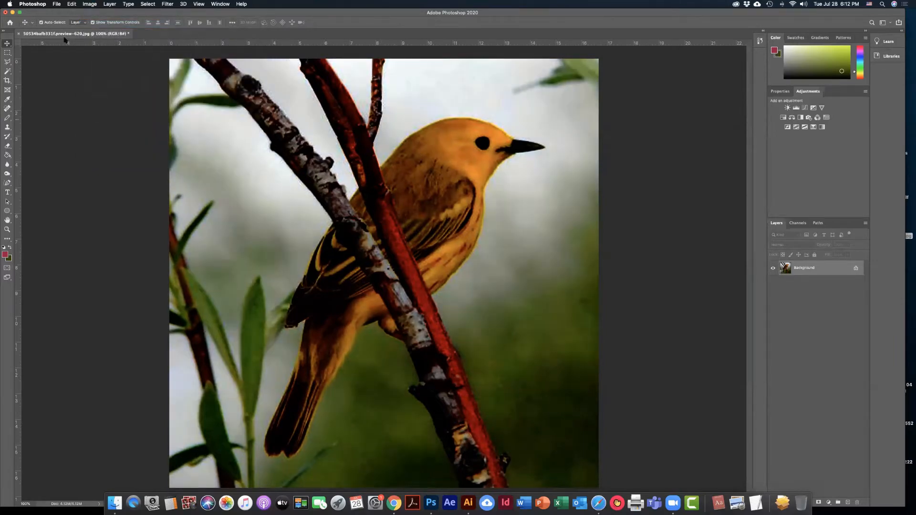
click(91, 4)
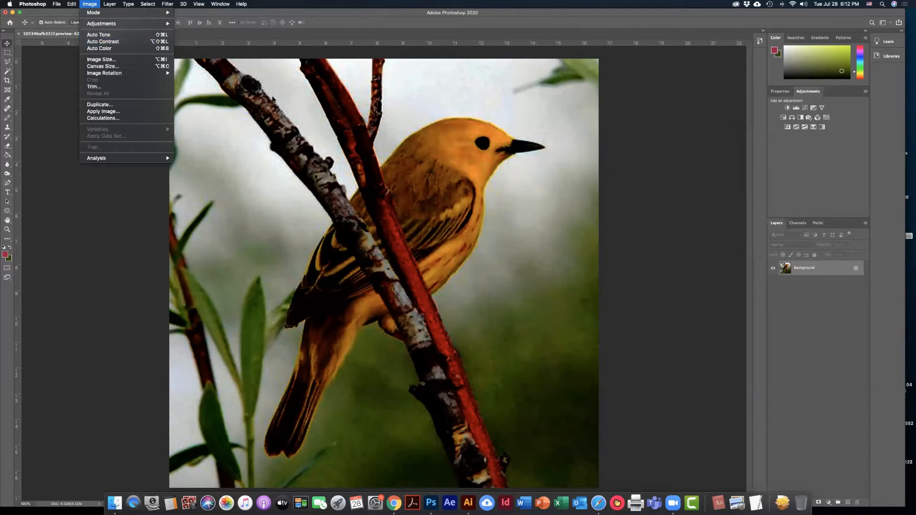
click(223, 147)
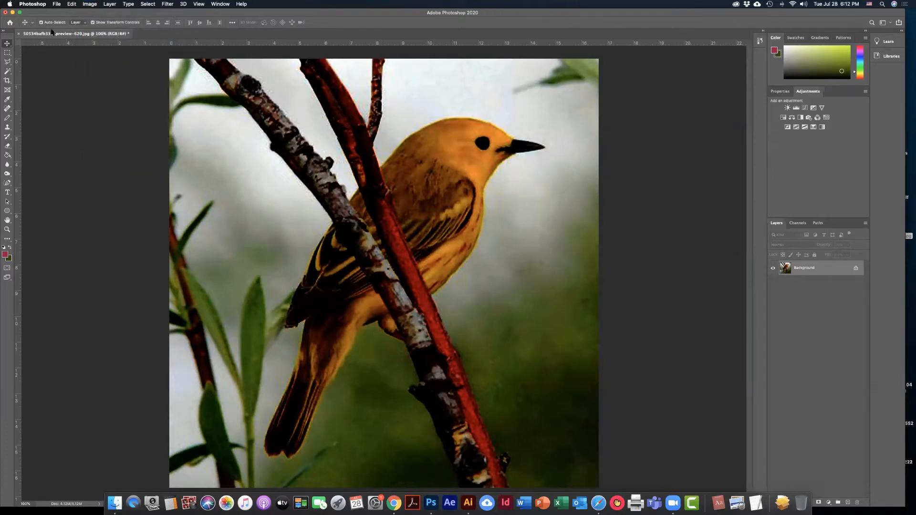
- Detach the bird photo into its own floating window and make that window smaller
drag(56, 35, 100, 40)
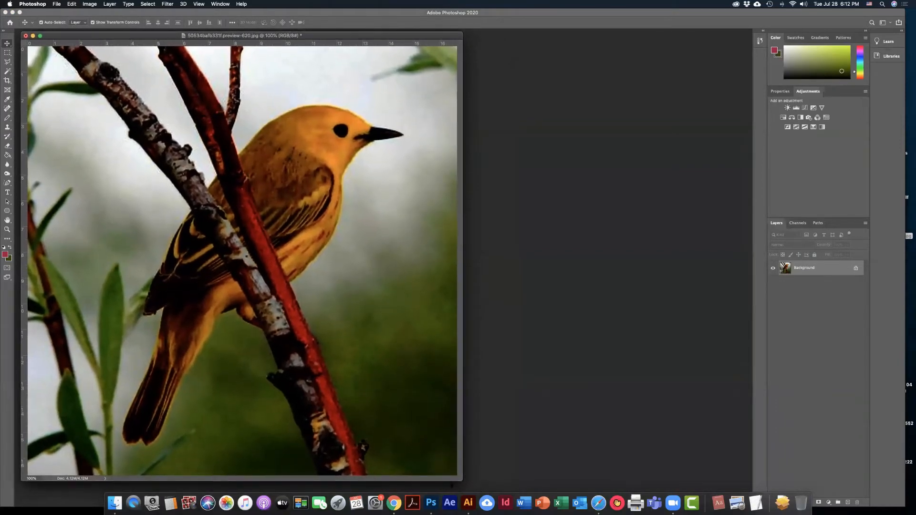
drag(465, 485, 425, 449)
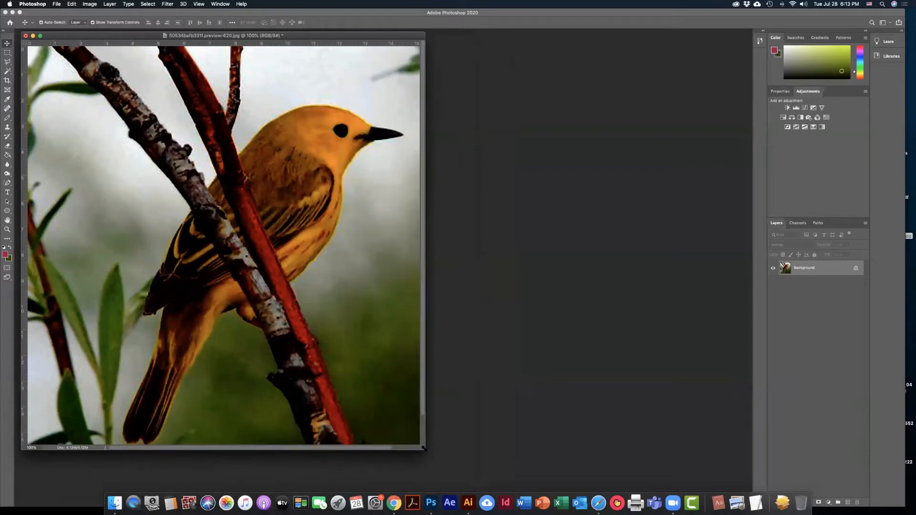
scroll(335, 328, down, 2)
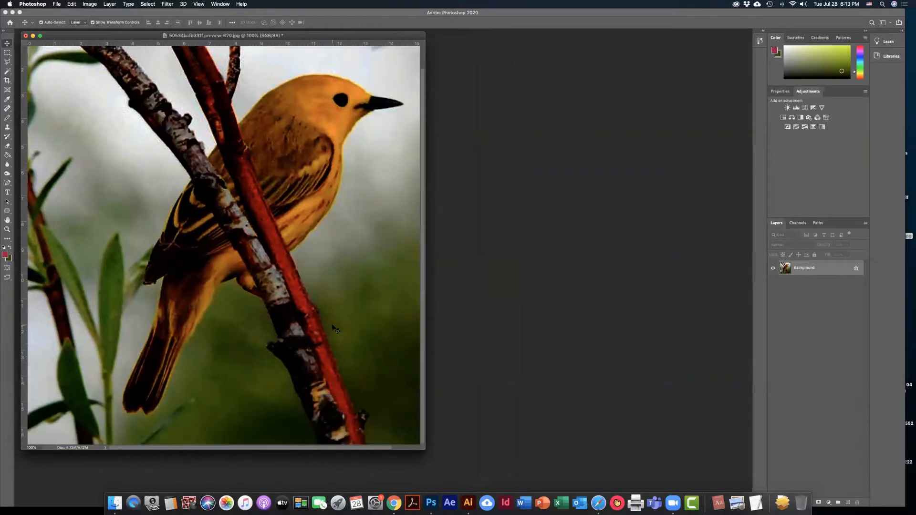
- Inspect the photo's dimensions in Image Size without changing them, and check the file commands again
click(89, 4)
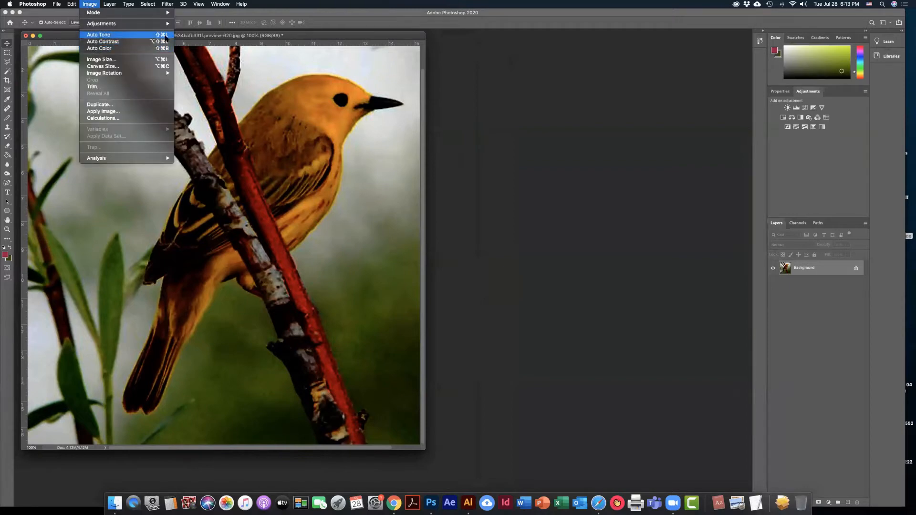
click(109, 60)
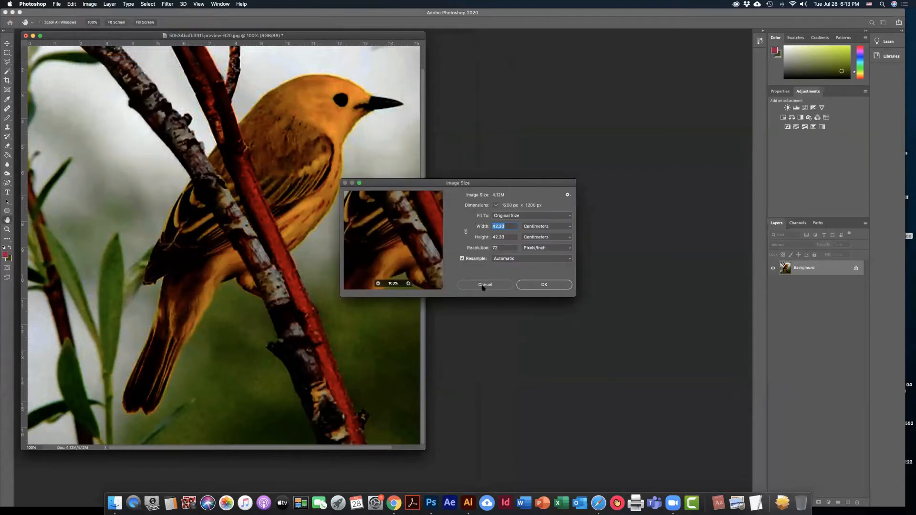
click(484, 285)
click(54, 3)
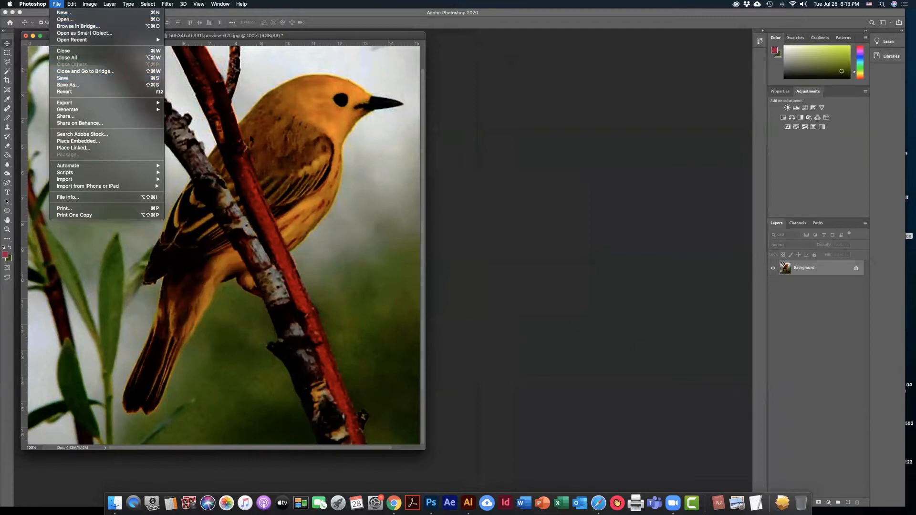
click(414, 203)
- Widen the floating bird photo window slightly and reposition it near the workspace's upper corner
drag(421, 450, 450, 445)
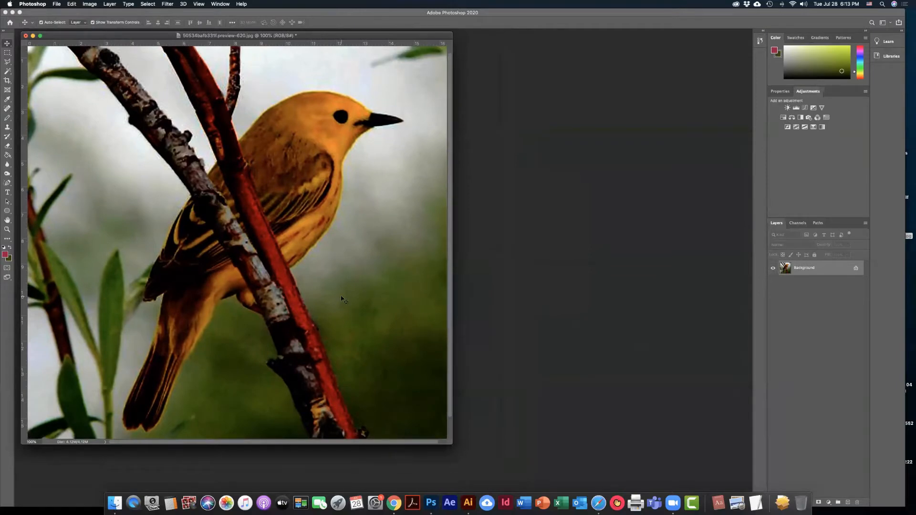
drag(293, 38, 291, 37)
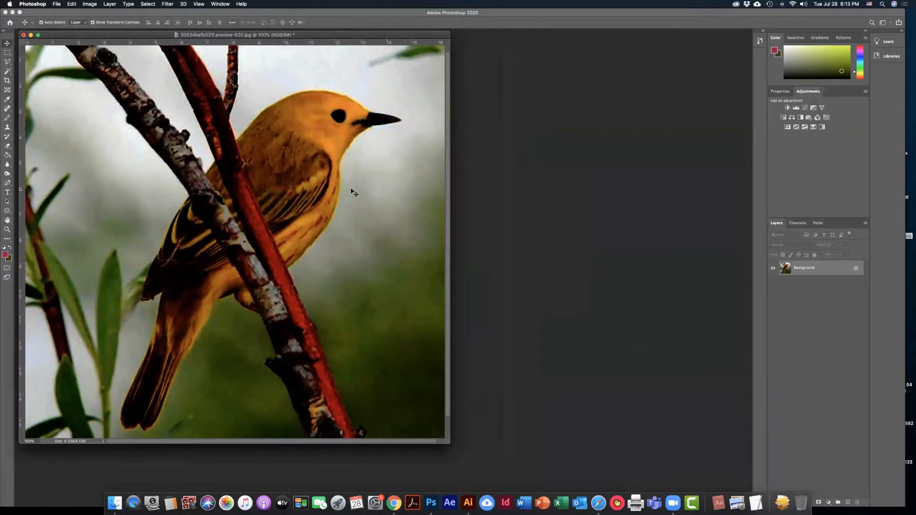
click(72, 4)
click(183, 67)
drag(108, 36, 104, 34)
- Duplicate the bird photo as a separate image, keeping the suggested copy name
click(89, 4)
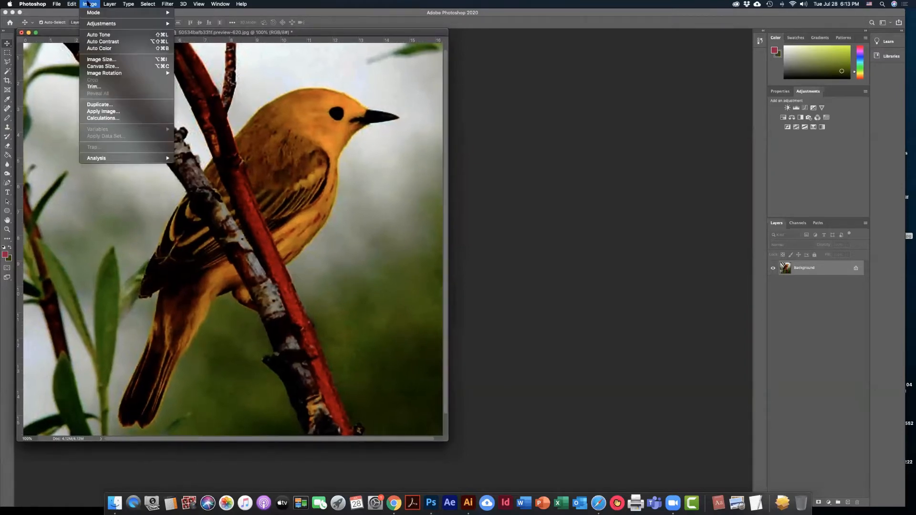
mouse_move(227, 4)
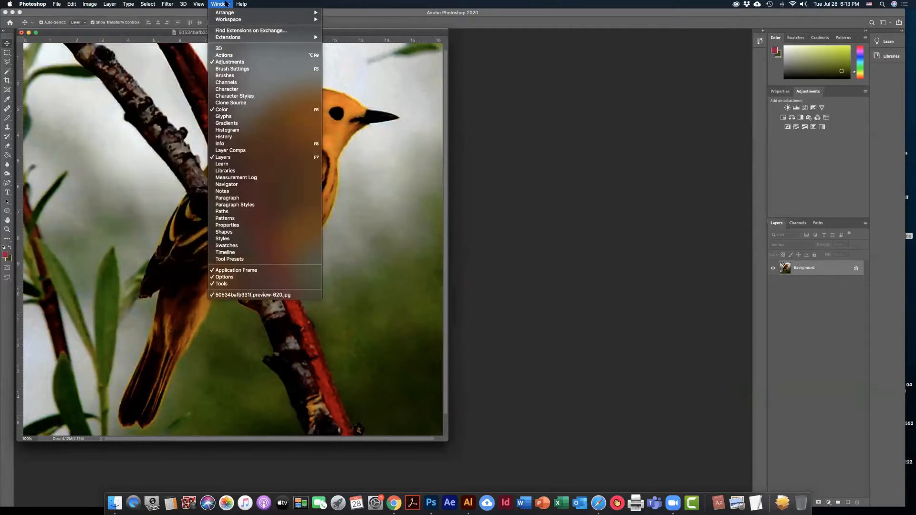
mouse_move(89, 4)
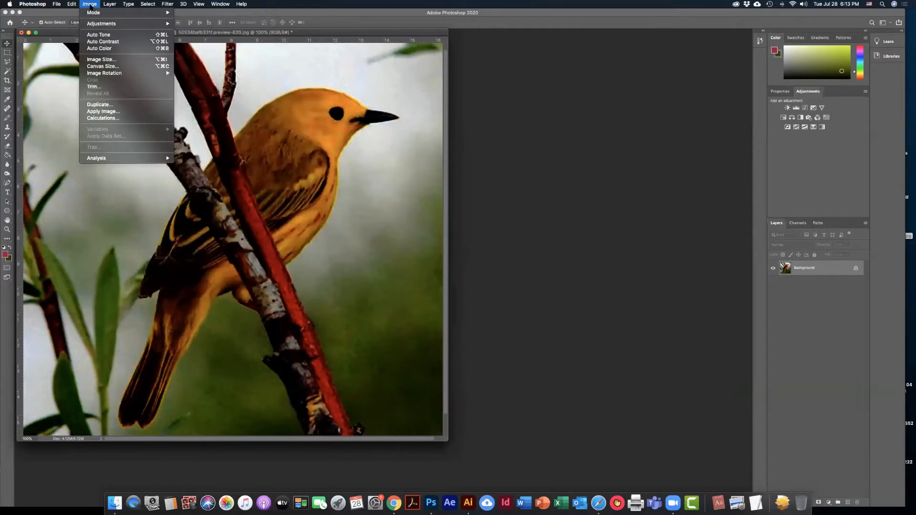
click(114, 105)
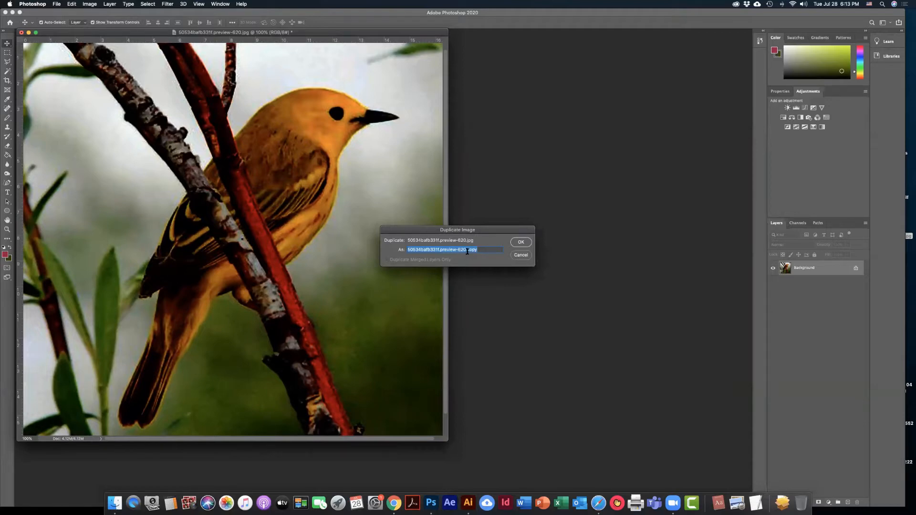
click(520, 243)
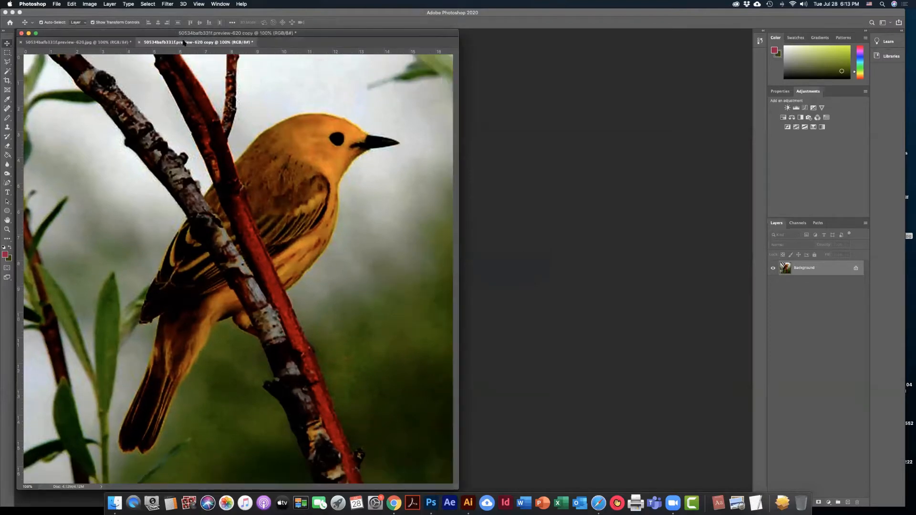
- Compare the original bird photo with its duplicate by switching between the two documents
mouse_move(184, 43)
mouse_down()
mouse_move(175, 46)
mouse_move(200, 44)
mouse_up()
click(82, 44)
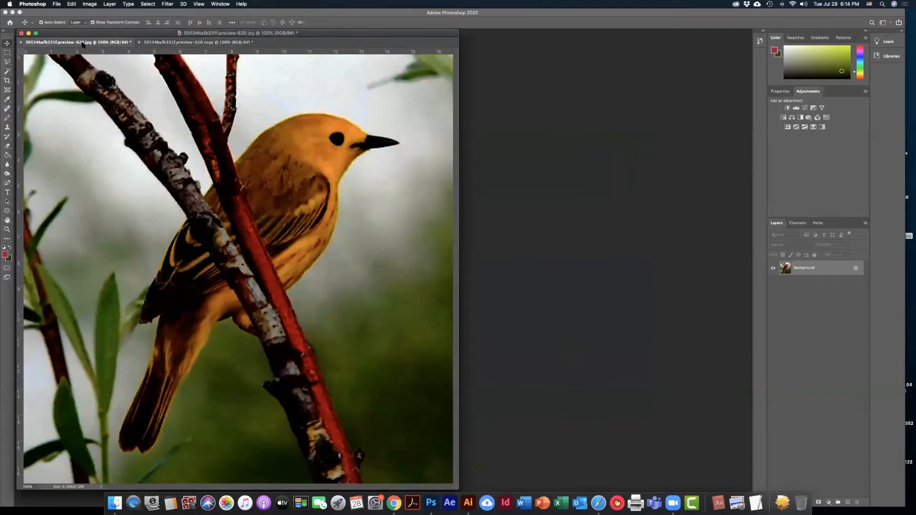
click(195, 44)
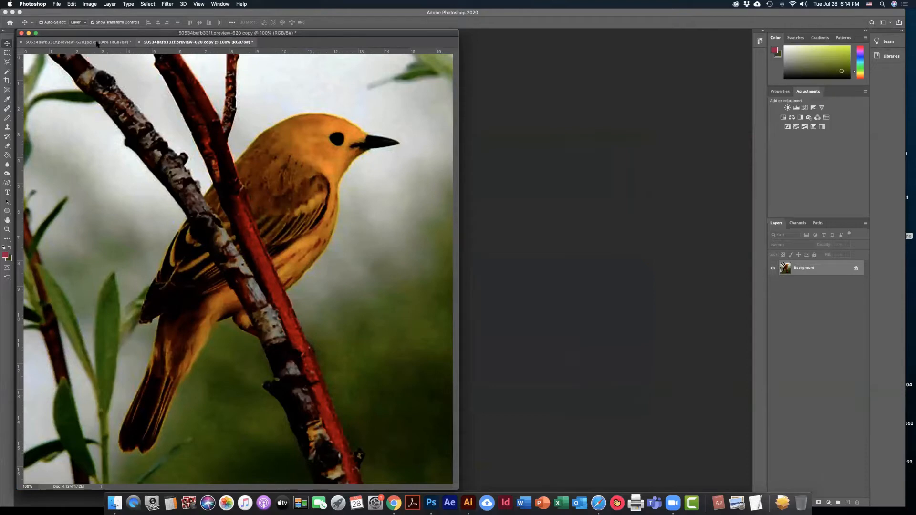
click(97, 44)
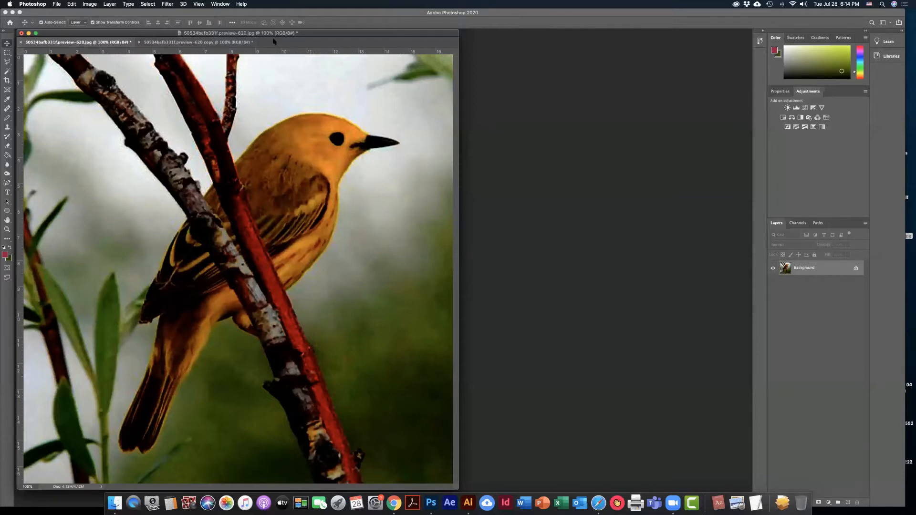
click(185, 43)
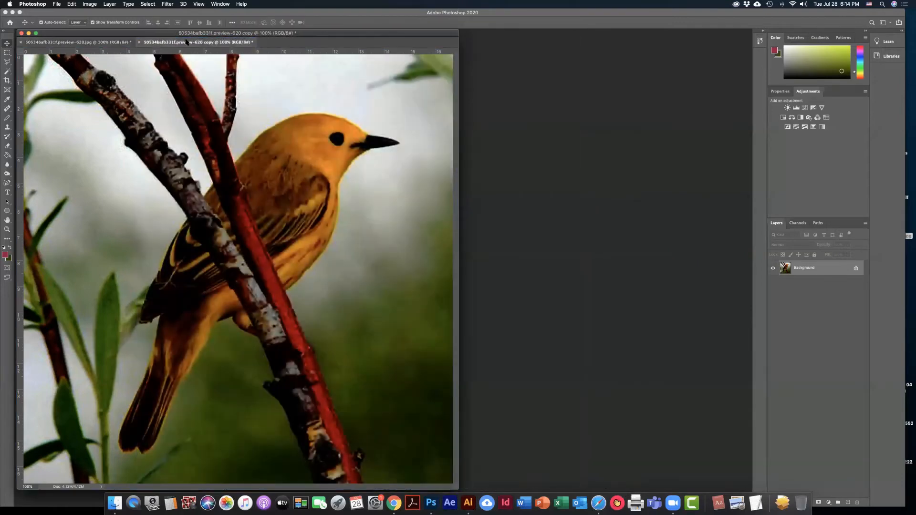
- Place the duplicate in its own floating window beside the original and shrink both windows
drag(186, 43, 313, 79)
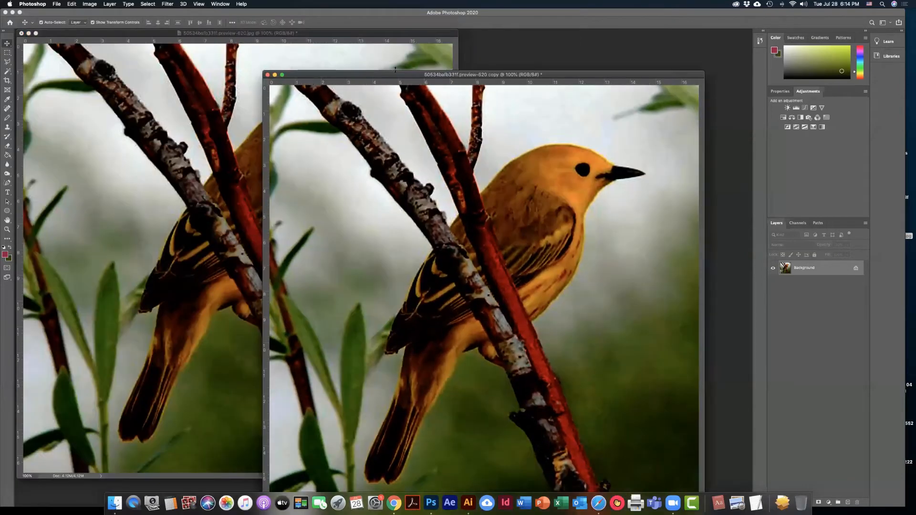
drag(475, 73, 672, 38)
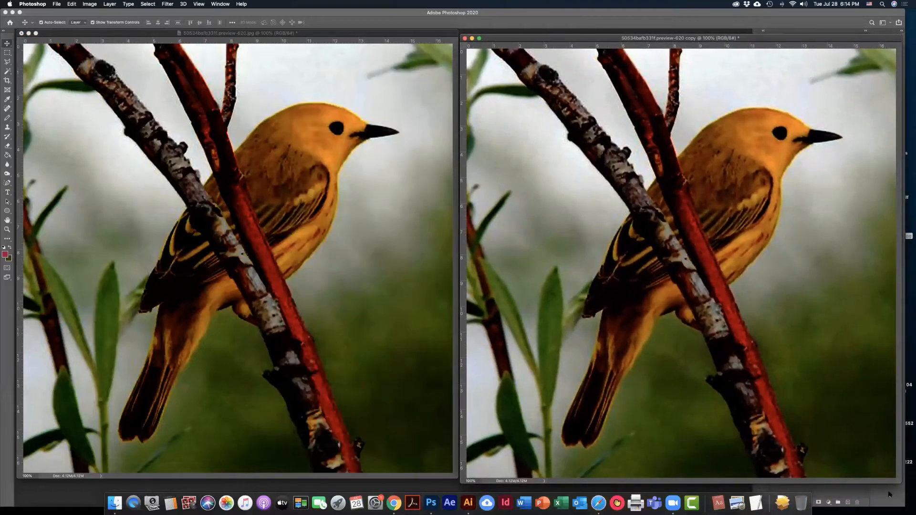
drag(901, 481, 722, 402)
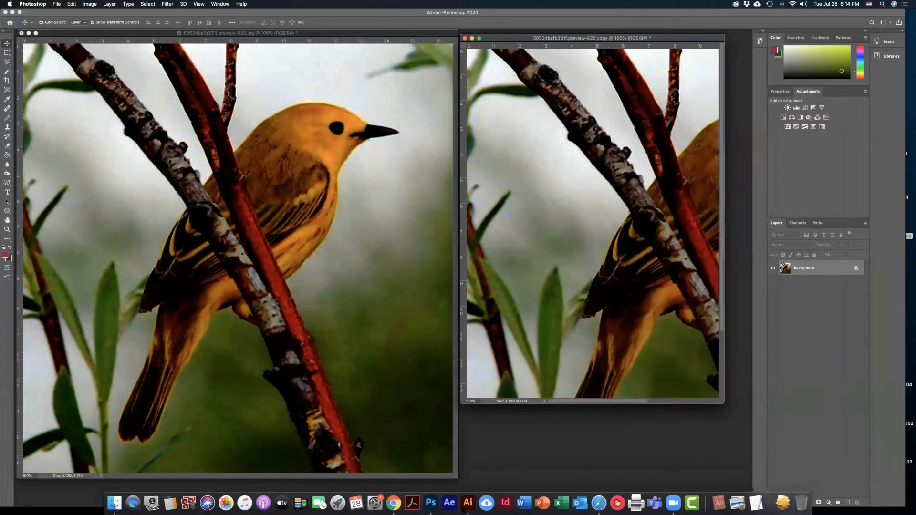
drag(457, 476, 362, 336)
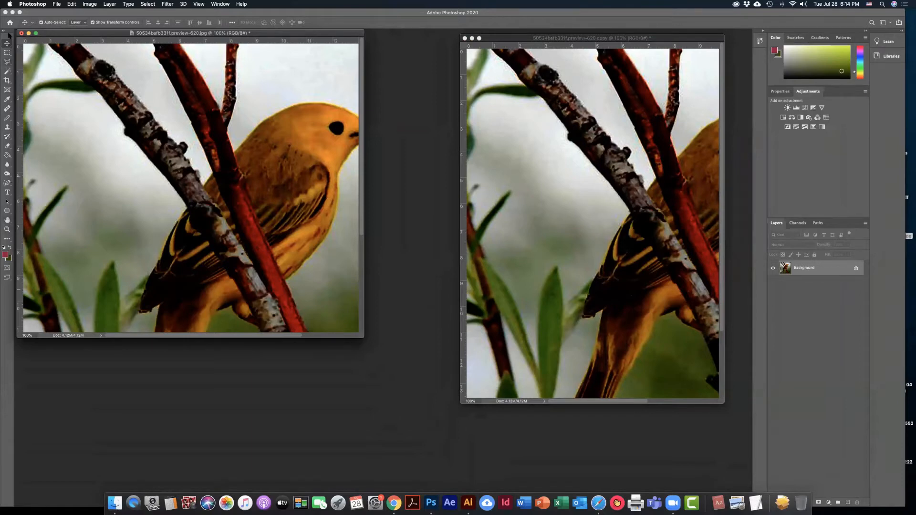
- Try zoom levels from 200% down to 33.3% on the original bird photo and leave it at 66.7%
click(8, 230)
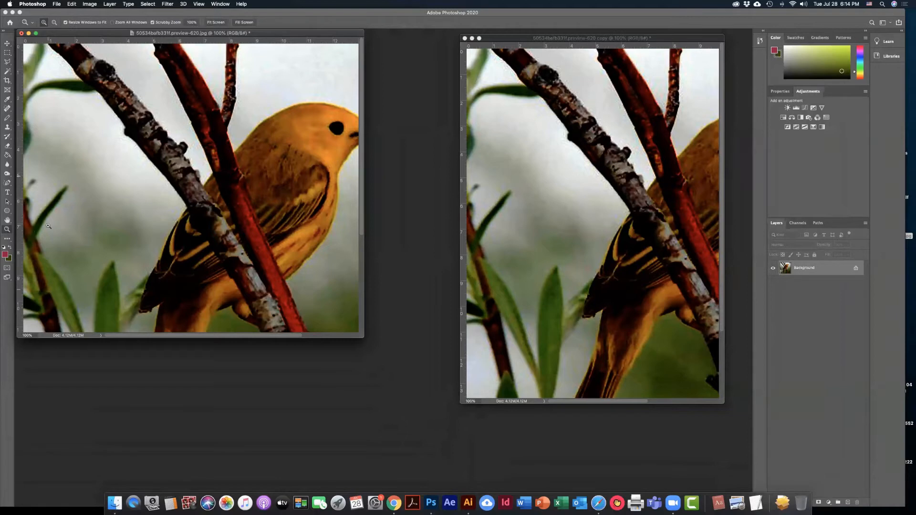
click(123, 214)
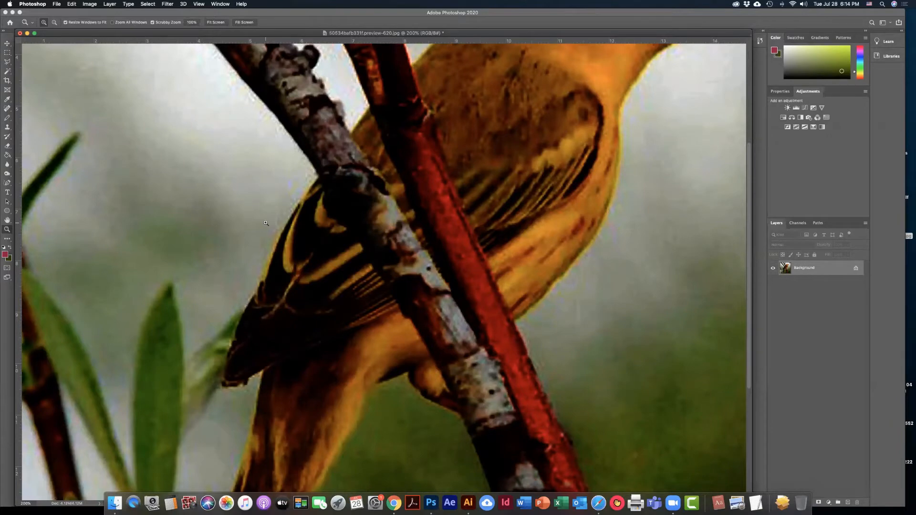
key(alt)
alt+click(265, 223)
alt+click(266, 223)
alt+click(266, 224)
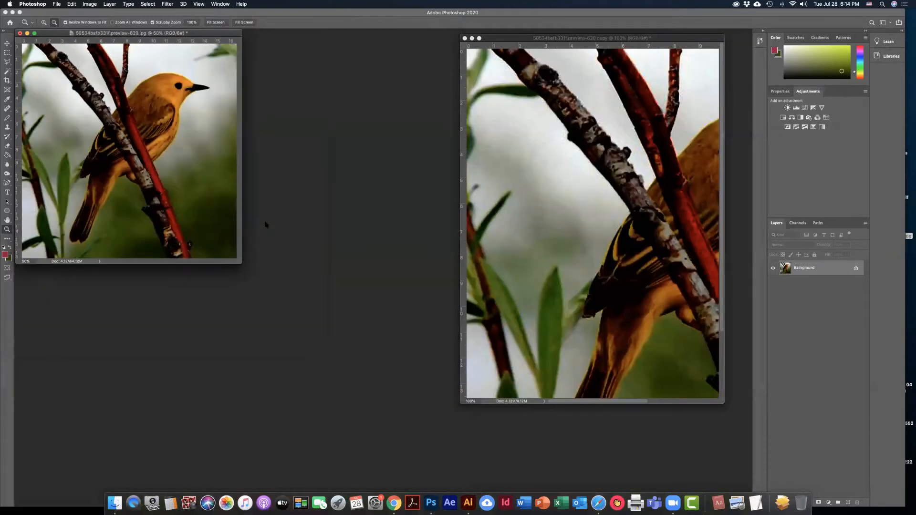
alt+click(155, 157)
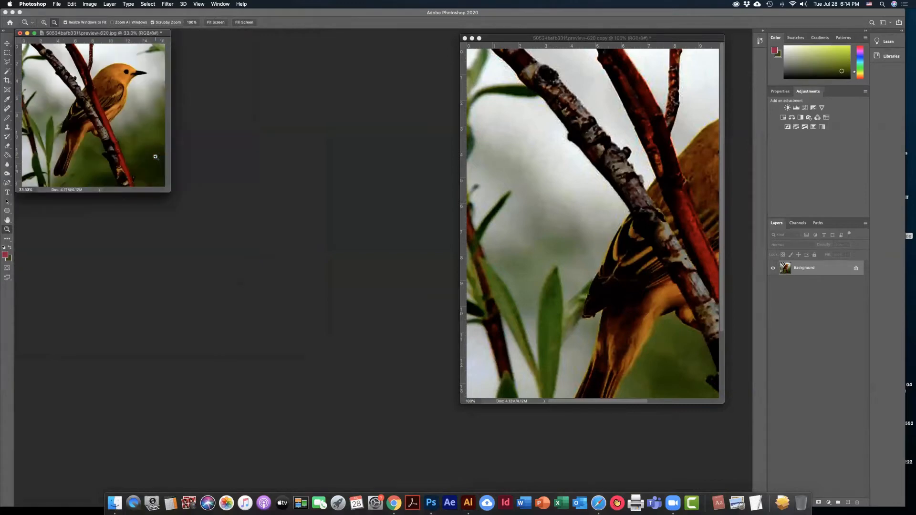
click(155, 157)
click(155, 156)
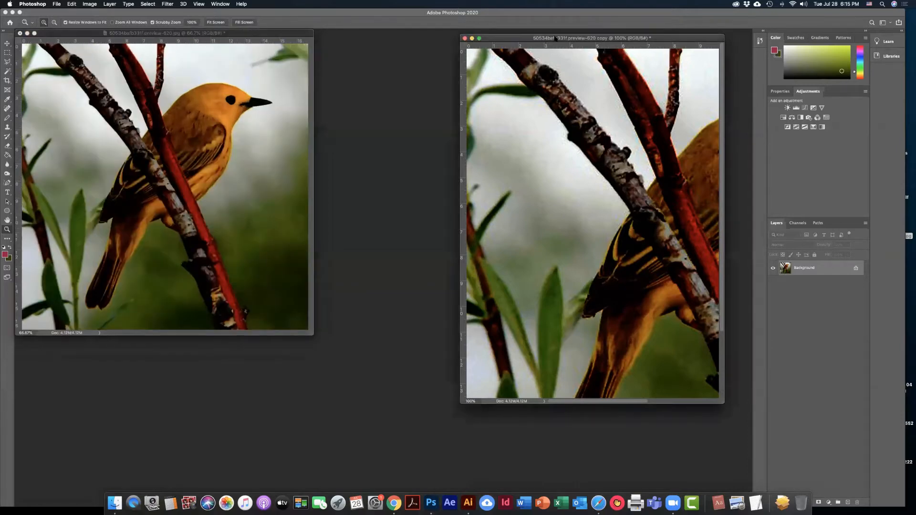
- Zoom the duplicate out to 66.7% and line up the original and duplicate windows side by side
drag(603, 40, 481, 37)
alt+click(513, 233)
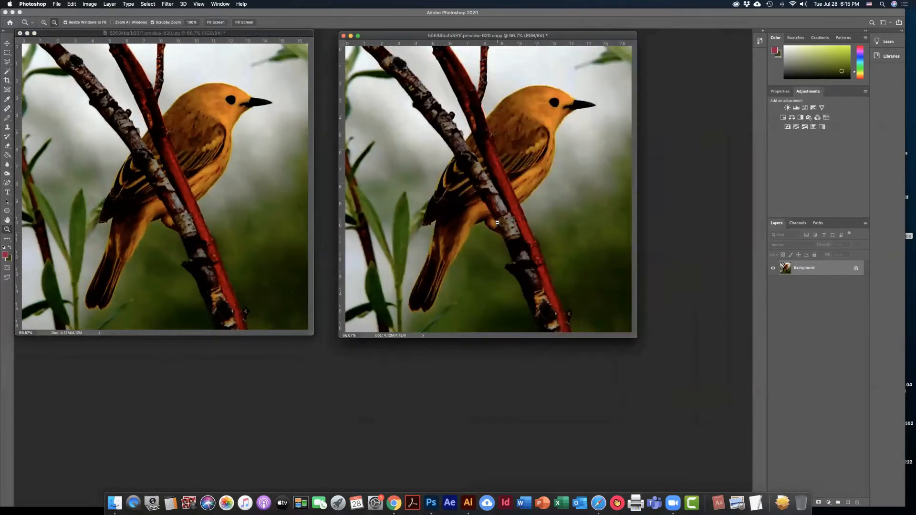
drag(281, 35, 303, 38)
click(516, 148)
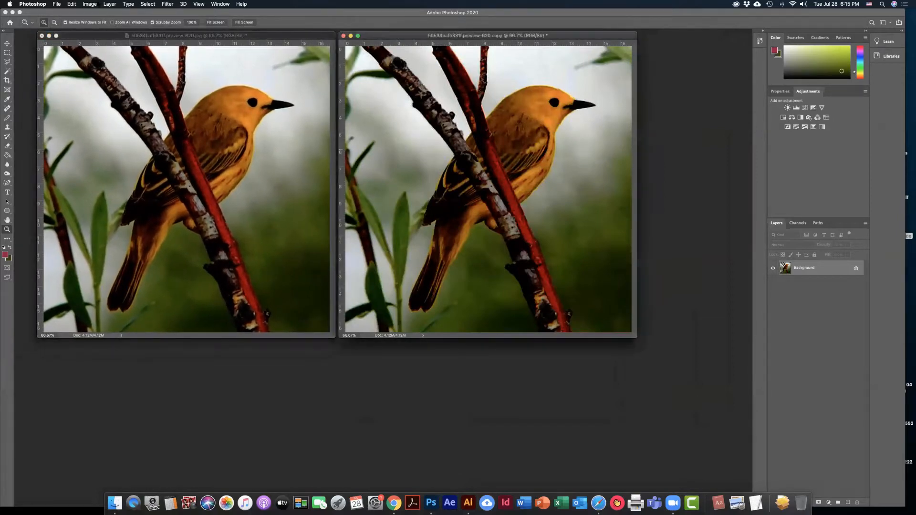
- Apply Auto Color to the duplicate bird photo and make the original the active document
click(90, 4)
click(127, 47)
click(258, 35)
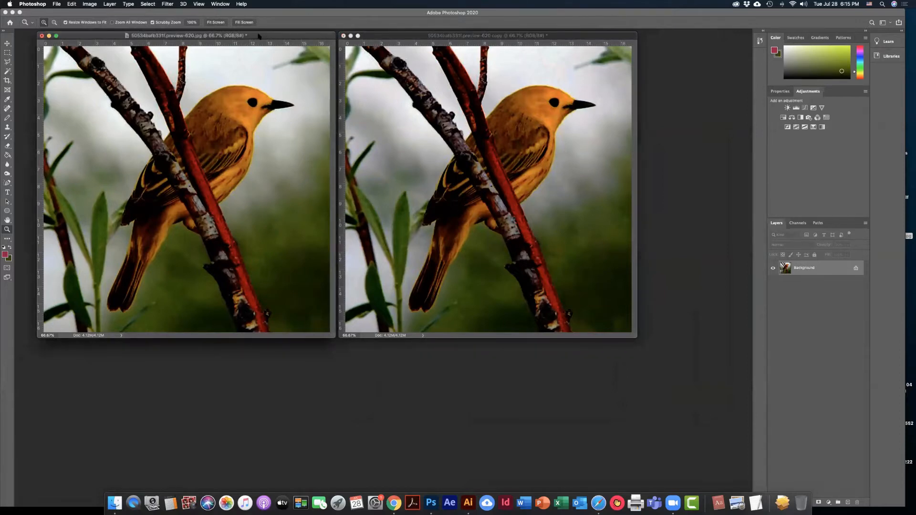
- Dock the original photo as a tabbed document and bring the hidden floating duplicate to the front, off to one side
drag(288, 38, 266, 31)
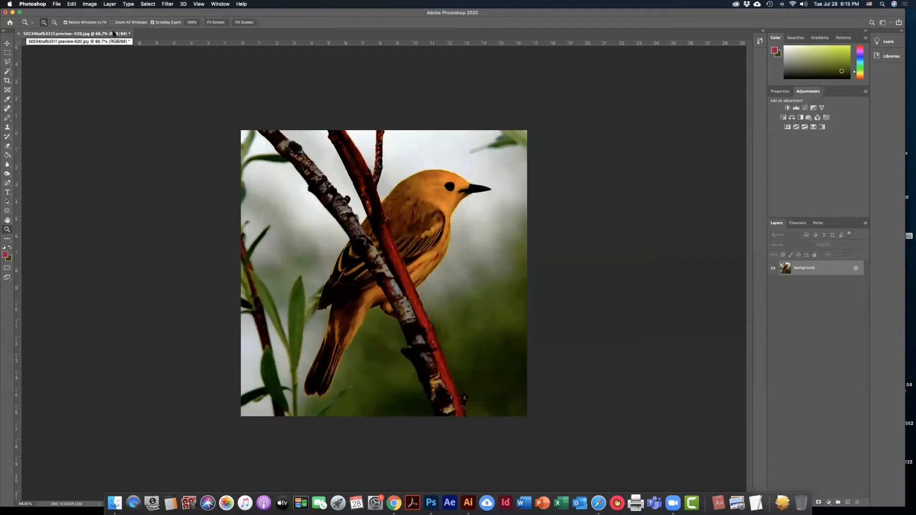
click(7, 44)
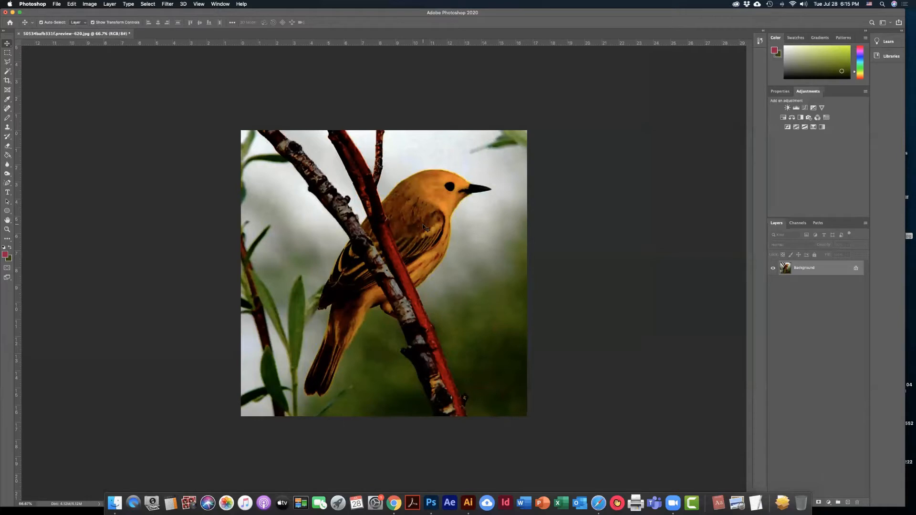
click(215, 4)
click(215, 4)
click(215, 4)
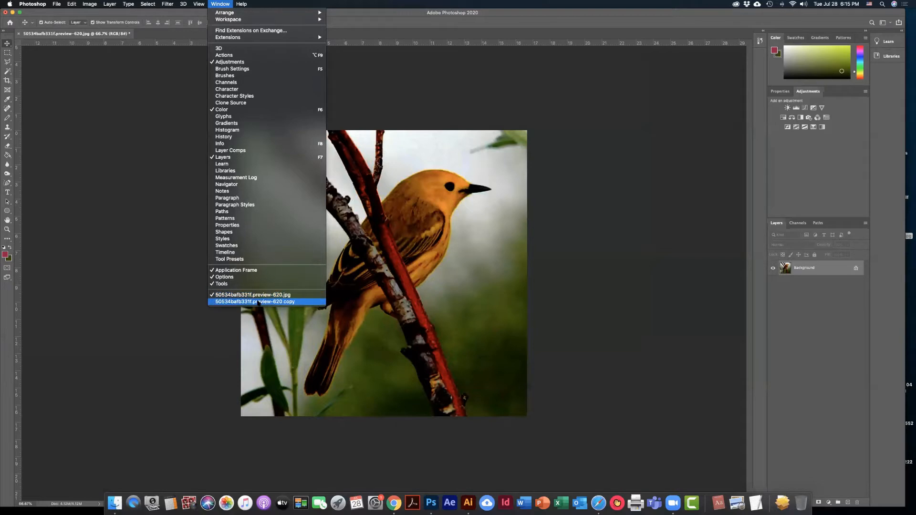
click(258, 302)
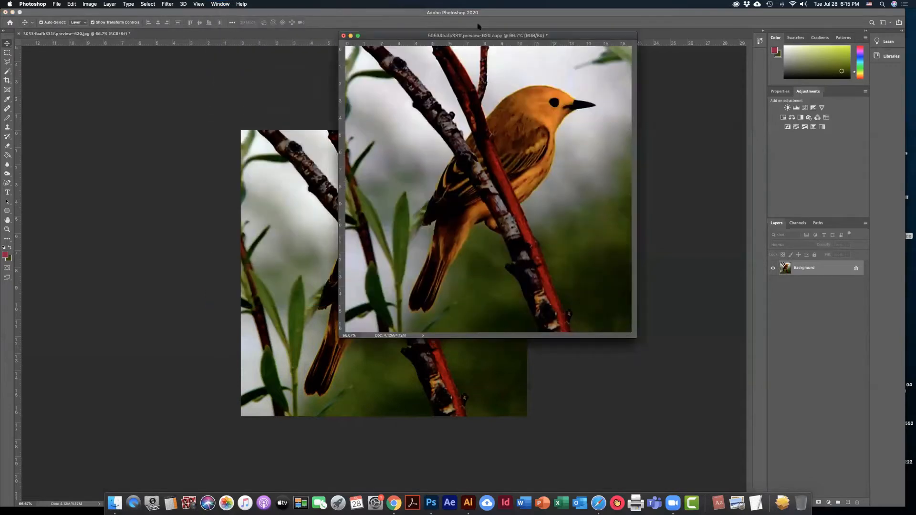
drag(564, 38, 646, 79)
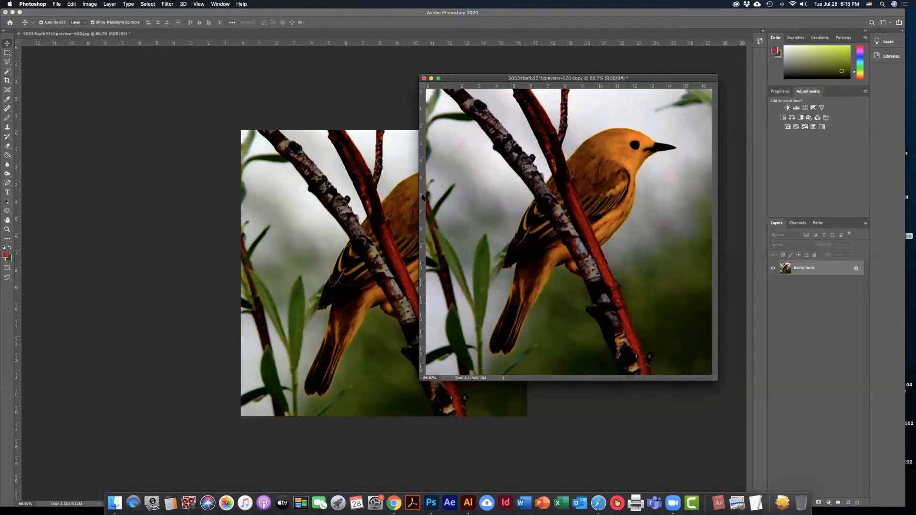
- Hide the duplicate behind the original, bring it back to the front and dock it as a second tabbed document
click(349, 174)
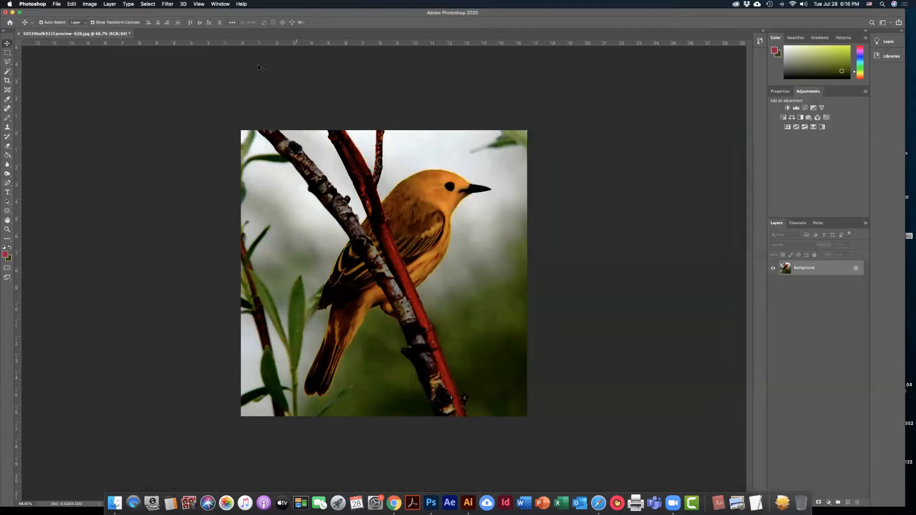
click(211, 4)
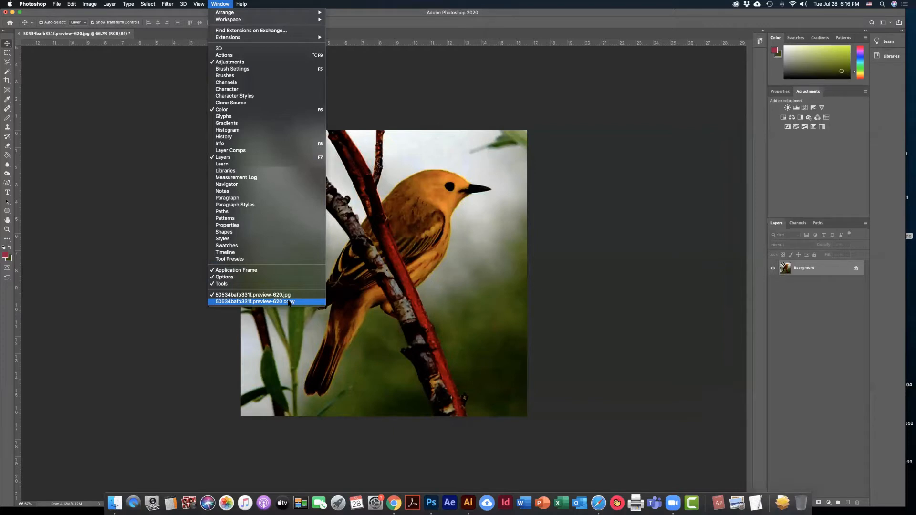
click(289, 302)
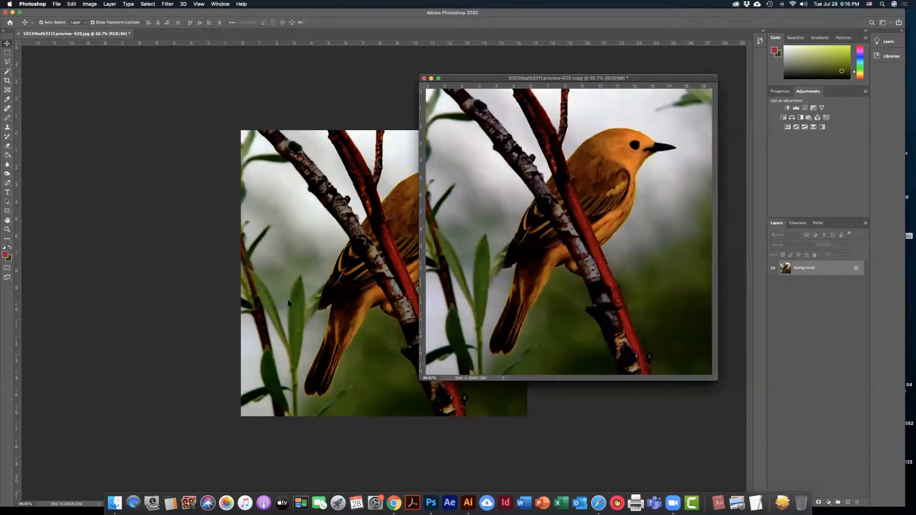
drag(483, 79, 170, 34)
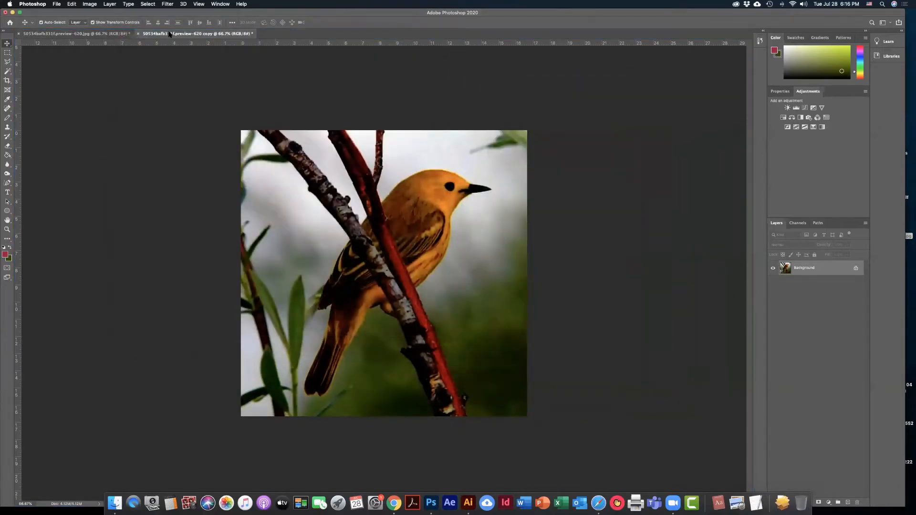
- Compare the tabbed original and duplicate by switching back and forth between them
click(95, 35)
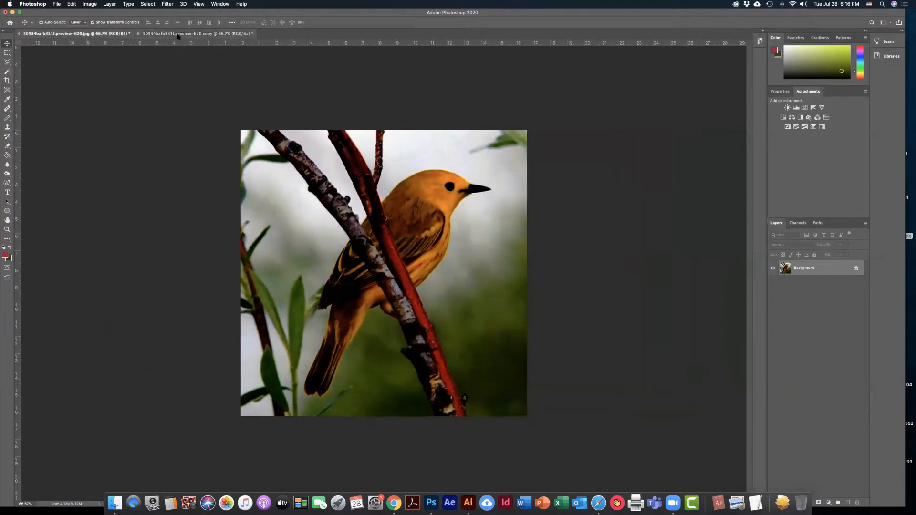
click(181, 36)
click(95, 37)
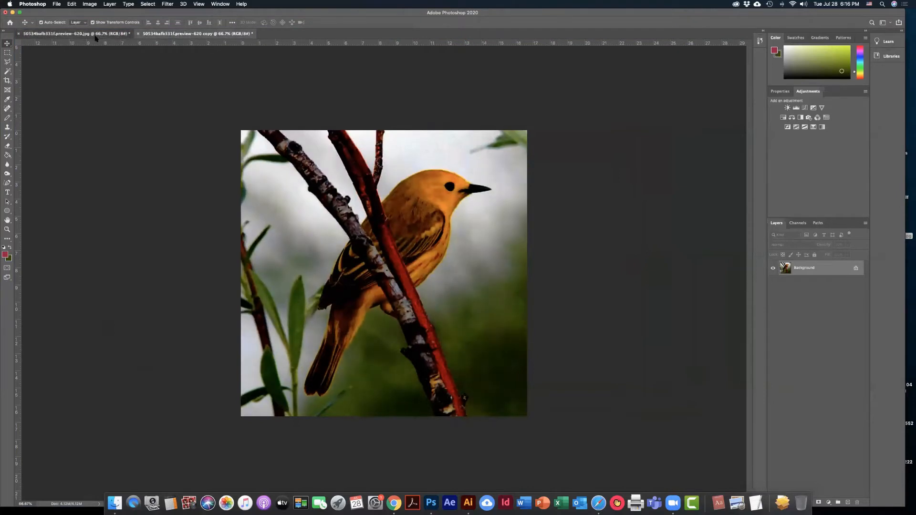
click(195, 35)
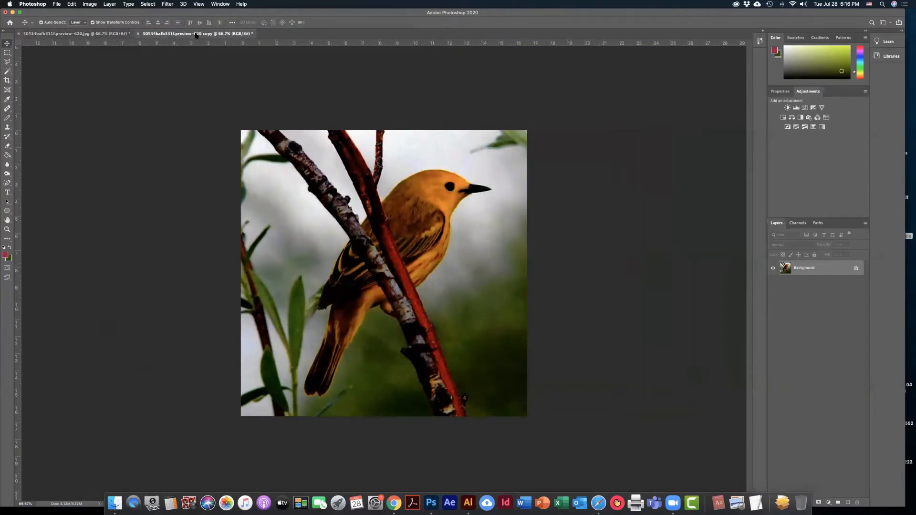
- Undock both documents into floating windows and arrange them with the duplicate partly overlapping the original
click(132, 33)
drag(138, 33, 431, 91)
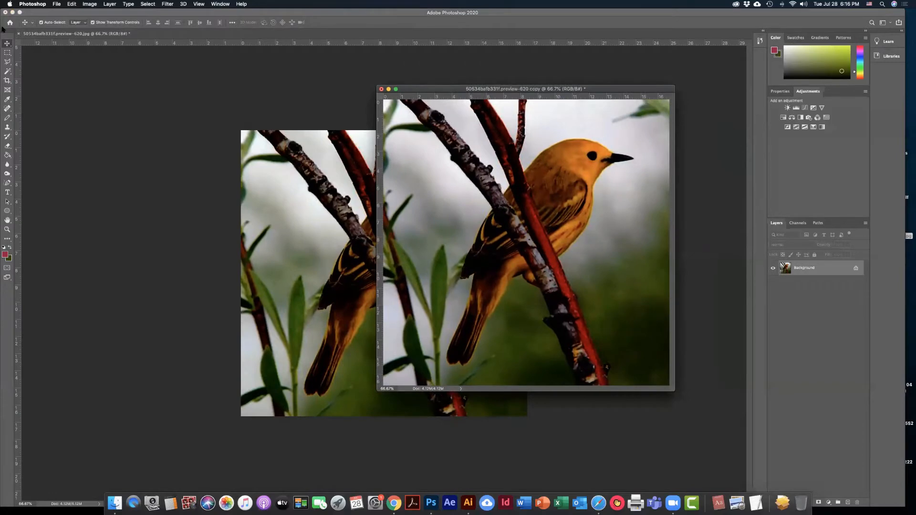
drag(46, 38, 138, 123)
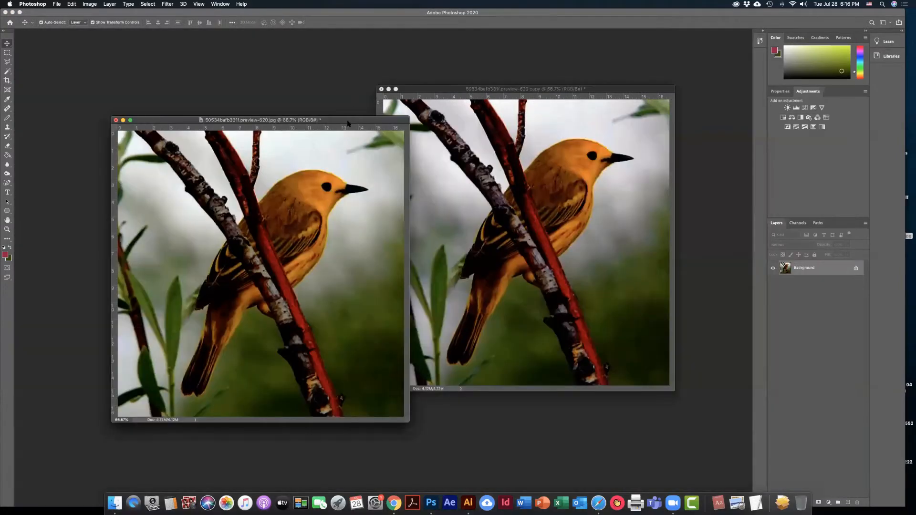
drag(347, 121, 309, 89)
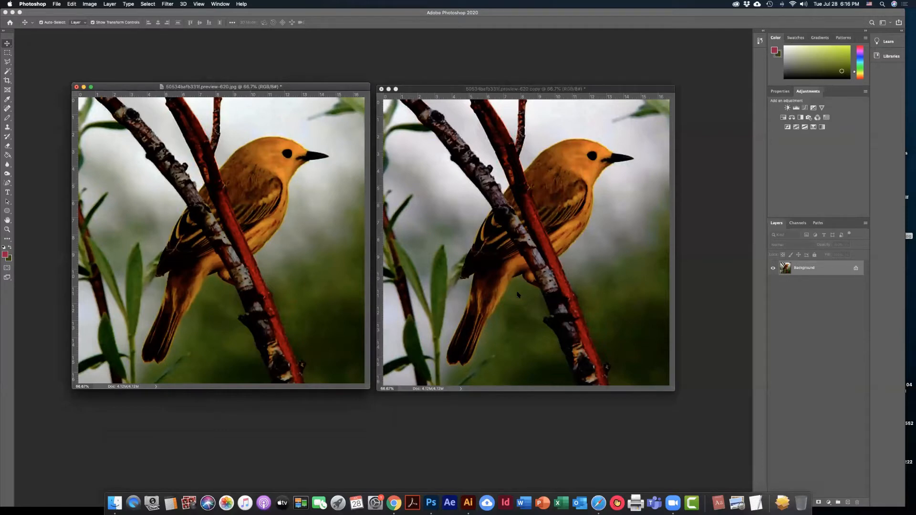
click(431, 90)
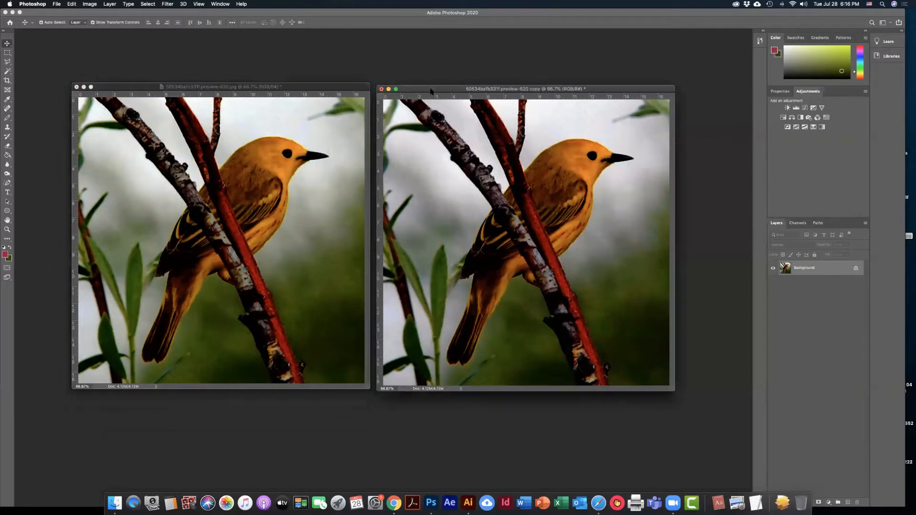
drag(431, 90, 355, 81)
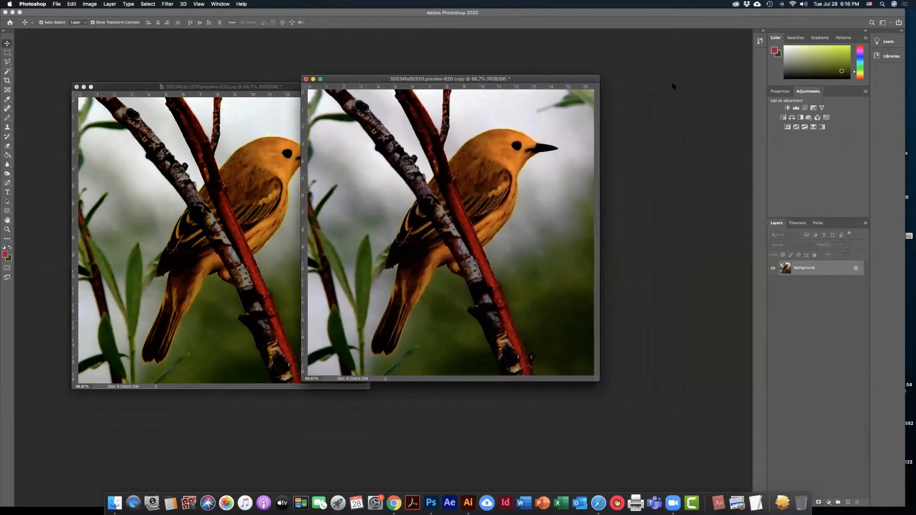
- Duplicate the Background layer within the duplicate document, keeping the name Background copy
right_click(805, 272)
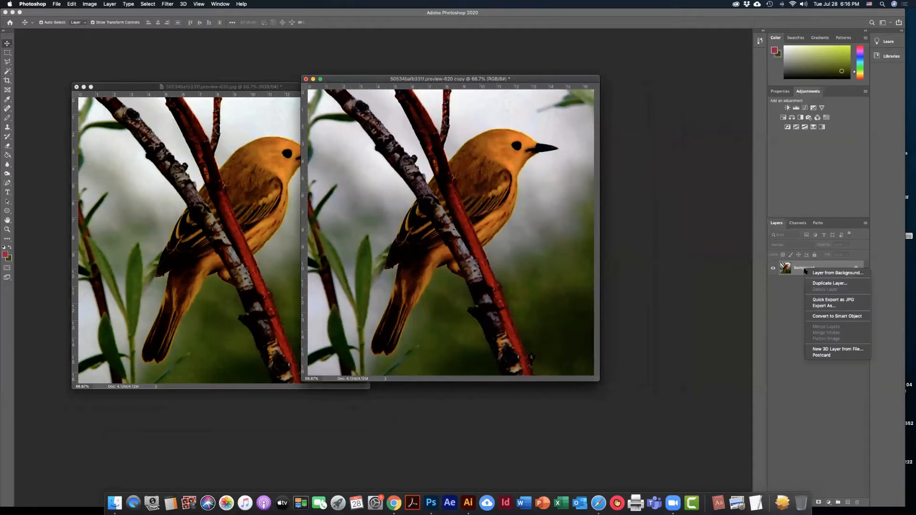
click(791, 305)
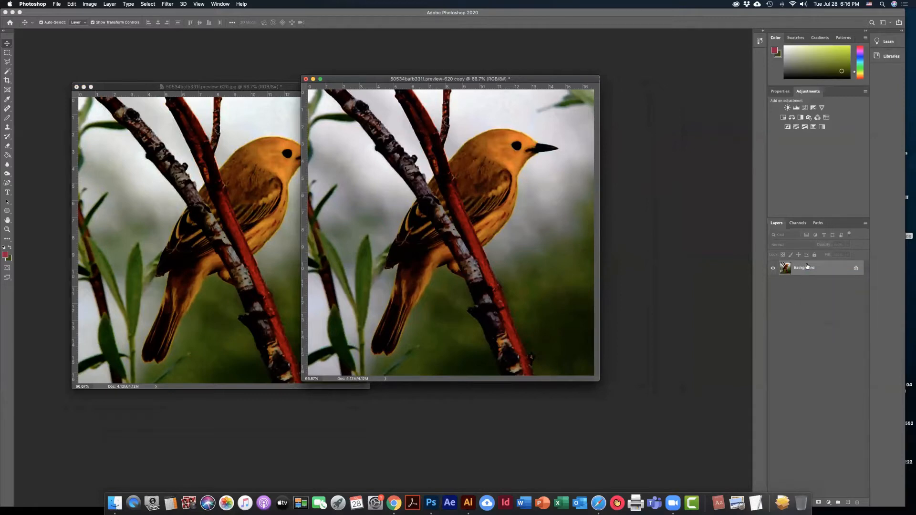
click(865, 224)
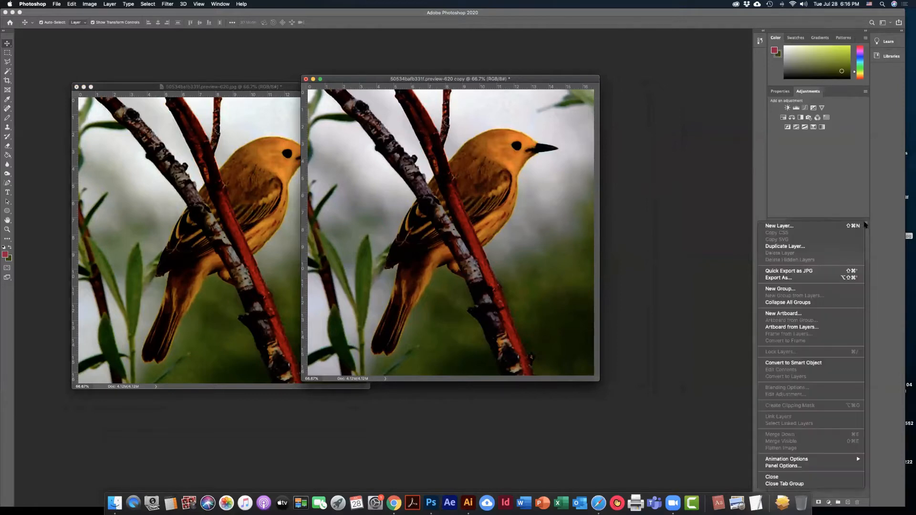
click(844, 247)
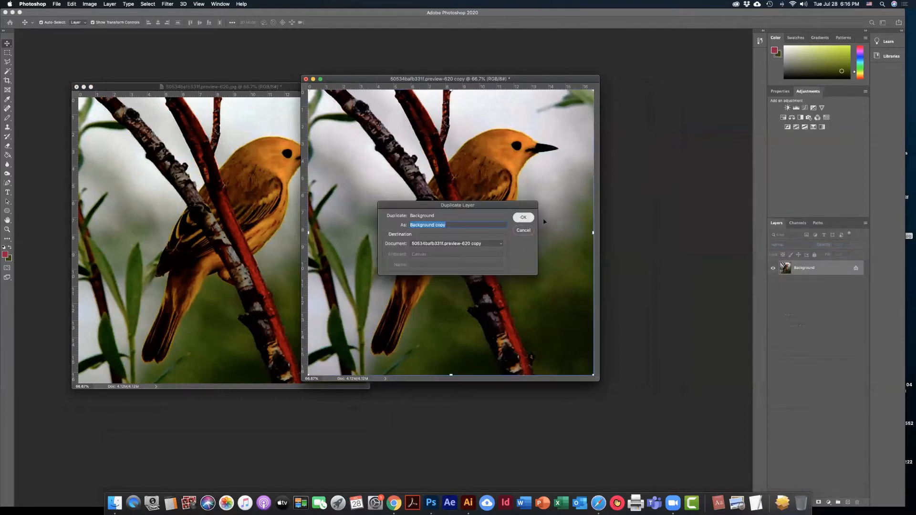
click(523, 218)
- Toggle the visibility of the Background copy layer to compare it with the Background layer
click(772, 268)
click(772, 268)
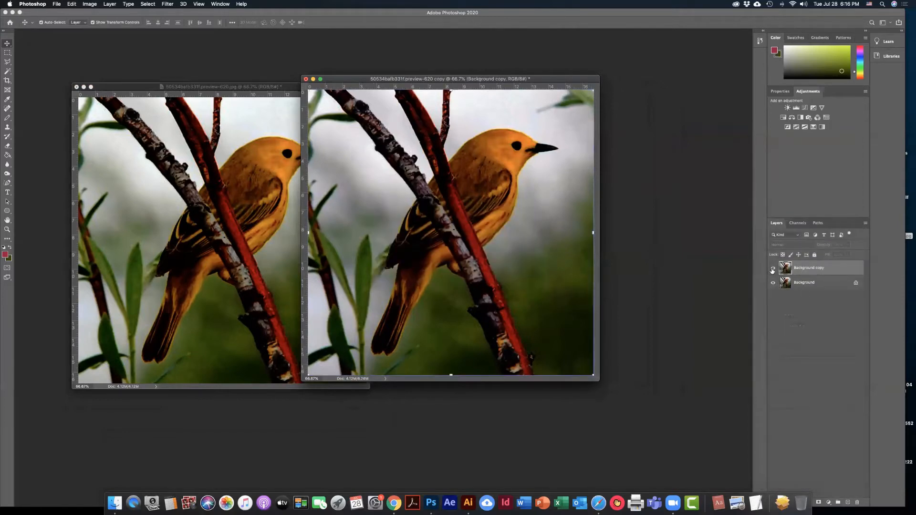
click(773, 268)
click(772, 268)
- Apply Auto Contrast, Auto Color and Auto Tone to the Background copy layer
click(89, 3)
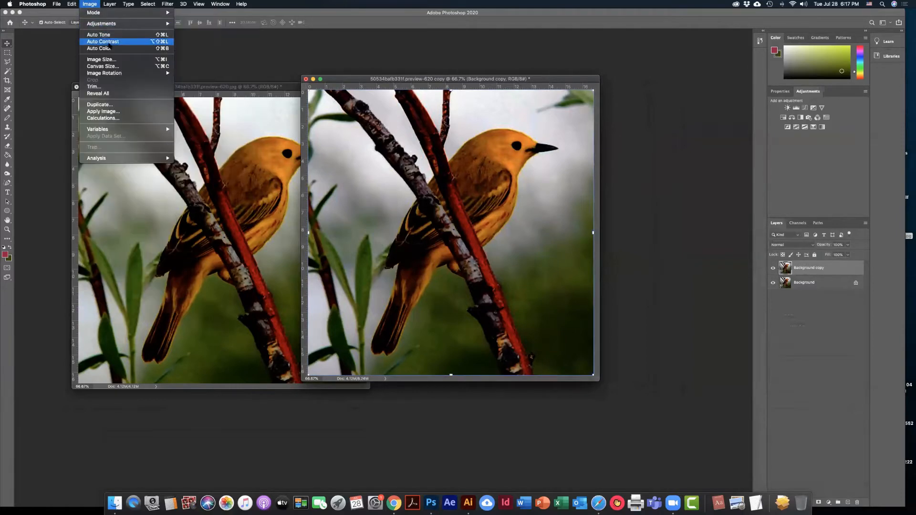
click(111, 42)
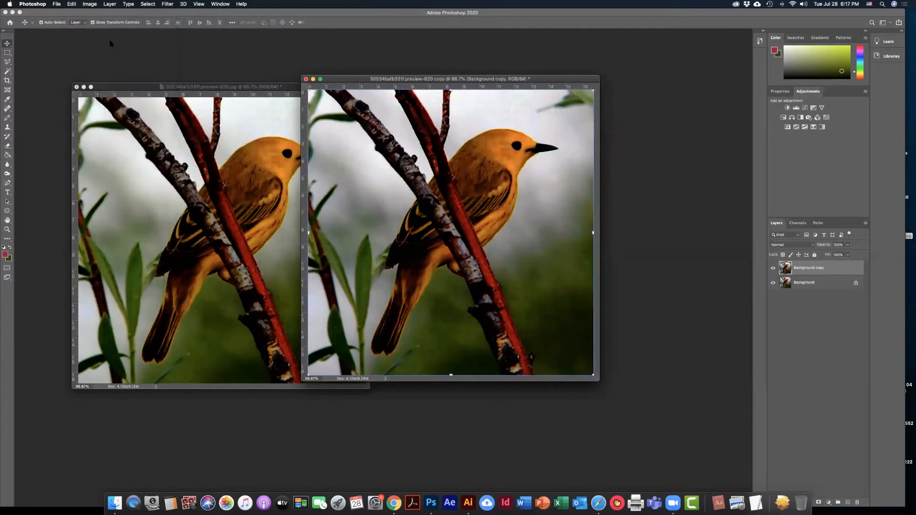
click(91, 4)
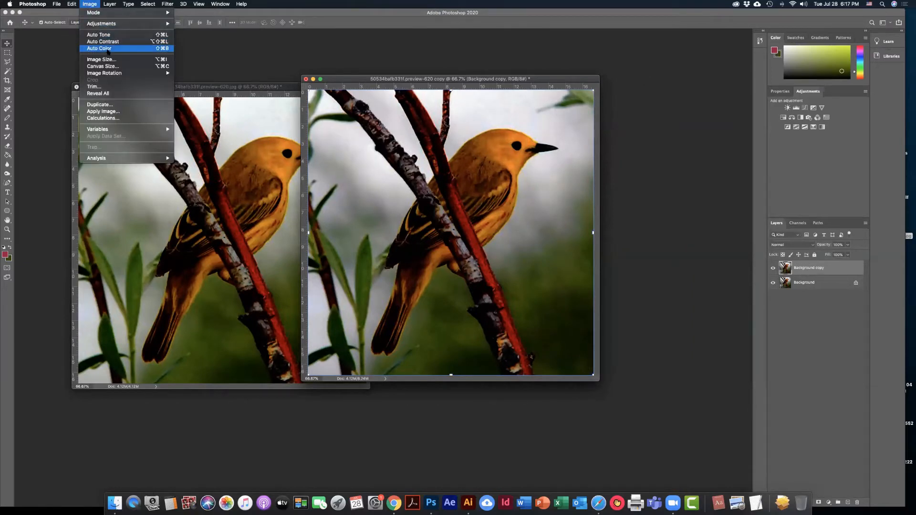
click(107, 49)
click(90, 4)
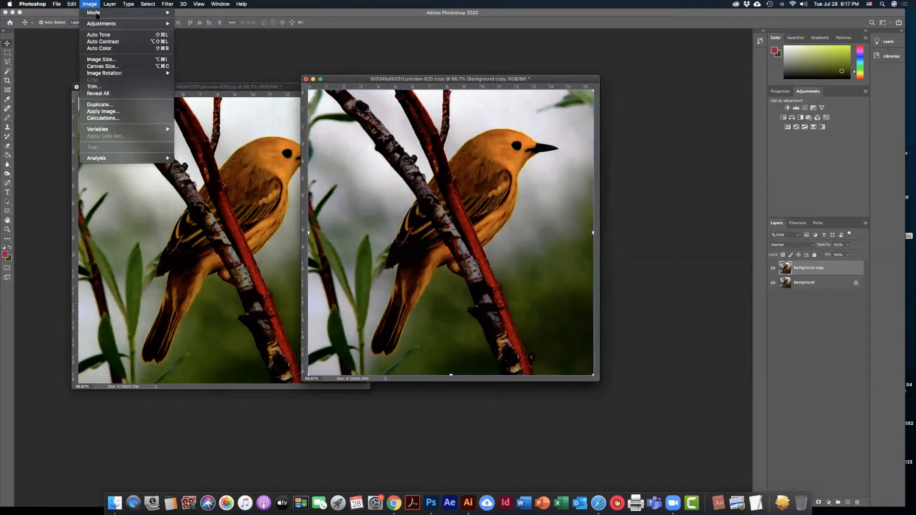
click(109, 35)
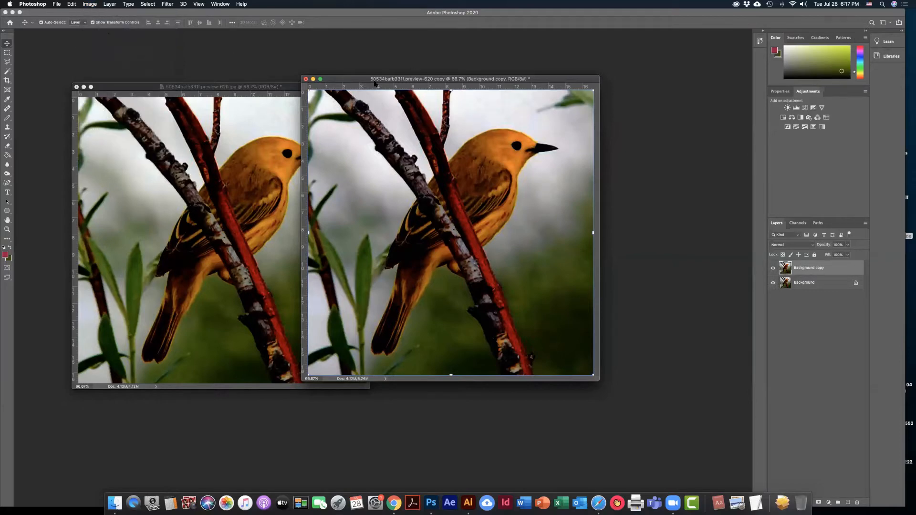
- Move the duplicate window beside the original and toggle the Background copy layer to compare before and after the automatic corrections
drag(342, 80, 420, 85)
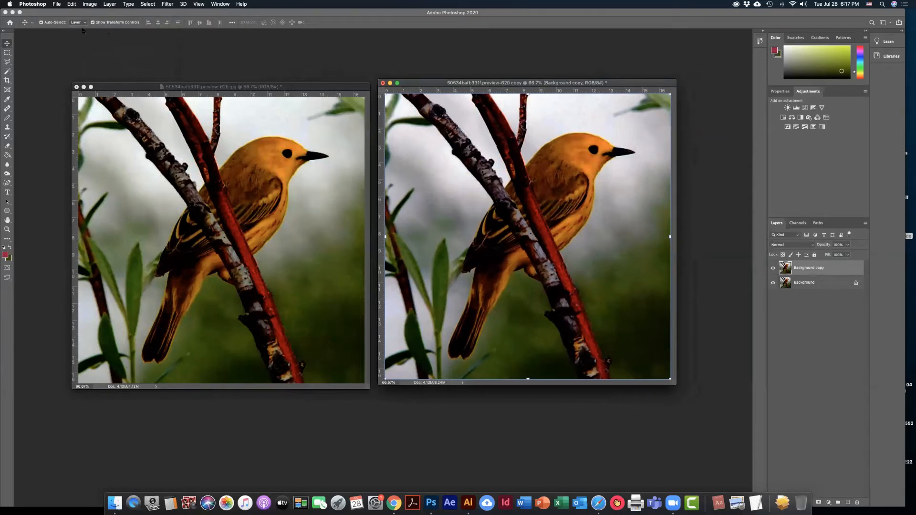
click(88, 4)
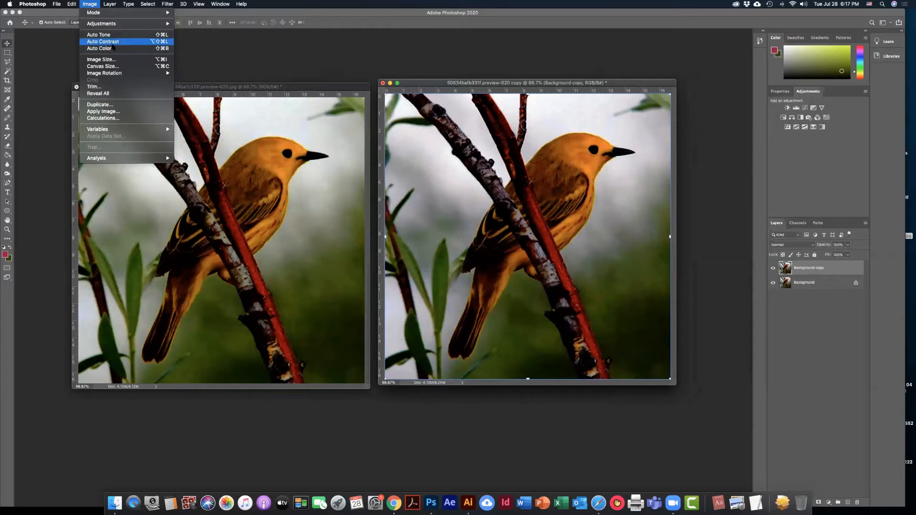
click(774, 270)
click(773, 269)
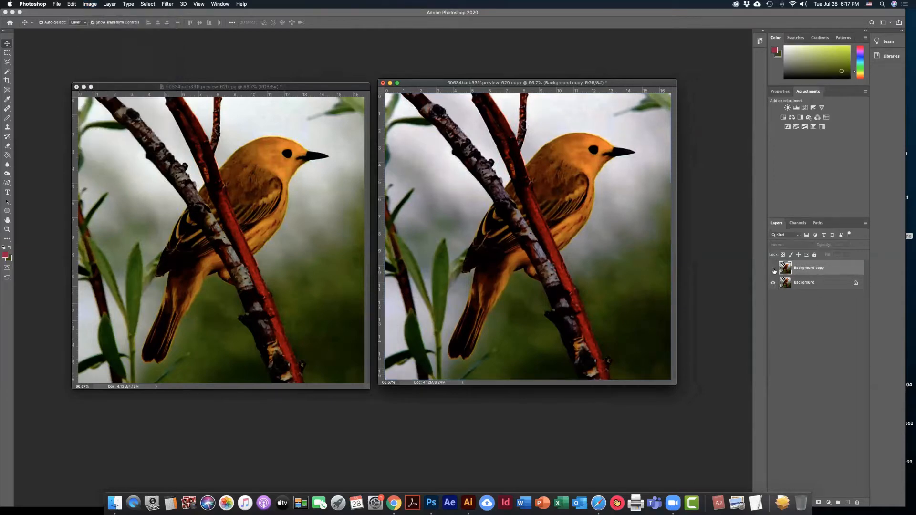
click(774, 270)
click(774, 270)
click(773, 270)
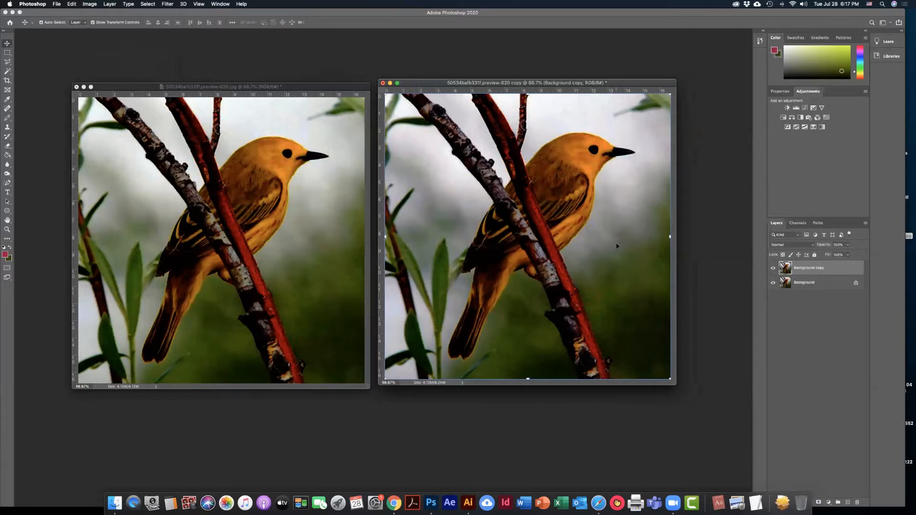
- Close the duplicate document without saving its changes
click(383, 83)
click(430, 160)
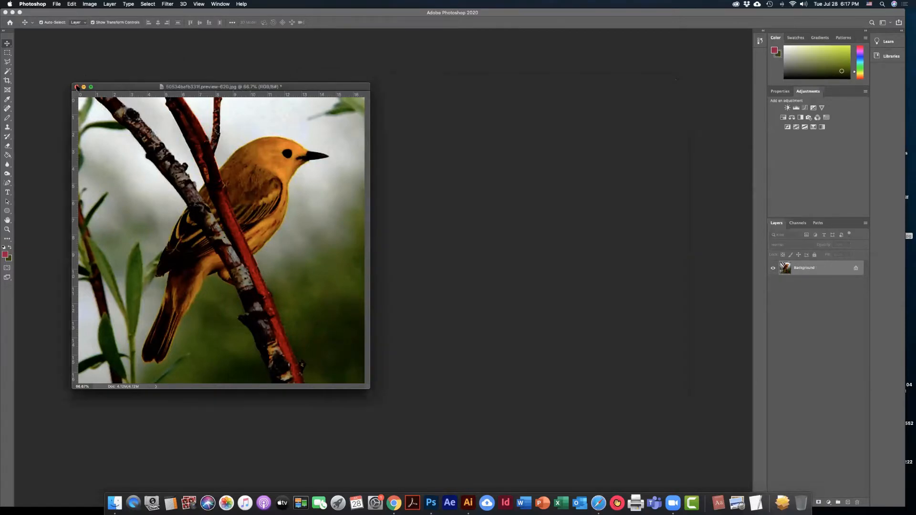
- Close the original bird photo without saving its changes and open FILE FORMATS.pdf from the desktop
click(76, 87)
click(429, 161)
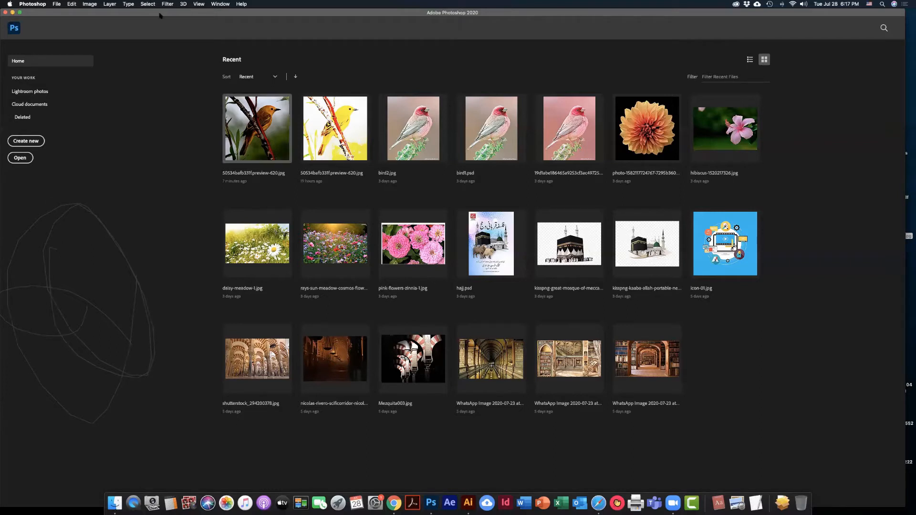
click(13, 12)
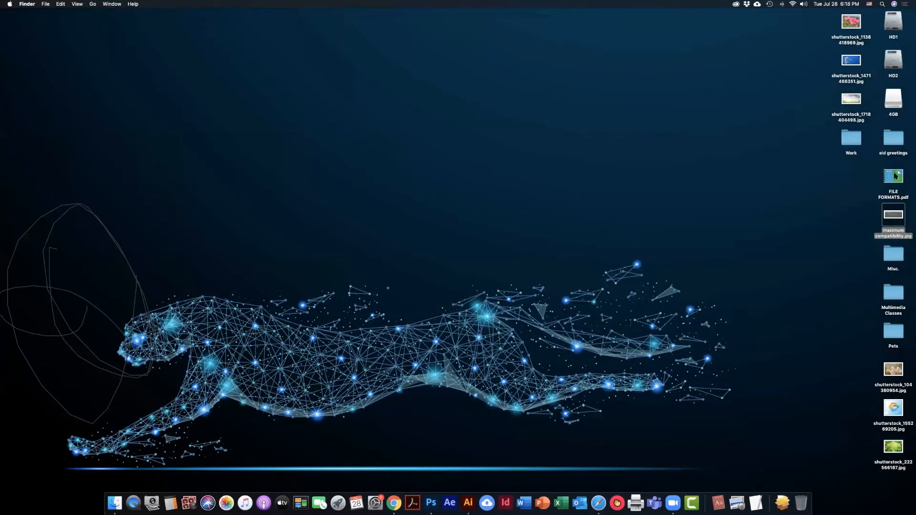
double_click(895, 175)
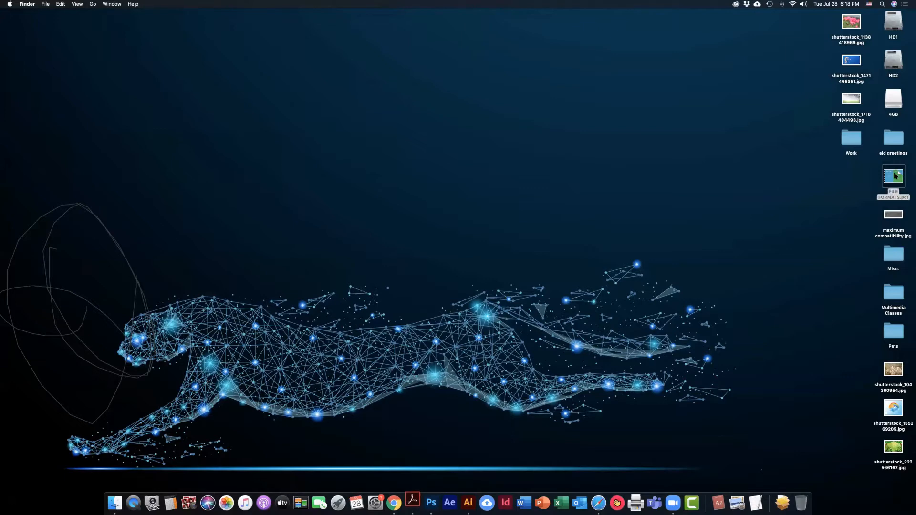
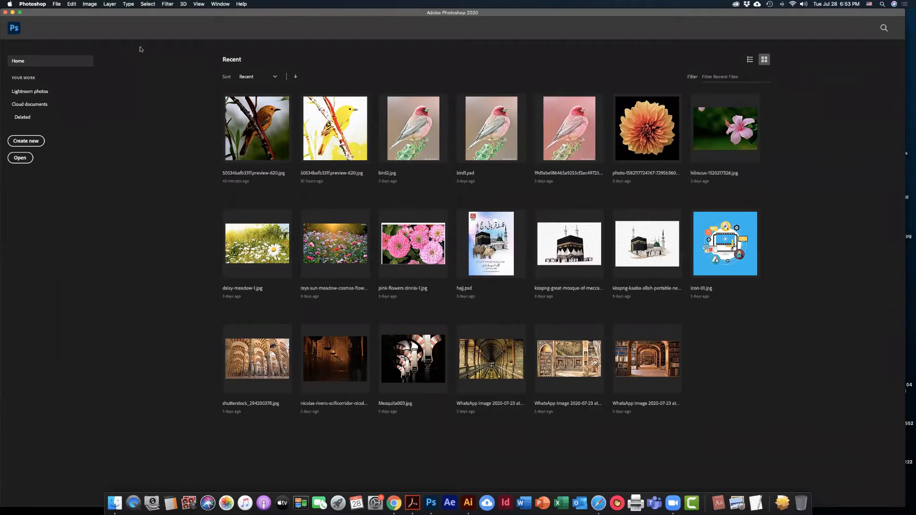
- Open the pink bird photo from the Resources folder and close it again
click(58, 4)
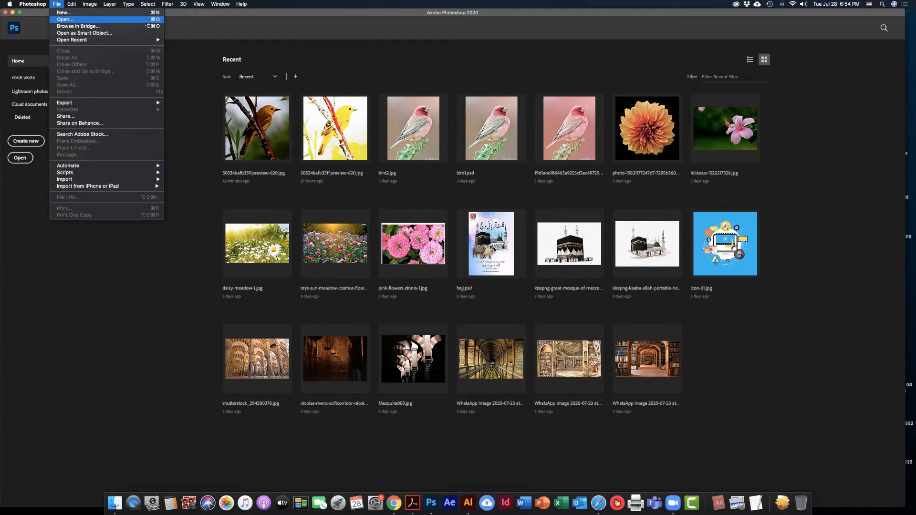
click(146, 22)
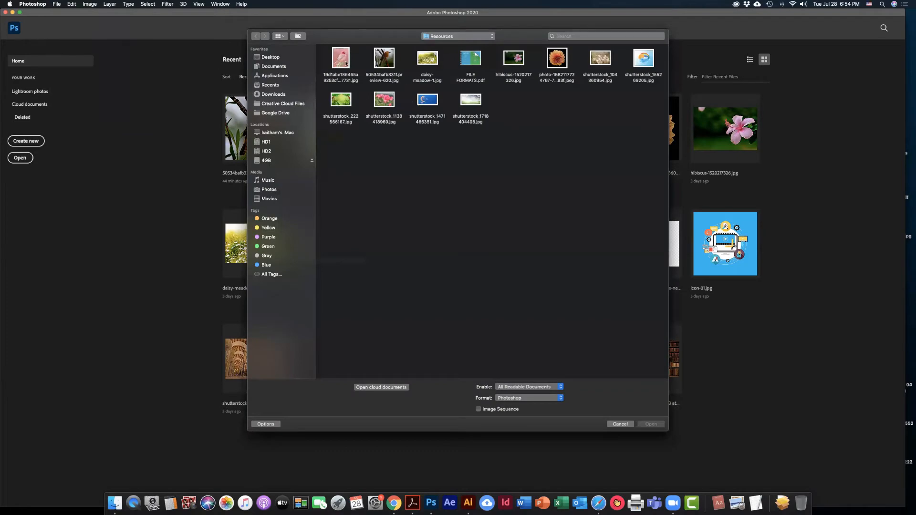
double_click(341, 58)
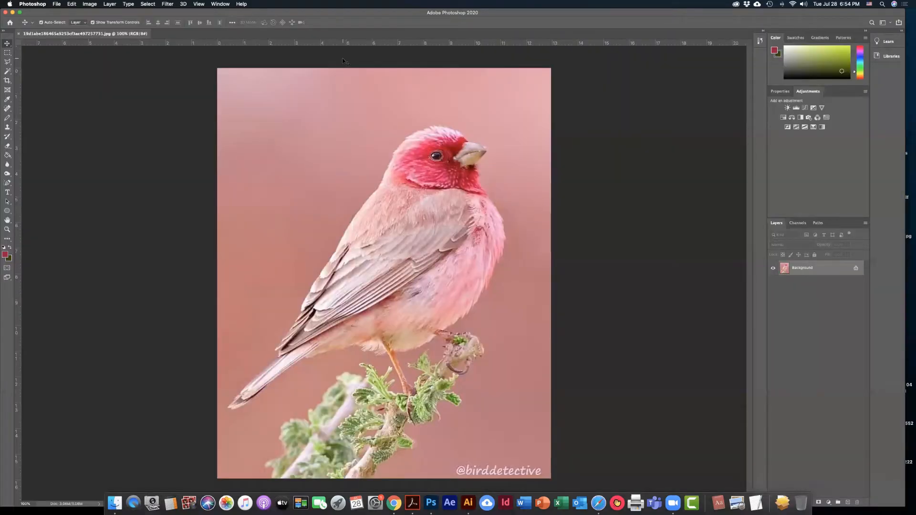
click(56, 5)
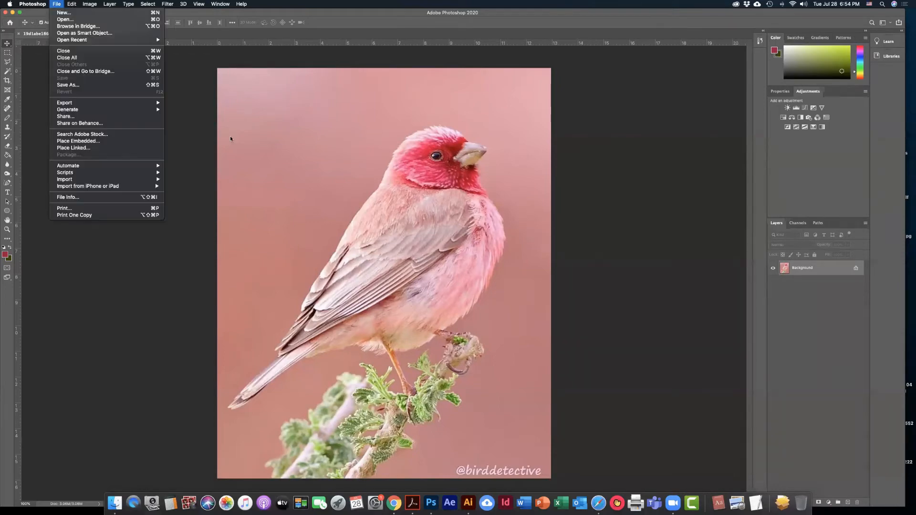
click(17, 34)
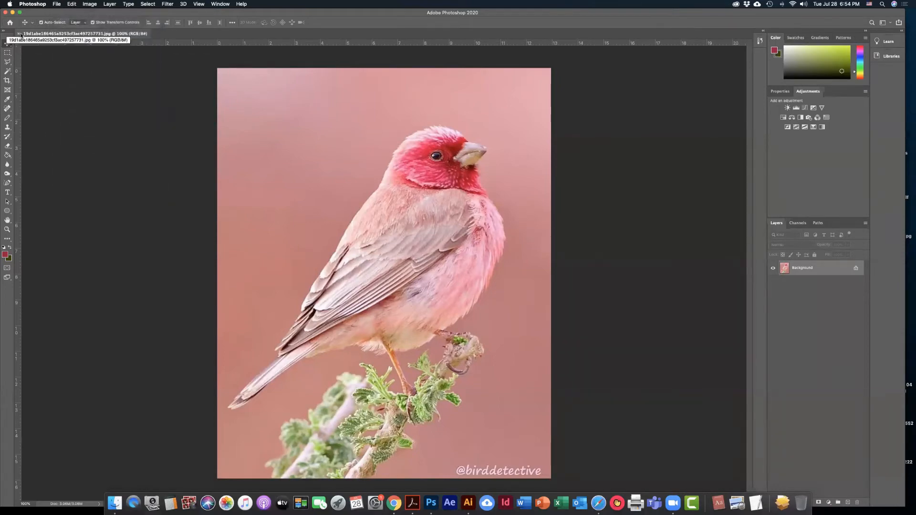
click(21, 34)
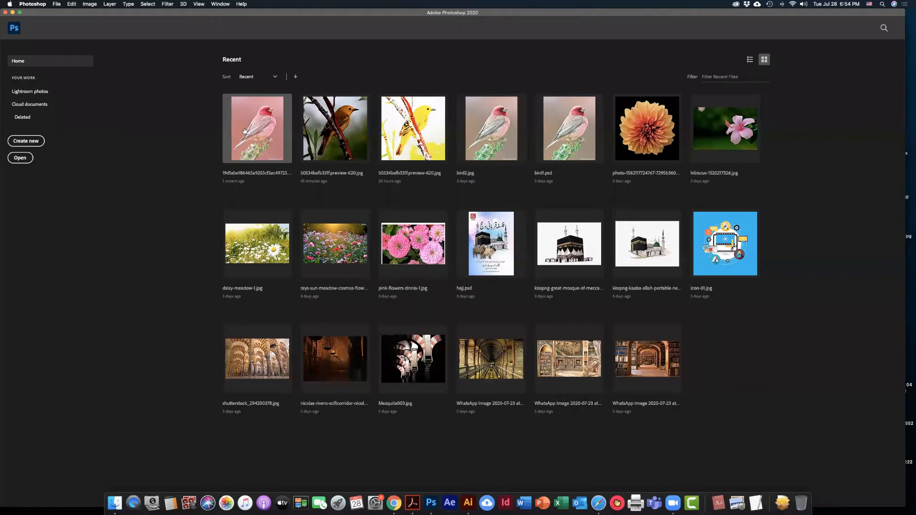
- Reopen the pink bird photo from the Resources folder
key(super+o)
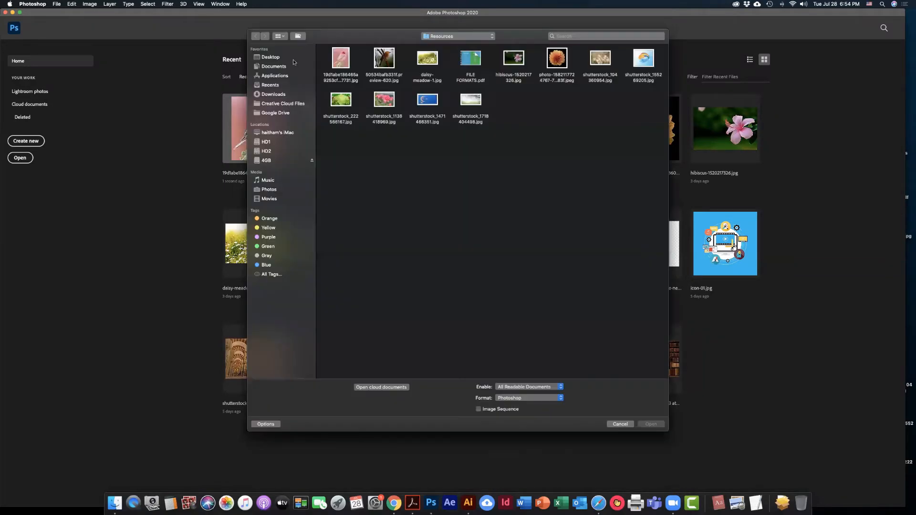
click(344, 62)
double_click(344, 62)
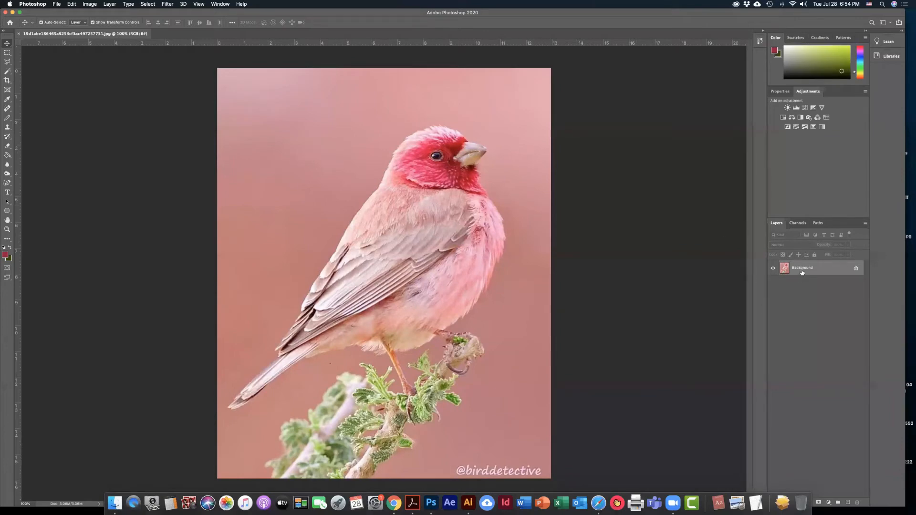
- Duplicate the Background layer of the pink bird photo under the name Background copy
right_click(784, 269)
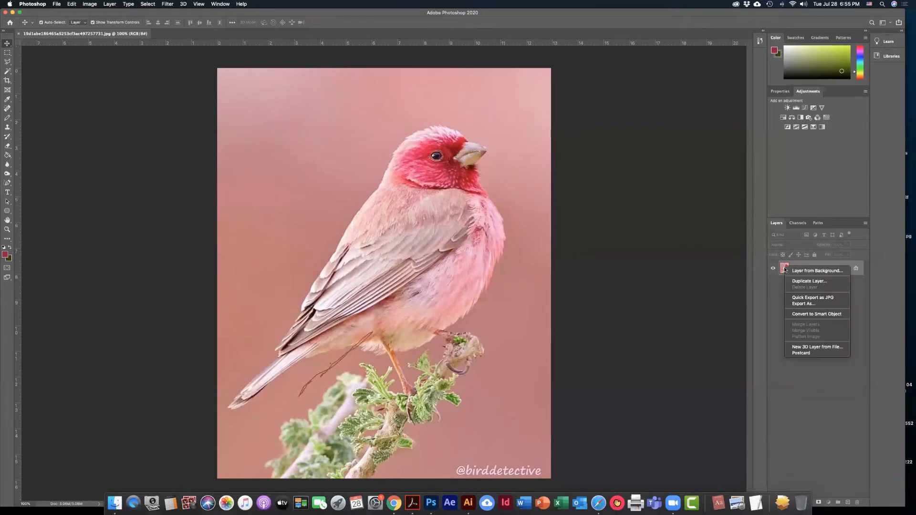
click(817, 281)
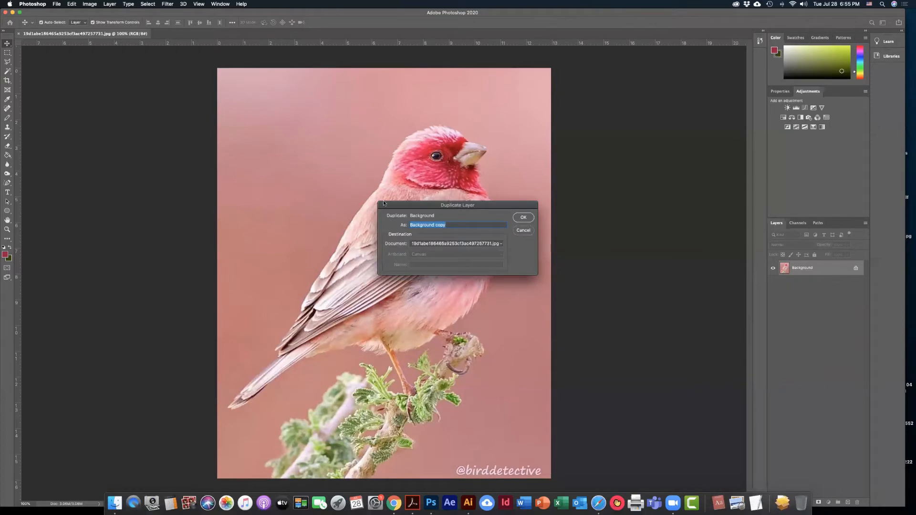
click(522, 217)
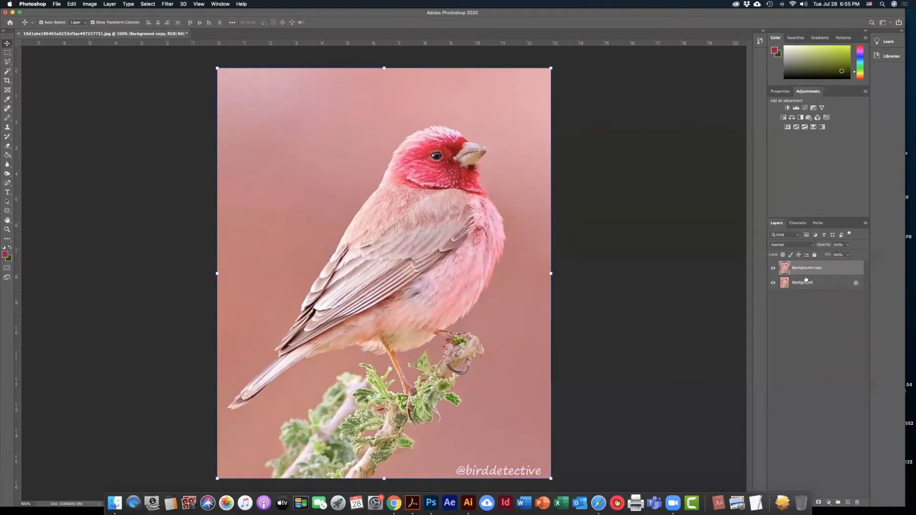
click(109, 4)
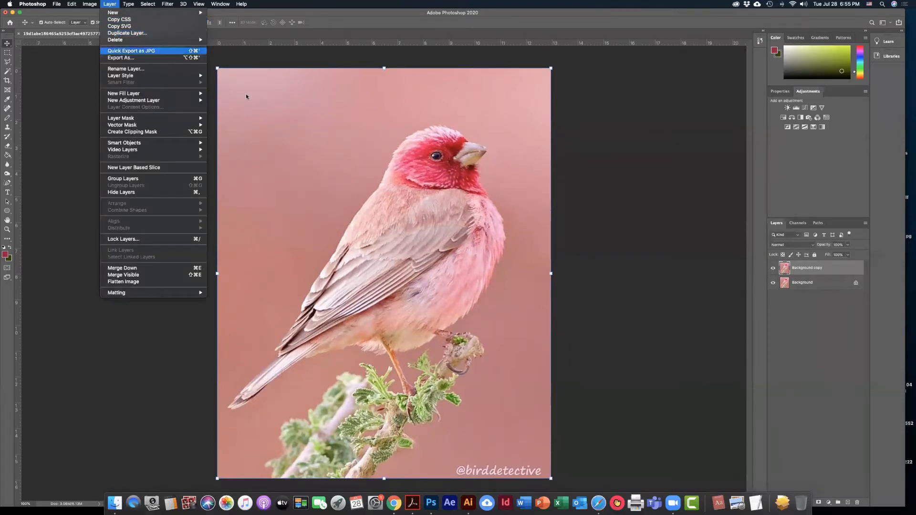
mouse_move(95, 5)
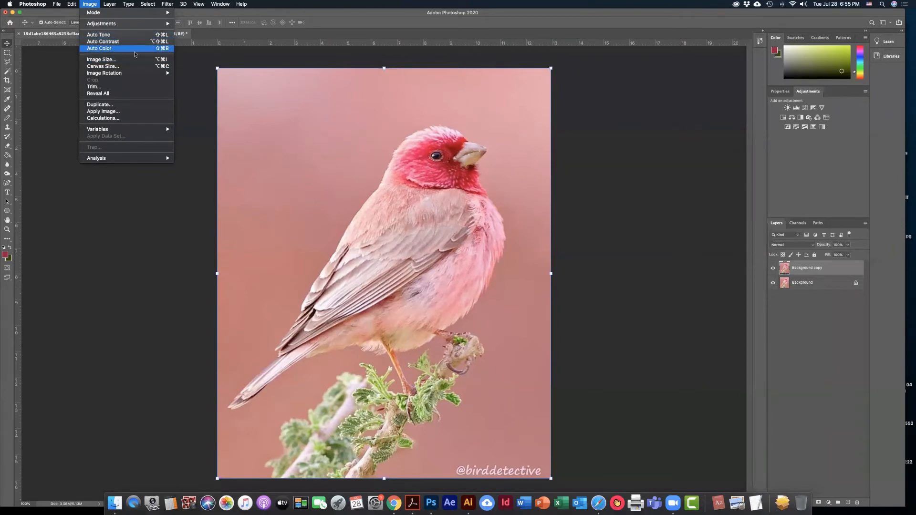
click(186, 63)
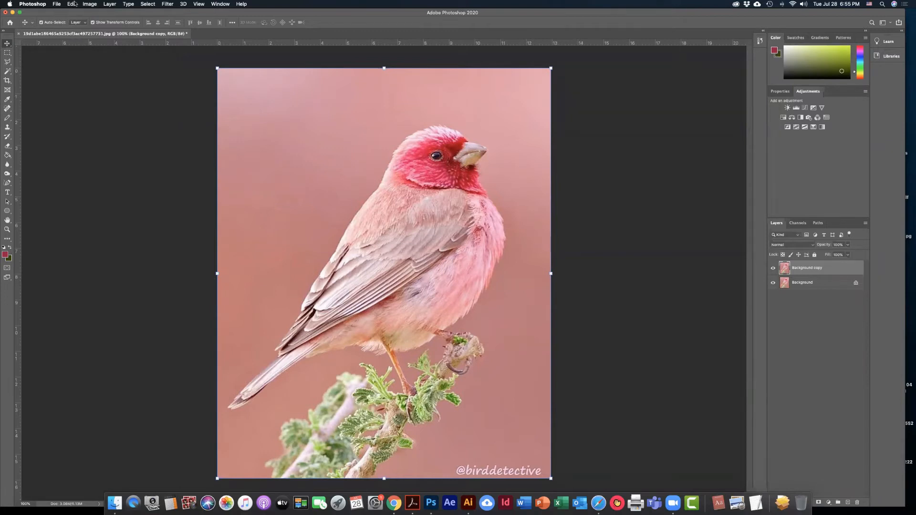
click(90, 4)
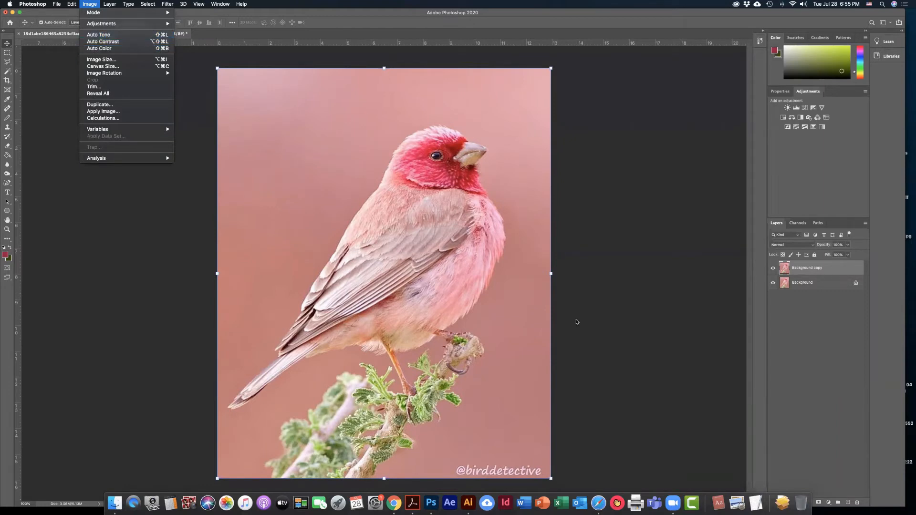
click(186, 220)
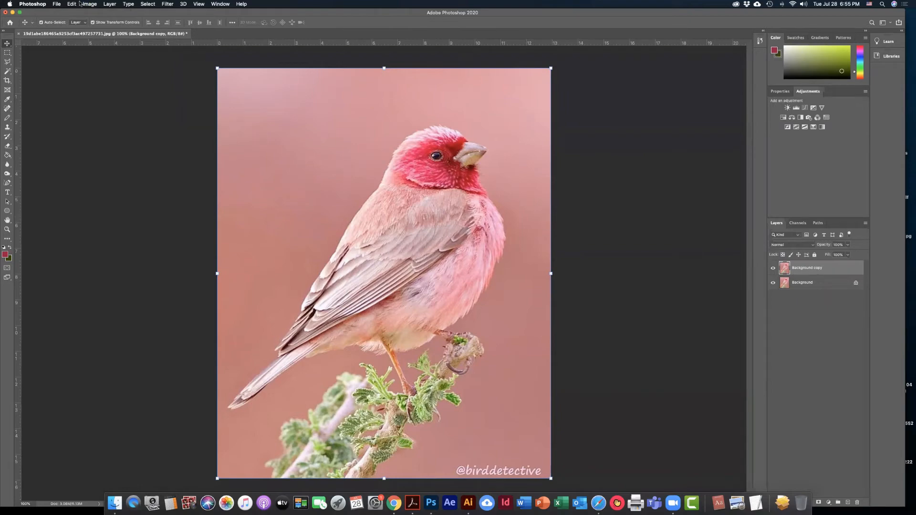
click(79, 3)
mouse_move(88, 4)
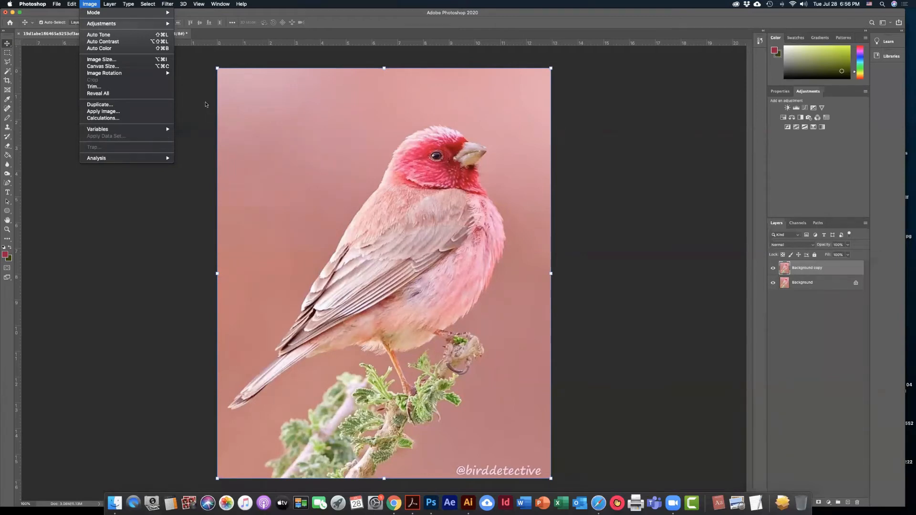
click(206, 105)
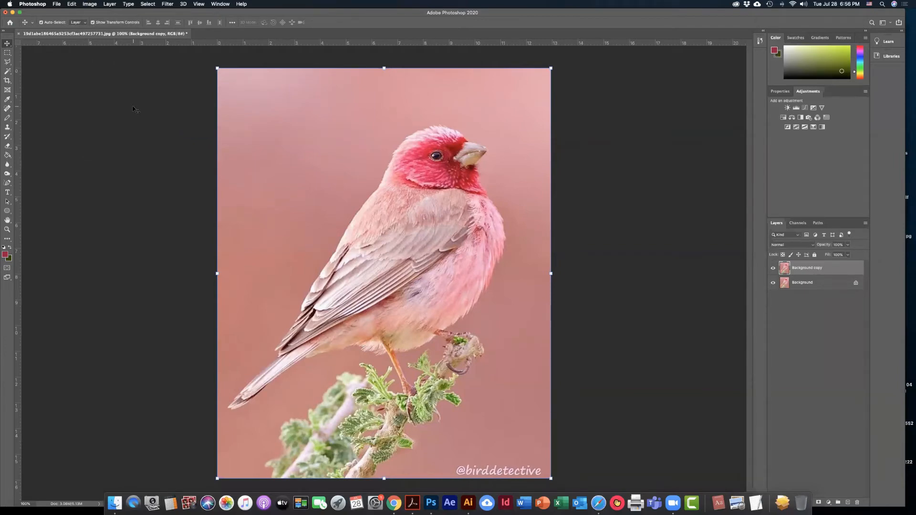
- Inspect the Levels adjustment dialog for the Background copy layer and leave it without applying any change
click(96, 5)
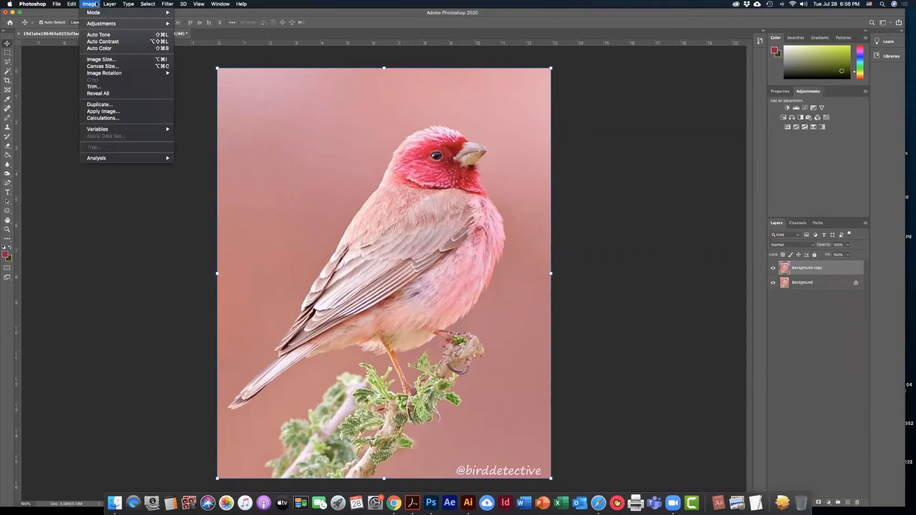
mouse_move(104, 26)
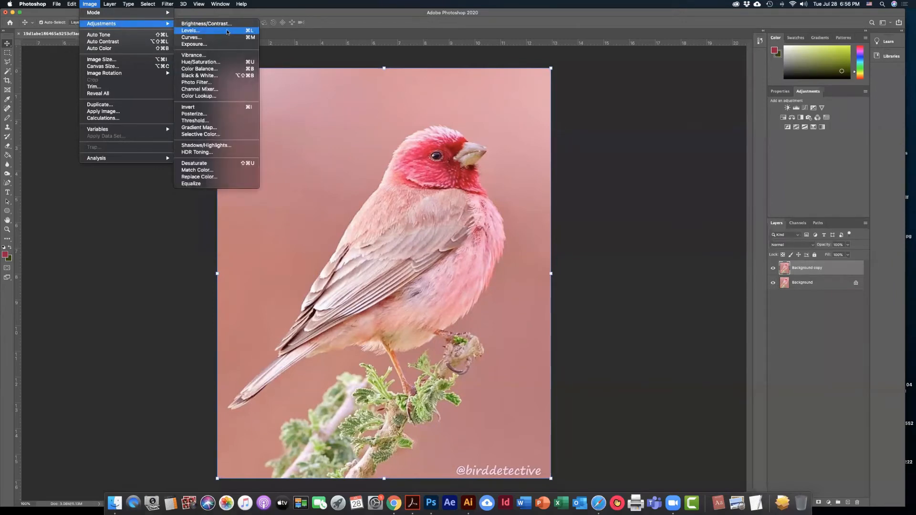
click(227, 32)
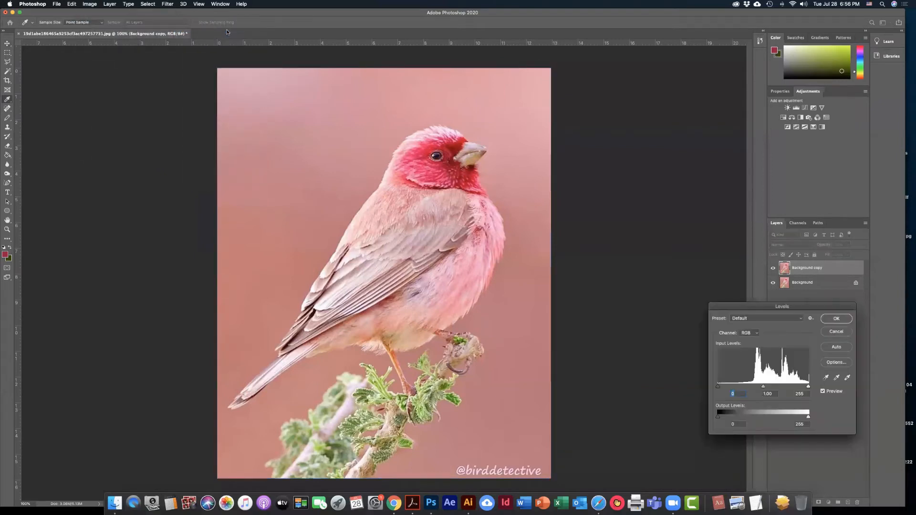
drag(768, 309, 636, 258)
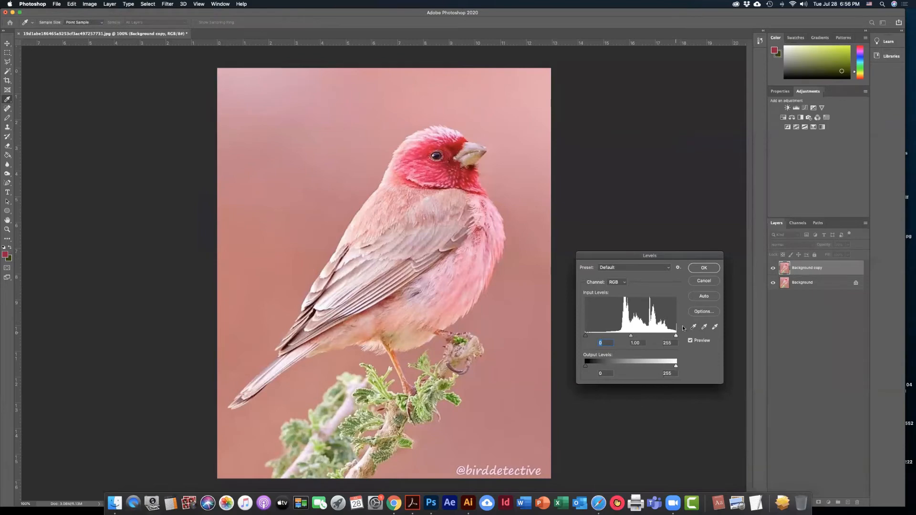
click(711, 284)
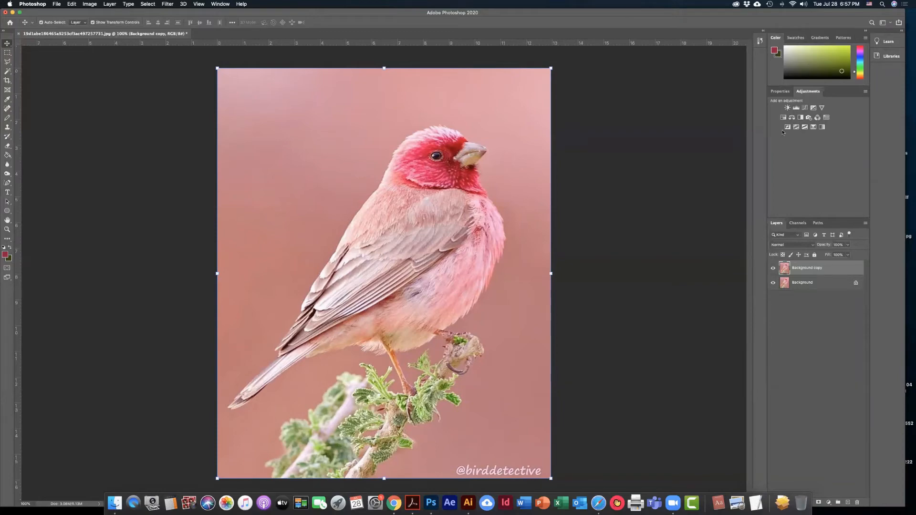
- Add a Levels adjustment layer above the Background copy layer
click(111, 4)
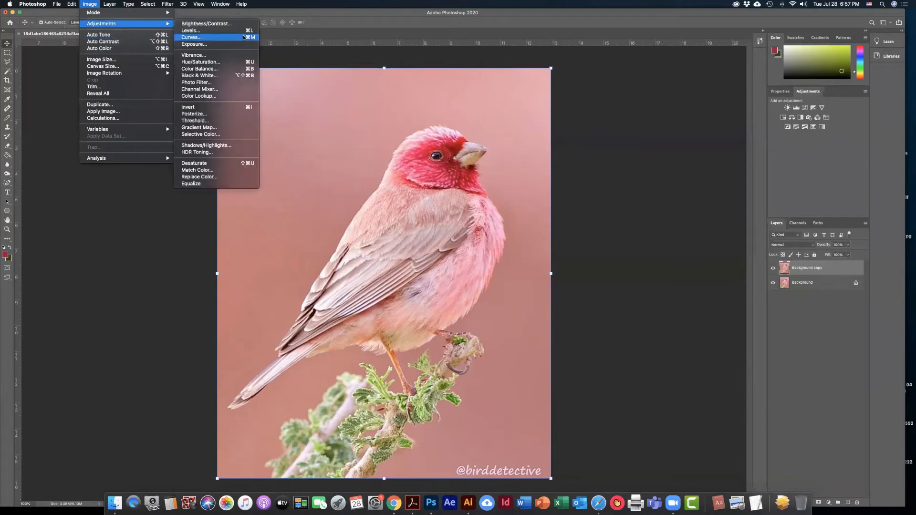
click(639, 105)
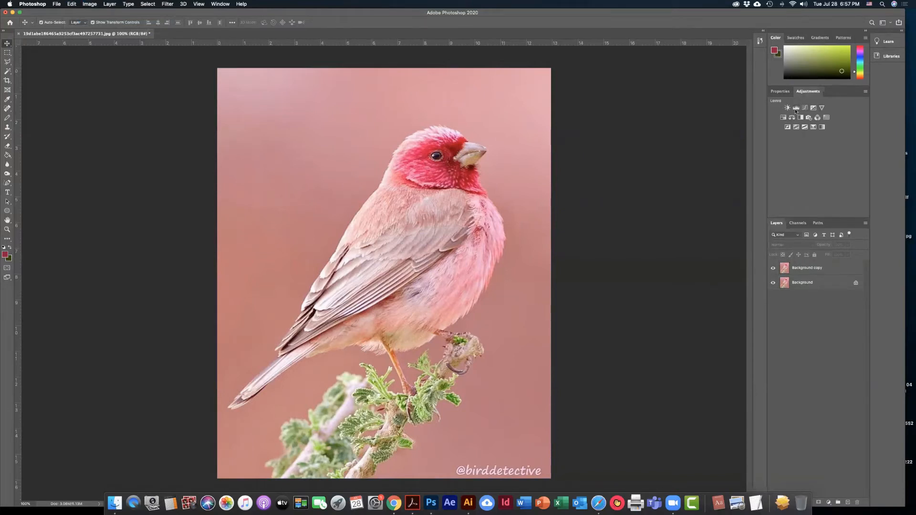
click(794, 107)
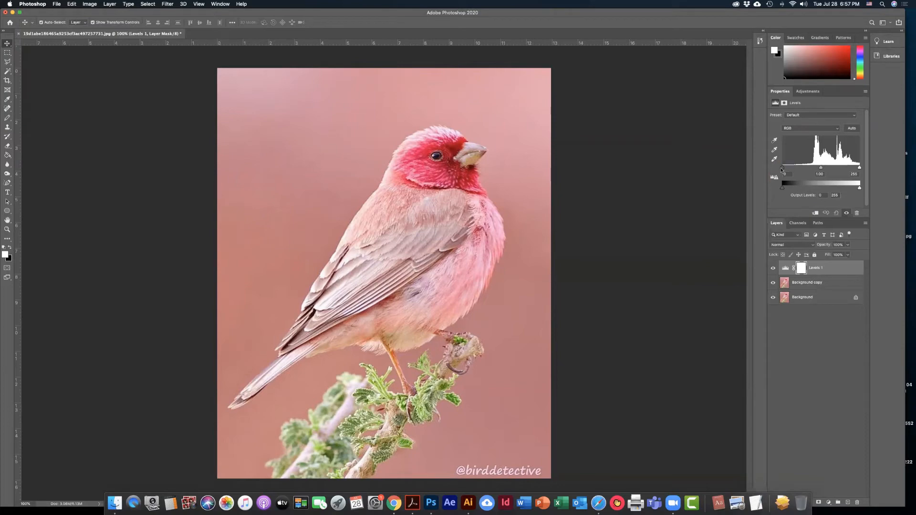
- Try out different shadow and highlight input settings on the Levels 1 adjustment, including extreme values
drag(782, 168, 781, 172)
drag(860, 168, 800, 168)
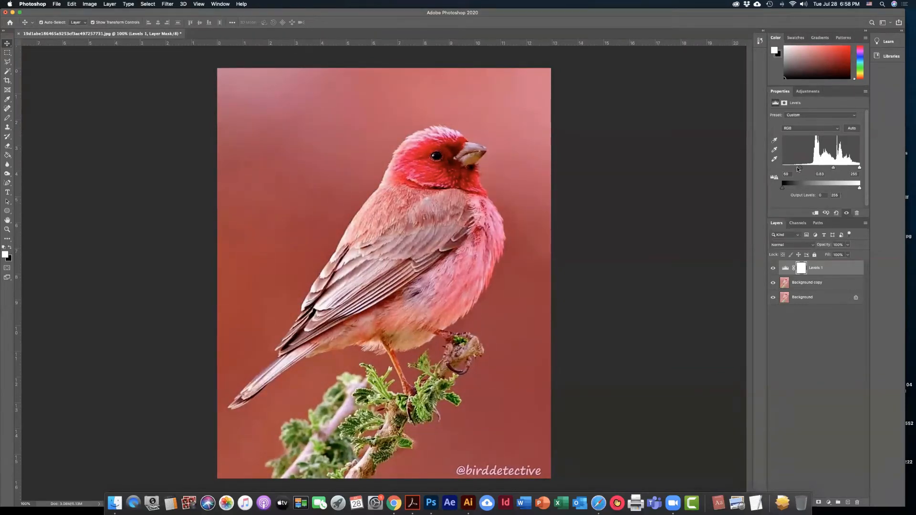
mouse_move(800, 167)
mouse_down()
mouse_move(780, 171)
mouse_move(796, 168)
mouse_up()
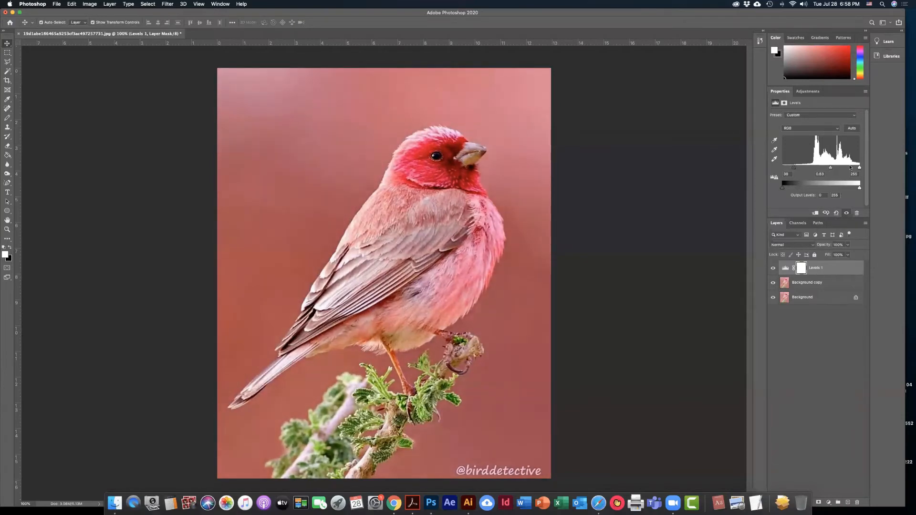
drag(859, 168, 820, 169)
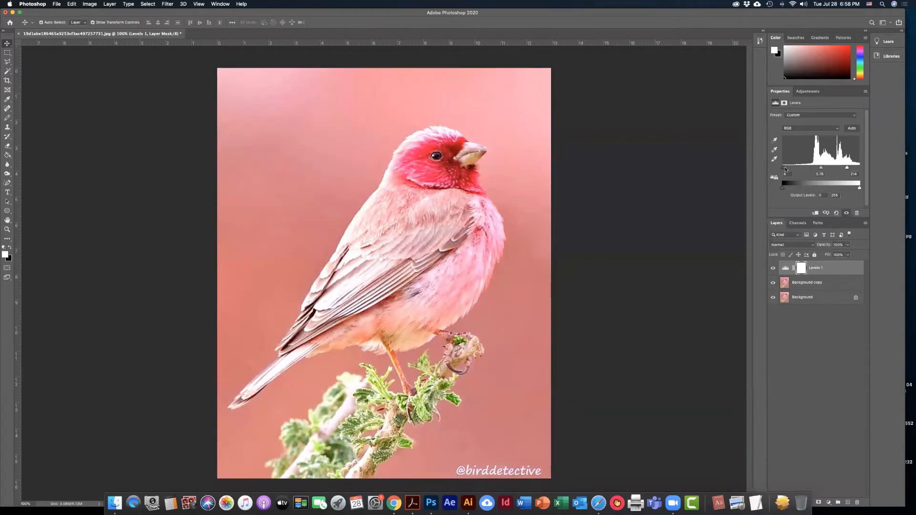
drag(783, 167, 786, 168)
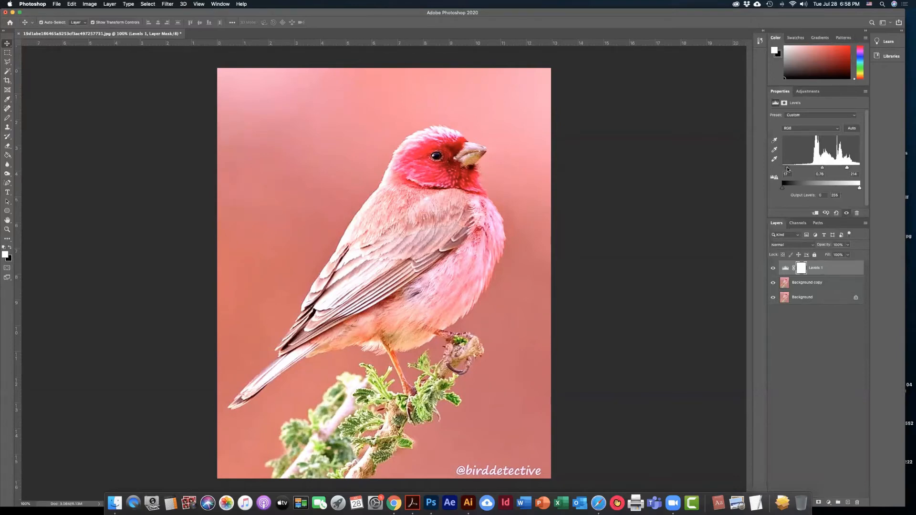
drag(786, 168, 830, 163)
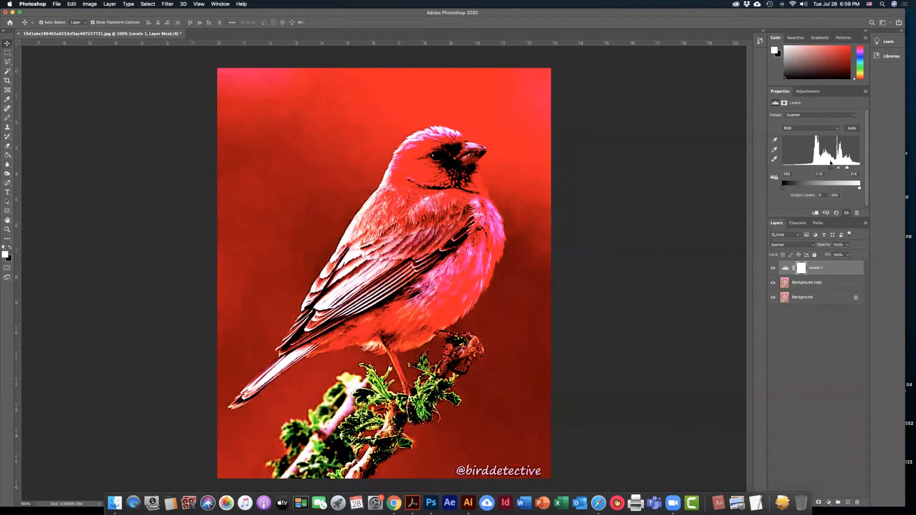
drag(831, 163, 829, 163)
drag(828, 168, 780, 168)
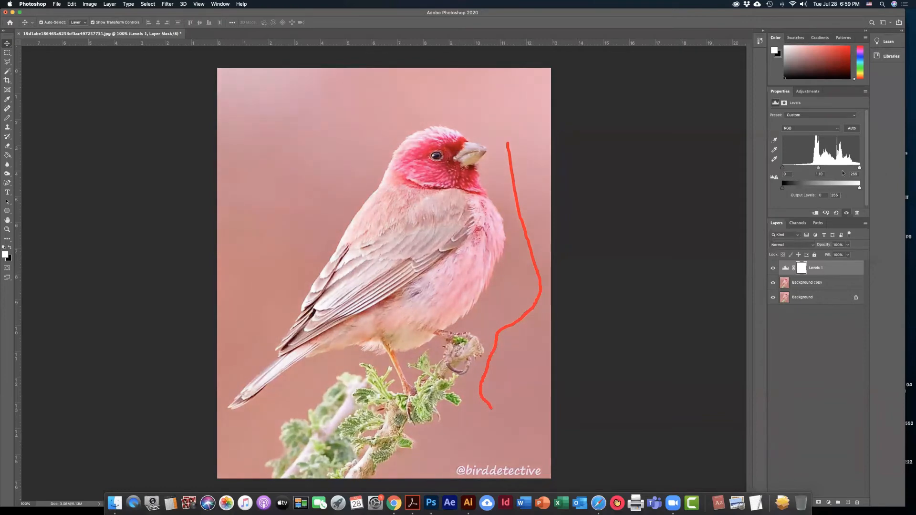
- Darken the photo in the Levels 1 adjustment by raising the shadow input, with midtones at 0.77 and highlights at 247, and deselect the layer
mouse_move(816, 167)
mouse_down()
mouse_move(833, 169)
mouse_move(793, 168)
mouse_up()
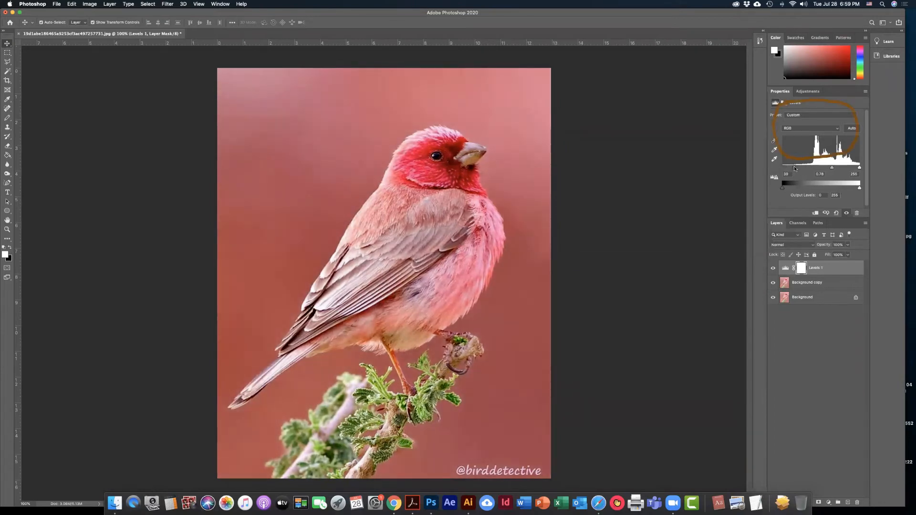
drag(831, 168, 857, 168)
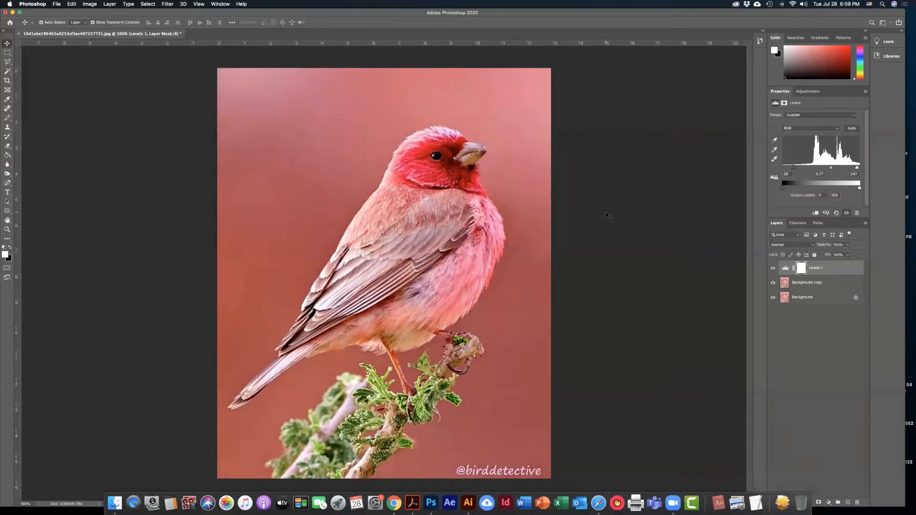
click(588, 260)
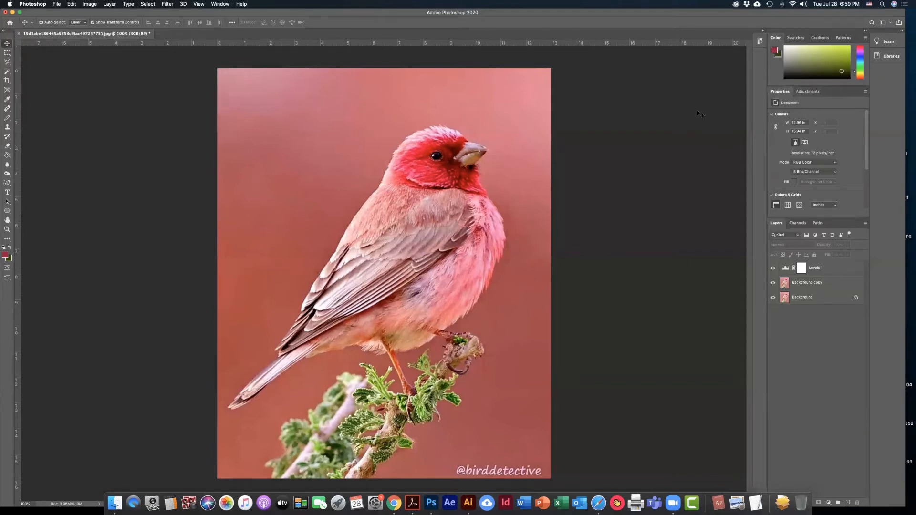
- Add a second Levels adjustment layer above Levels 1
click(806, 94)
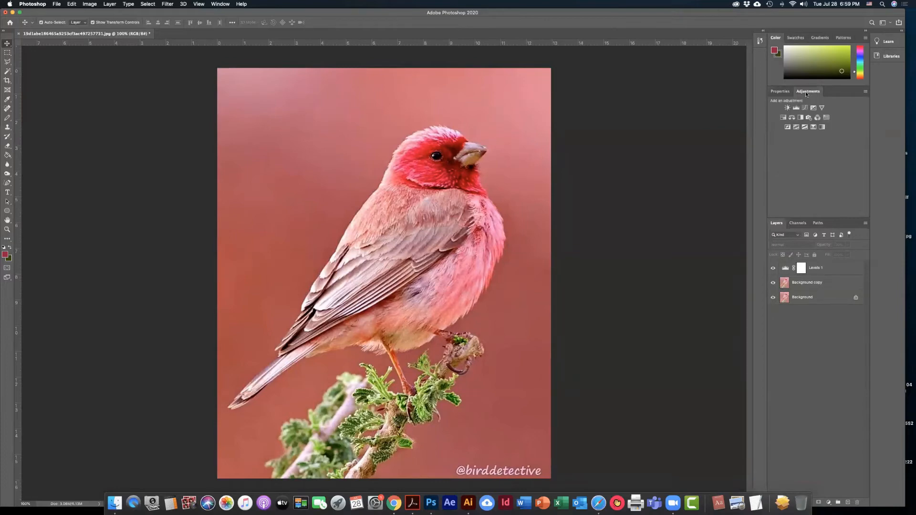
click(795, 108)
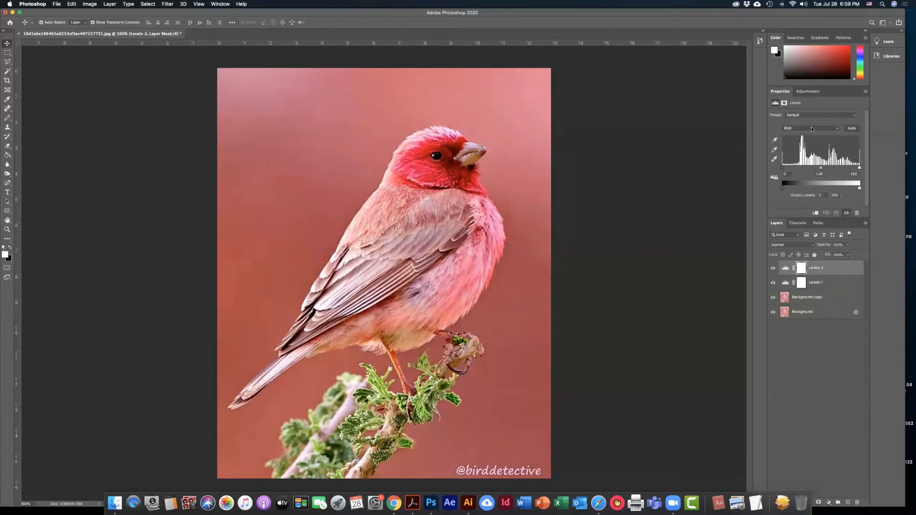
- Inspect the direct Levels adjustment dialog for the Levels 2 layer mask and accept it with its default values
click(110, 5)
mouse_move(89, 4)
mouse_move(124, 23)
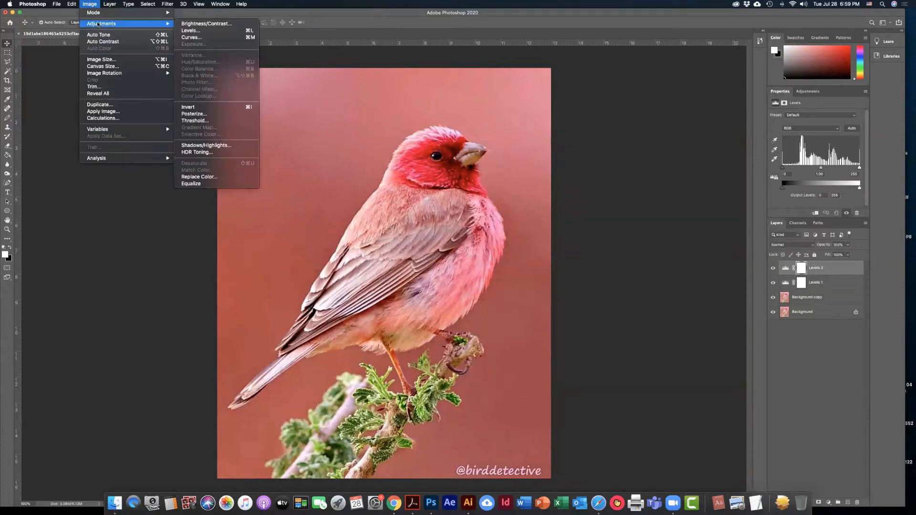
click(213, 34)
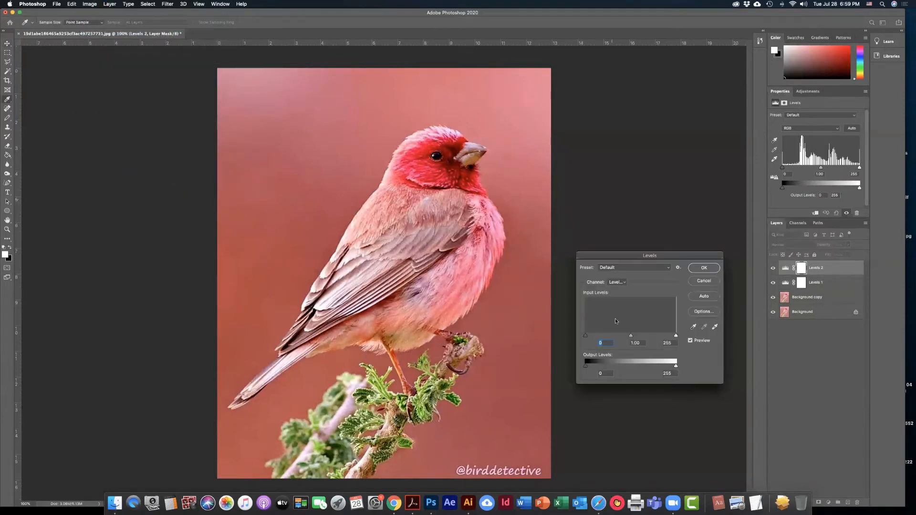
mouse_move(585, 336)
mouse_down()
mouse_move(610, 338)
mouse_move(572, 340)
mouse_up()
click(702, 268)
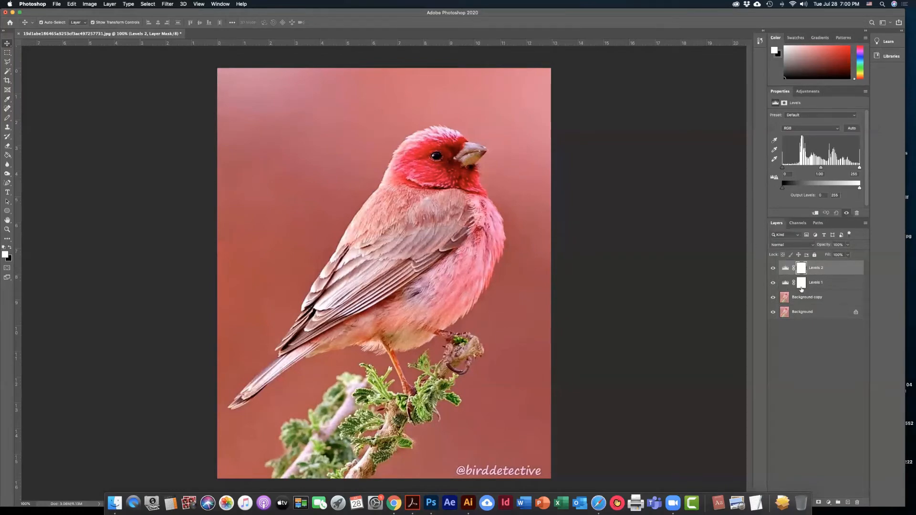
- Hide the Levels 2 layer and toggle the visibility of Levels 1 to compare the photo before and after, leaving Levels 1 shown
click(774, 268)
click(773, 284)
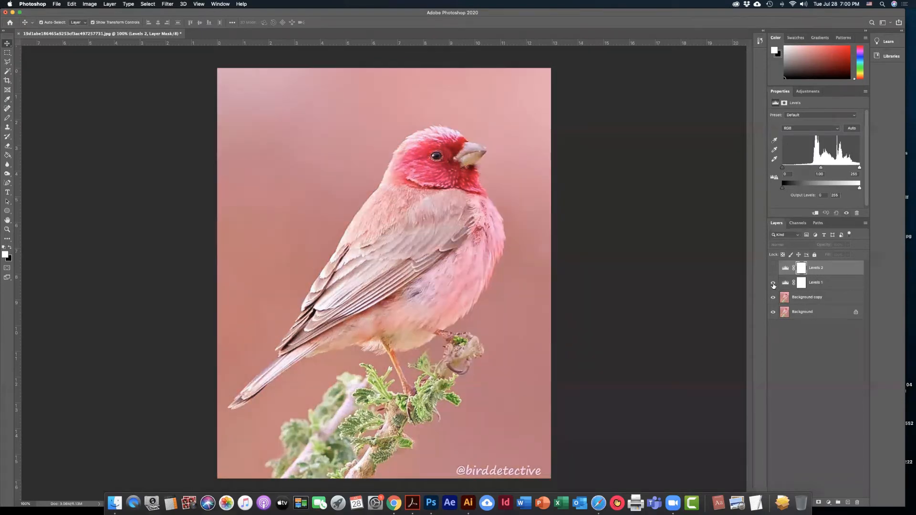
click(774, 284)
click(773, 284)
click(774, 284)
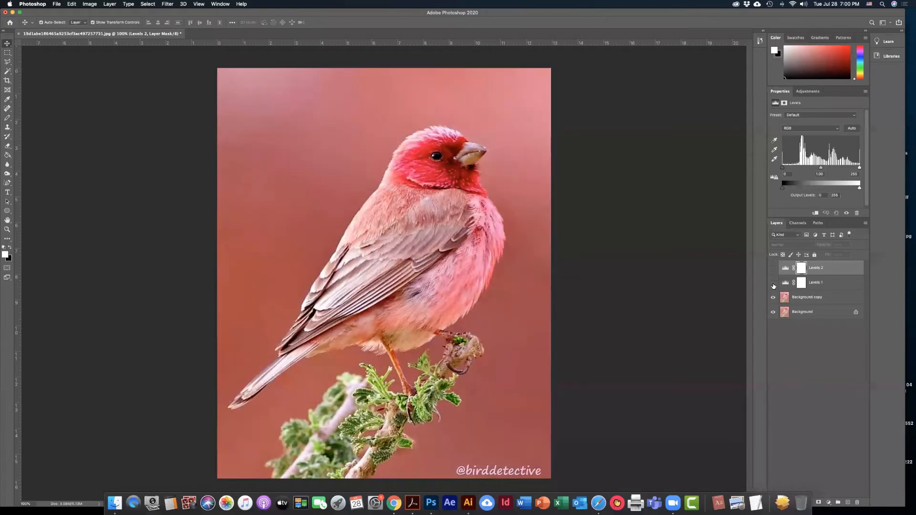
click(774, 285)
click(774, 285)
click(774, 285)
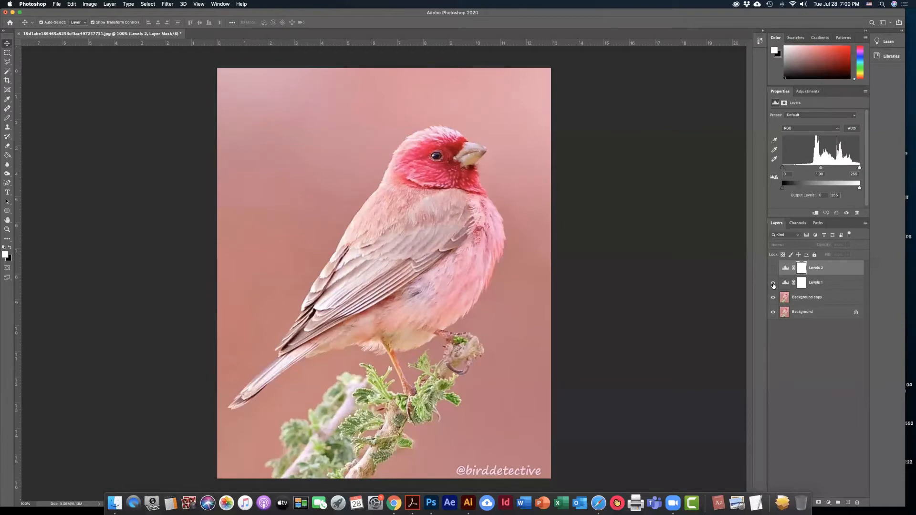
click(773, 284)
click(774, 285)
click(773, 285)
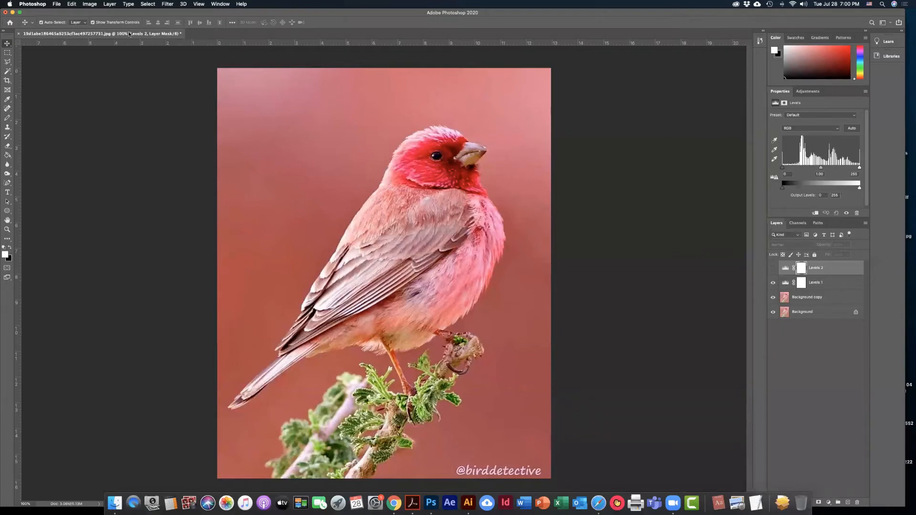
- Duplicate the whole image as a separate document under the suggested copy name
click(97, 6)
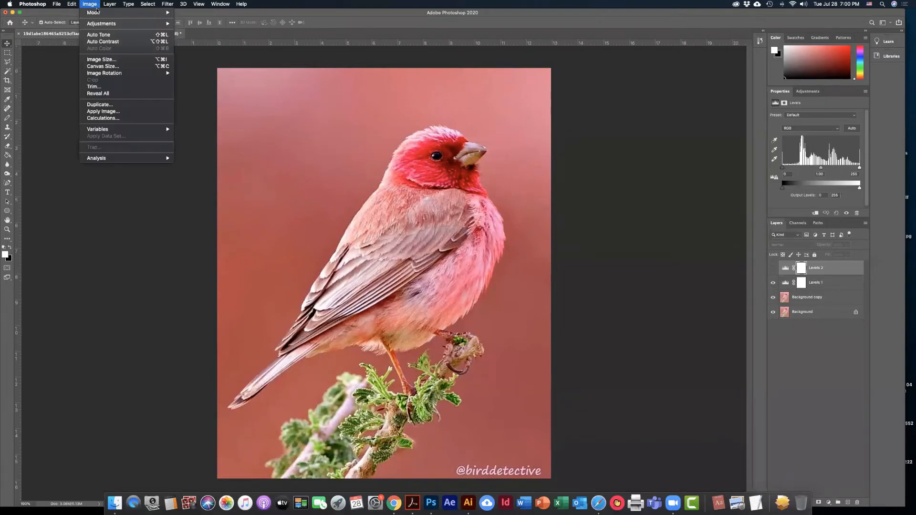
click(176, 66)
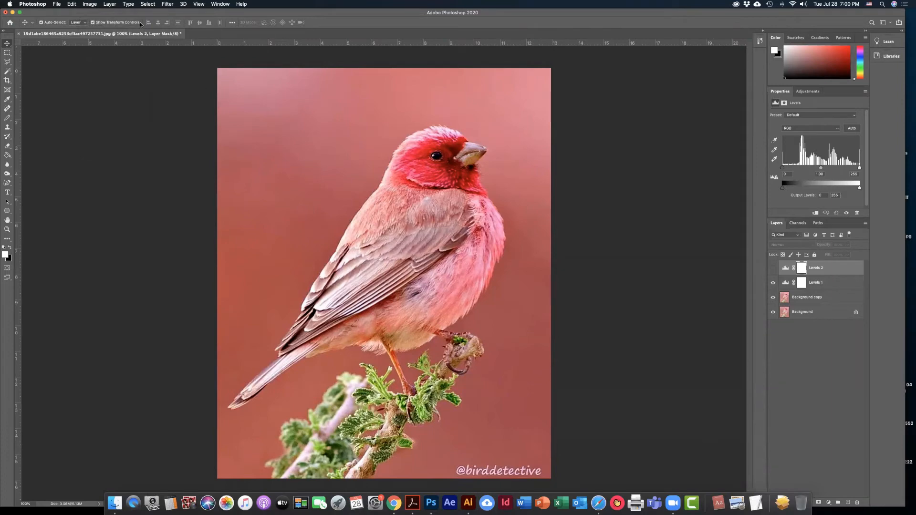
click(77, 4)
mouse_move(82, 4)
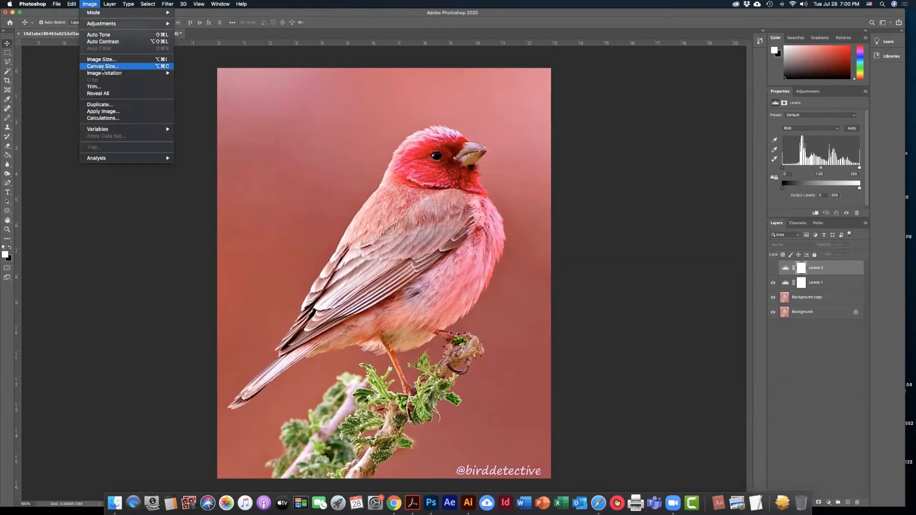
click(115, 105)
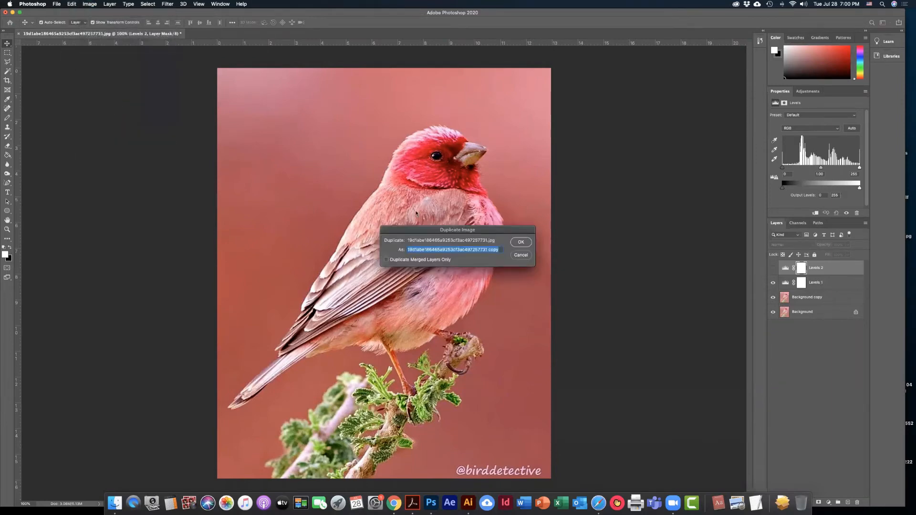
click(521, 242)
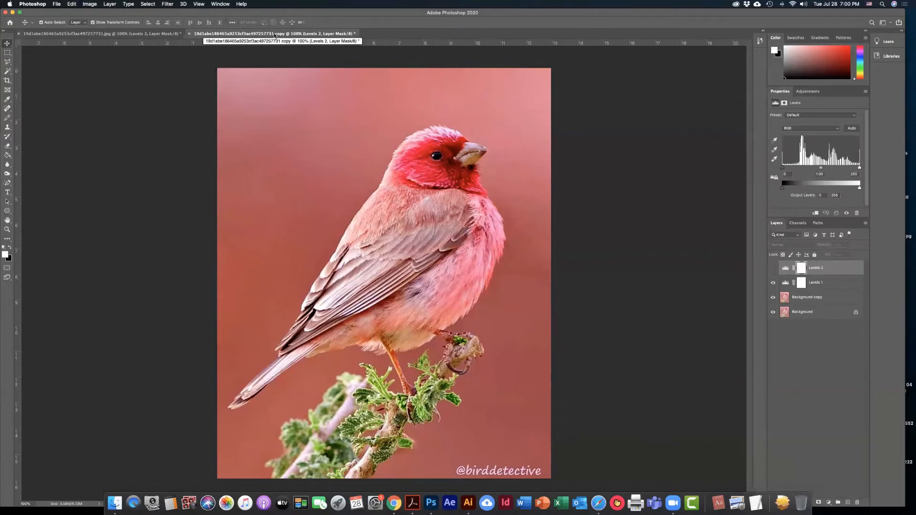
- Float the copied image in its own window, hide its Levels 1 layer, and place it beside the adjusted original for comparison
drag(275, 36, 451, 71)
click(773, 268)
click(773, 283)
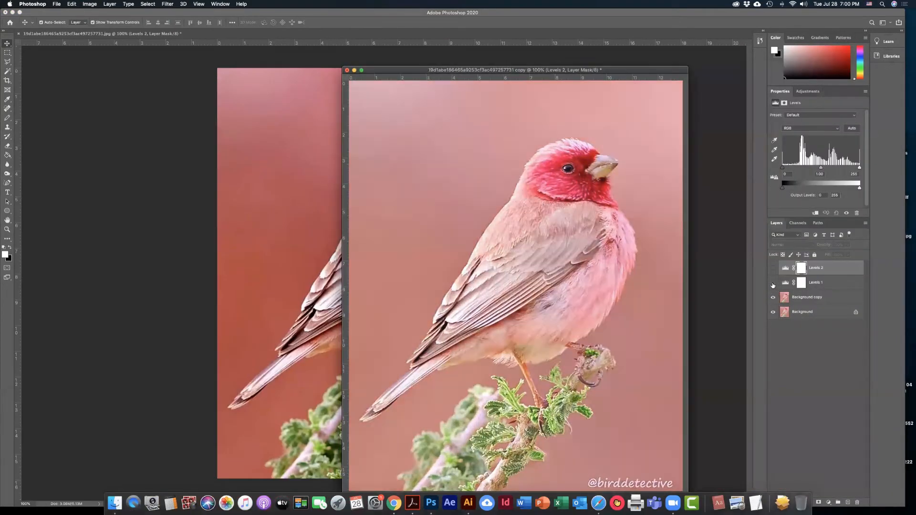
drag(529, 71, 747, 64)
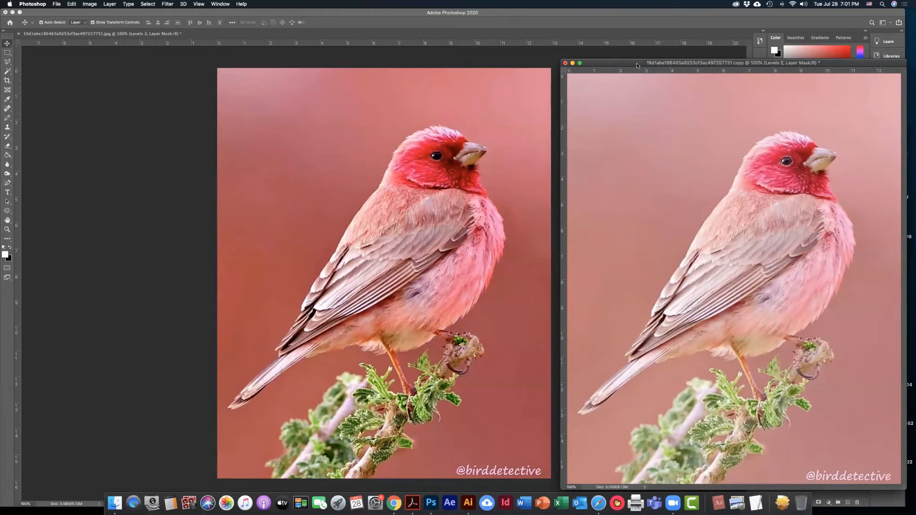
- Close the duplicate image without saving its changes
click(565, 63)
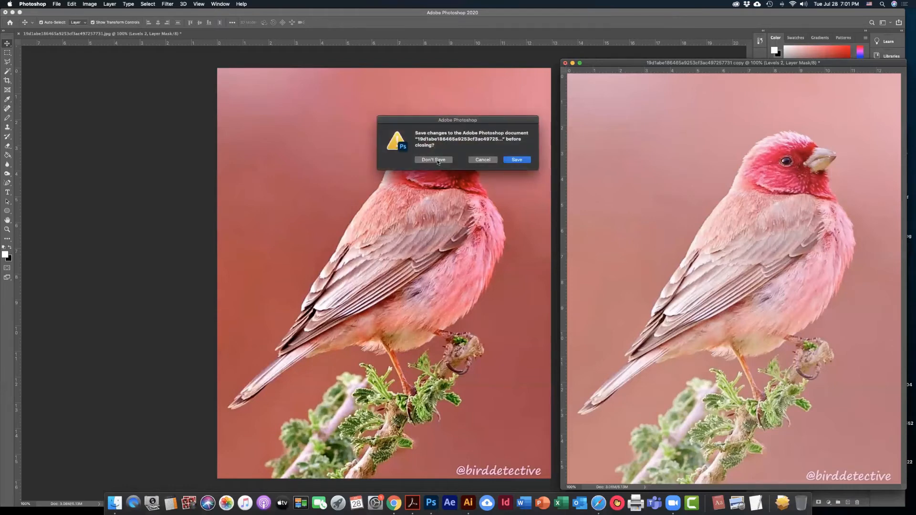
click(439, 161)
click(437, 161)
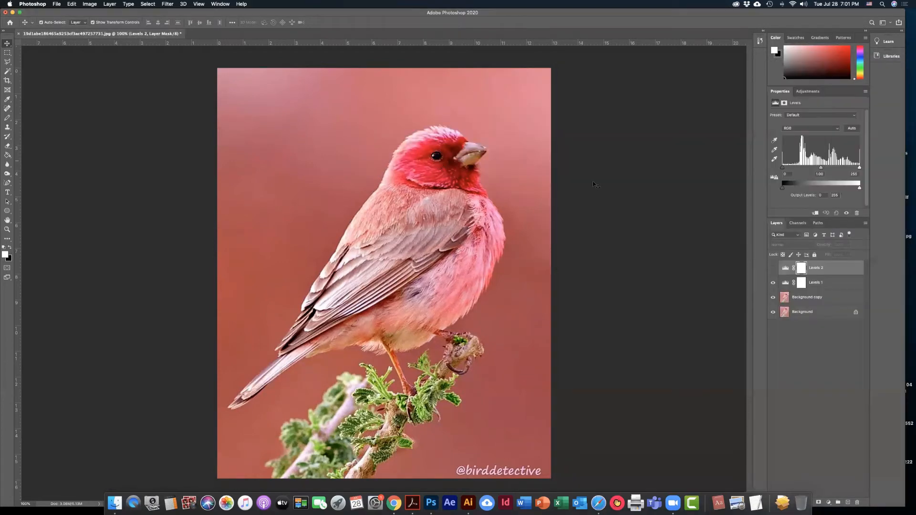
- Compare the original document with and without its Levels 1 adjustment, leaving the adjustment shown
click(626, 185)
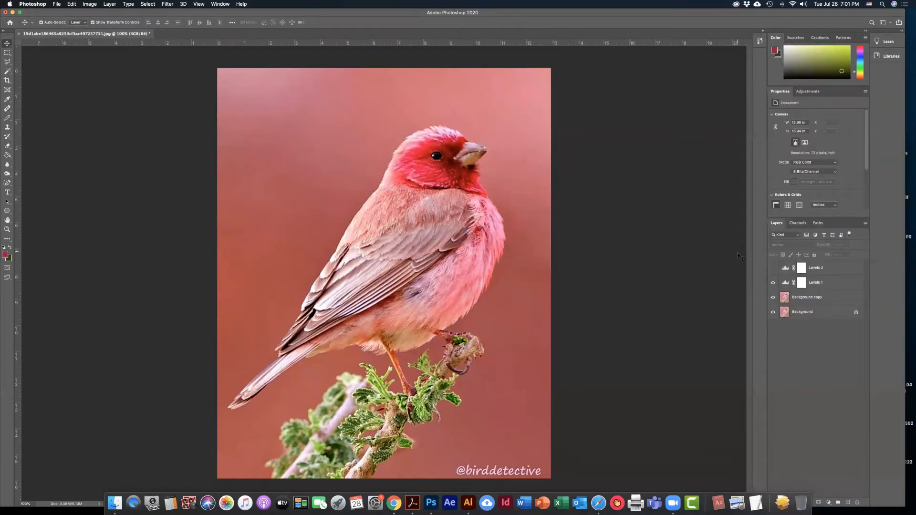
click(773, 284)
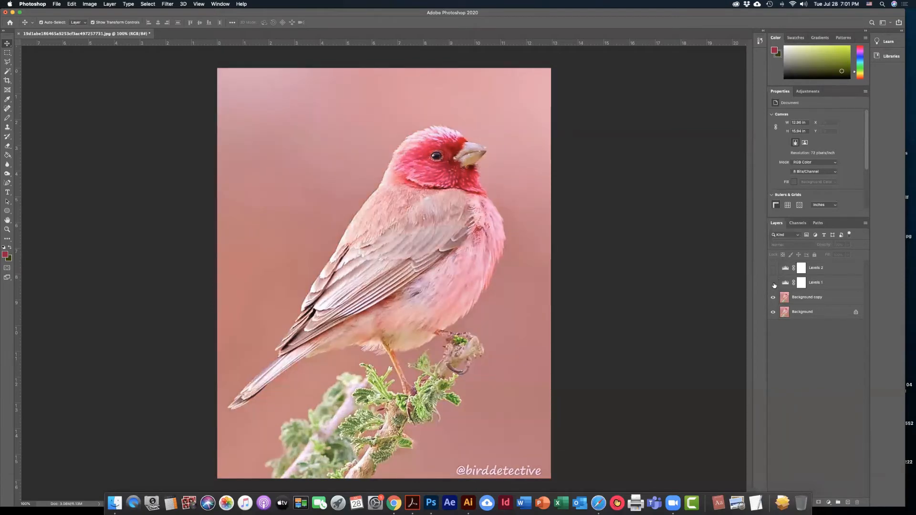
click(773, 283)
click(773, 284)
click(773, 284)
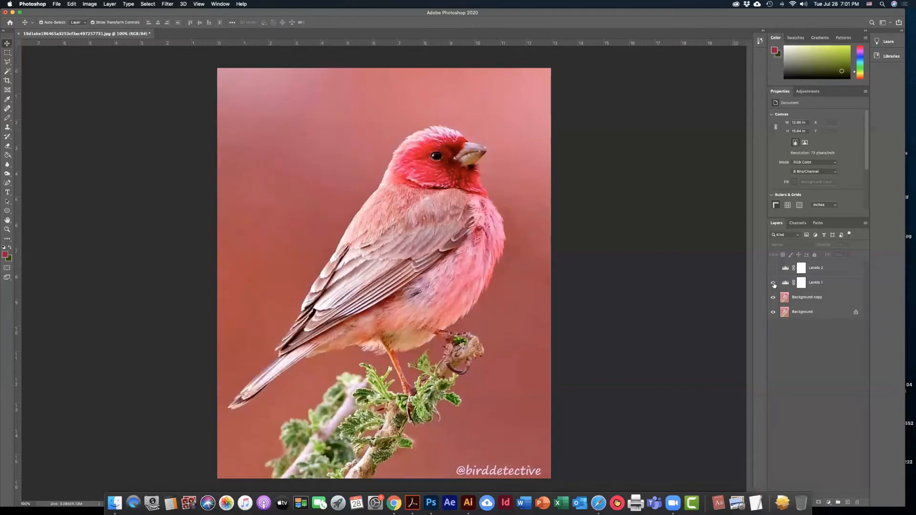
click(773, 284)
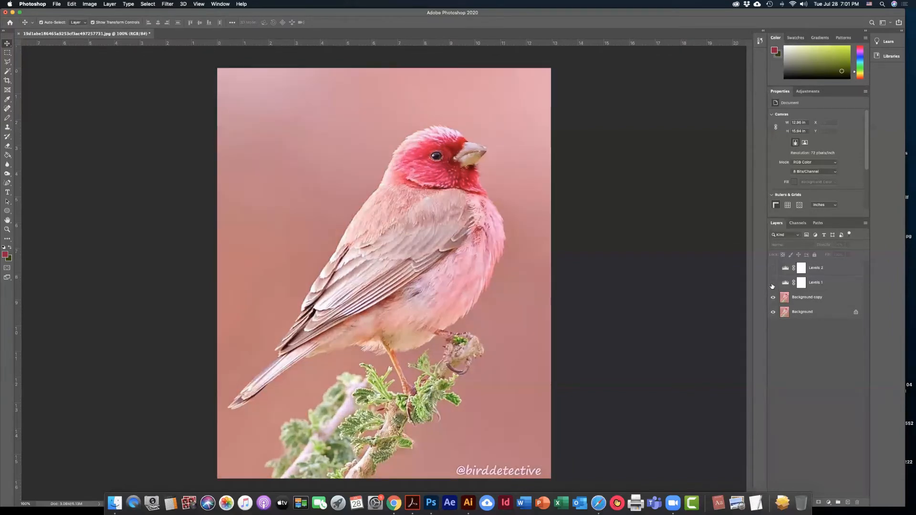
click(773, 284)
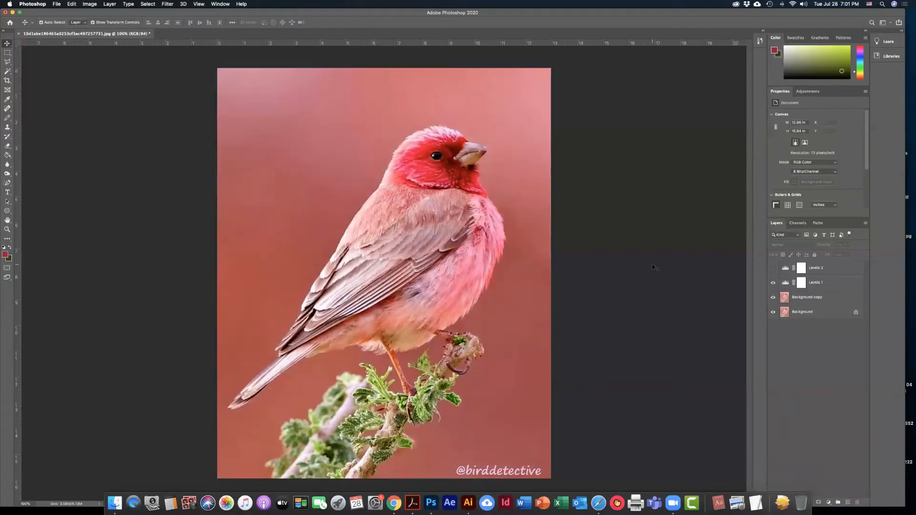
- Add a Vibrance adjustment layer directly above the Background copy layer
click(418, 200)
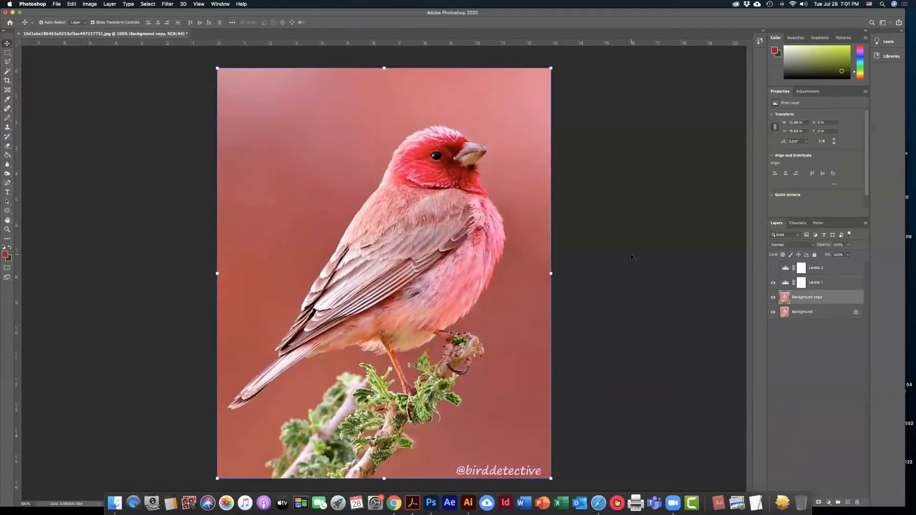
click(90, 4)
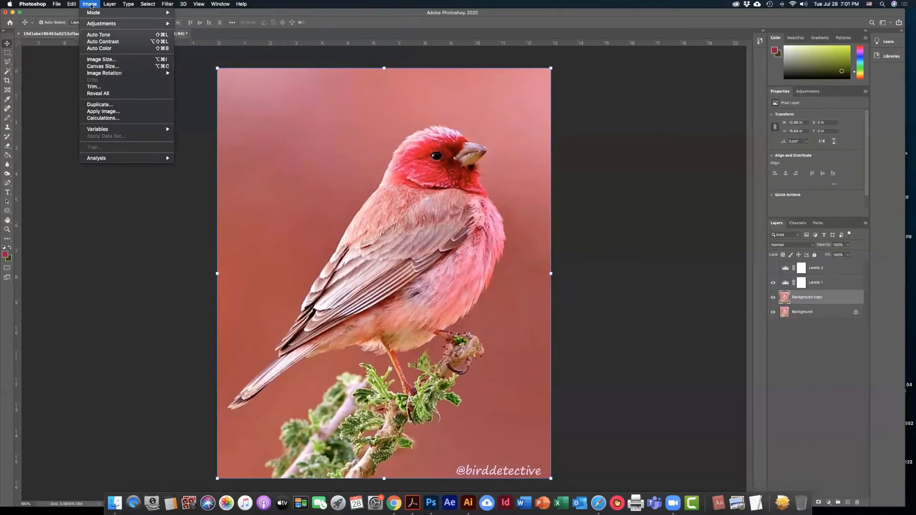
mouse_move(102, 26)
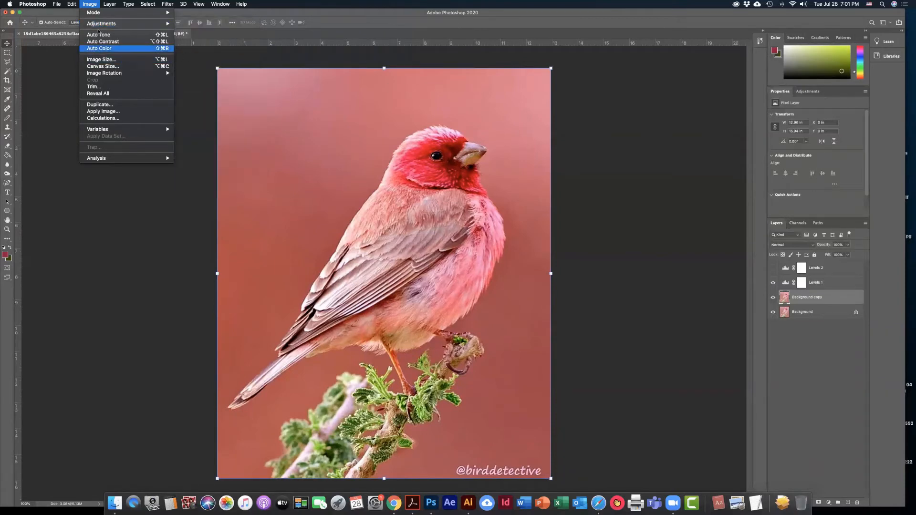
click(620, 132)
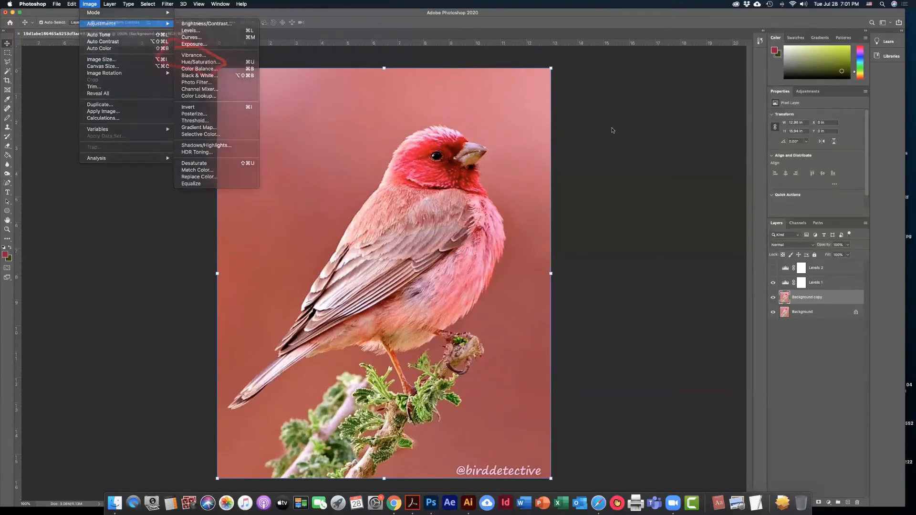
click(808, 92)
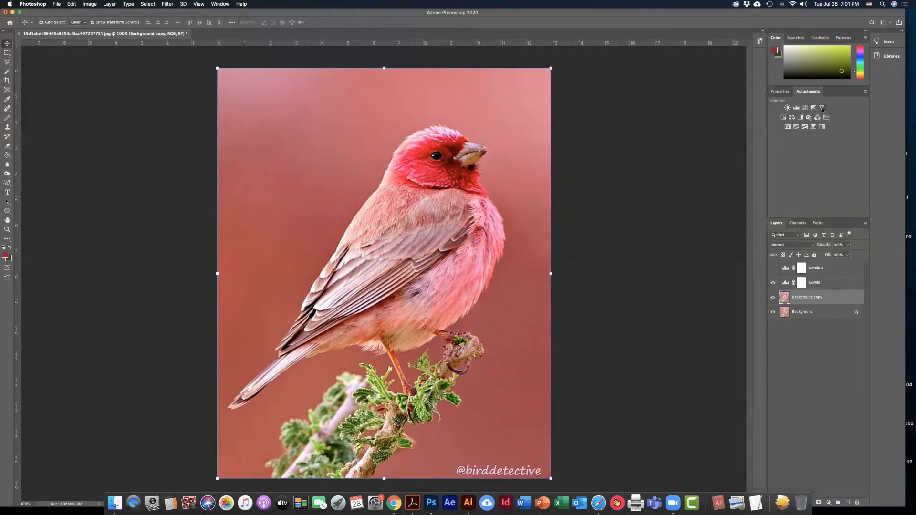
click(822, 108)
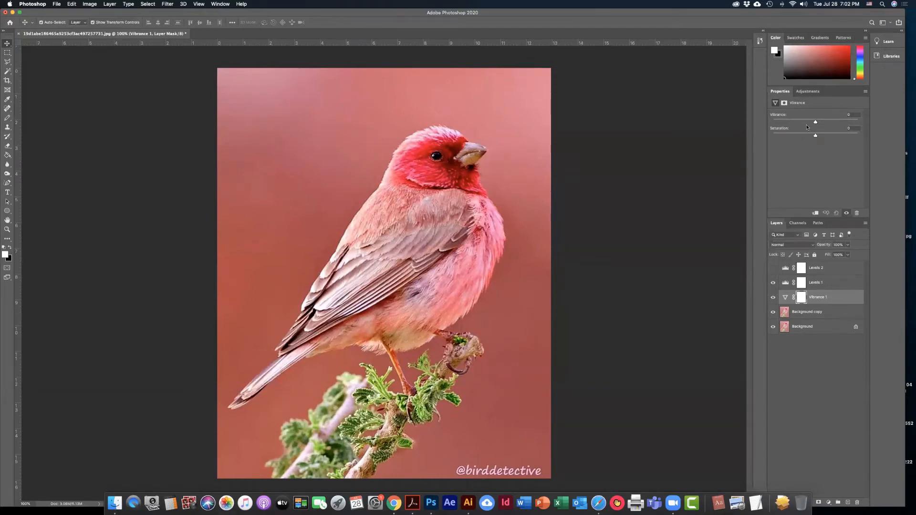
- Try low and high Vibrance values on the new adjustment layer, including +50, and finish at +100
drag(813, 124, 815, 122)
click(774, 123)
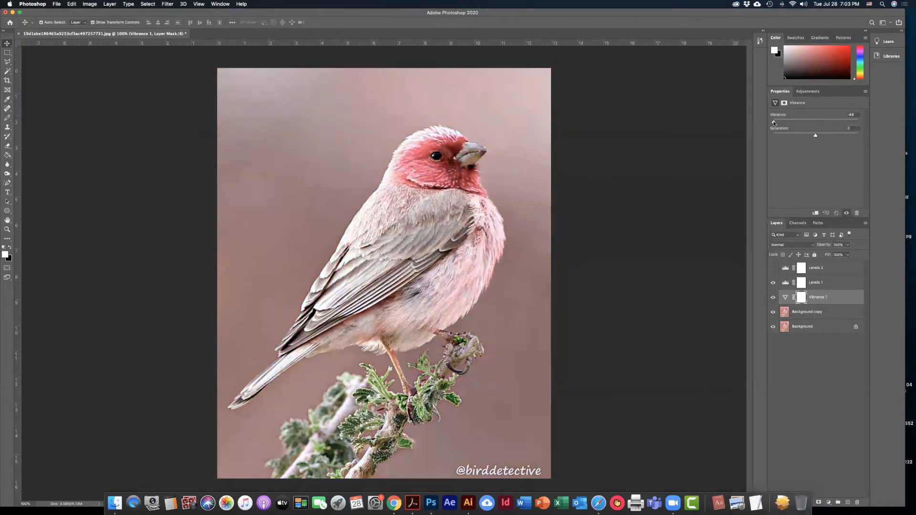
drag(774, 123, 837, 123)
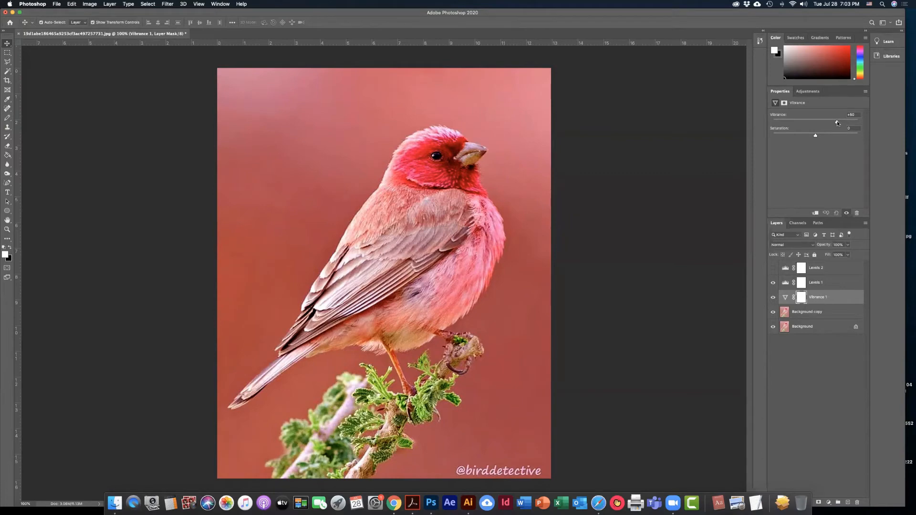
drag(836, 121, 817, 125)
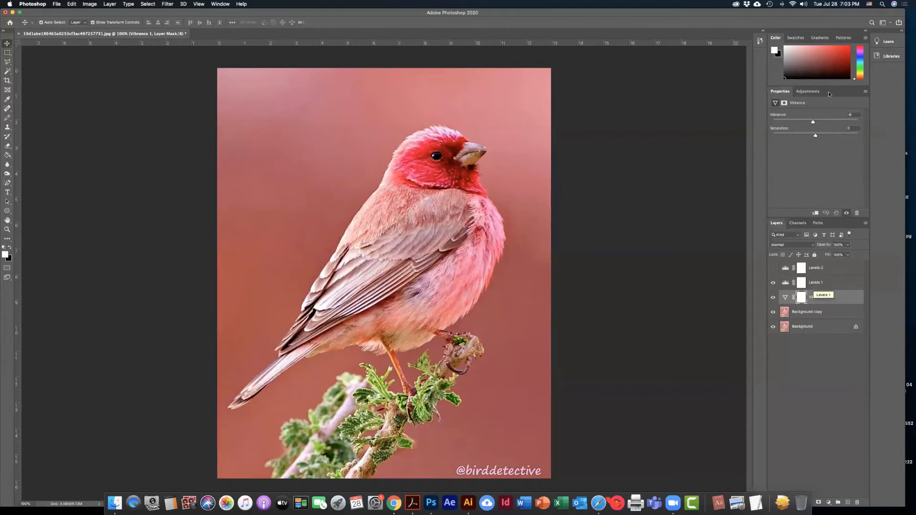
drag(813, 122, 860, 116)
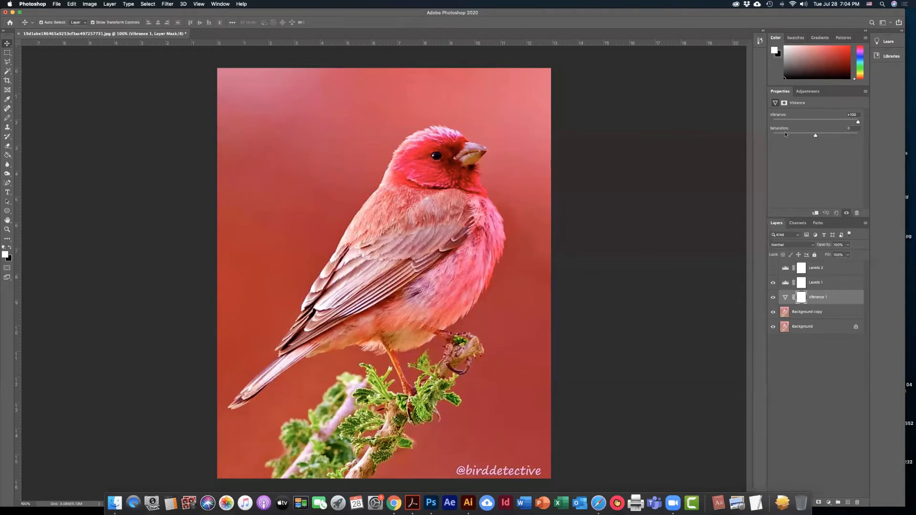
- Try strong and weak Saturation values on the Vibrance 1 layer, including -100, and finish at +24
drag(815, 136, 840, 135)
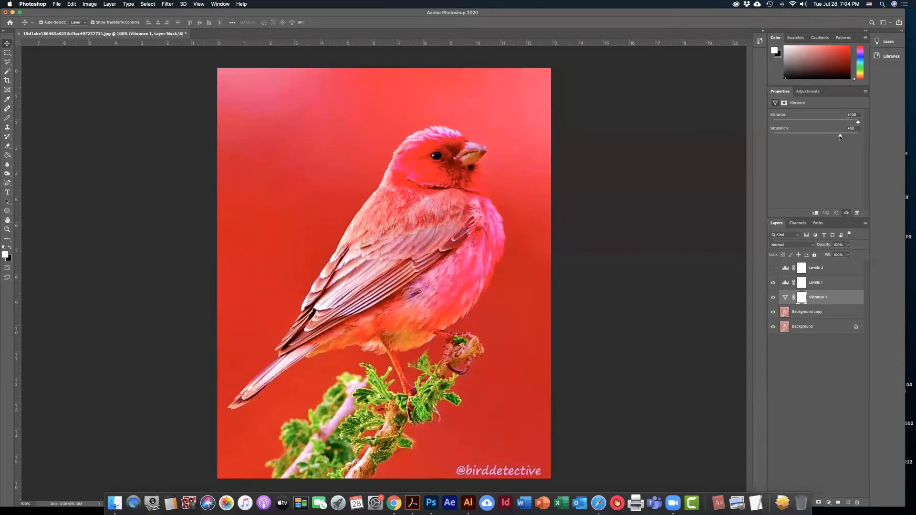
click(796, 137)
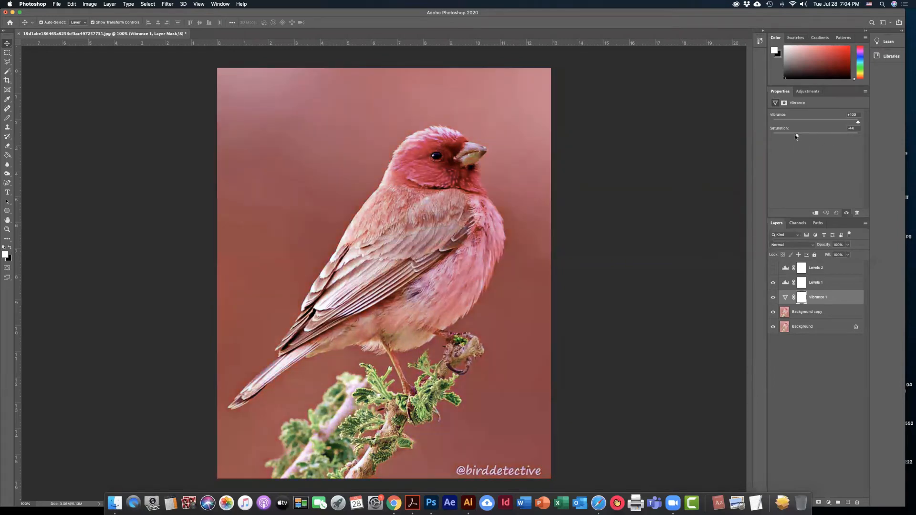
click(777, 137)
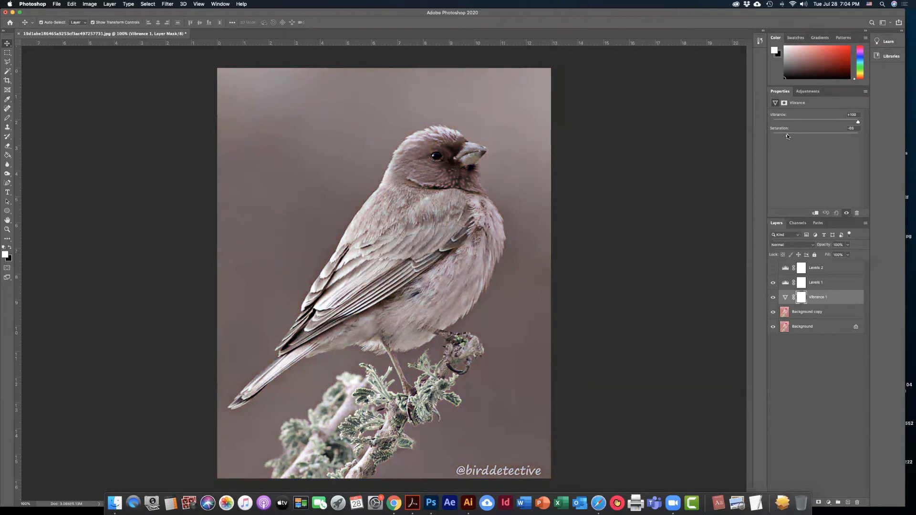
drag(787, 136, 780, 137)
click(813, 136)
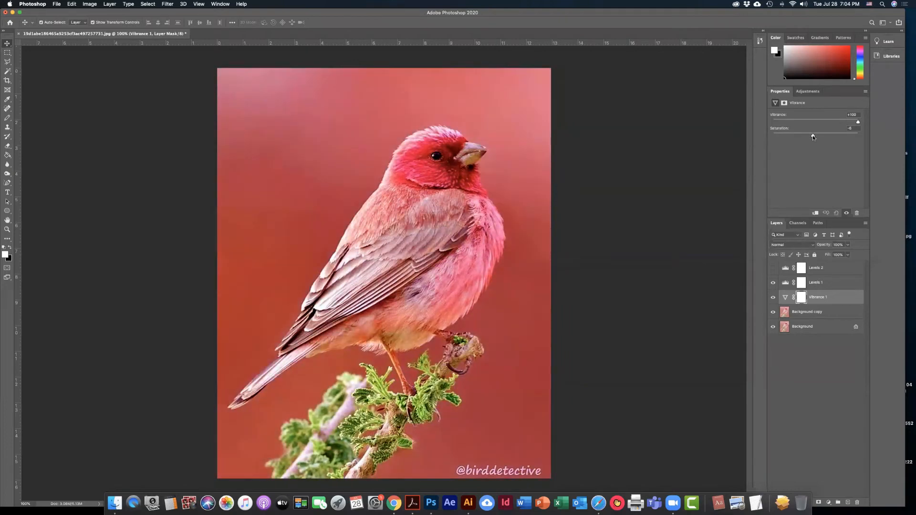
drag(814, 137, 765, 142)
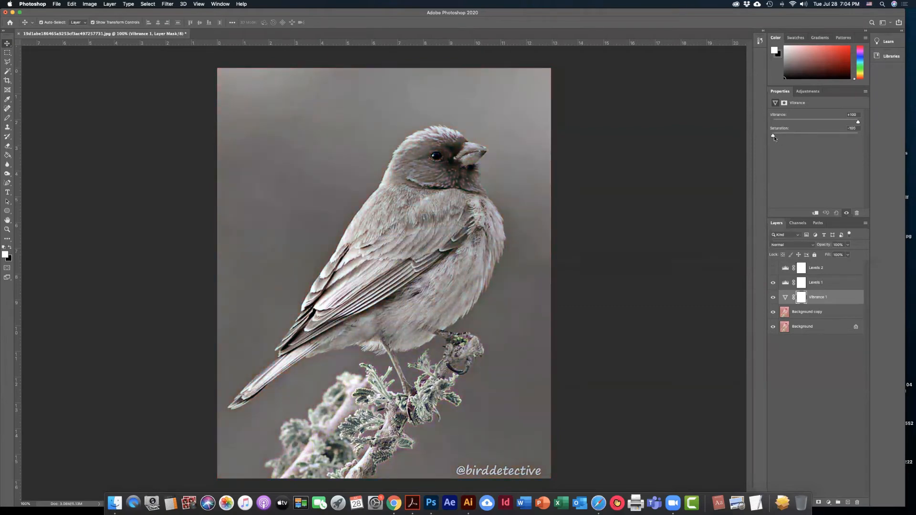
drag(772, 135, 826, 138)
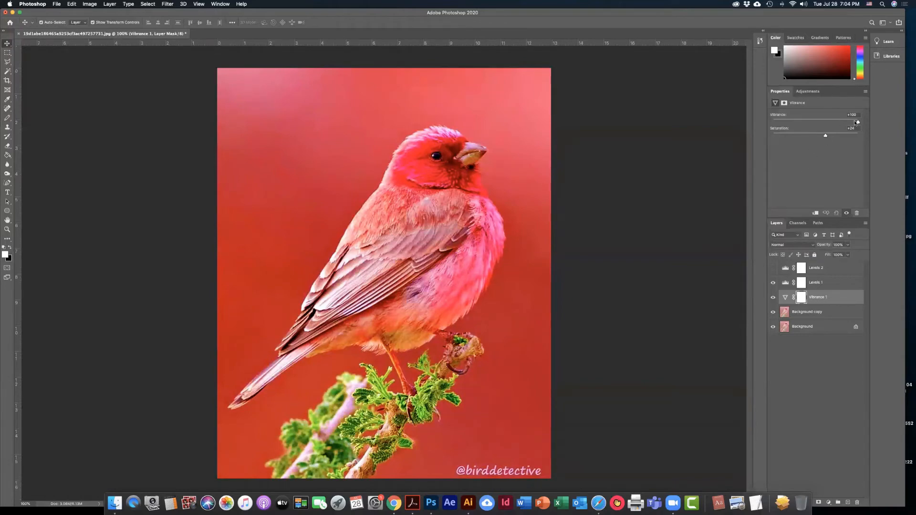
- Set the Vibrance 1 layer's Vibrance to +70 and its Saturation to +27
drag(856, 122, 800, 122)
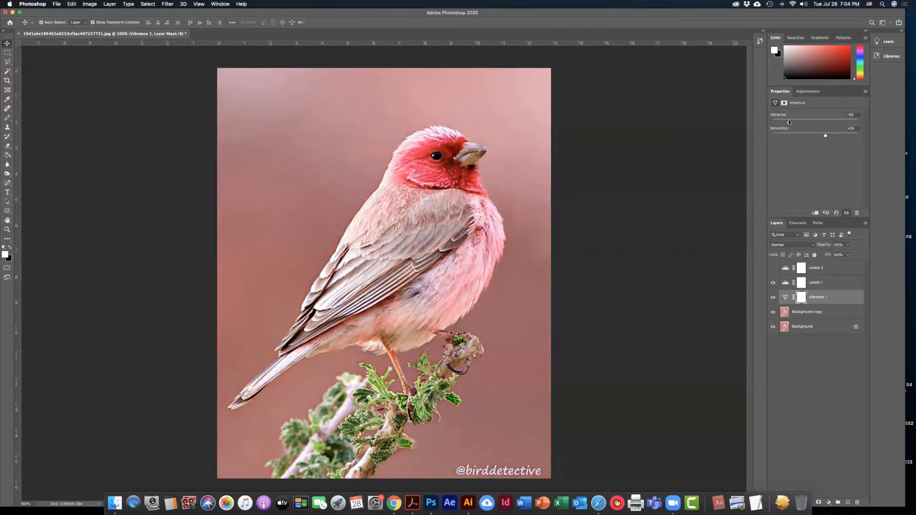
drag(778, 123, 845, 120)
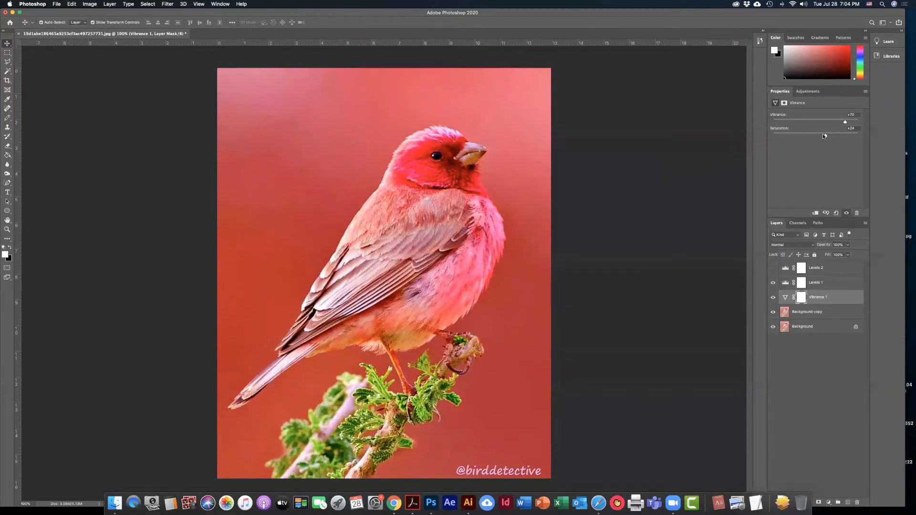
mouse_move(825, 135)
mouse_down()
mouse_move(813, 137)
mouse_move(826, 136)
mouse_up()
- Compare the image with and without the Vibrance 1 and Levels 1 adjustments, separately and together, leaving both shown
click(773, 297)
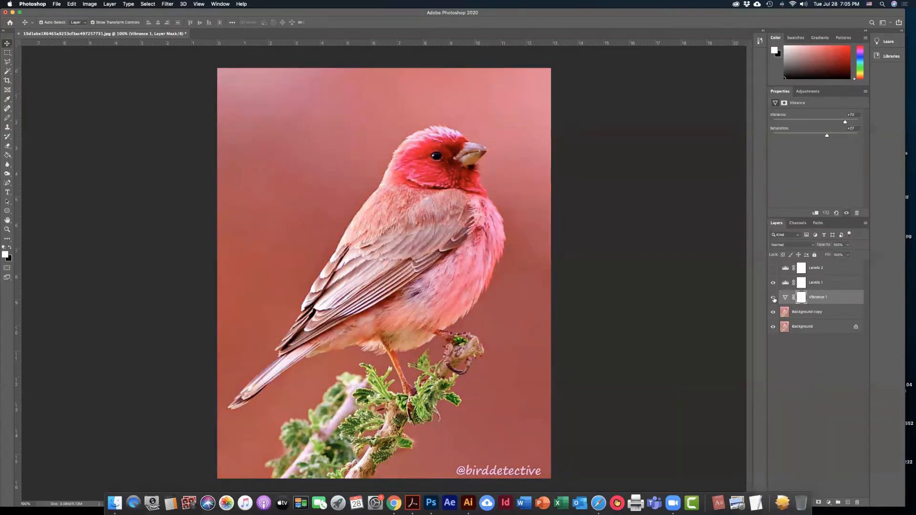
click(773, 298)
click(774, 299)
click(773, 283)
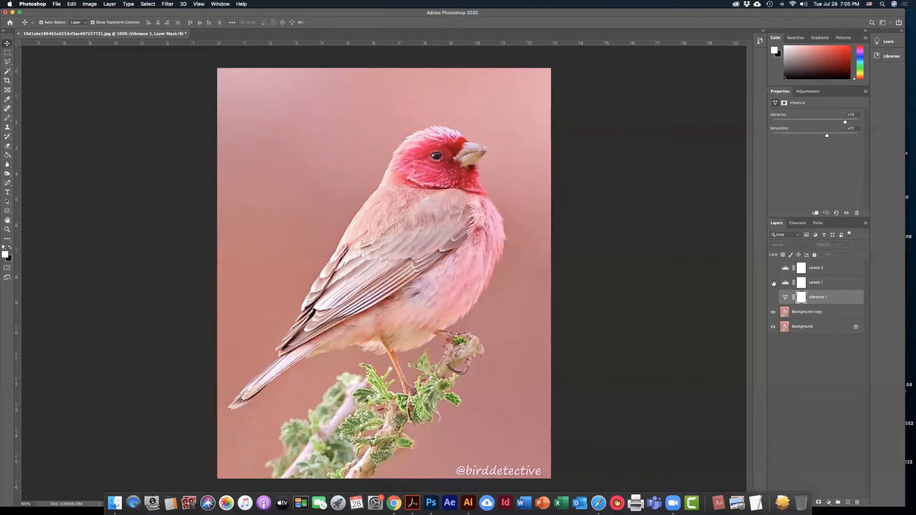
click(773, 297)
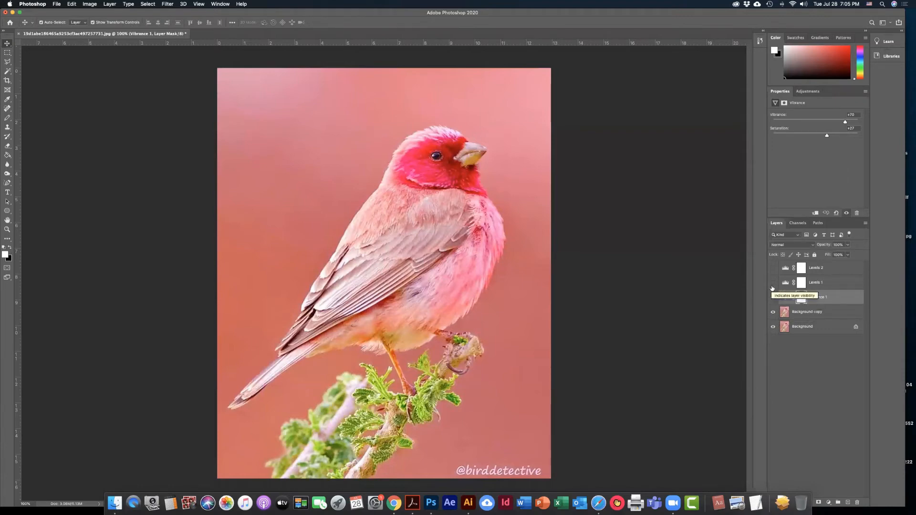
click(773, 298)
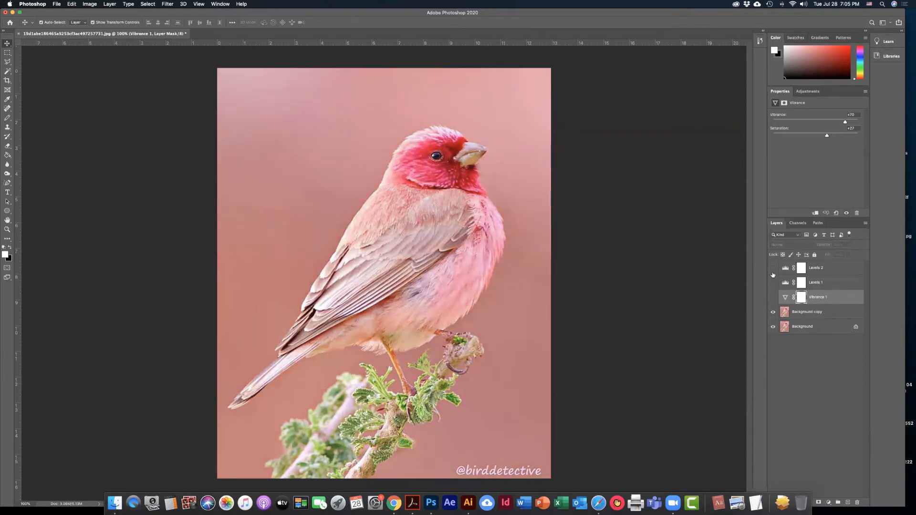
click(772, 282)
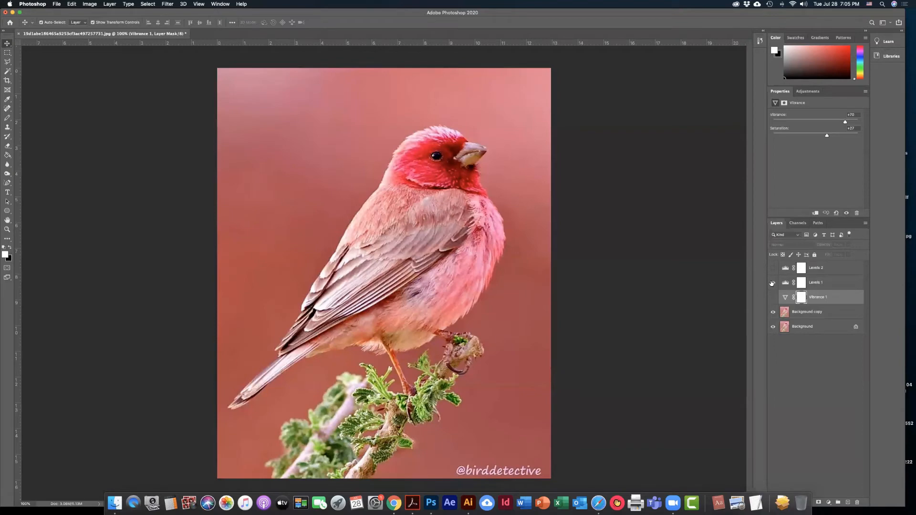
click(773, 283)
click(773, 298)
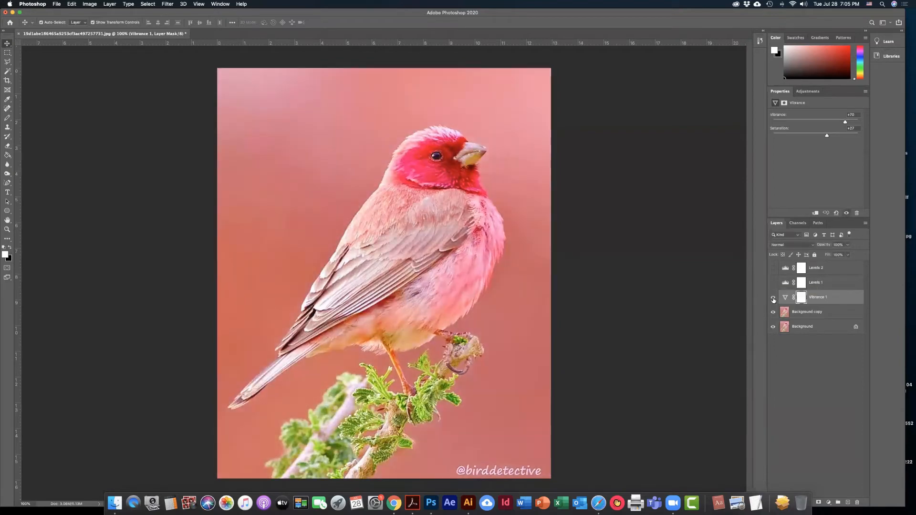
click(773, 283)
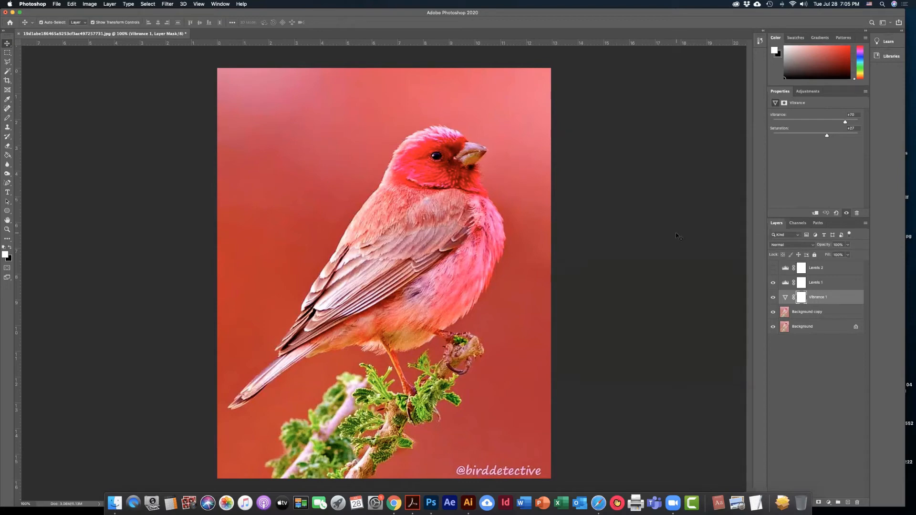
- Check which image adjustment commands are available with the Vibrance 1 layer selected and with no layer selected
click(89, 3)
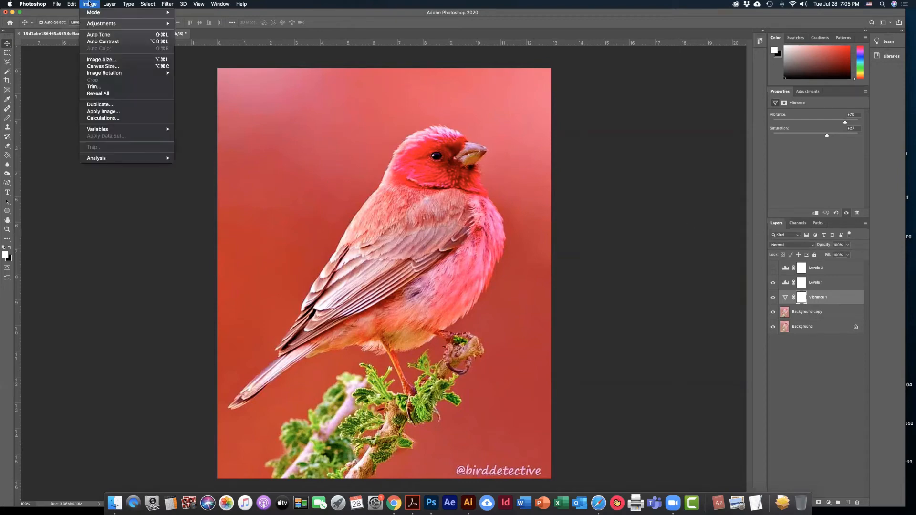
click(618, 163)
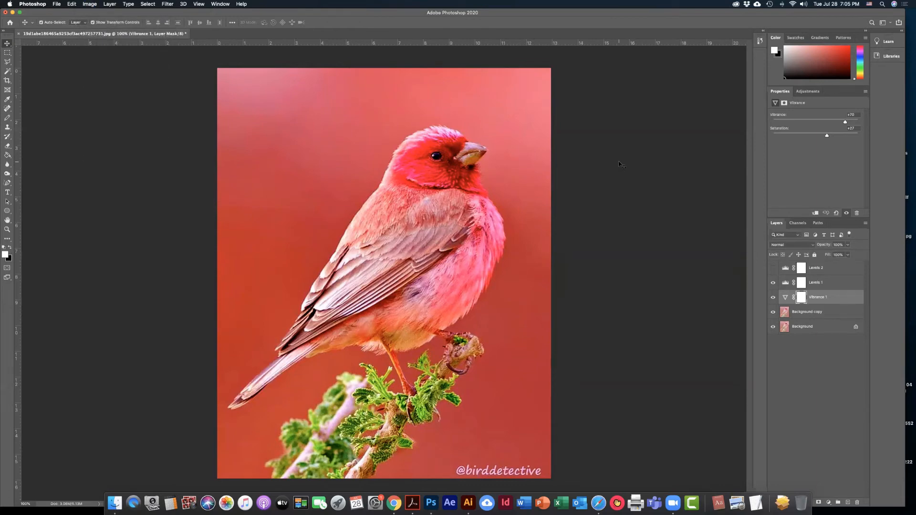
click(640, 162)
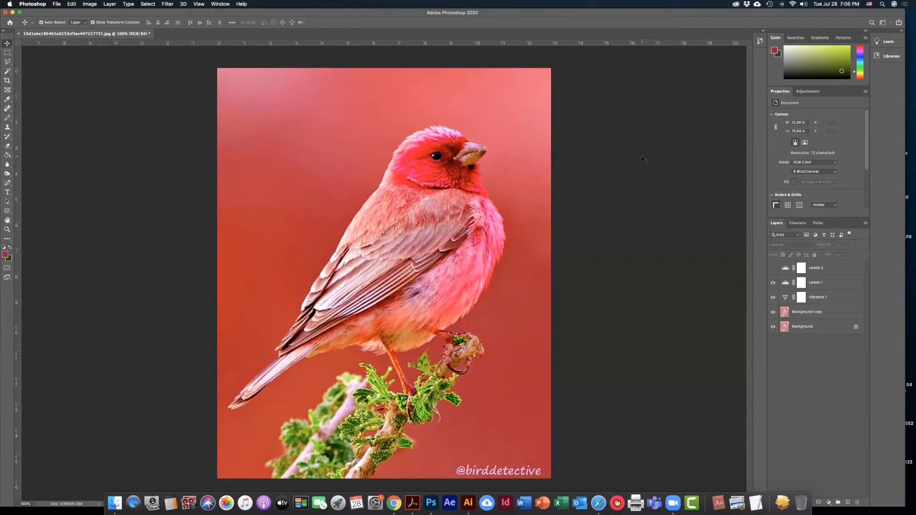
click(104, 6)
mouse_move(89, 5)
click(536, 155)
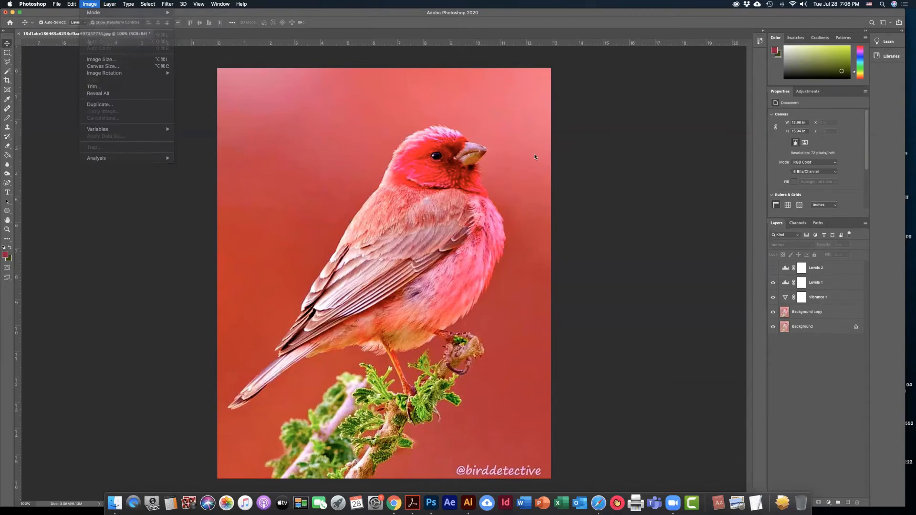
click(90, 4)
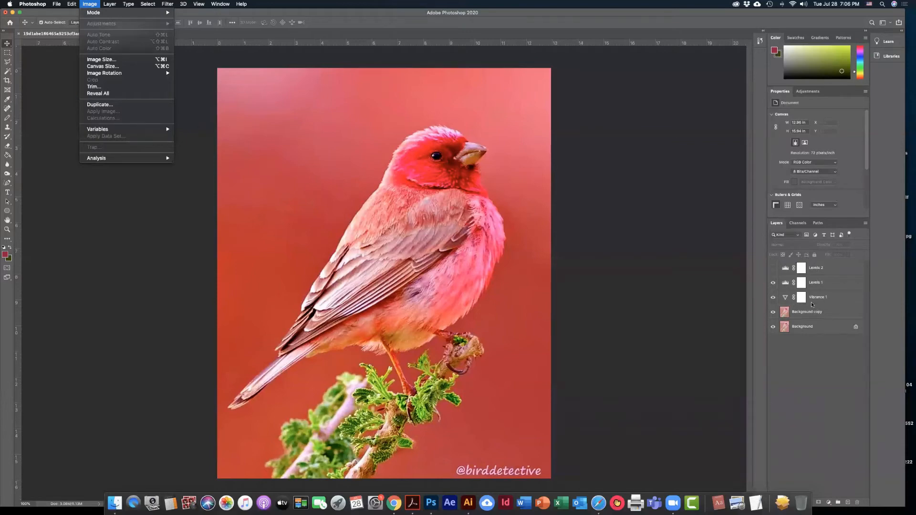
- Select the Background copy layer and hide the Vibrance 1 and Levels 1 adjustment layers
click(809, 318)
click(804, 315)
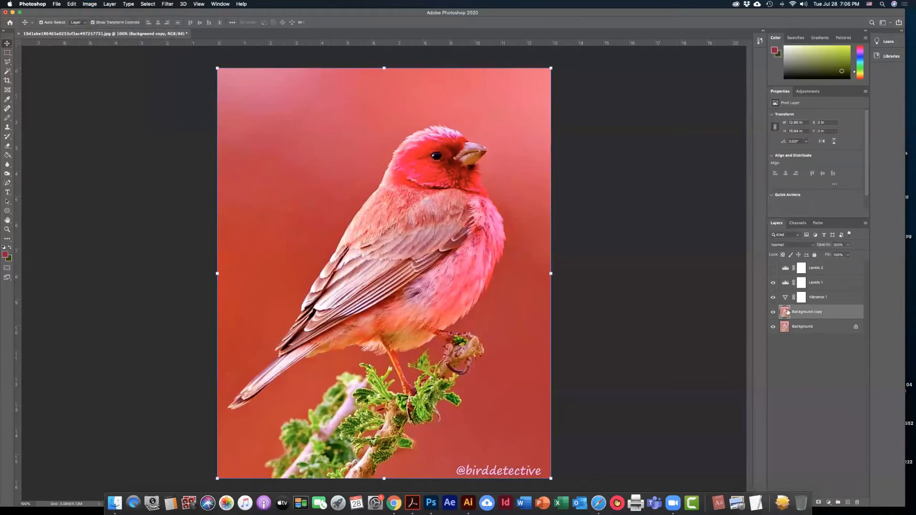
click(774, 298)
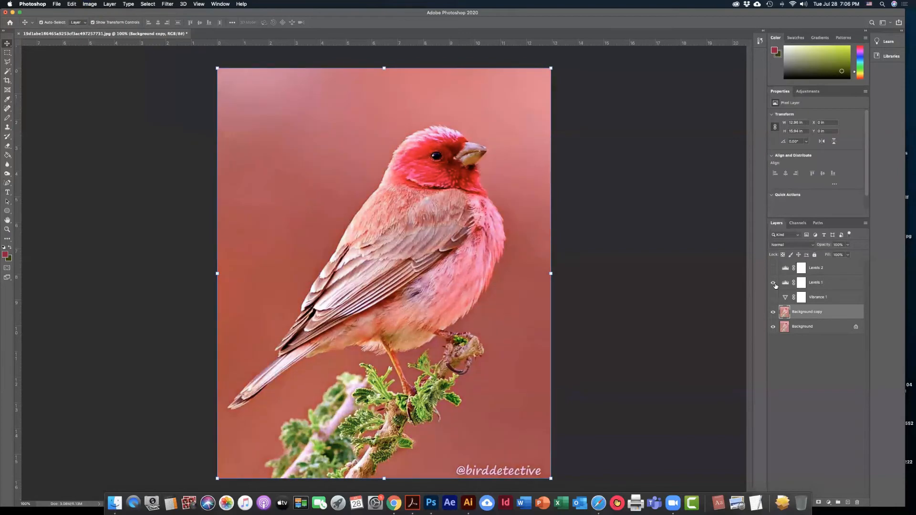
click(774, 283)
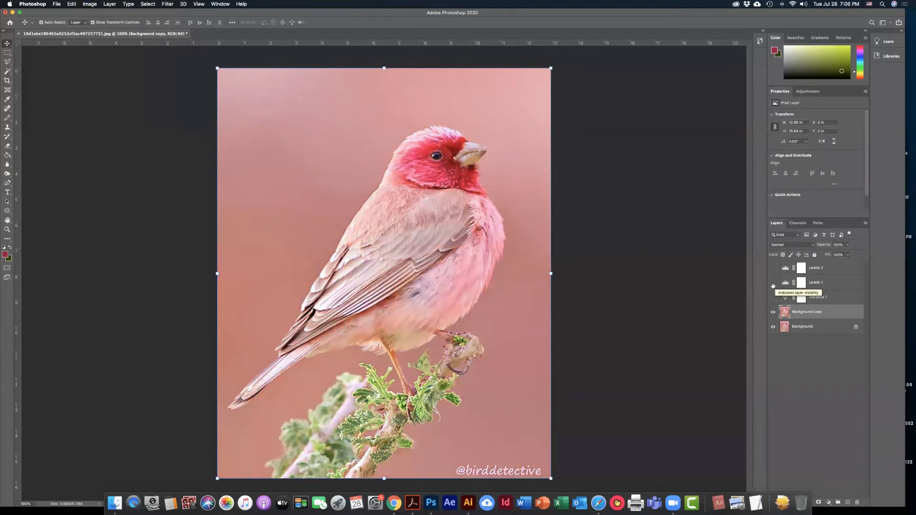
- View the direct Hue/Saturation adjustment for the Background copy layer and accept it with its default settings
super+click(817, 312)
click(818, 313)
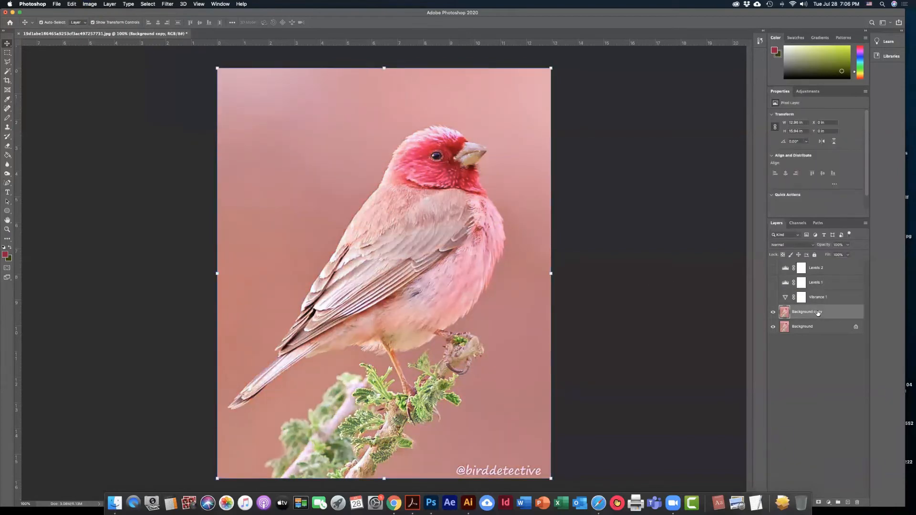
click(89, 4)
mouse_move(98, 27)
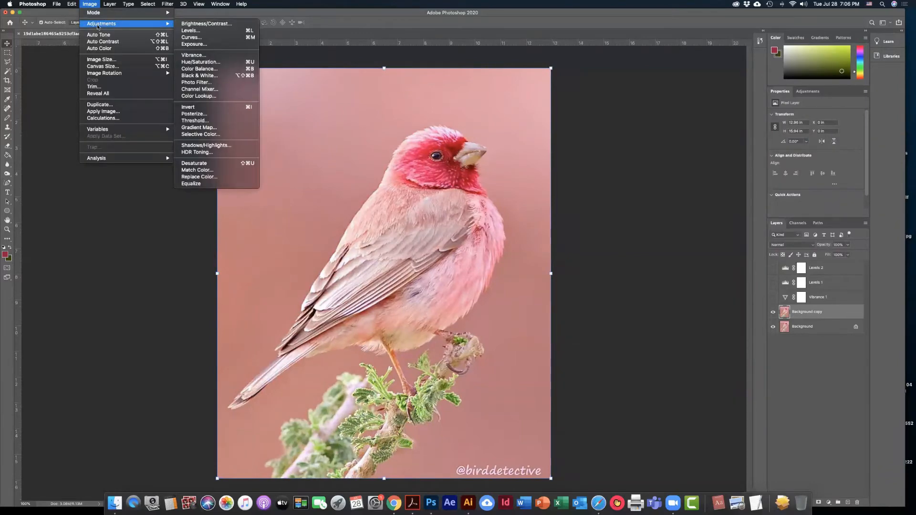
click(220, 65)
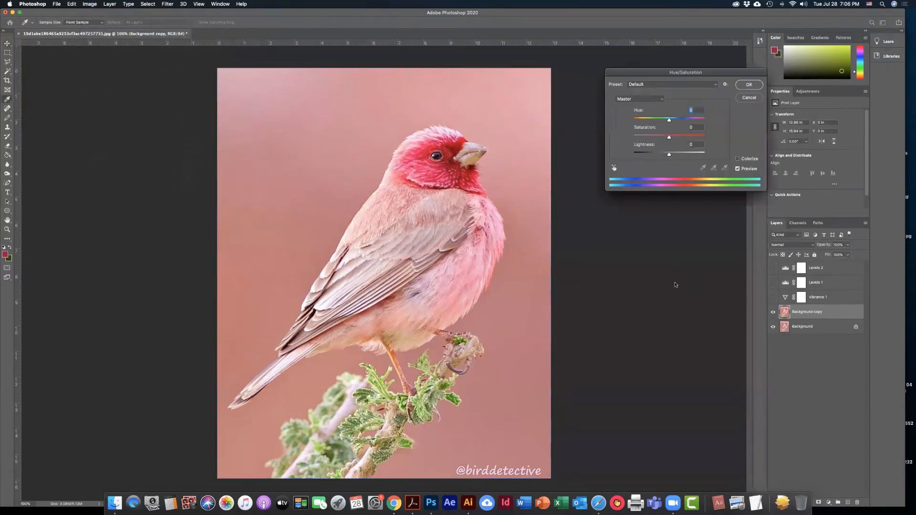
click(750, 86)
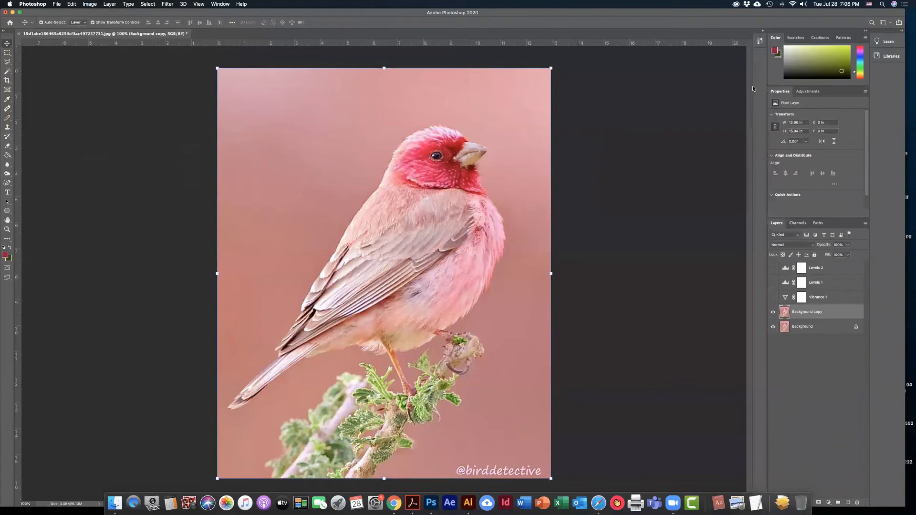
- Add a Hue/Saturation adjustment layer above Background copy, try strong Hue shifts, and settle on a slightly negative Master Hue
click(814, 92)
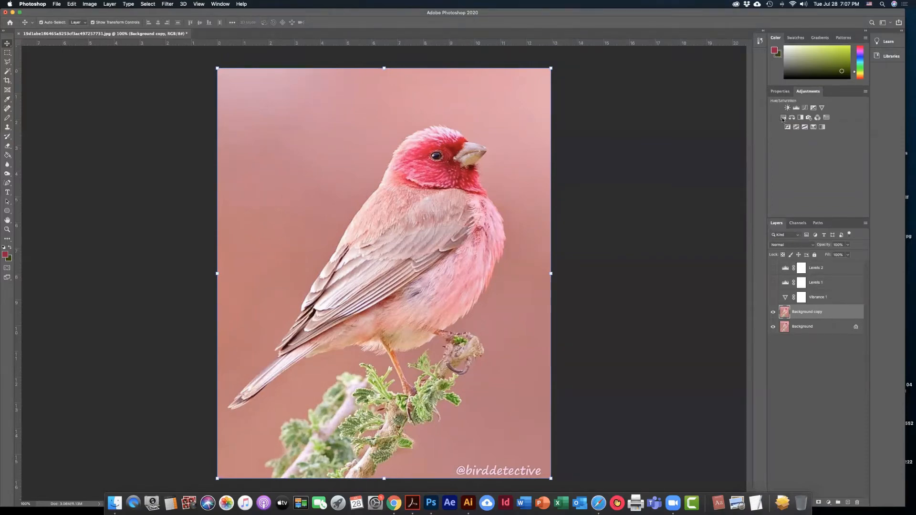
click(782, 118)
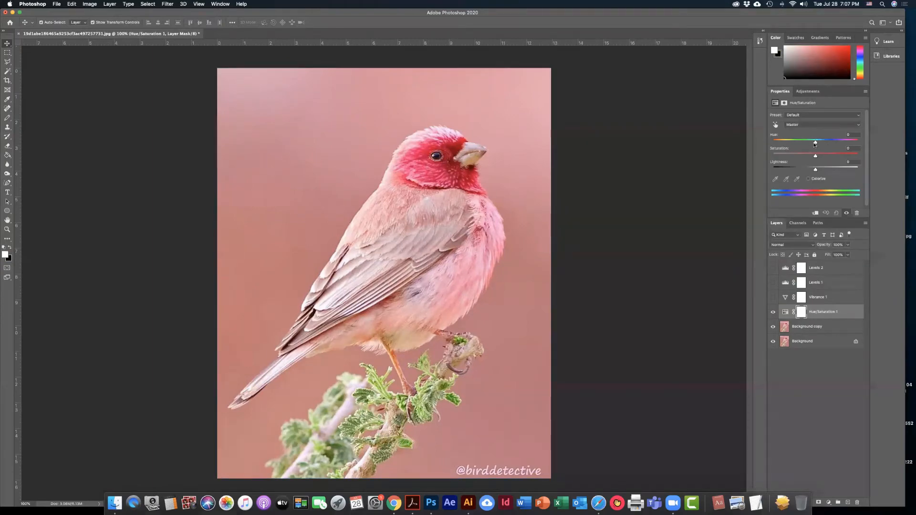
mouse_move(815, 142)
mouse_down()
mouse_move(790, 143)
mouse_move(803, 142)
mouse_up()
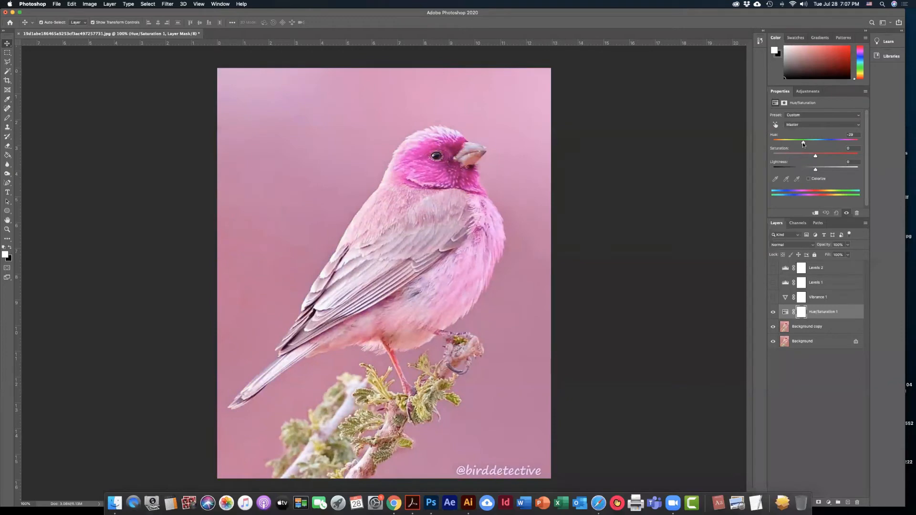
drag(802, 142, 815, 146)
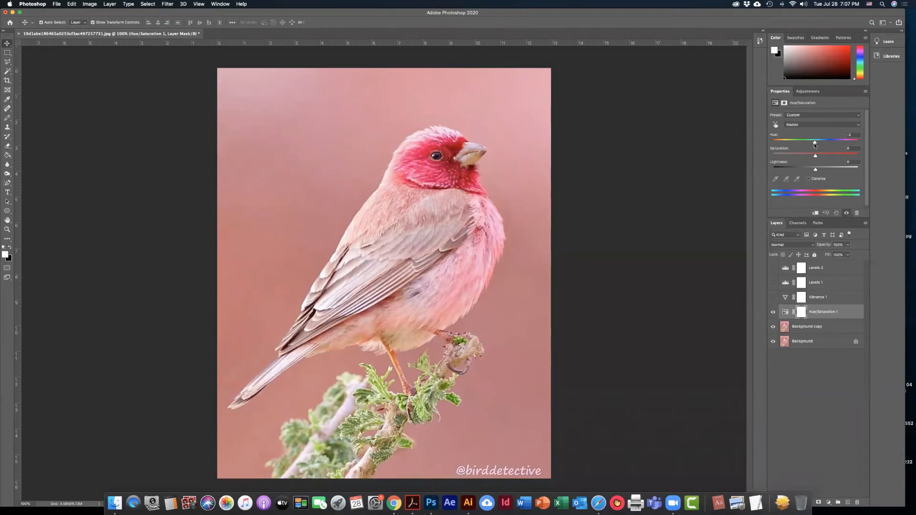
drag(814, 145, 788, 149)
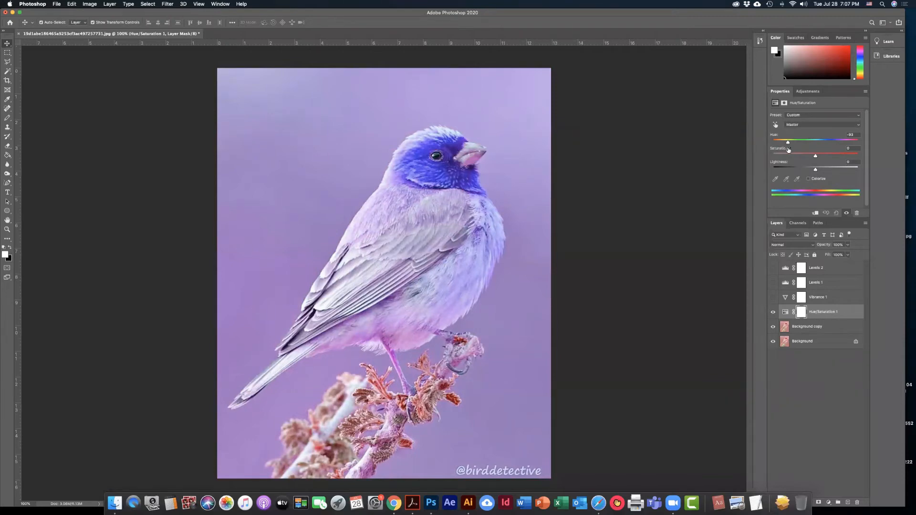
drag(786, 142, 814, 174)
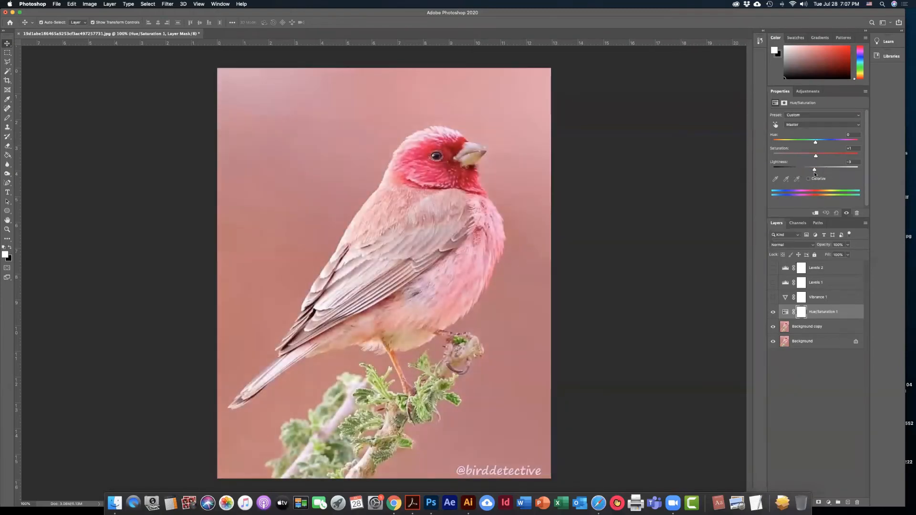
drag(816, 143, 811, 143)
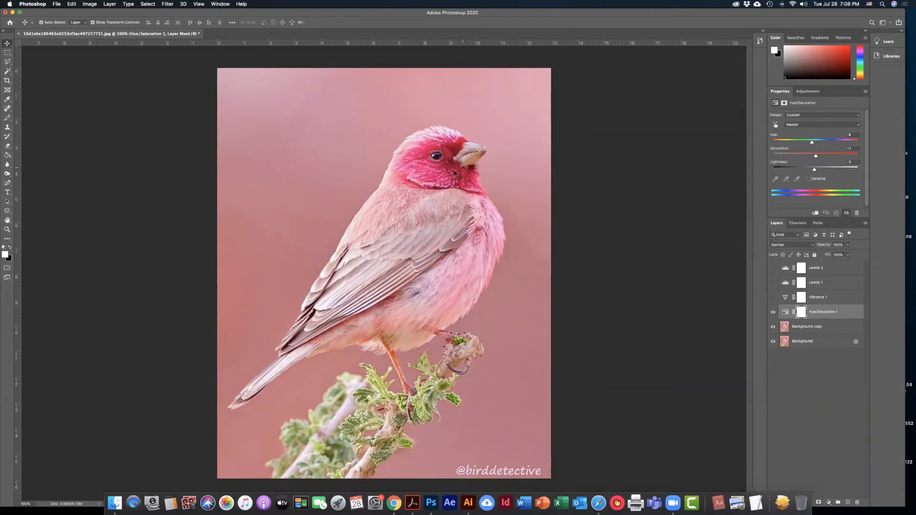
- Restrict the Hue/Saturation 1 adjustment to Reds and shift their Hue toward orange-red
click(839, 125)
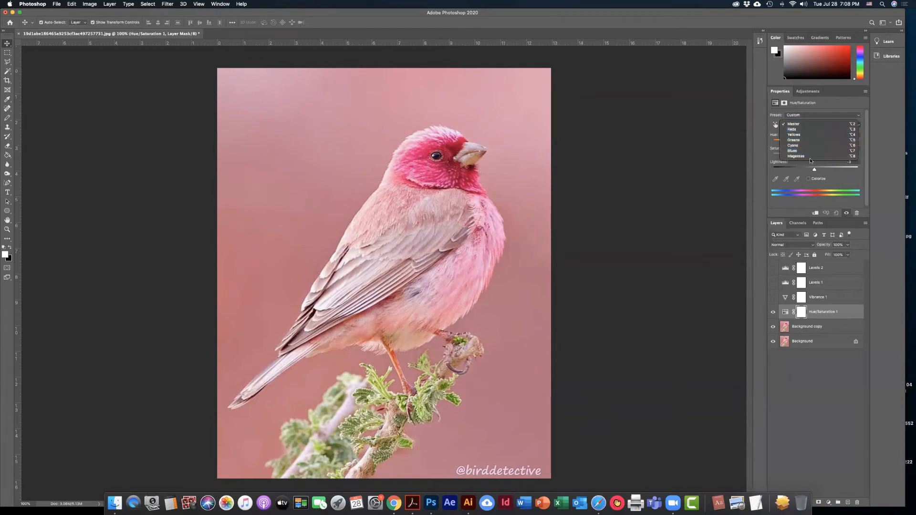
click(821, 131)
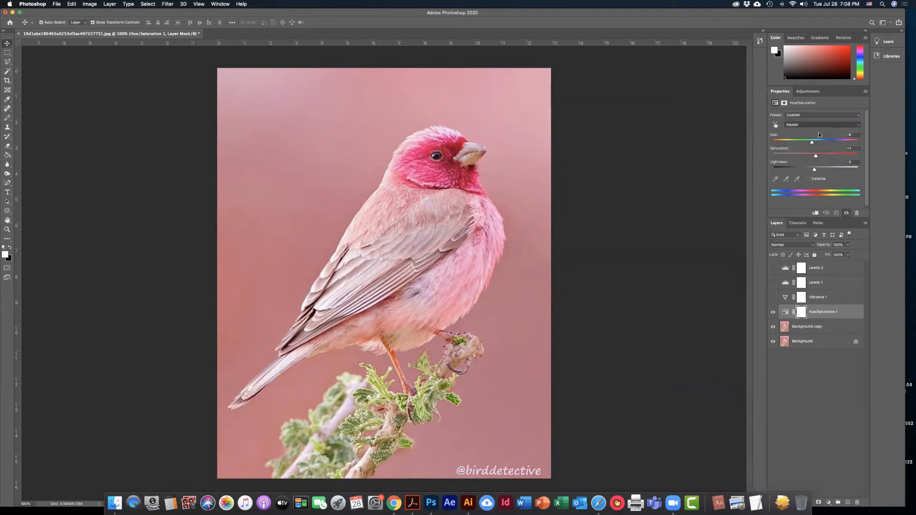
click(819, 127)
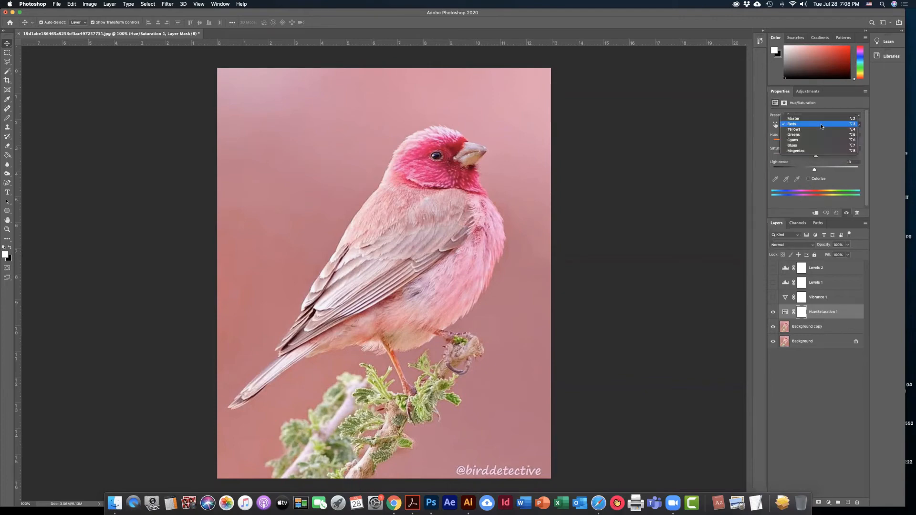
click(802, 125)
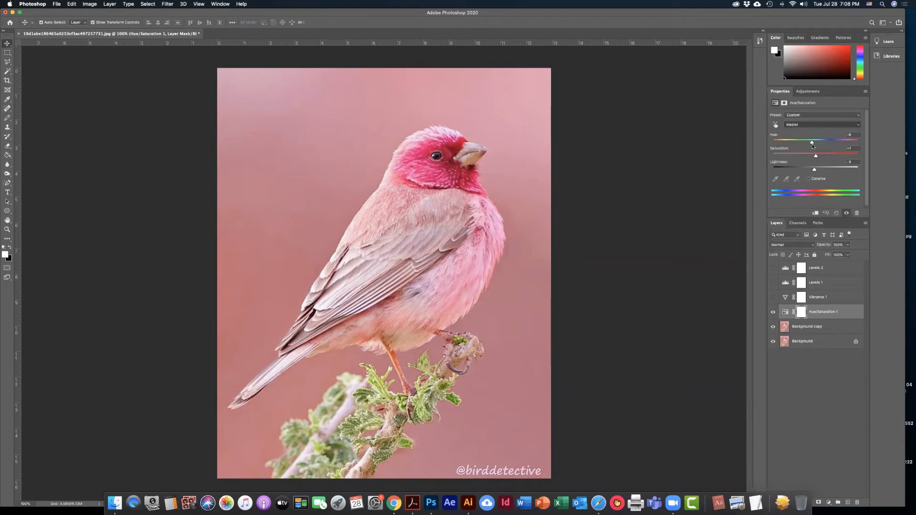
key(alt+3)
mouse_move(811, 143)
mouse_down()
mouse_move(800, 143)
mouse_move(823, 143)
mouse_move(812, 145)
mouse_up()
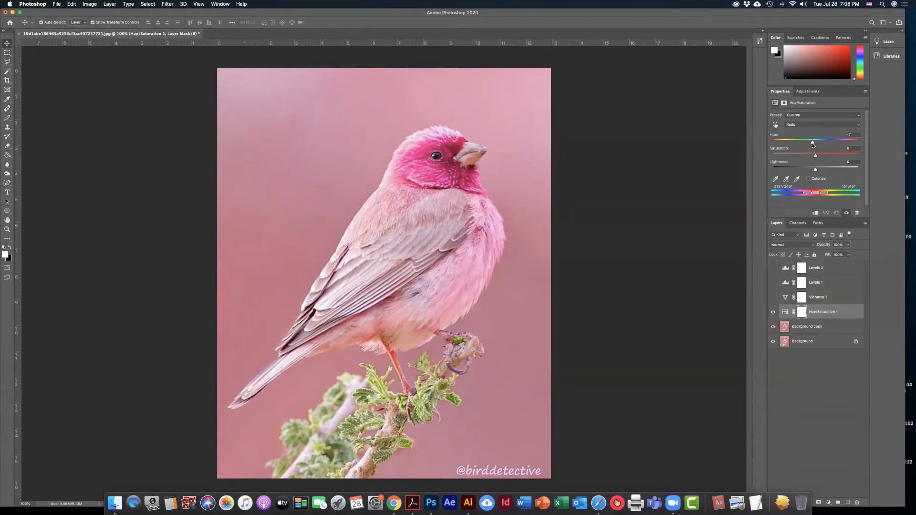
drag(812, 145, 824, 145)
- For the Greens range of Hue/Saturation 1, set Hue to +180, Saturation to about -34 and Lightness to about -45
click(815, 125)
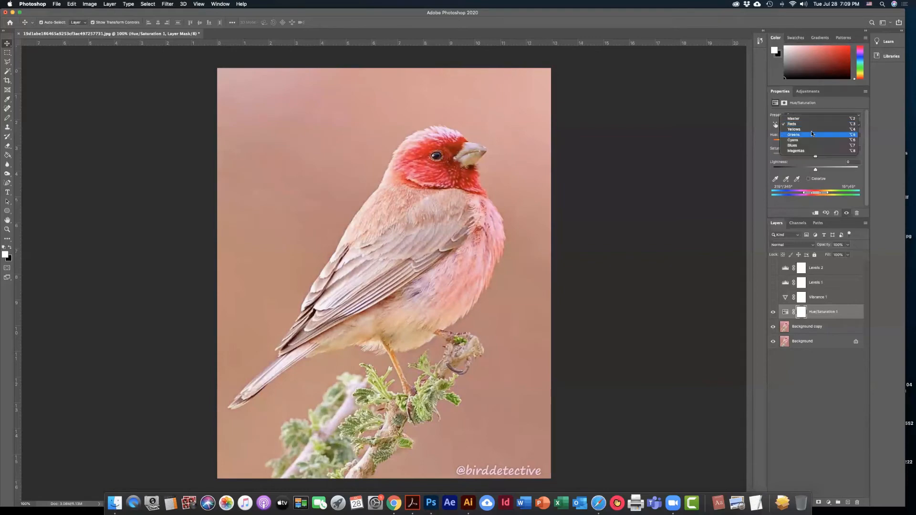
click(811, 134)
drag(815, 142, 785, 143)
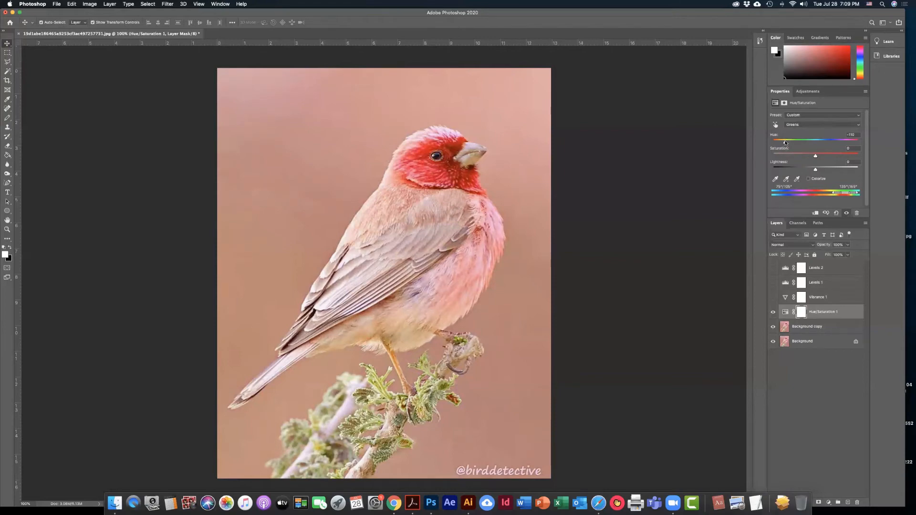
mouse_move(785, 143)
mouse_down()
mouse_move(821, 143)
mouse_move(777, 143)
mouse_up()
mouse_move(786, 157)
mouse_down()
mouse_move(795, 157)
mouse_move(786, 156)
mouse_up()
drag(815, 169, 875, 146)
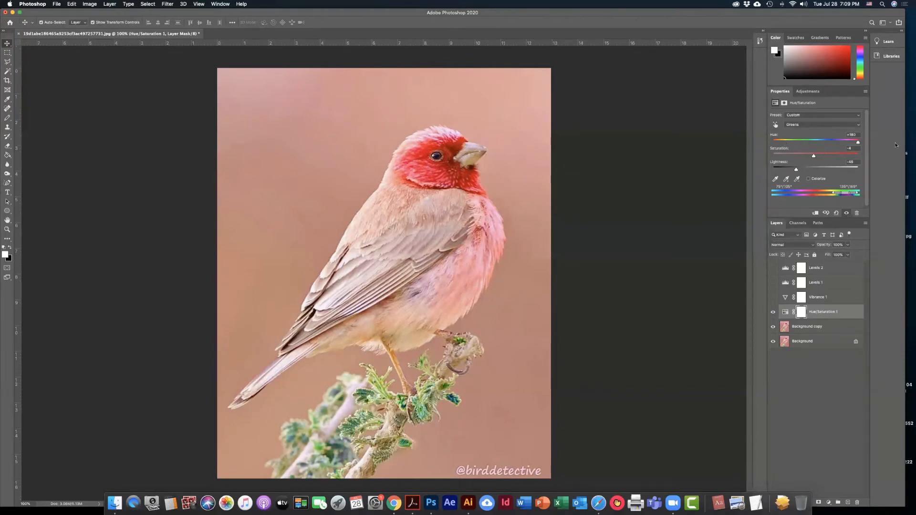
drag(813, 155, 801, 155)
- For the Blues range of Hue/Saturation 1, raise Hue slightly and set Saturation to +100 and Lightness to about +41
click(815, 125)
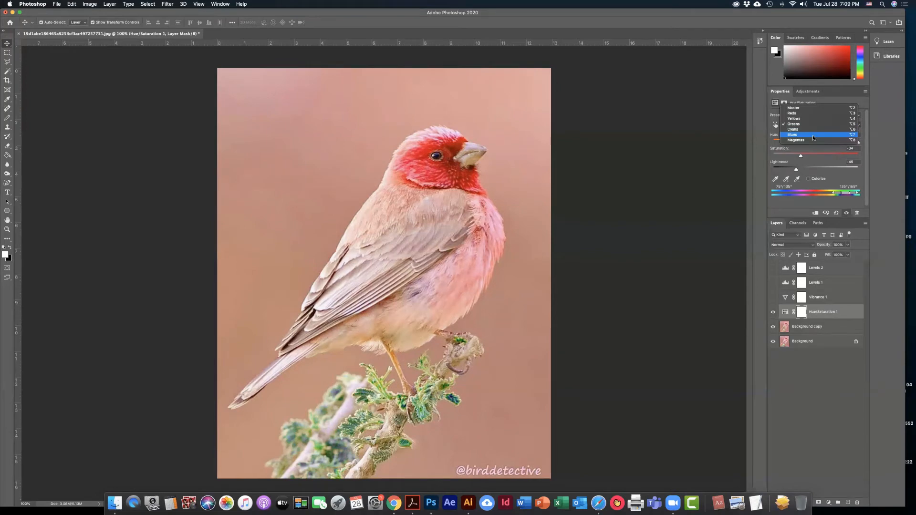
click(813, 137)
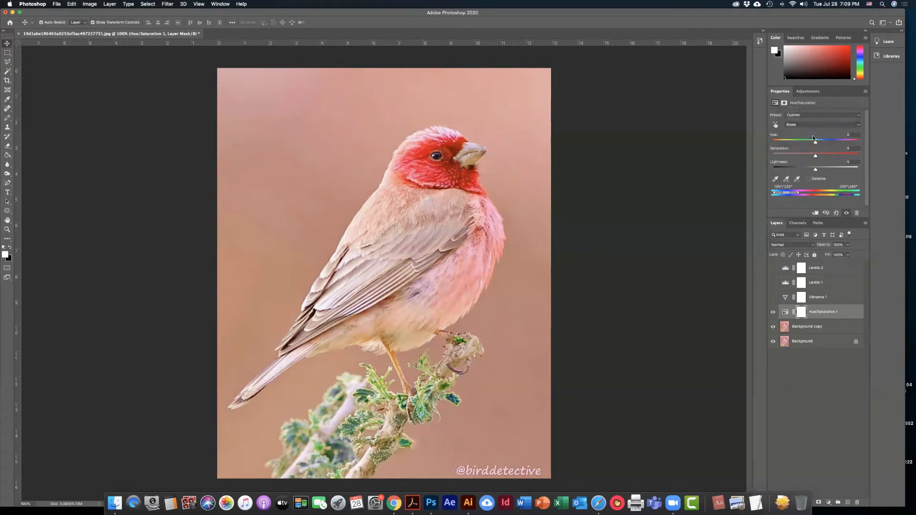
drag(813, 144, 786, 153)
drag(754, 170, 835, 169)
- Shift the Magentas range of Hue/Saturation 1 to a Hue of about -130
click(809, 125)
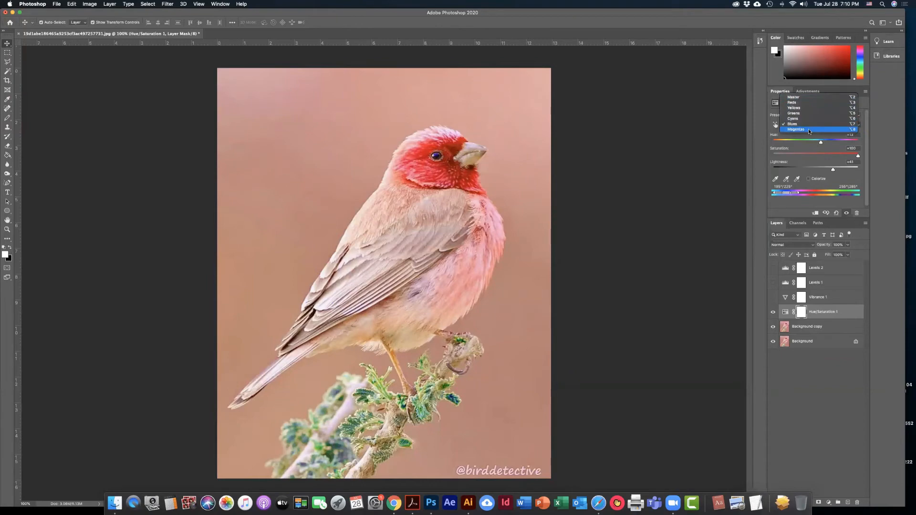
click(808, 129)
drag(815, 142, 783, 145)
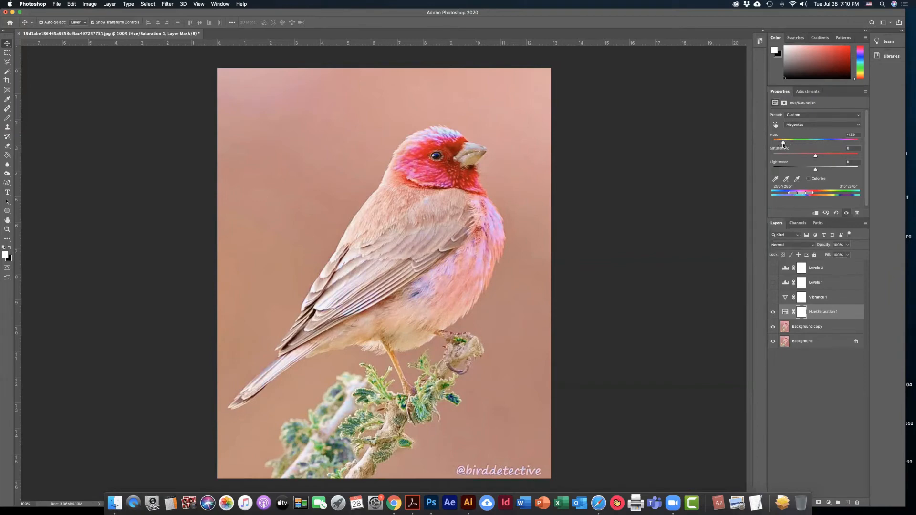
click(824, 123)
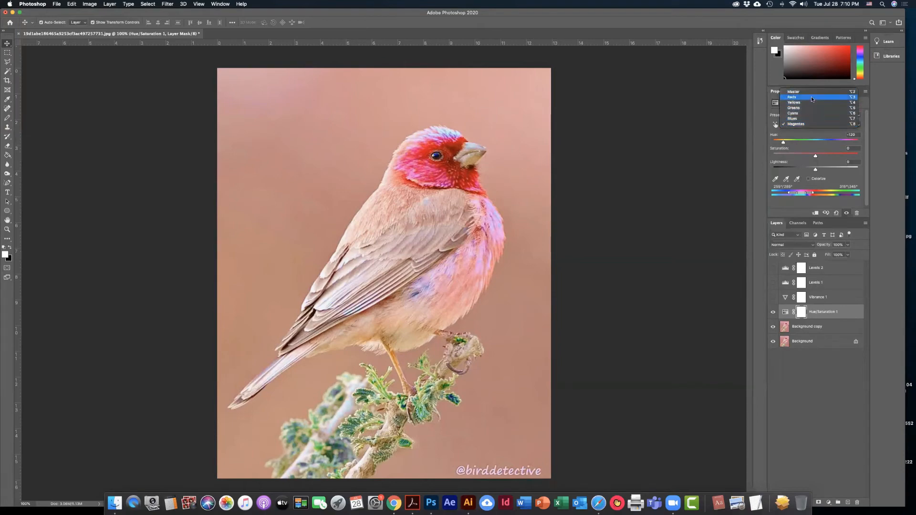
click(805, 136)
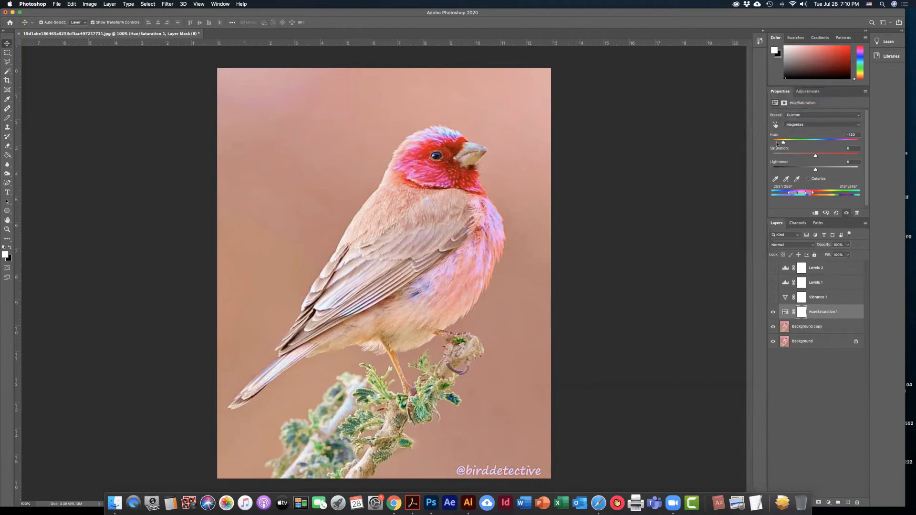
- Return Hue/Saturation 1 to the Master range, raise its Hue, and set Saturation to about -58 and Lightness to about +26
click(807, 124)
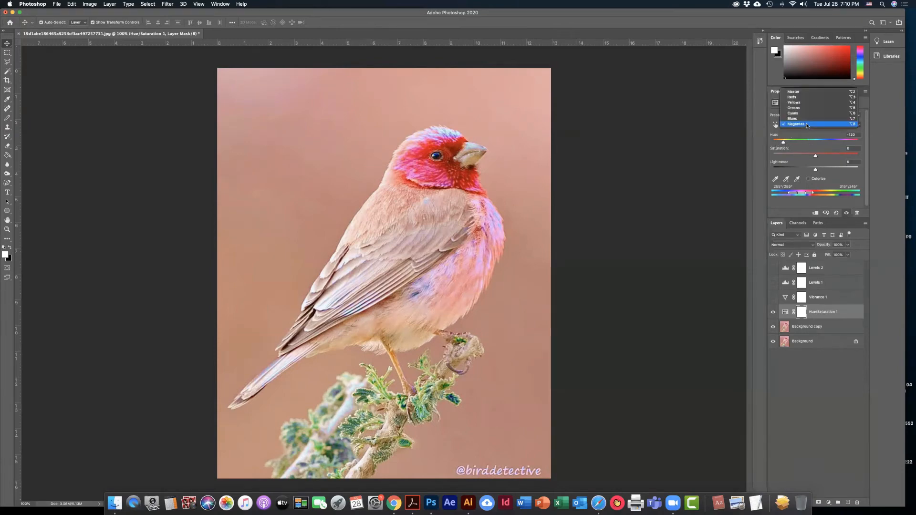
click(794, 92)
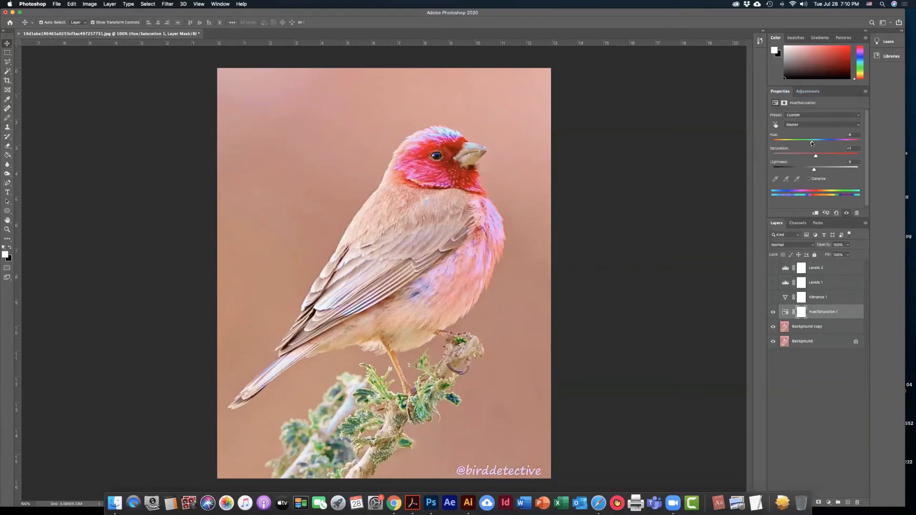
drag(811, 142, 826, 171)
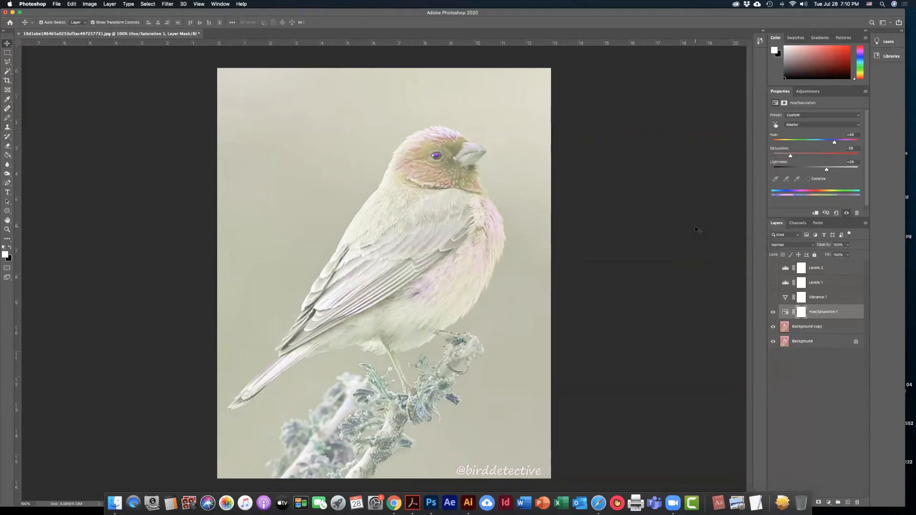
- Compare the image with and without Hue/Saturation 1, leave it shown, and show the Vibrance 1 and Levels 1 layers as well
click(773, 313)
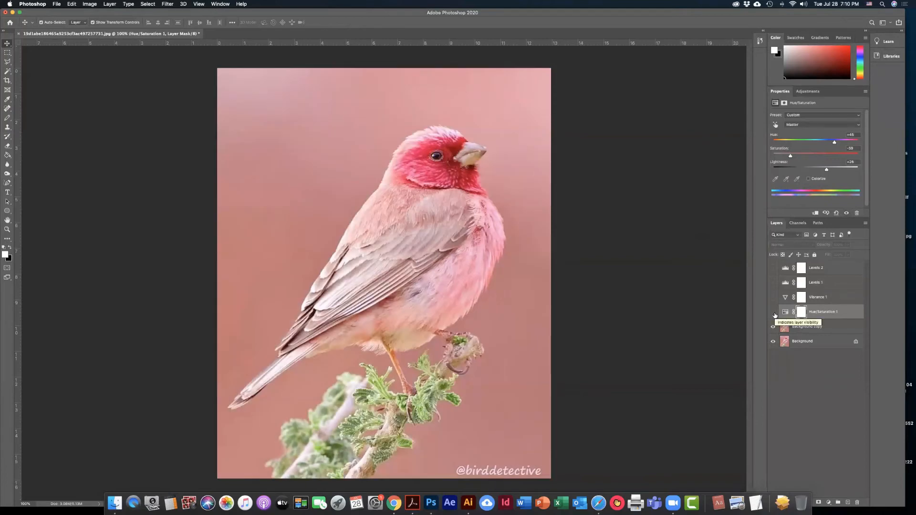
click(773, 313)
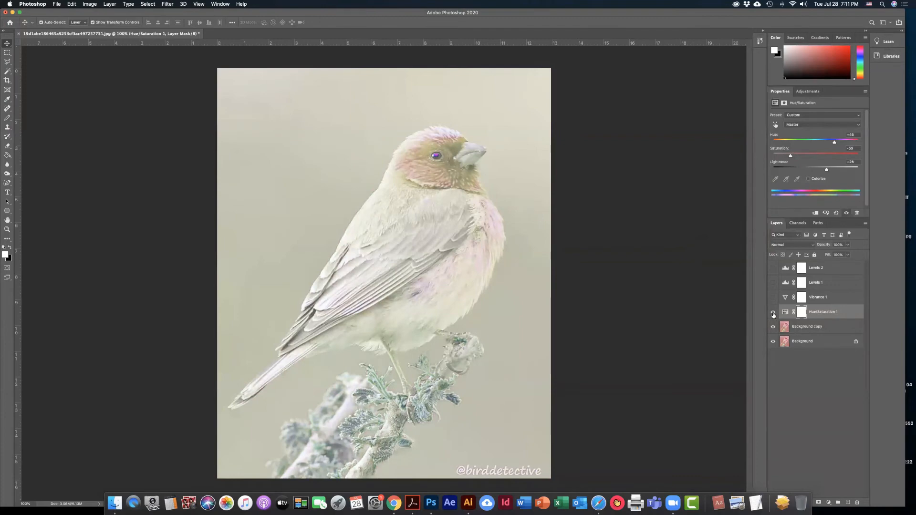
click(773, 313)
click(773, 313)
click(773, 298)
click(773, 284)
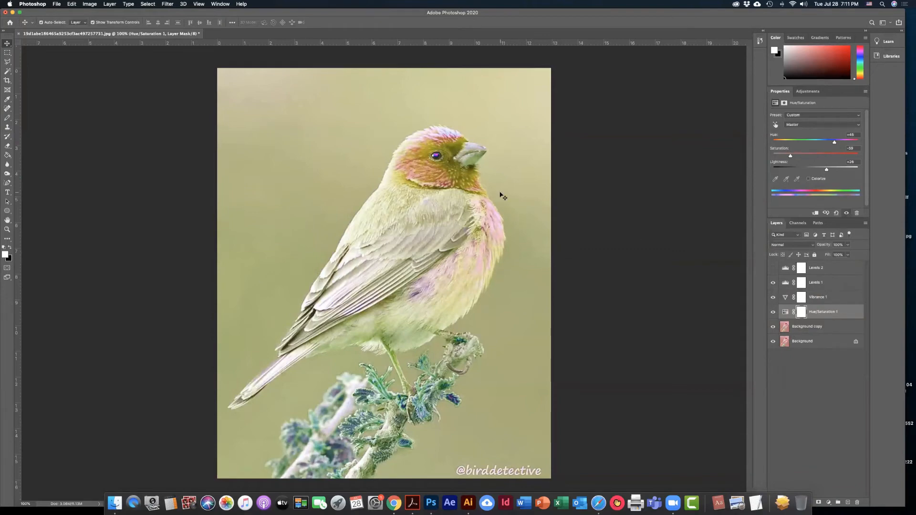
- Reorder the adjustment layers so Levels 1 sits above Hue/Saturation 1 and Vibrance 1 below it, and select Vibrance 1
click(631, 230)
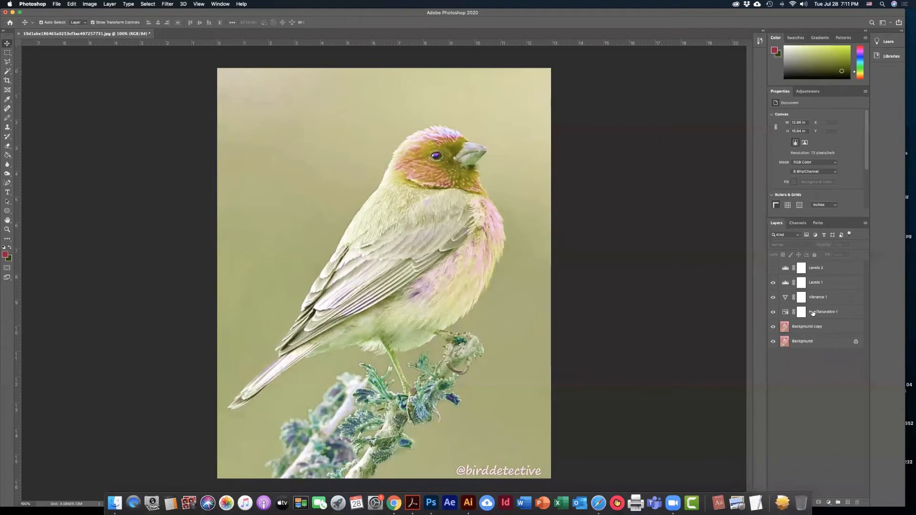
drag(815, 314, 813, 280)
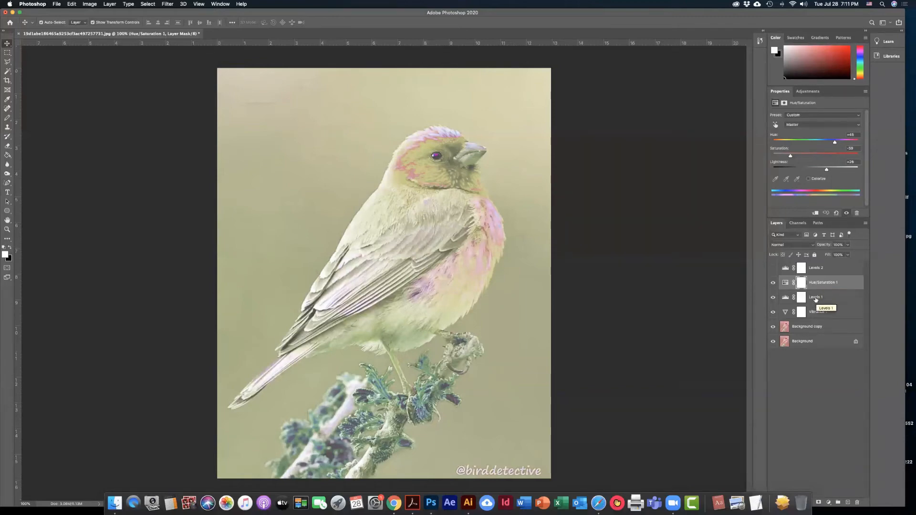
drag(814, 292, 817, 275)
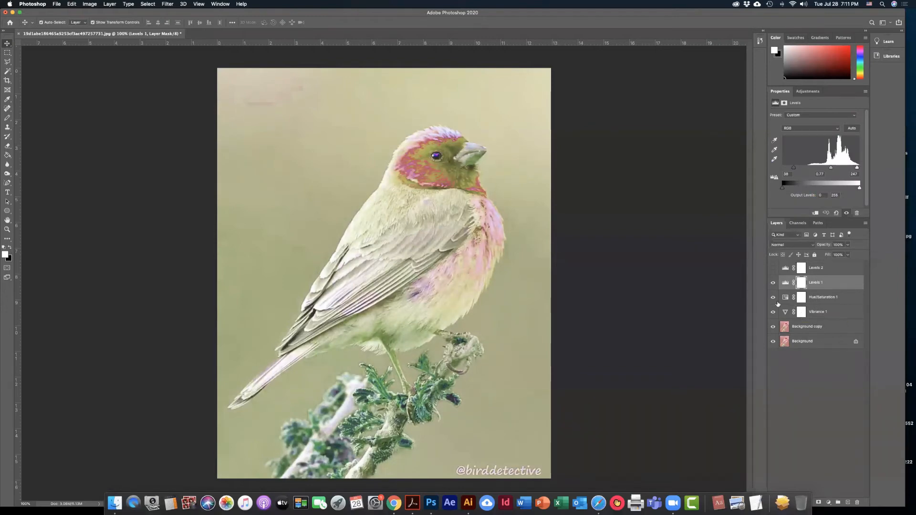
click(811, 311)
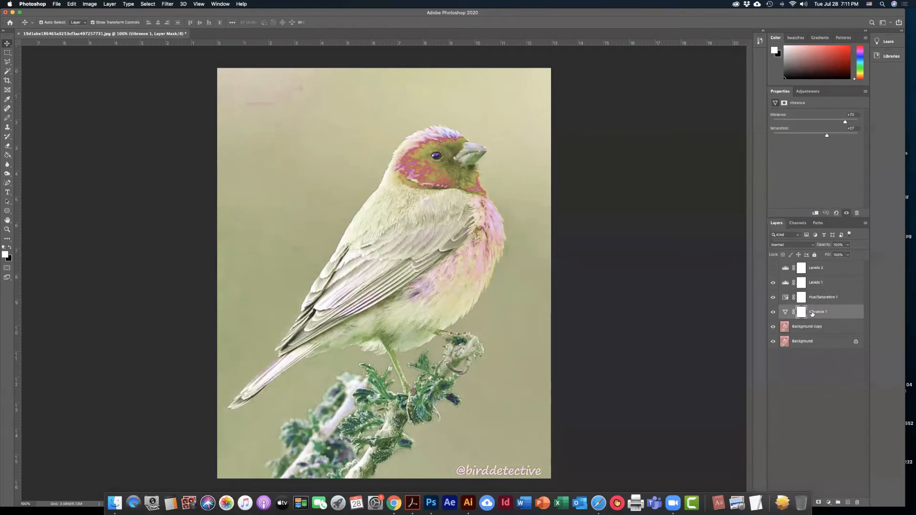
- Move Vibrance 1 above Levels 1, and hide the Hue/Saturation 1, Levels 1 and Vibrance 1 layers
drag(811, 309, 811, 279)
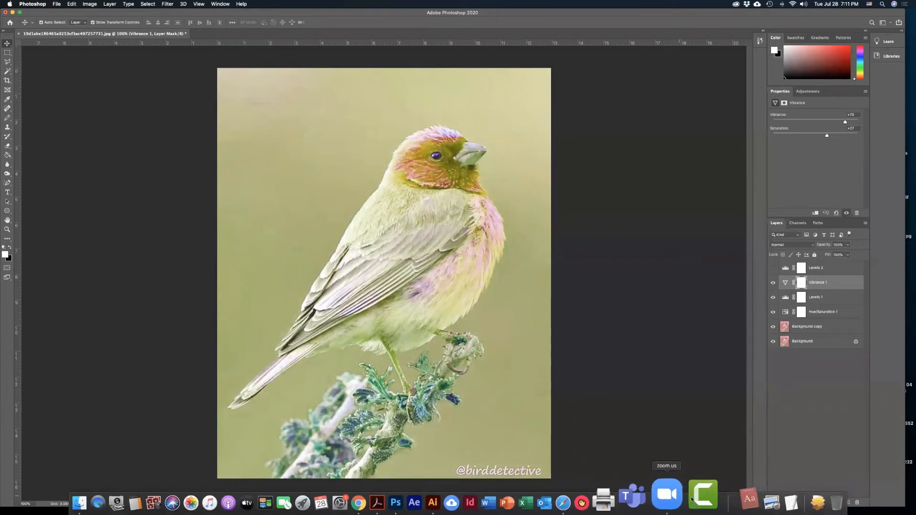
click(773, 311)
click(772, 297)
click(772, 285)
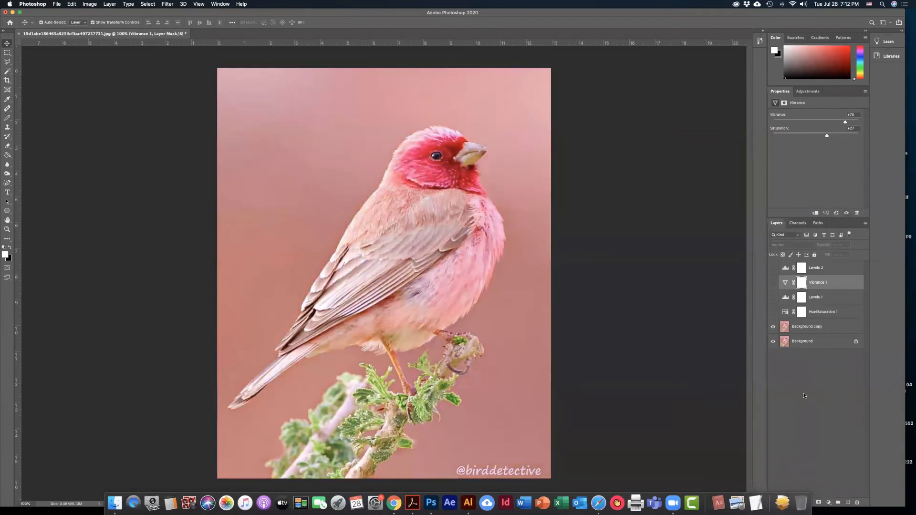
- Compare Hue/Saturation 1, Levels 1 and Vibrance 1 alone and combined, leave all three shown, and deselect the layers
click(772, 312)
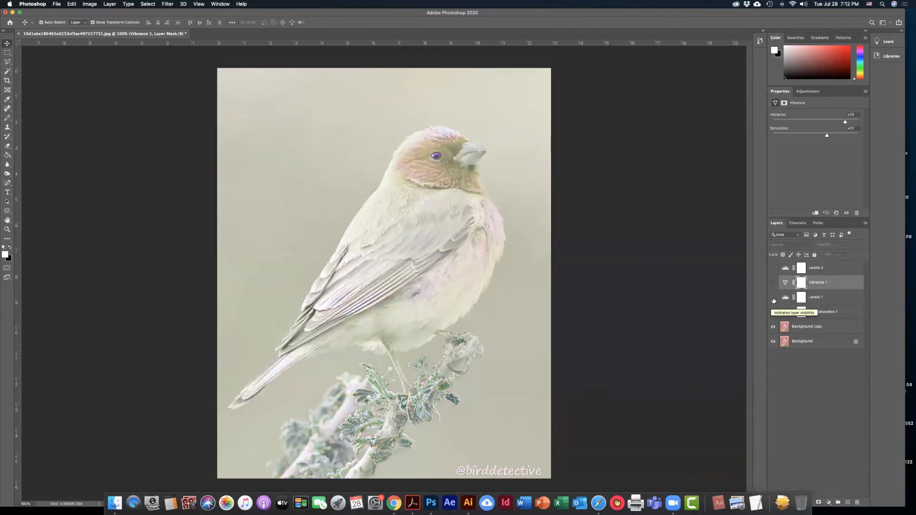
click(772, 297)
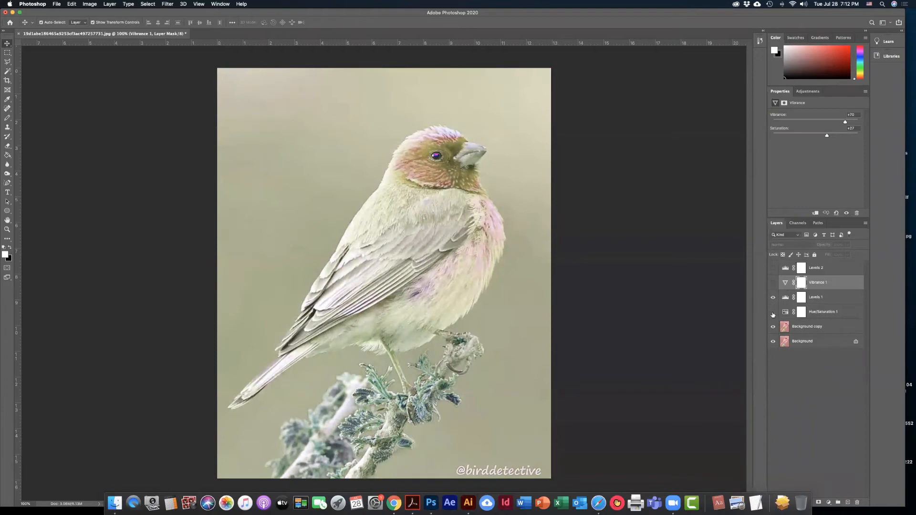
click(772, 312)
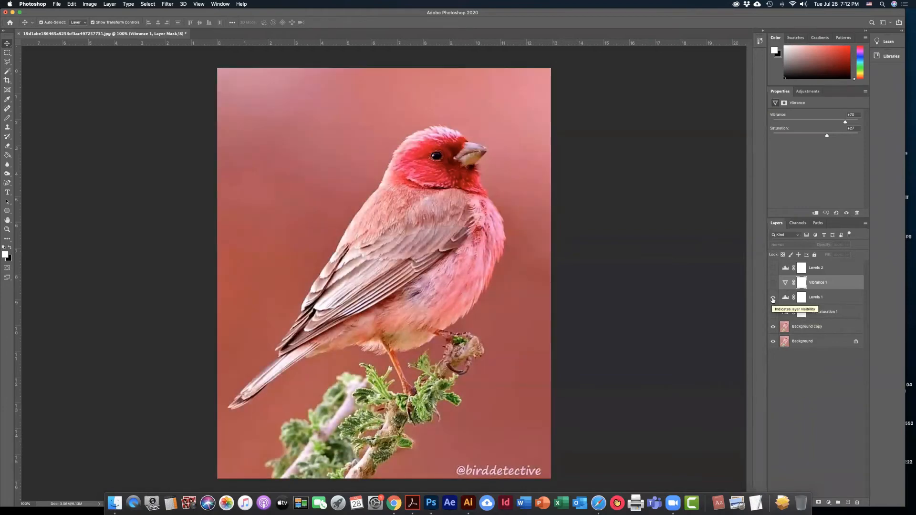
click(772, 298)
click(772, 282)
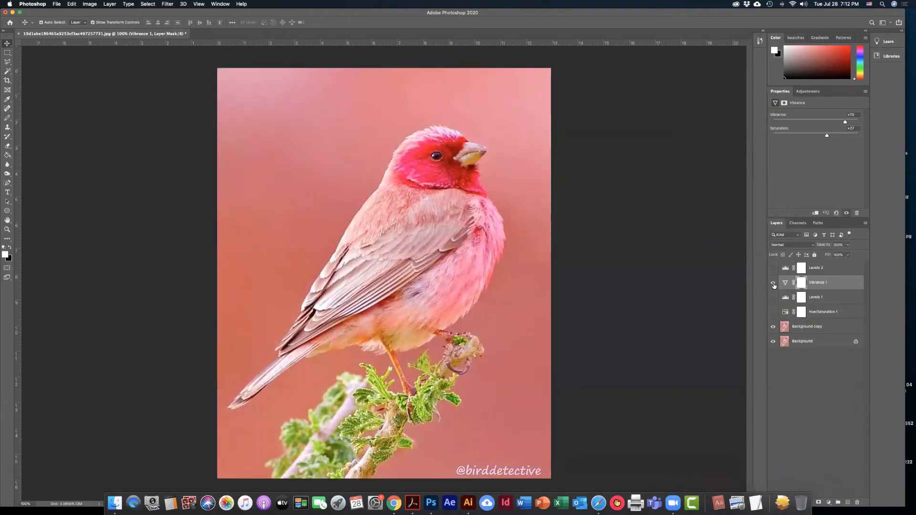
click(772, 297)
click(772, 312)
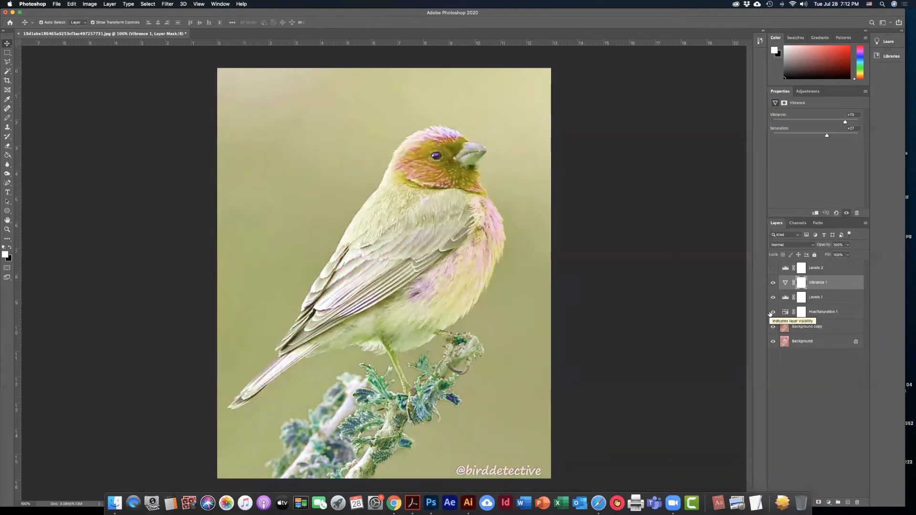
click(620, 292)
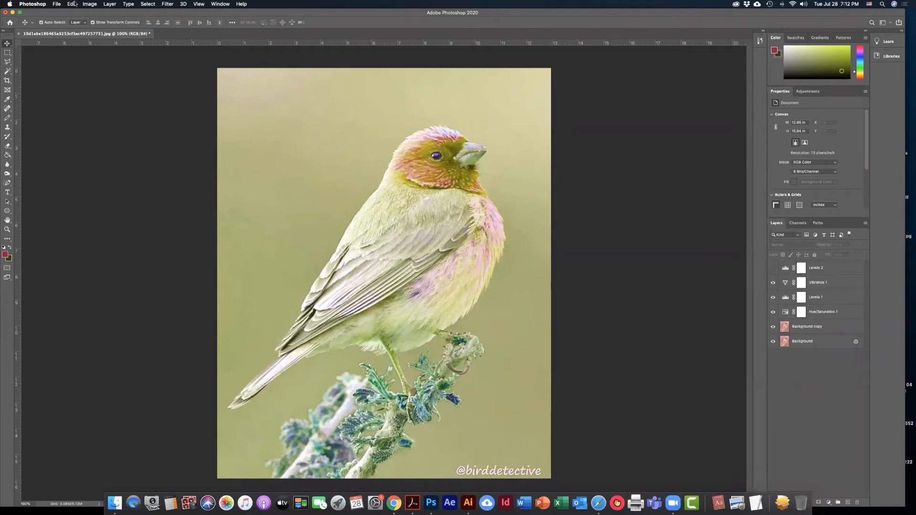
click(89, 4)
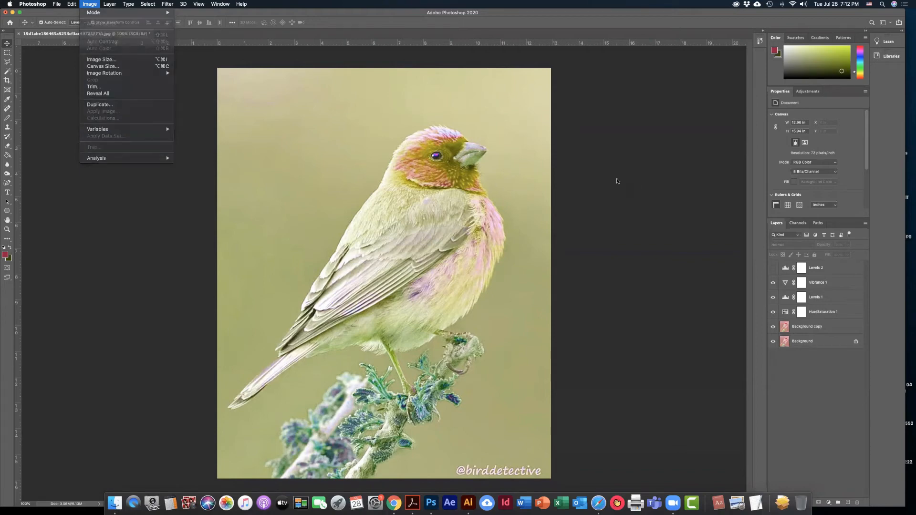
click(616, 180)
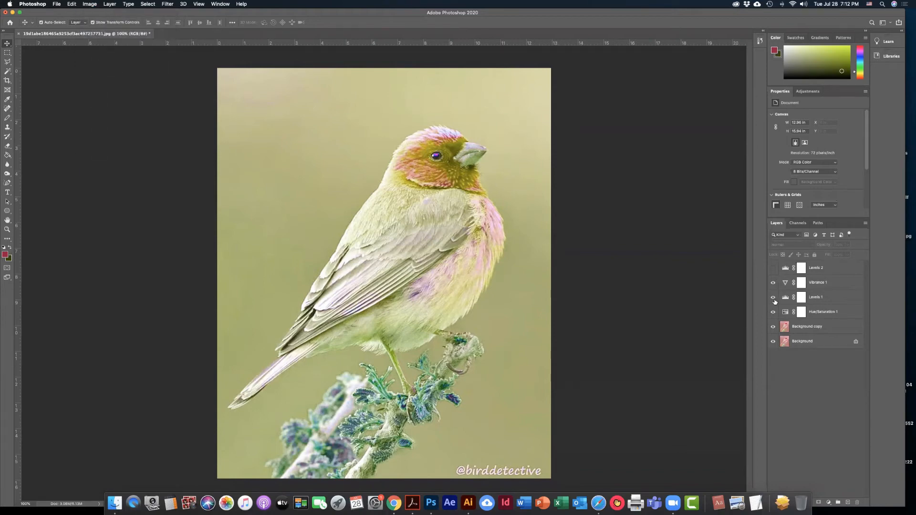
- Hide the Vibrance 1 and Levels 1 adjustment layers, leaving Hue/Saturation 1 shown above the bird photo
click(773, 283)
click(773, 298)
click(772, 313)
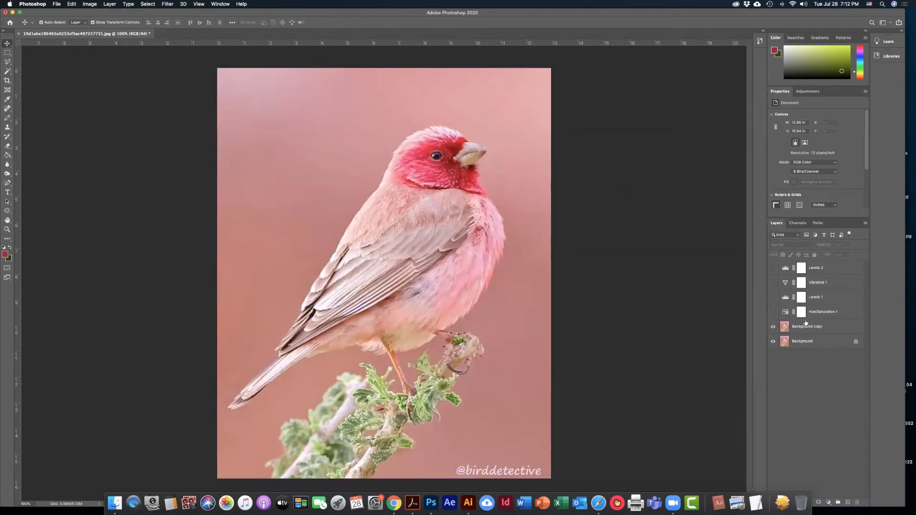
click(772, 312)
- Add a second Hue/Saturation adjustment layer at the top of the stack, lower its Hue, and set Saturation to about +24
click(799, 93)
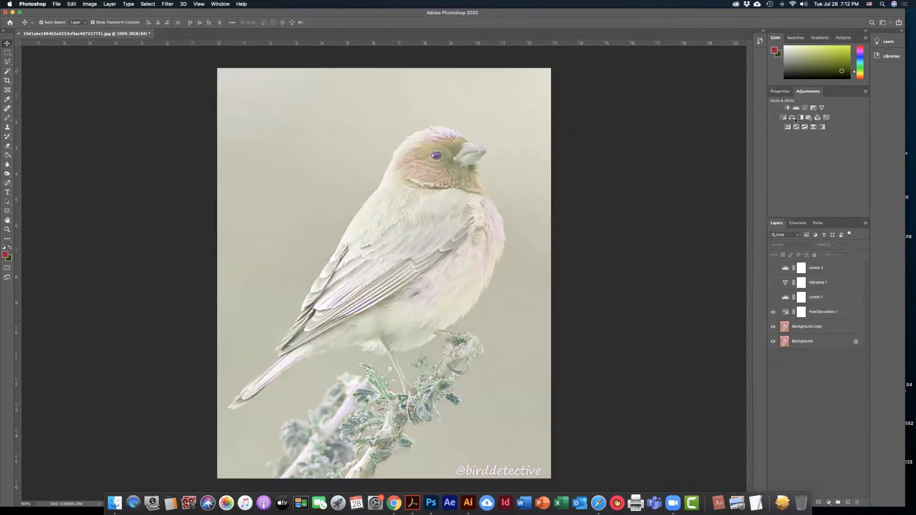
click(784, 119)
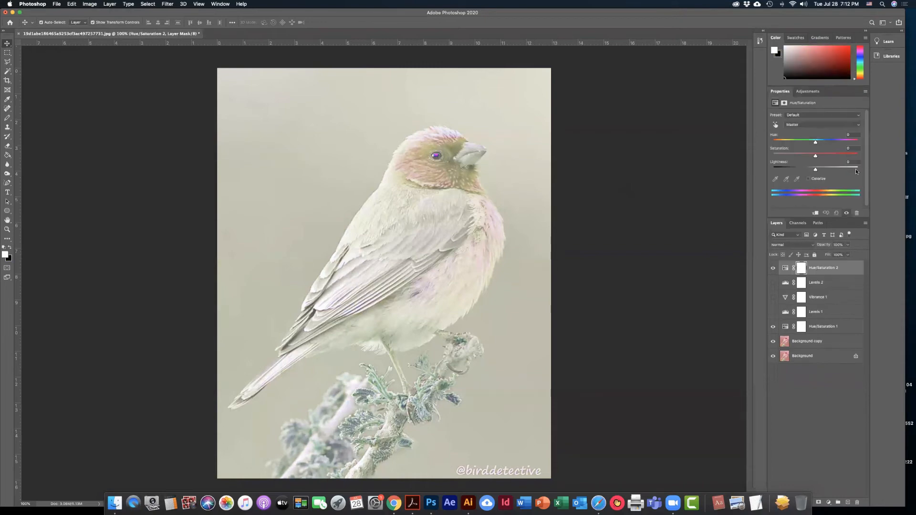
mouse_move(815, 142)
mouse_down()
mouse_move(786, 143)
mouse_move(833, 155)
mouse_move(825, 156)
mouse_up()
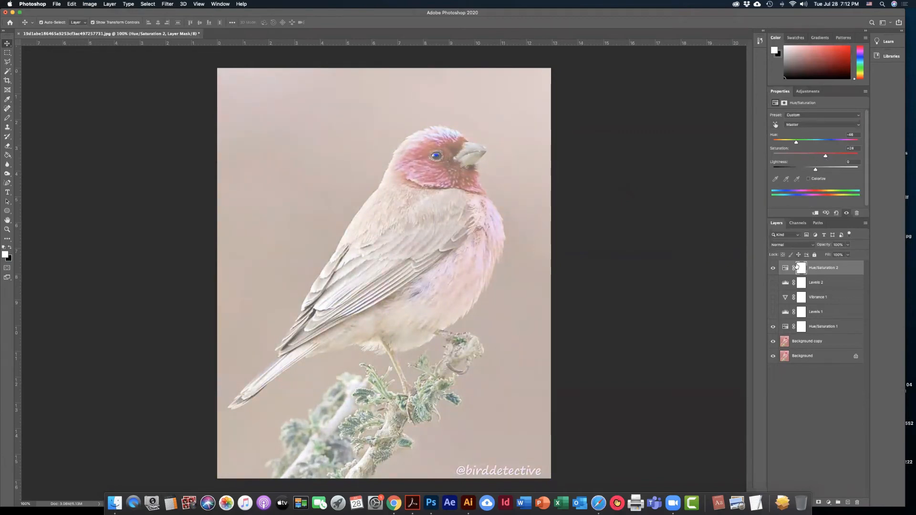
- Hide Hue/Saturation 1 and Hue/Saturation 2, and select the Background copy layer
click(773, 327)
click(801, 341)
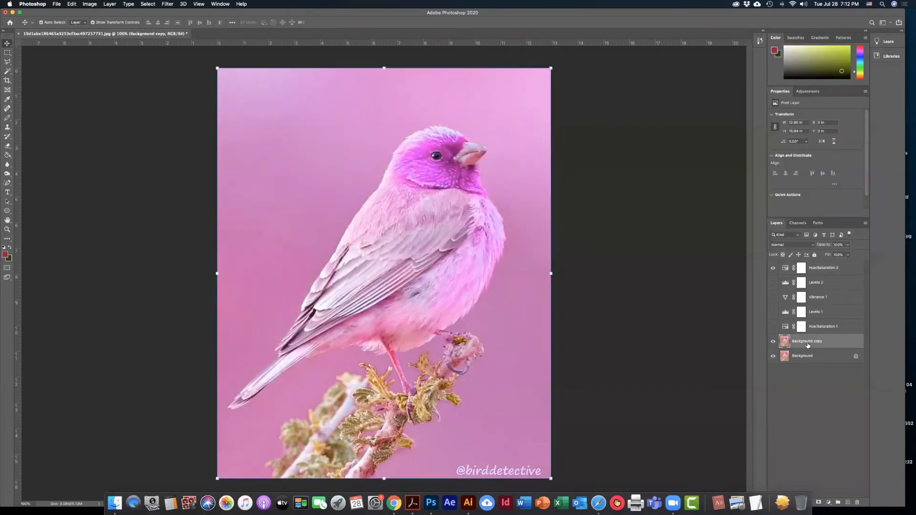
click(810, 92)
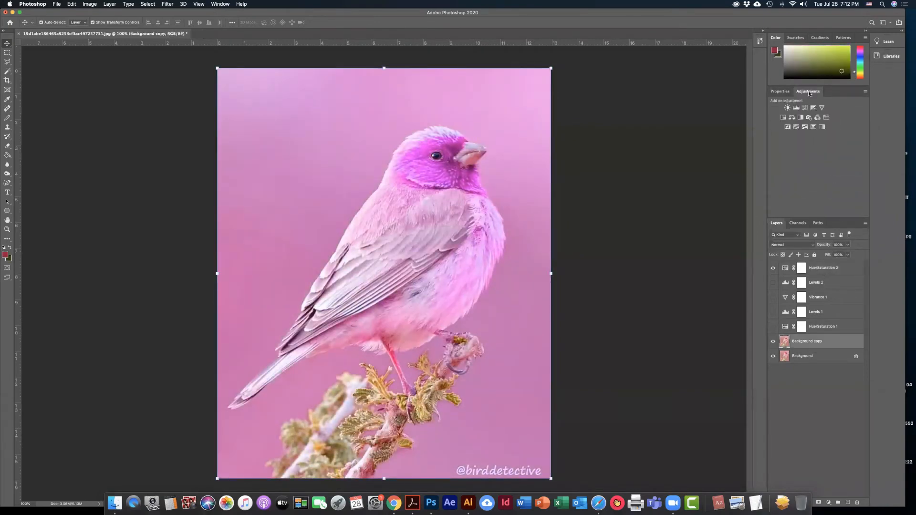
click(773, 267)
- Add a Hue/Saturation adjustment layer directly above Background copy with Hue about -68, Saturation about +47 and Lightness about -9
click(782, 118)
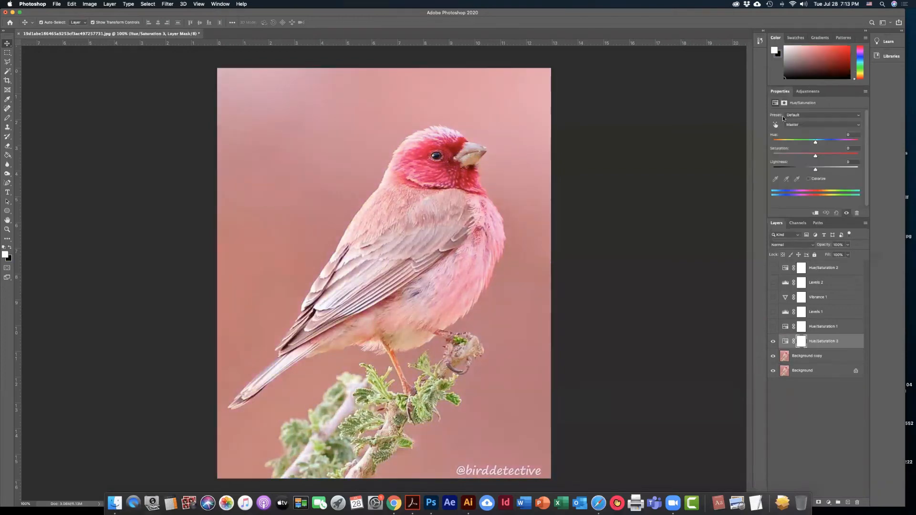
drag(815, 143, 811, 169)
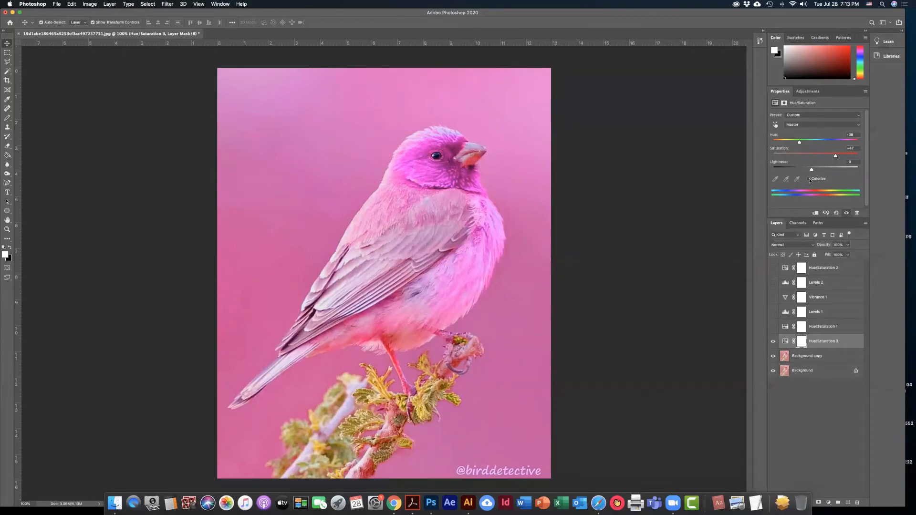
- Colorize the image with Hue/Saturation 3, setting Lightness to about -6 and Hue to about 212 for a blue tint
click(808, 179)
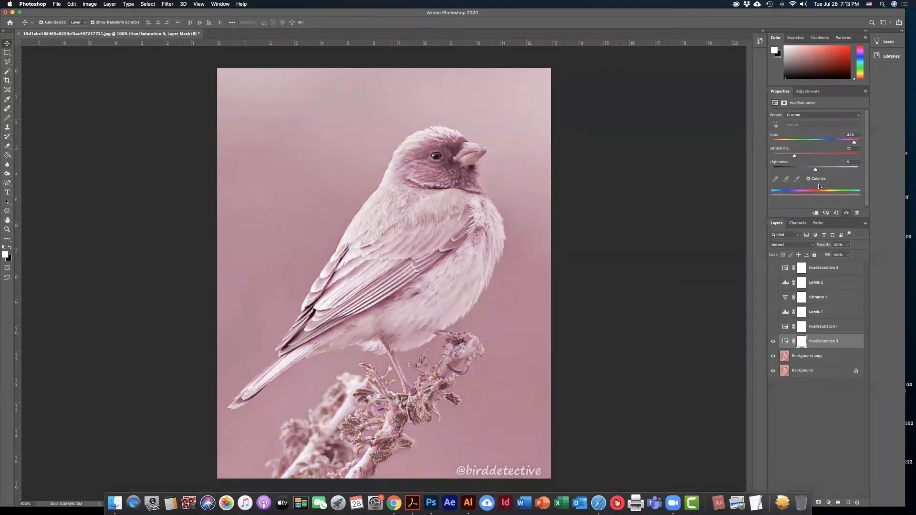
mouse_move(815, 170)
mouse_down()
mouse_move(784, 170)
mouse_move(828, 170)
mouse_move(799, 170)
mouse_move(817, 169)
mouse_up()
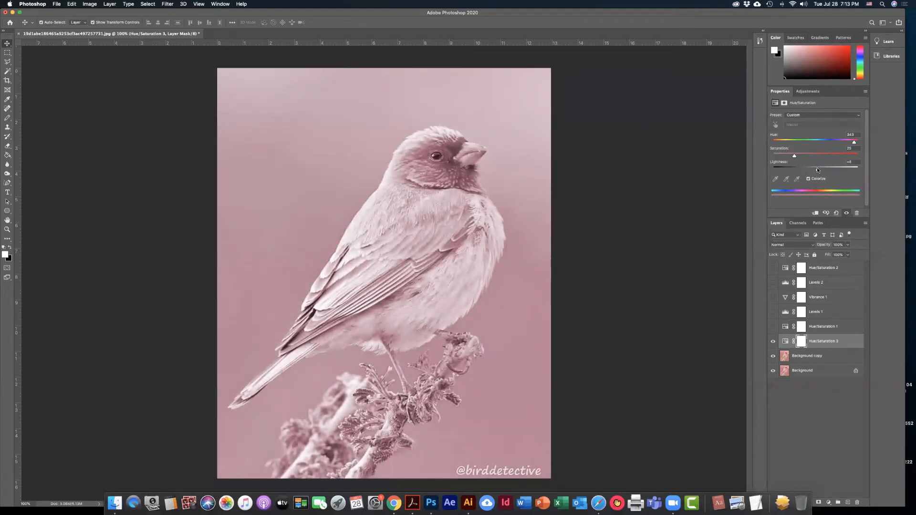
drag(817, 169, 812, 170)
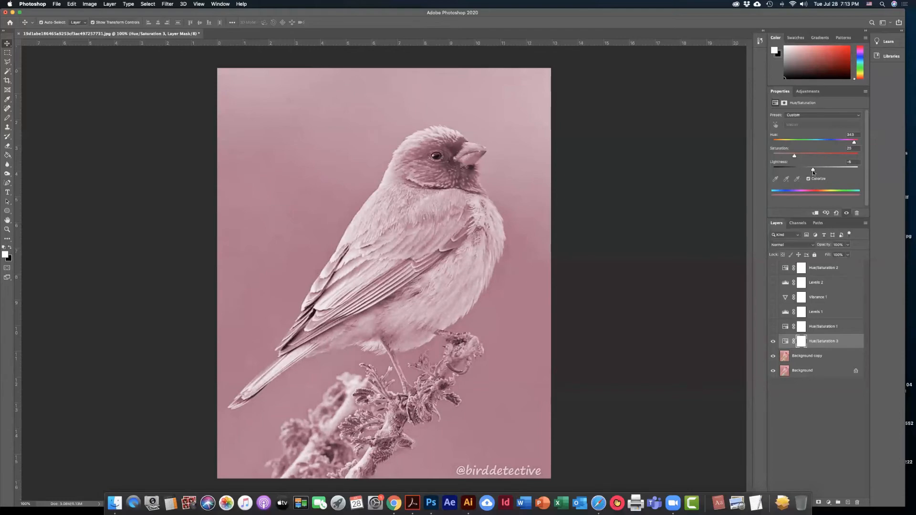
drag(854, 142, 798, 149)
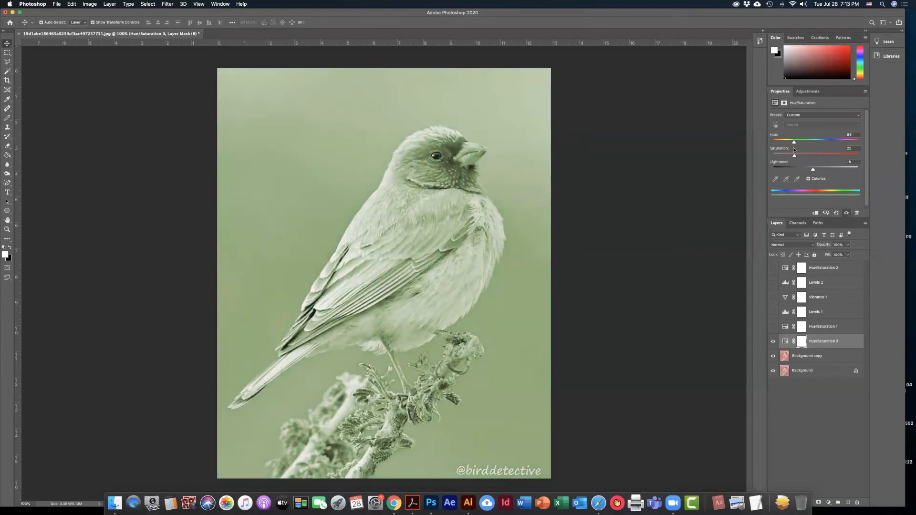
drag(794, 142, 822, 144)
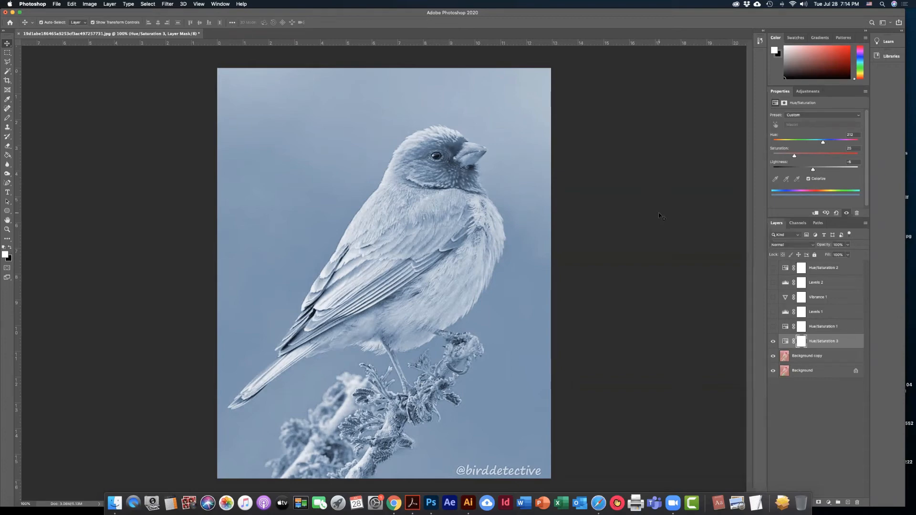
- Set the colorized tint's Saturation to 100 and Lightness to about -10, and switch Colorize off
drag(790, 153, 860, 151)
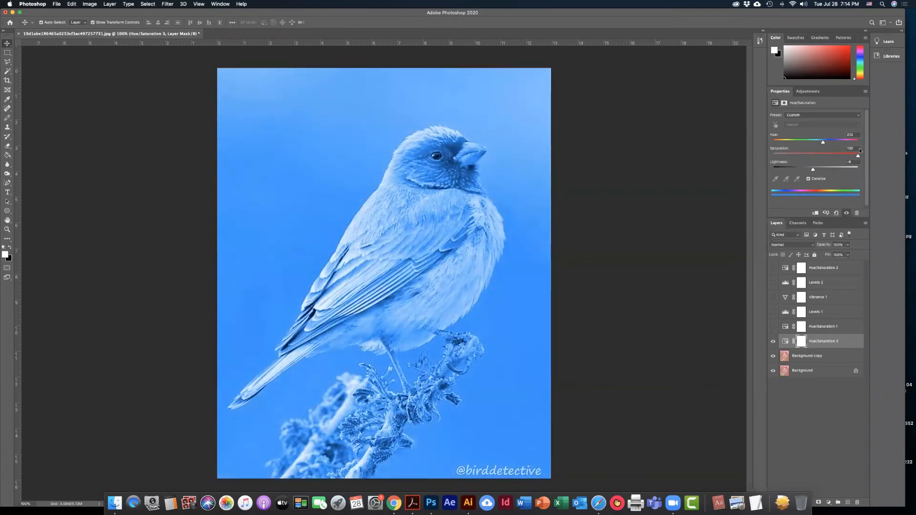
mouse_move(813, 169)
mouse_down()
mouse_move(839, 169)
mouse_move(812, 169)
mouse_up()
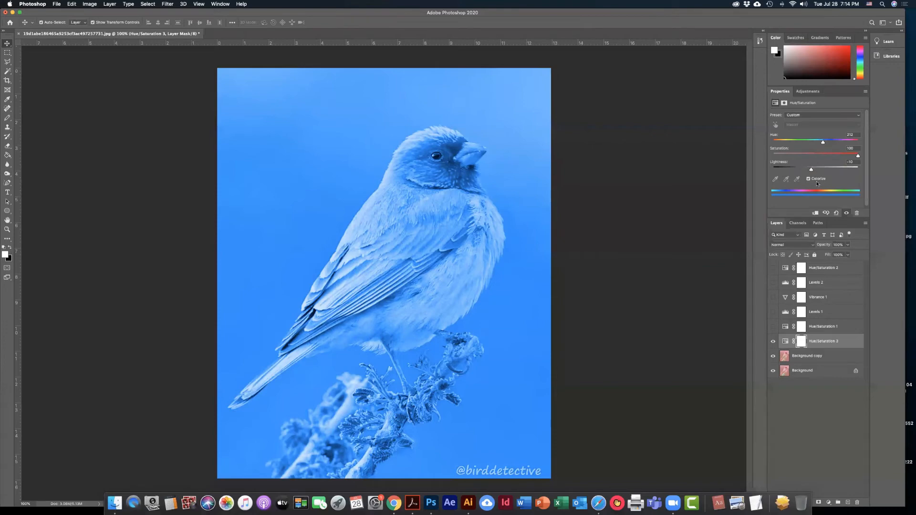
click(808, 179)
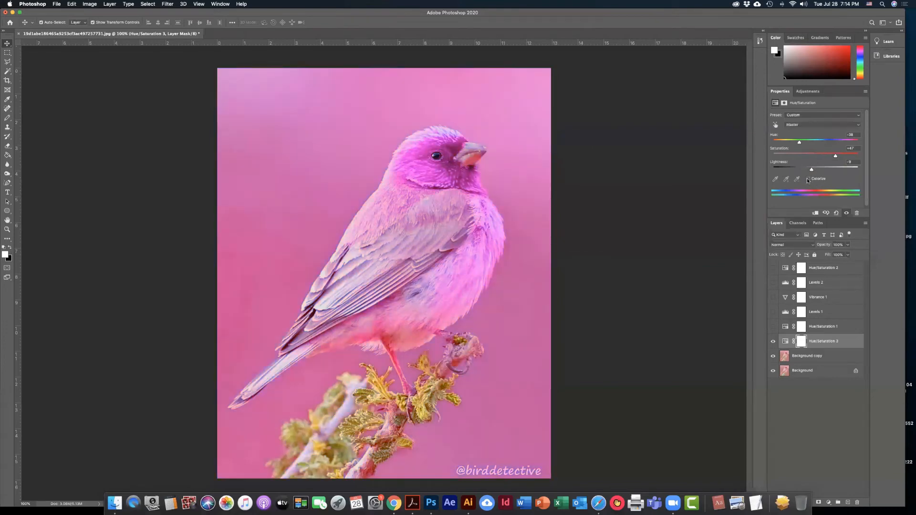
- Try Colorize again with Lightness about -54, a reduced Saturation and a magenta Hue of about 316, and switch it off
click(808, 178)
drag(811, 169, 792, 168)
mouse_move(857, 156)
mouse_down()
mouse_move(814, 155)
mouse_move(848, 142)
mouse_up()
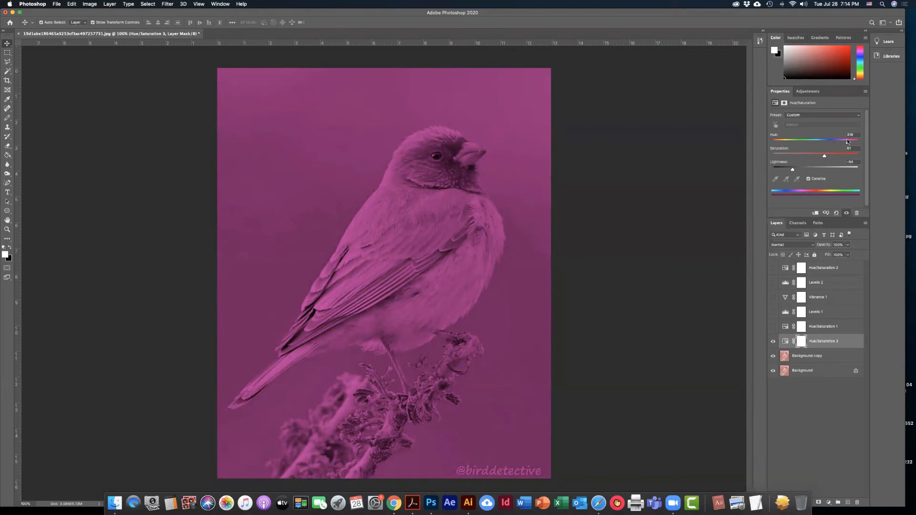
click(808, 179)
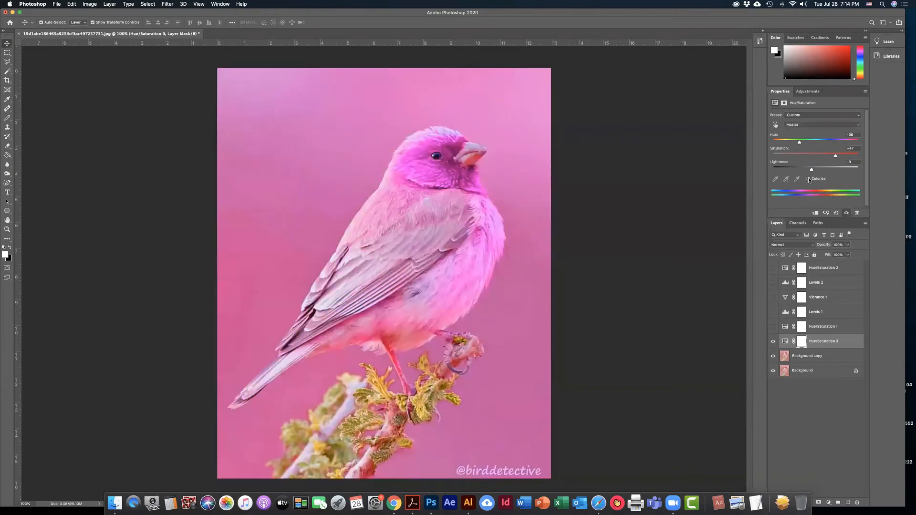
- Adjust the Cyans range of Hue/Saturation 3, raising Hue slightly and setting Saturation to -100 and Lightness to about -16
click(826, 125)
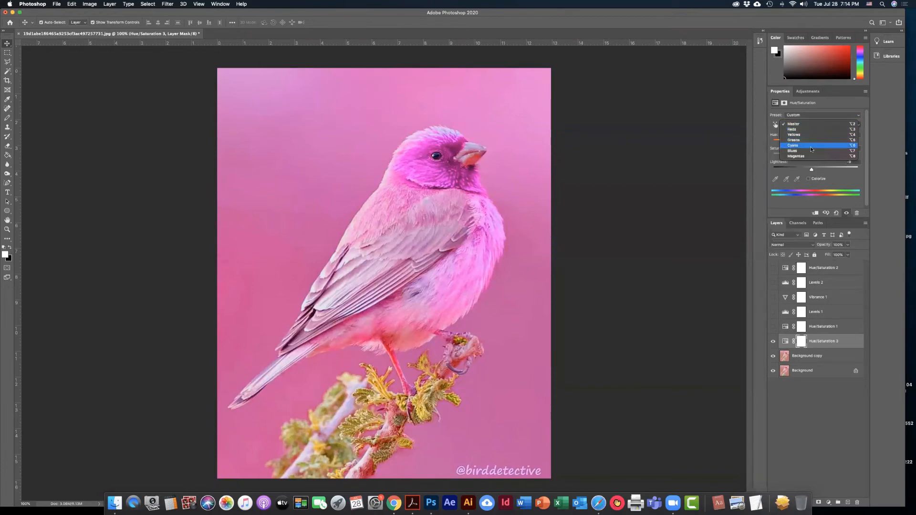
click(815, 145)
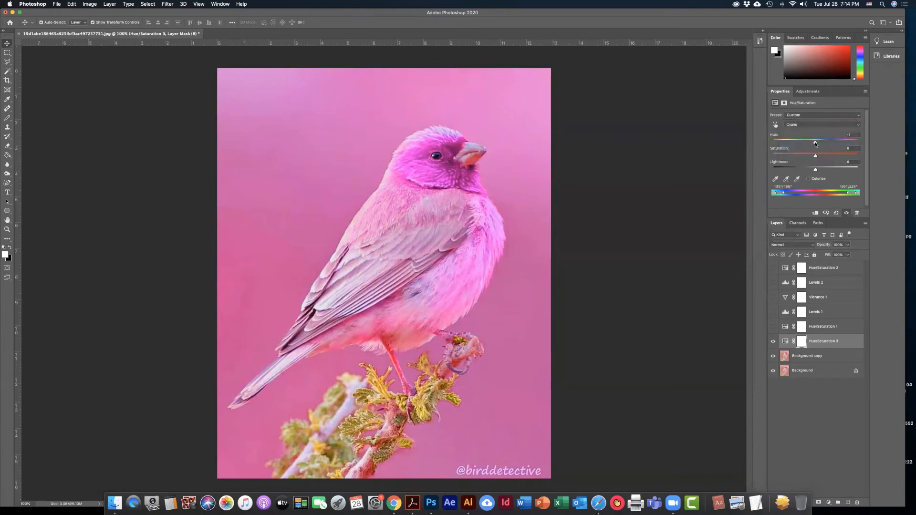
drag(815, 143, 787, 158)
- Raise the Hue of the Blues range in Hue/Saturation 3
click(831, 124)
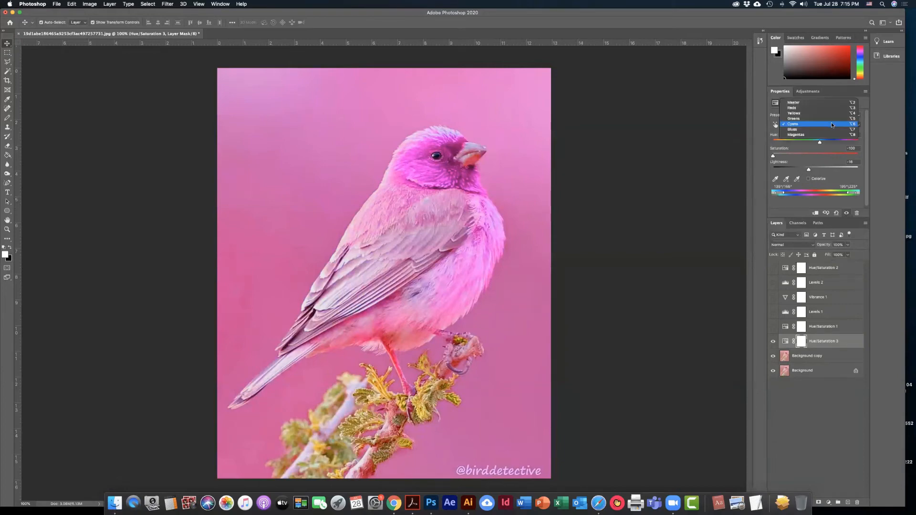
click(829, 129)
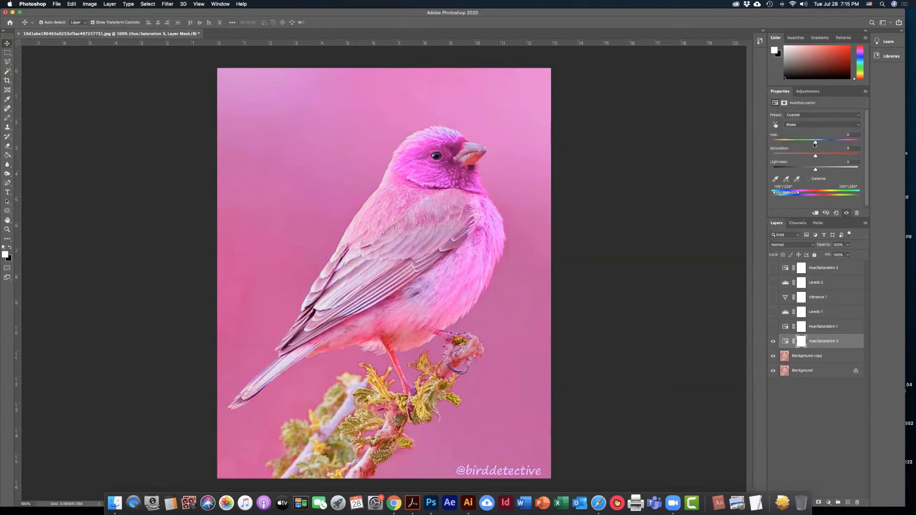
mouse_move(806, 144)
mouse_down()
mouse_move(786, 144)
mouse_move(846, 145)
mouse_move(823, 145)
mouse_up()
- Lower the Hue of the Greens range in Hue/Saturation 3, and deselect the layer
click(820, 125)
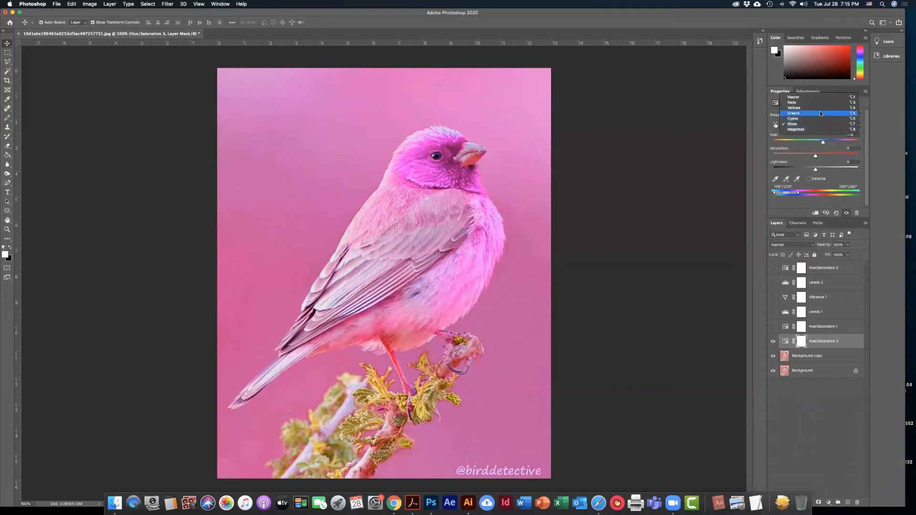
click(818, 113)
mouse_move(815, 143)
mouse_down()
mouse_move(783, 144)
mouse_move(840, 143)
mouse_move(808, 148)
mouse_up()
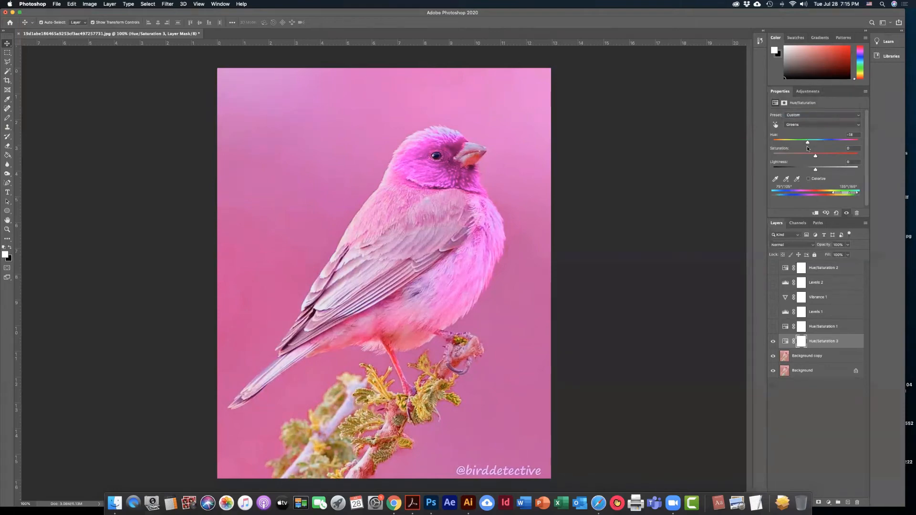
click(811, 409)
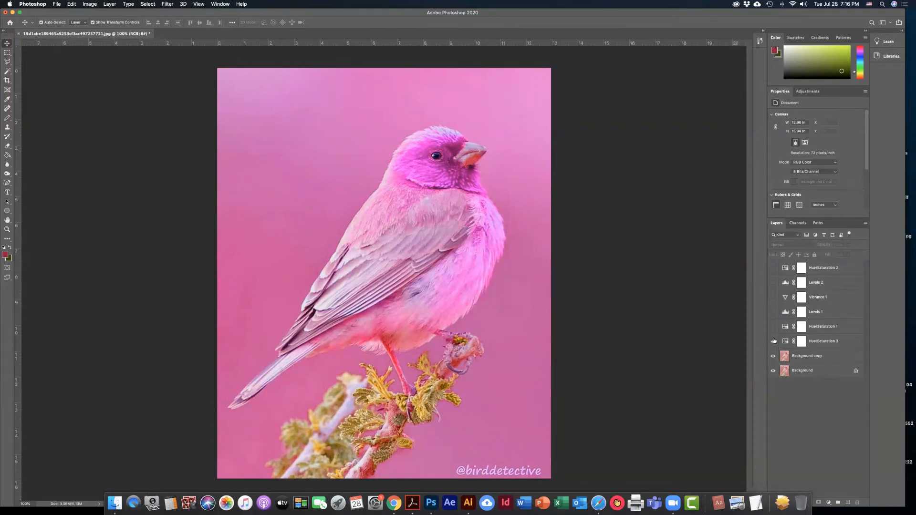
- Show the Hue/Saturation 2 adjustment layer to preview its effect on the pink bird and hide it again
click(774, 270)
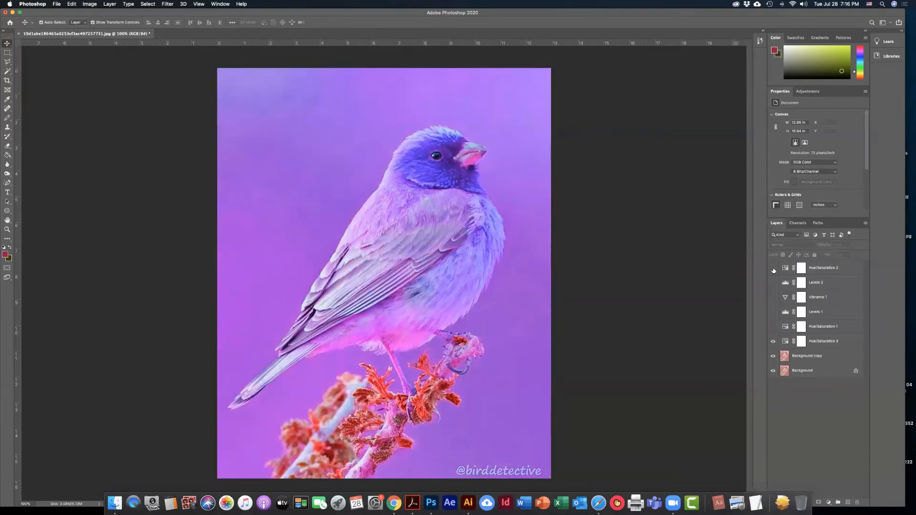
click(773, 269)
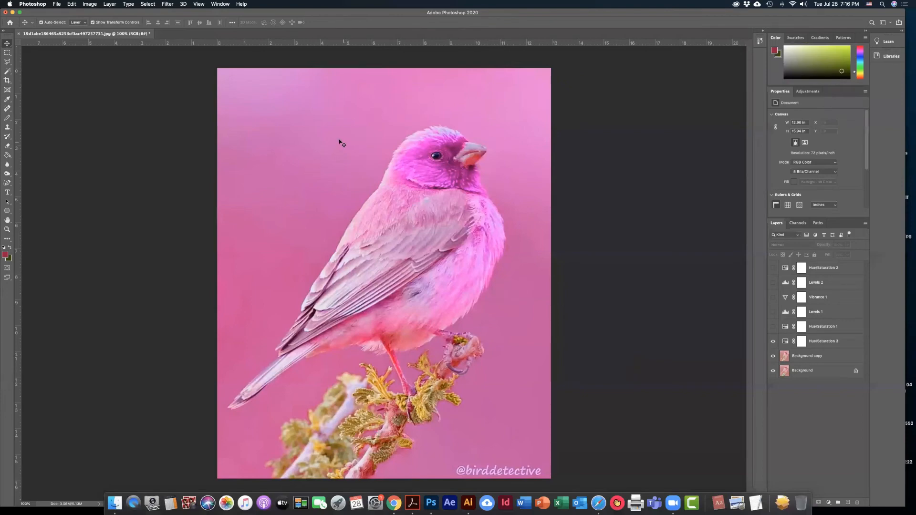
click(57, 4)
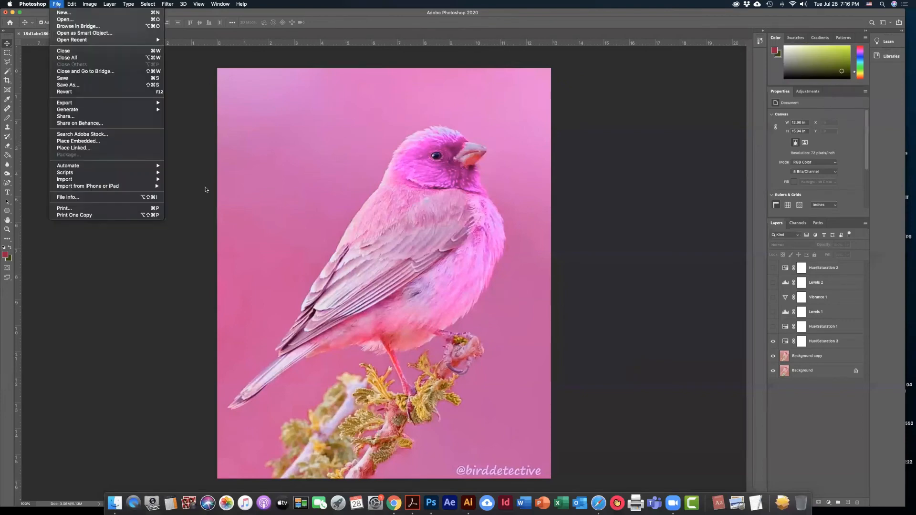
click(183, 164)
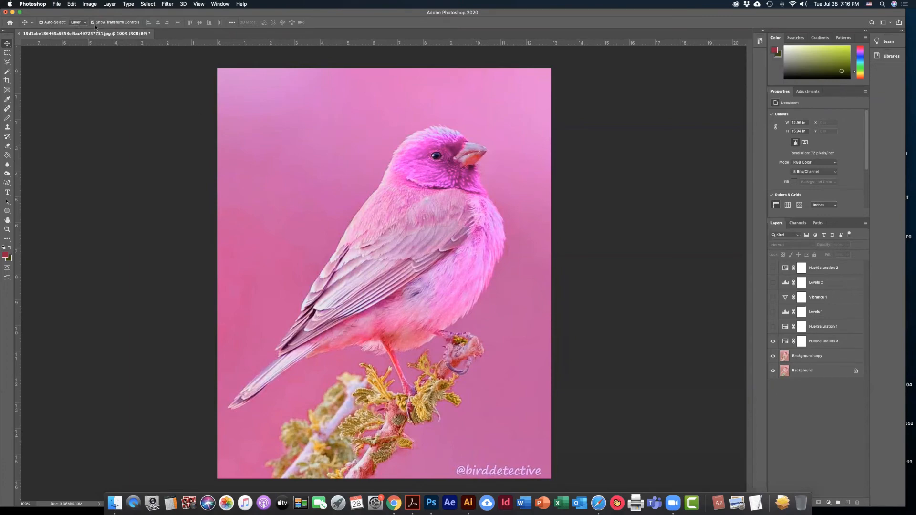
click(55, 4)
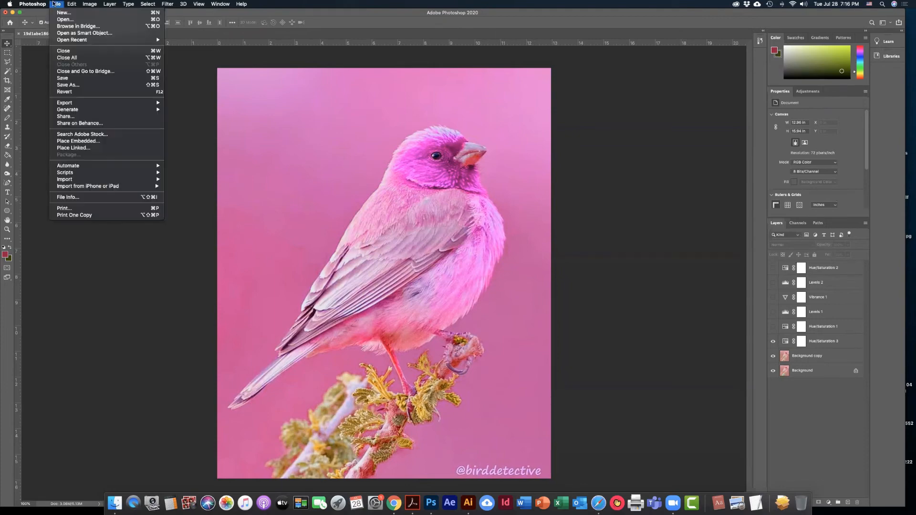
click(70, 20)
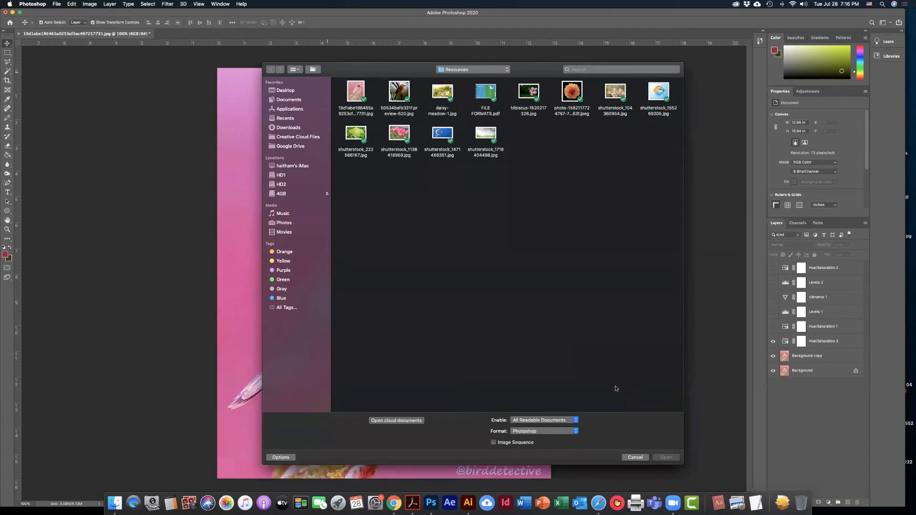
click(639, 459)
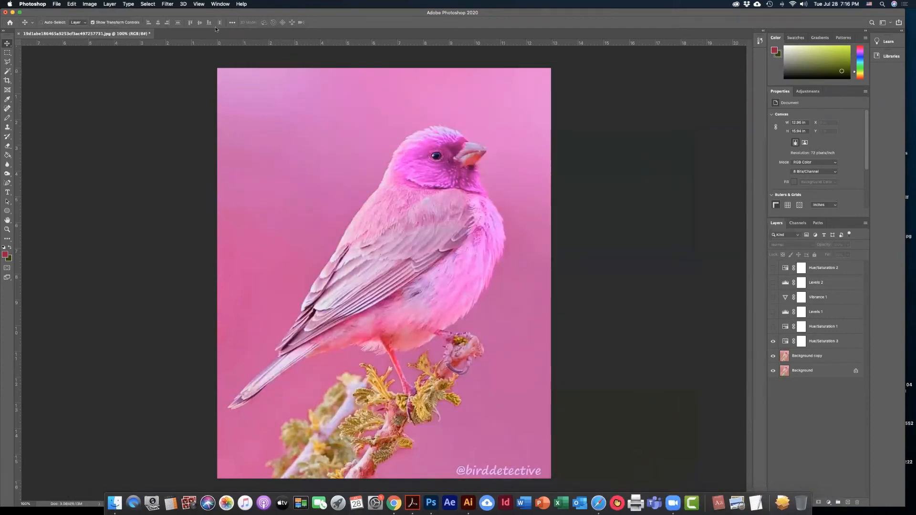
- Open the images 50534bafb331f.preview-620.jpg and hibiscus-1520217326.jpg from the Resources folder
key(super+o)
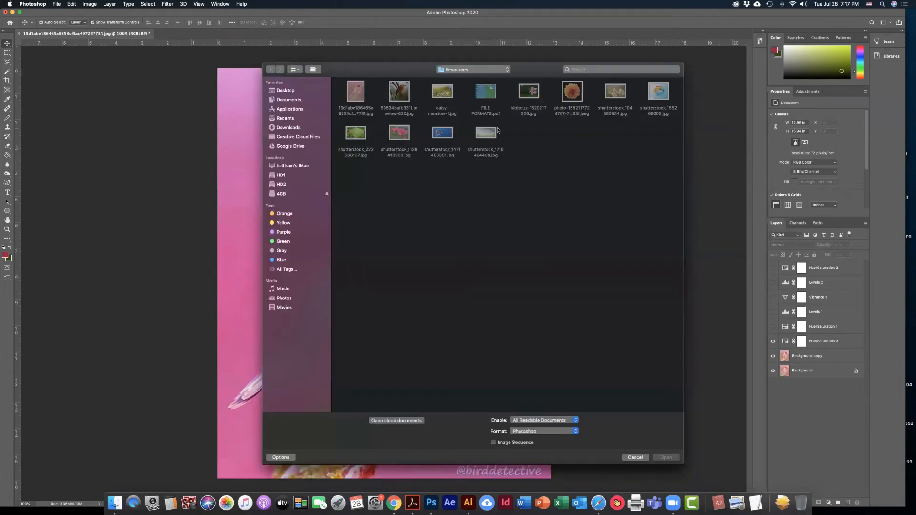
click(405, 96)
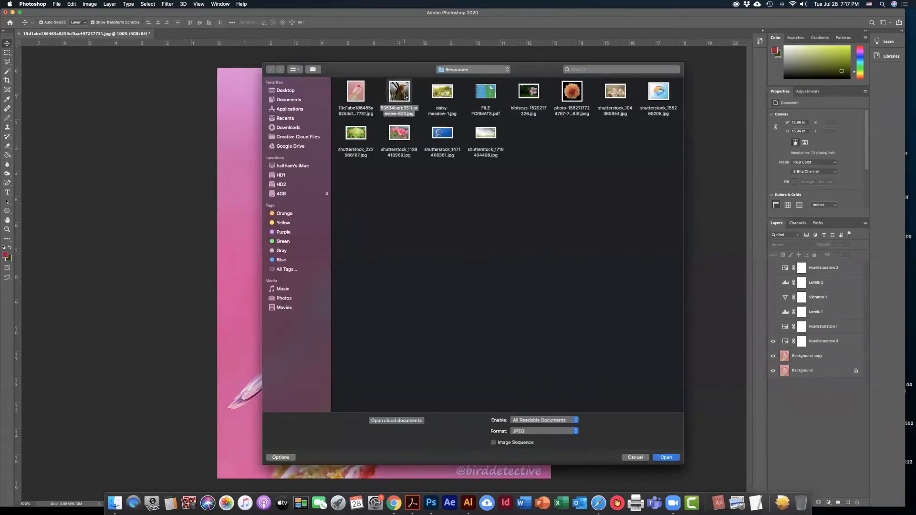
double_click(405, 97)
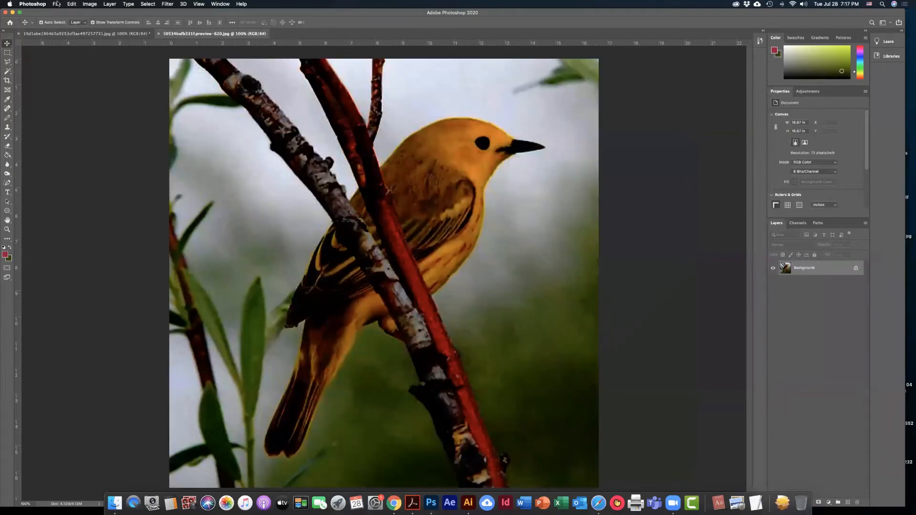
click(56, 4)
click(67, 20)
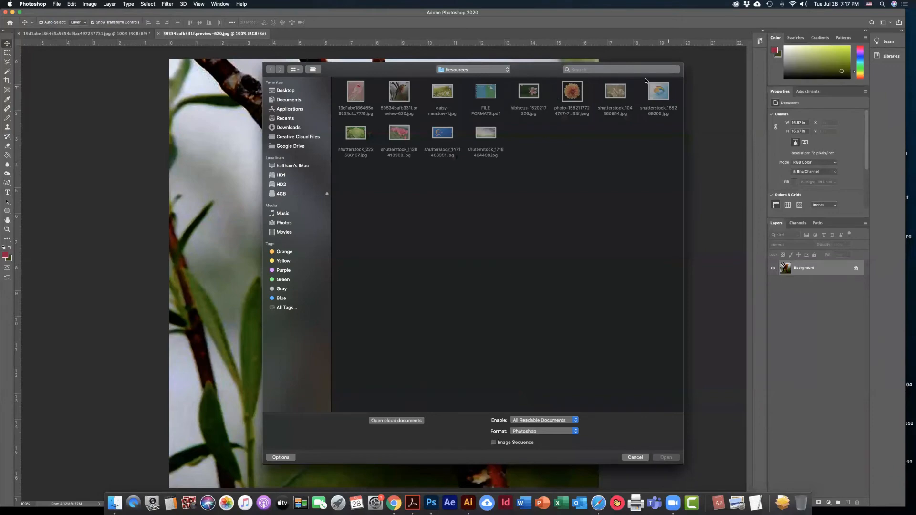
double_click(534, 94)
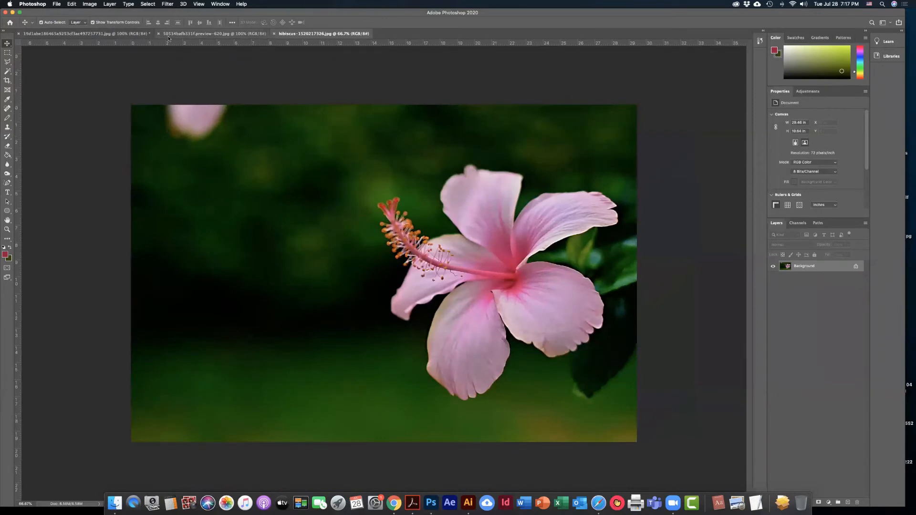
- Look through the three open documents, ending on the hibiscus image
click(214, 33)
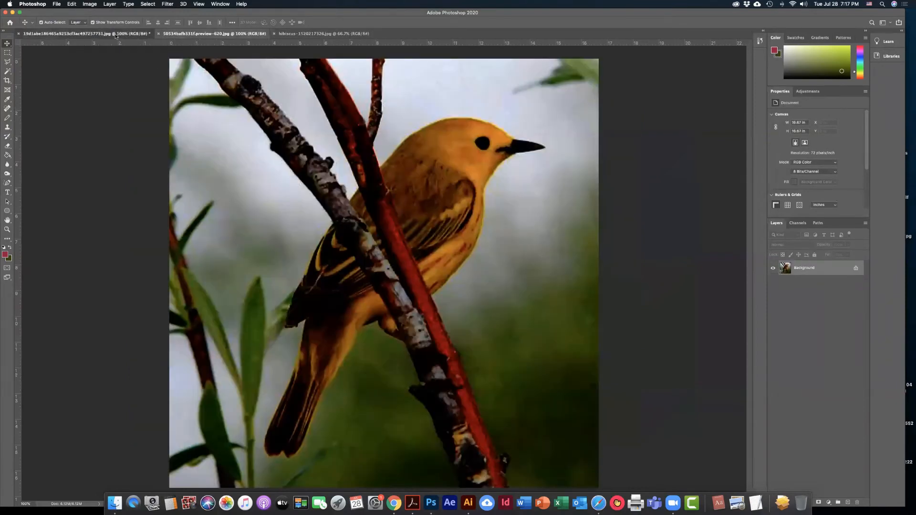
click(116, 34)
click(215, 34)
click(297, 33)
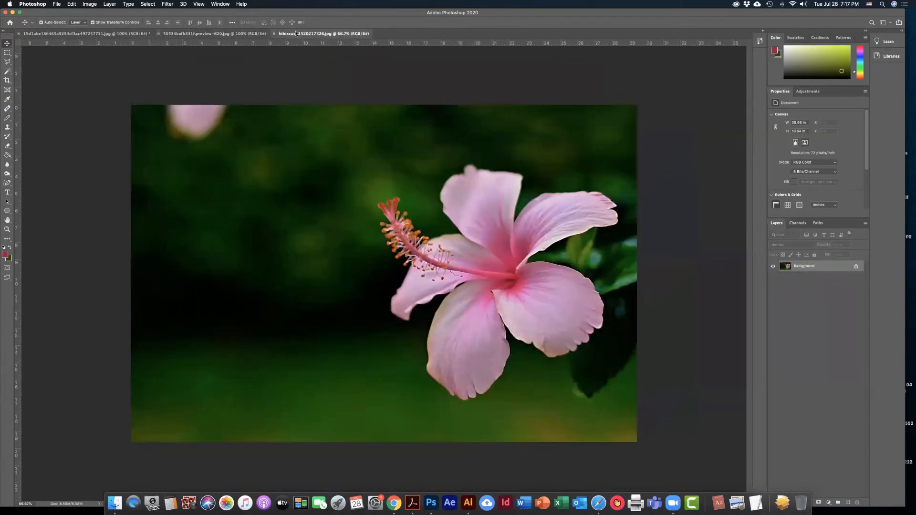
- Undock the hibiscus, yellow bird and pink bird images into floating windows and spread them across the workspace
drag(297, 34, 338, 79)
drag(210, 34, 217, 78)
drag(90, 35, 111, 99)
drag(294, 102, 448, 123)
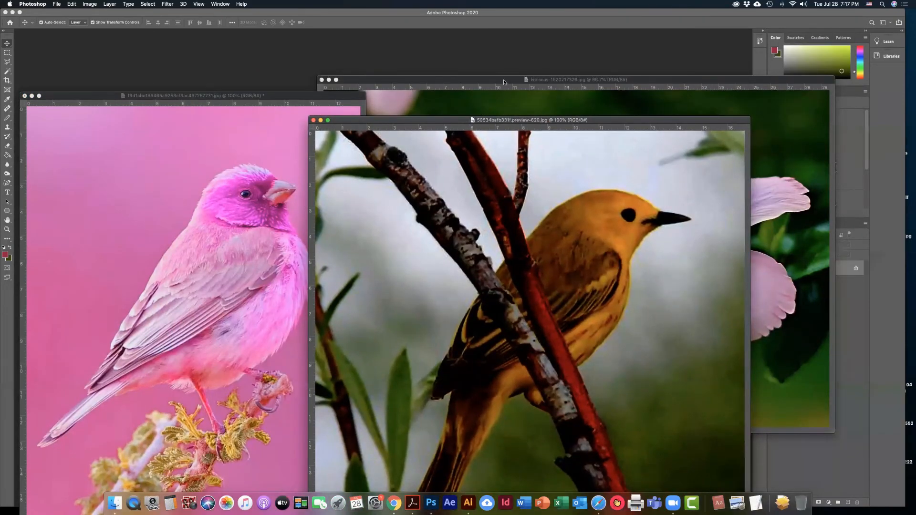
drag(503, 82, 561, 53)
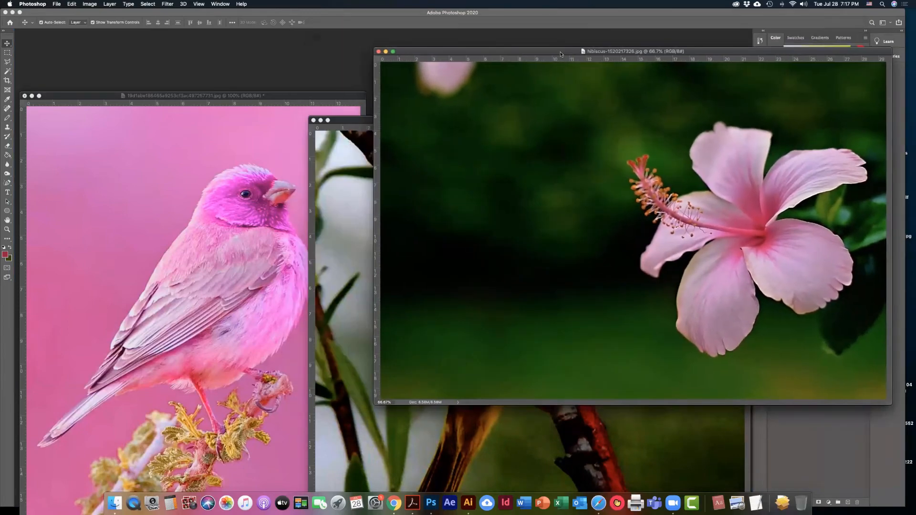
- Dock the floating pink bird image back into the workspace, and bring the yellow bird image forward and dock it beside it
drag(324, 96, 320, 31)
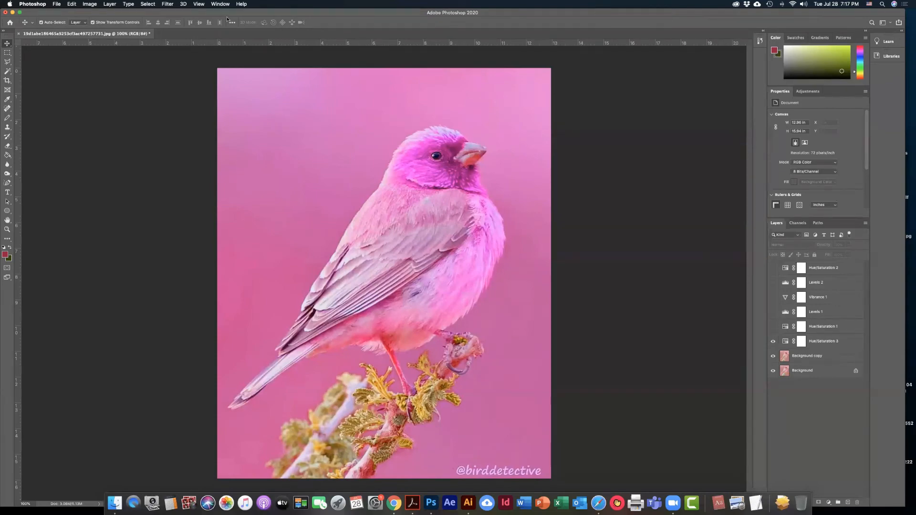
click(219, 3)
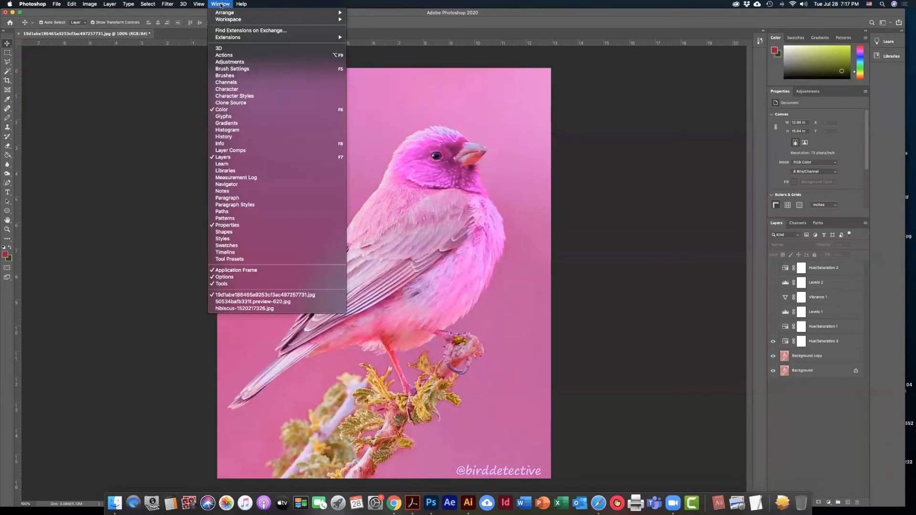
click(270, 302)
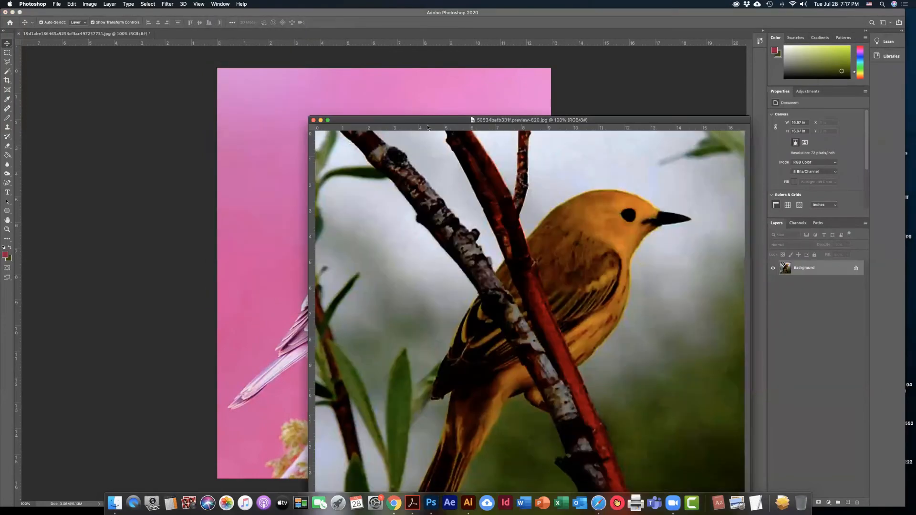
drag(427, 120, 466, 120)
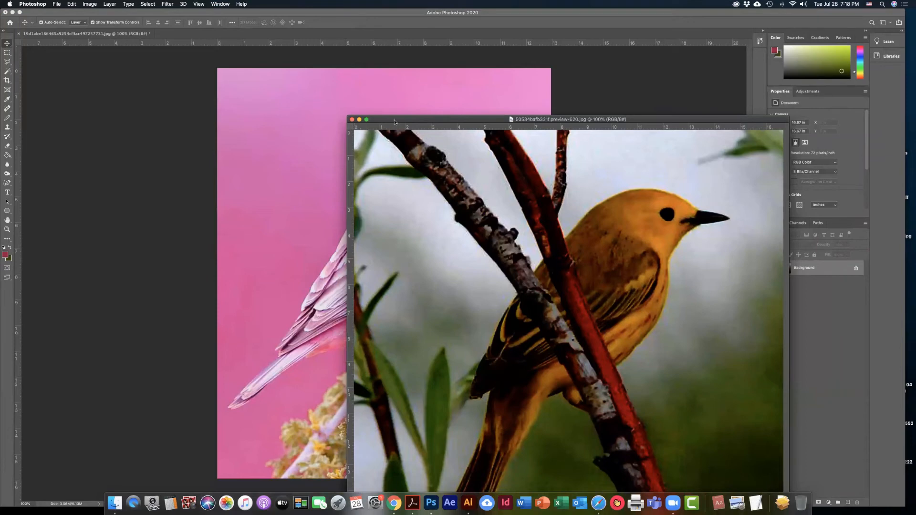
click(221, 4)
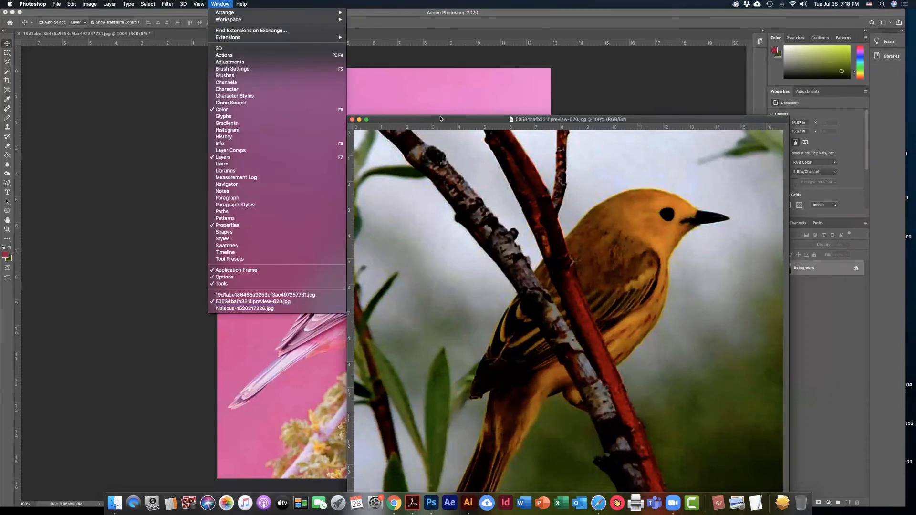
click(256, 302)
drag(416, 122, 281, 37)
- Bring the floating hibiscus image to the front and dock it alongside the two bird documents
click(213, 5)
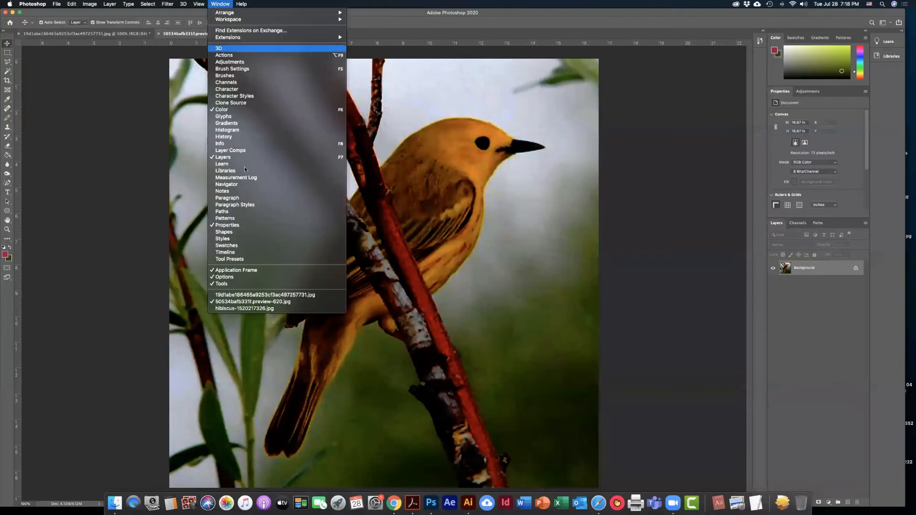
click(276, 309)
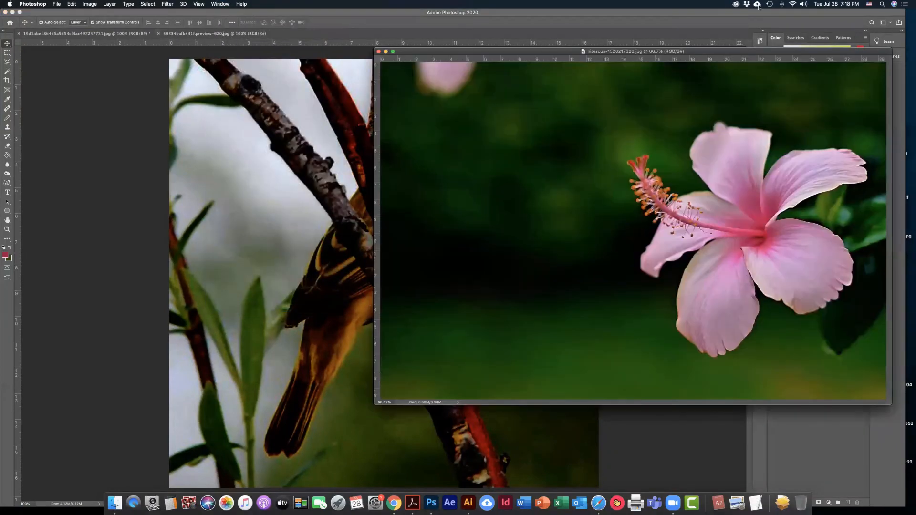
drag(430, 54, 314, 38)
- Review the docked documents one after another, ending on the yellow bird image
click(214, 34)
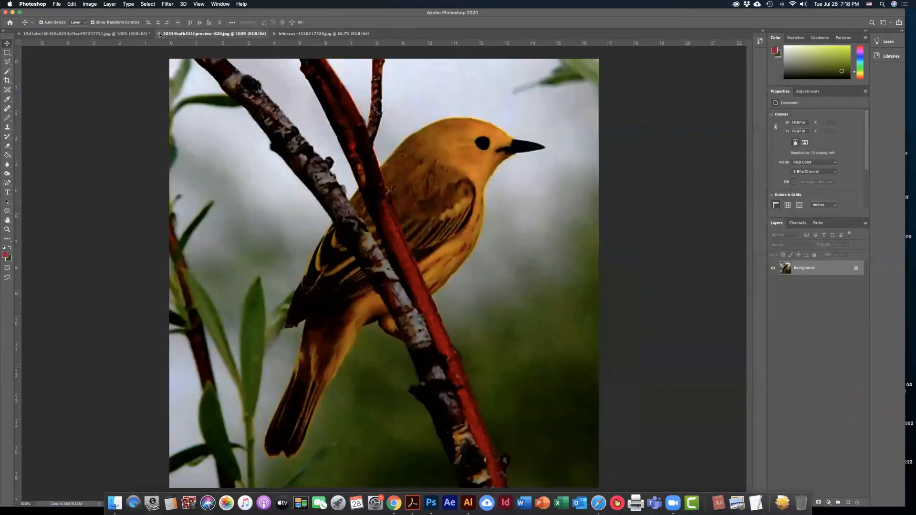
click(127, 34)
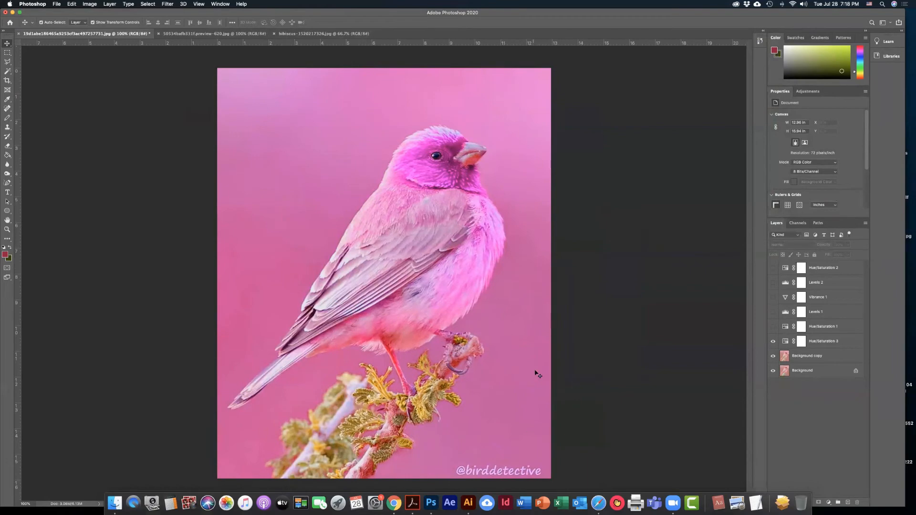
click(235, 35)
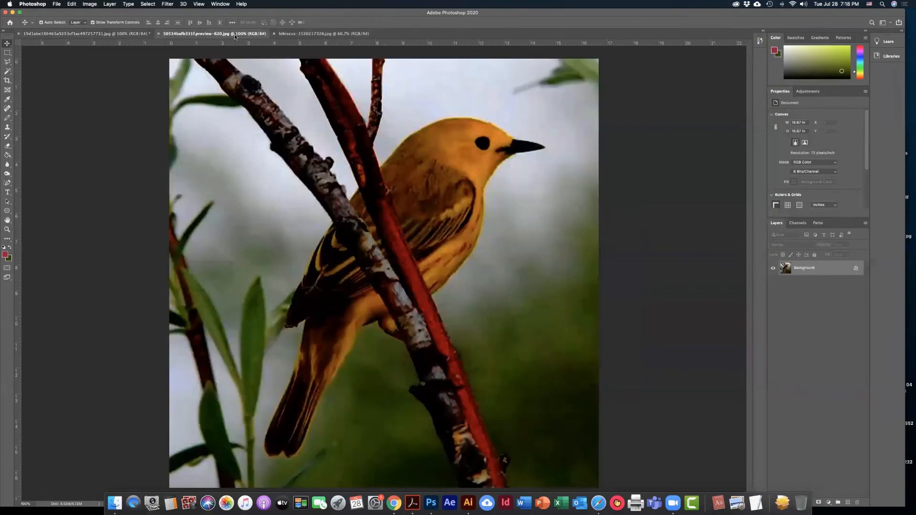
click(294, 34)
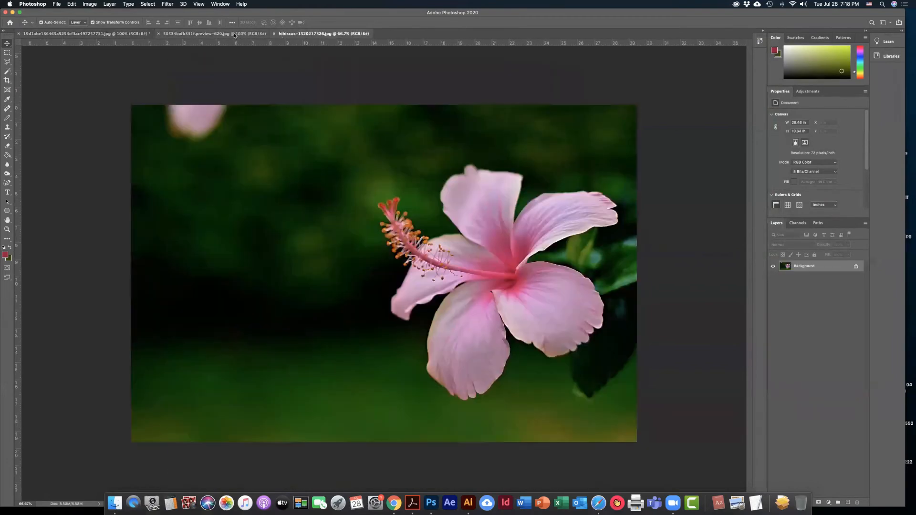
click(214, 34)
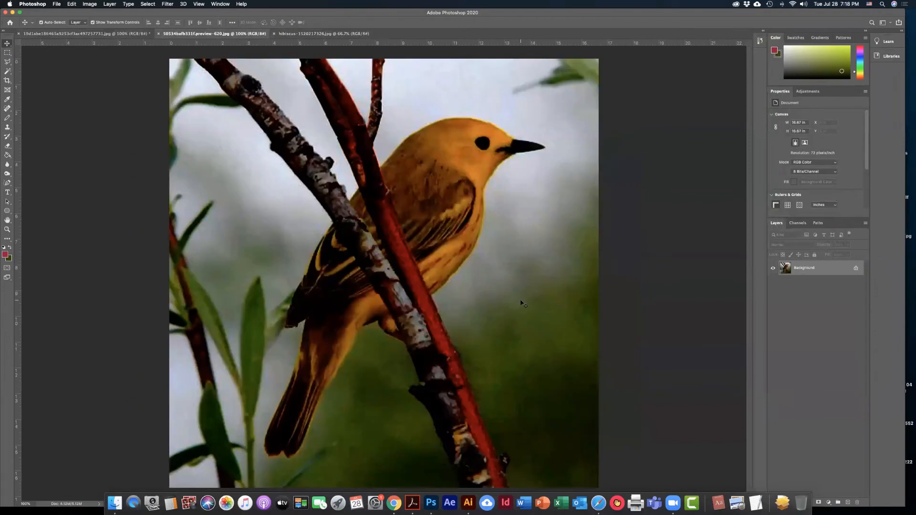
- Copy the yellow bird image into the pink bird document as a new layer using the Move tool
click(114, 35)
click(214, 34)
drag(413, 188, 105, 34)
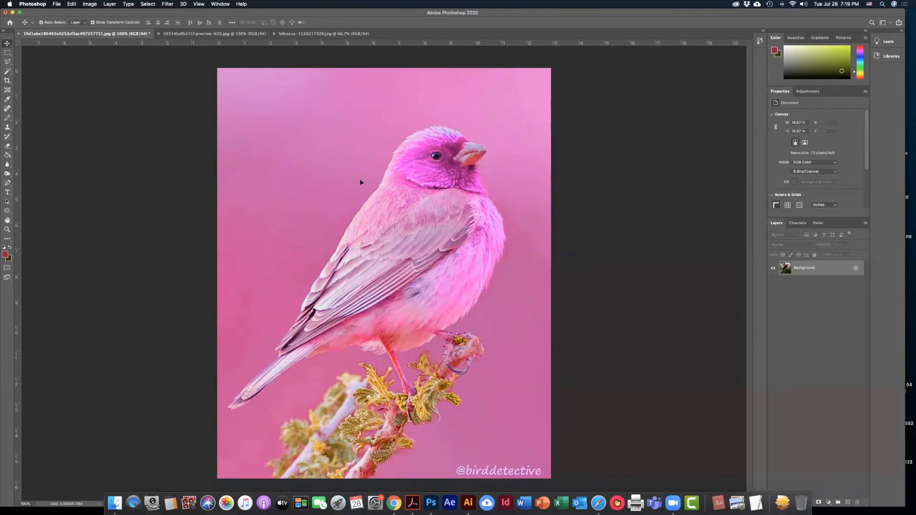
drag(361, 181, 363, 183)
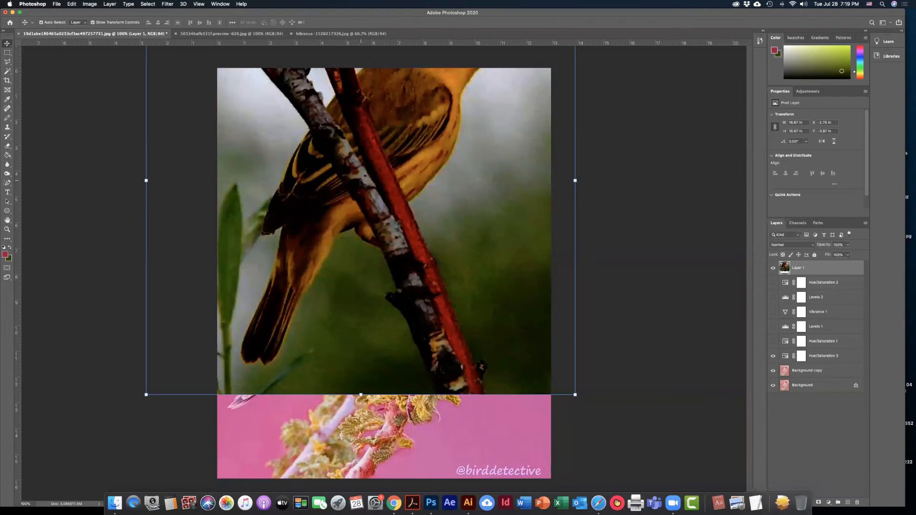
- Check the original yellow bird document and return to the pink bird document containing the copied layer
click(198, 33)
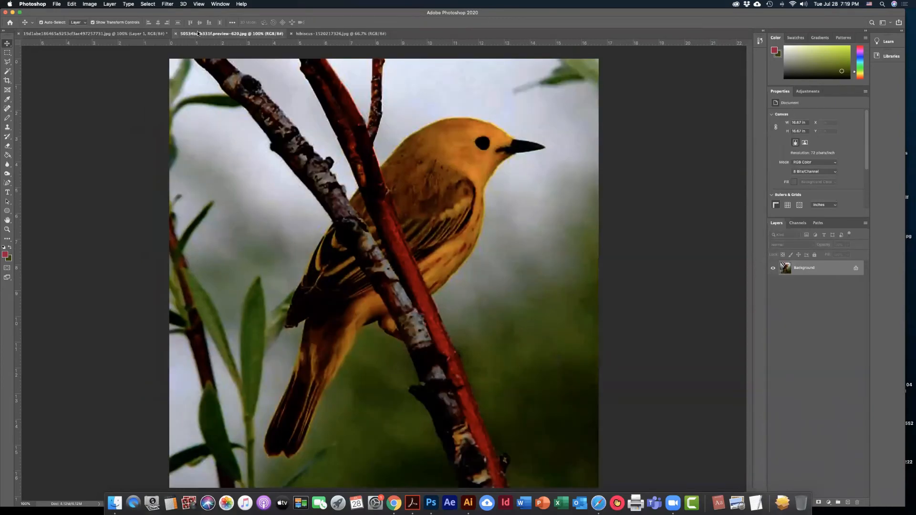
click(162, 34)
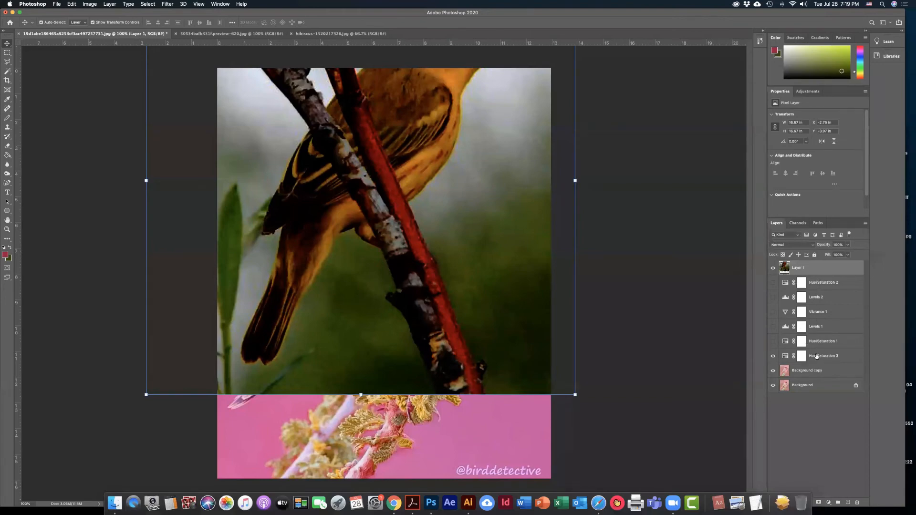
- Delete the hidden Hue/Saturation 2 adjustment layer from the pink bird document
click(815, 285)
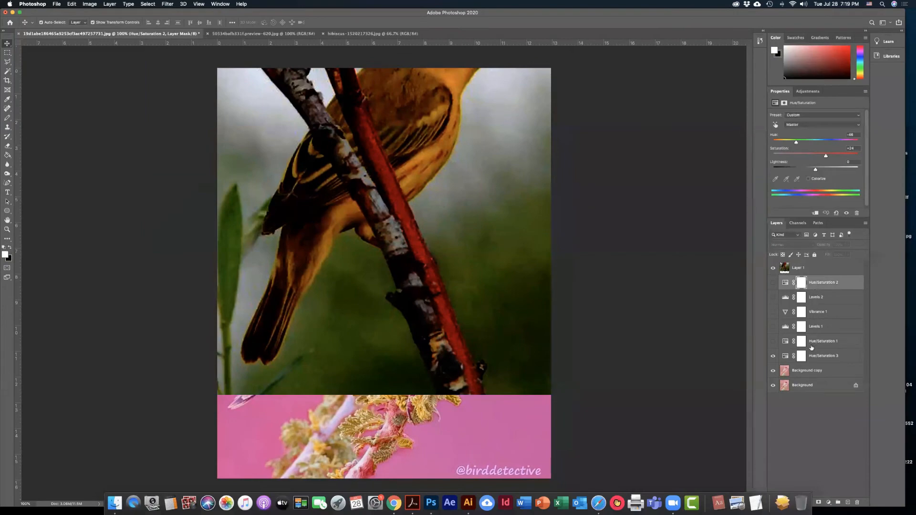
click(785, 282)
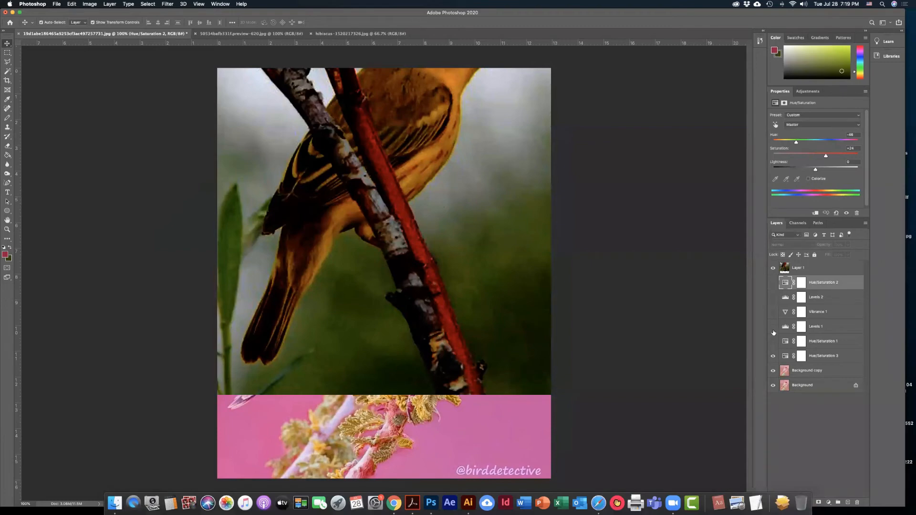
click(865, 225)
click(866, 224)
click(867, 224)
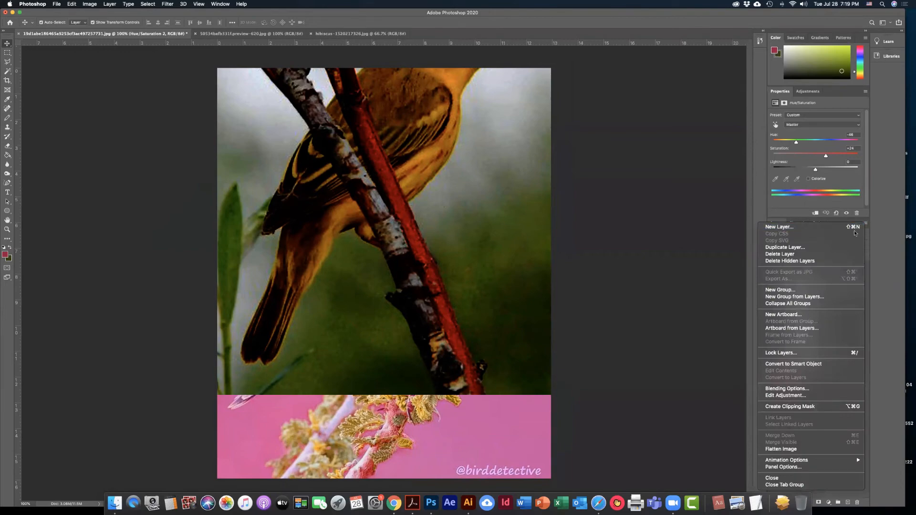
click(834, 256)
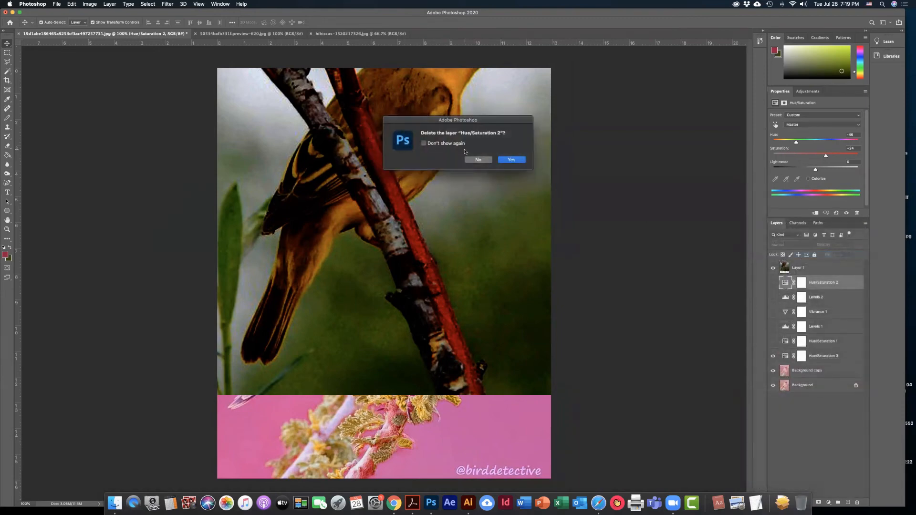
click(510, 159)
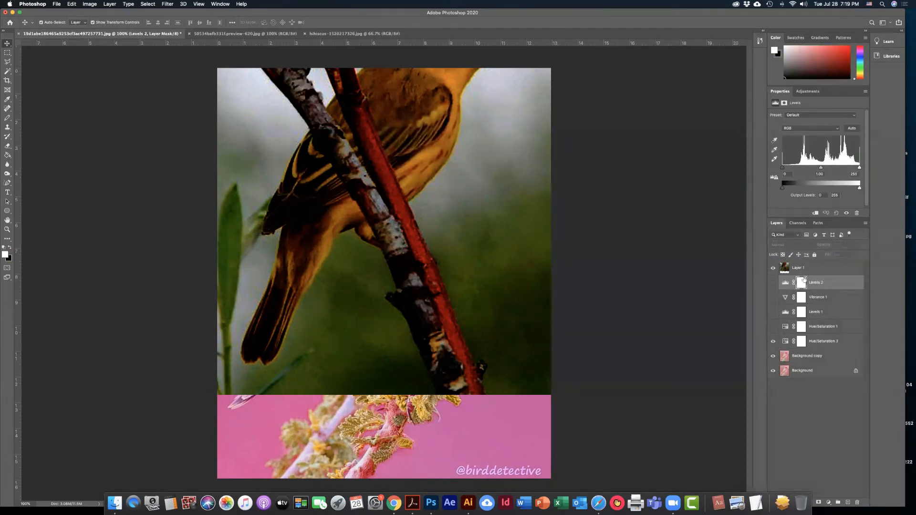
- Delete all remaining hidden layers from the pink bird document at once
click(864, 223)
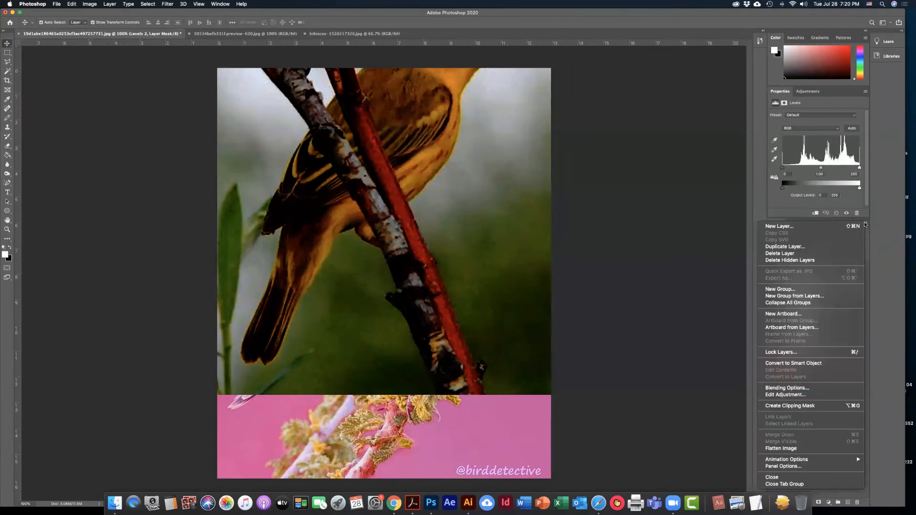
click(835, 260)
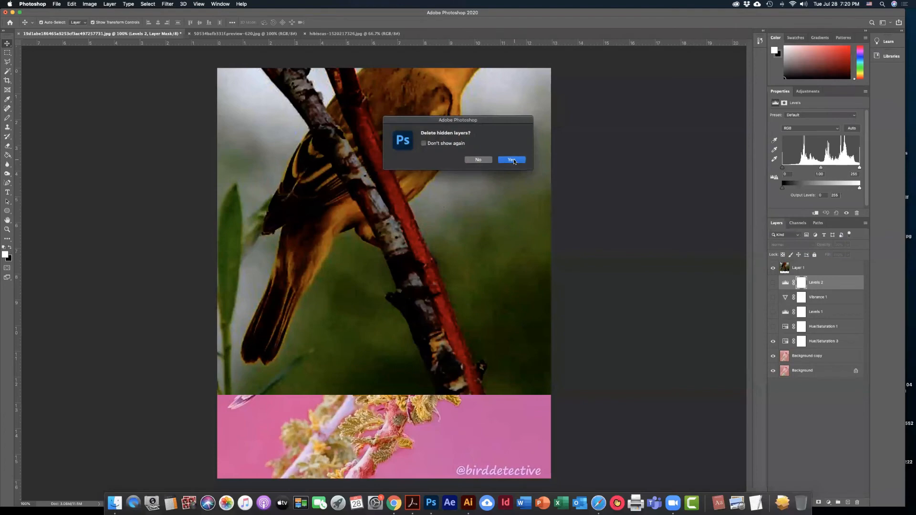
click(511, 160)
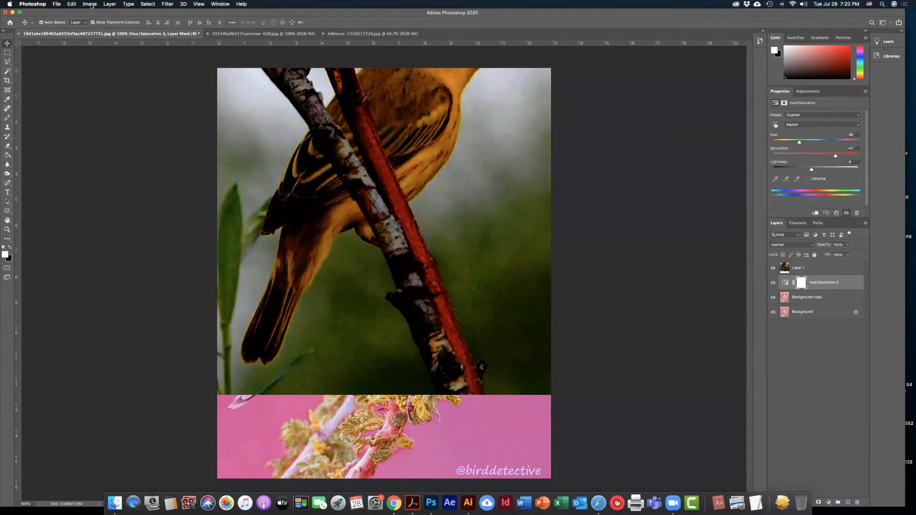
- Undo the deletion of the hidden layers and the deletion of the Hue/Saturation 2 layer
click(72, 4)
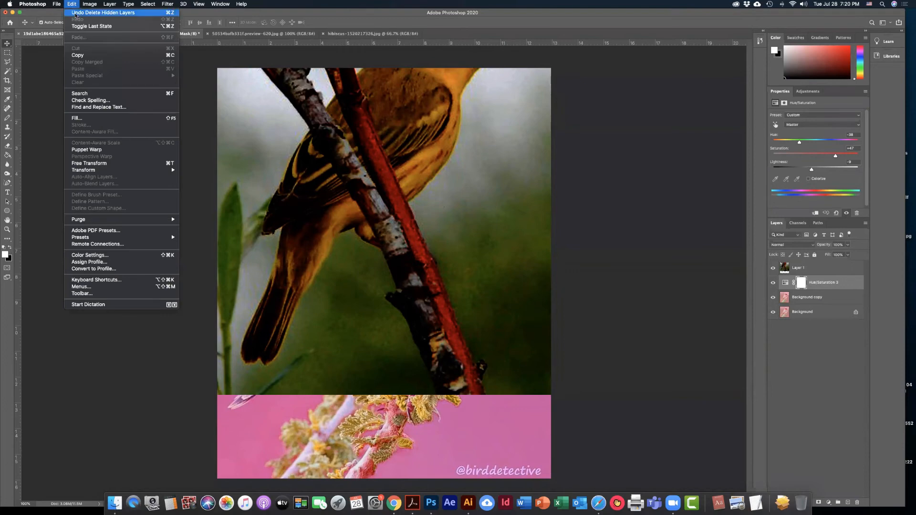
click(75, 14)
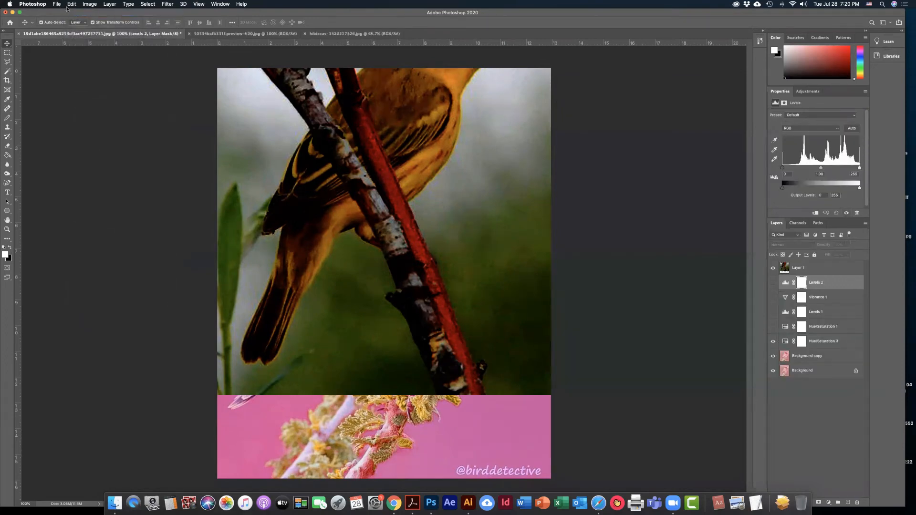
click(71, 4)
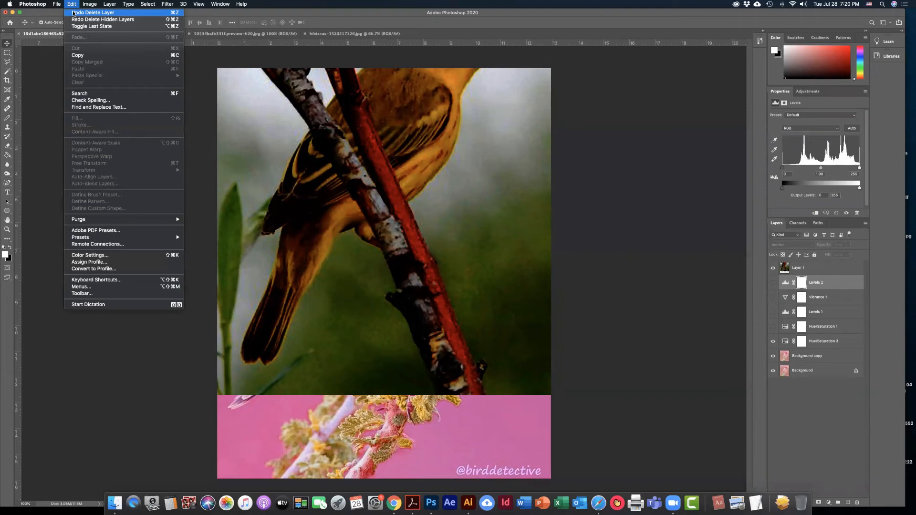
click(74, 12)
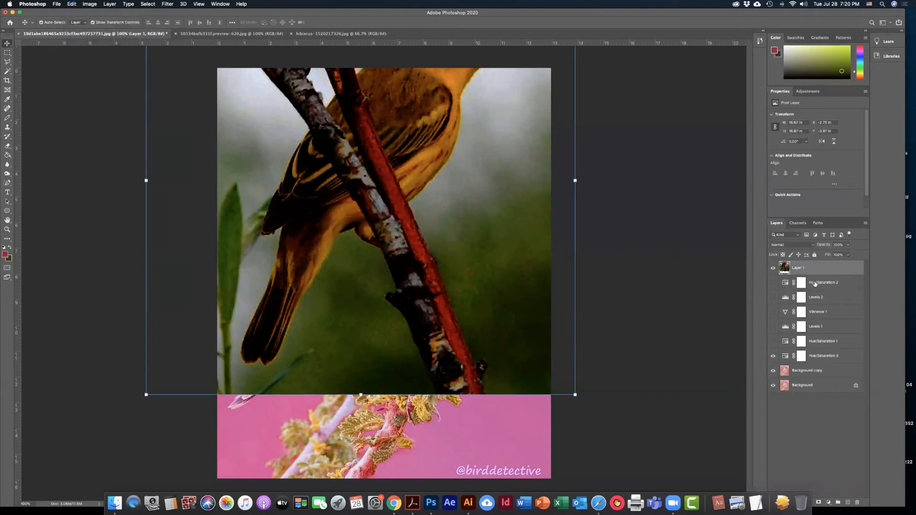
- Try moving the yellow bird layer around the canvas, and undo the moves
click(814, 283)
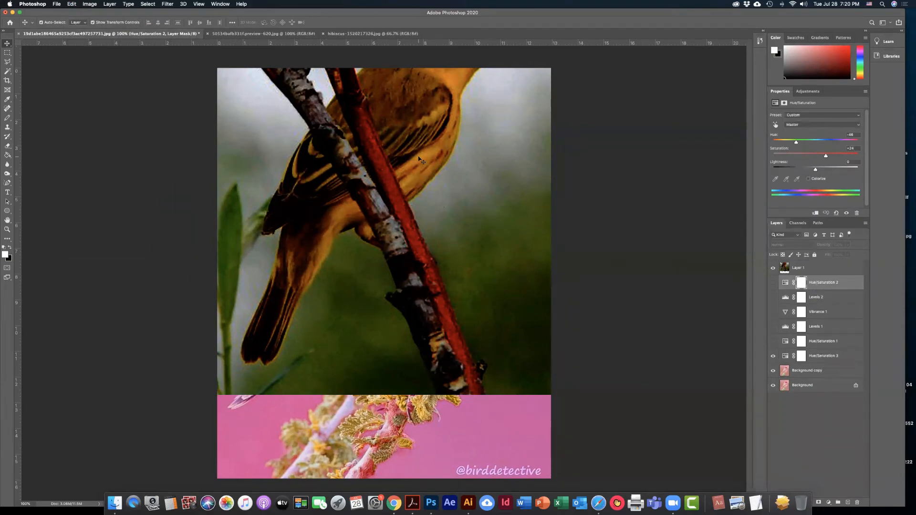
drag(450, 185, 533, 296)
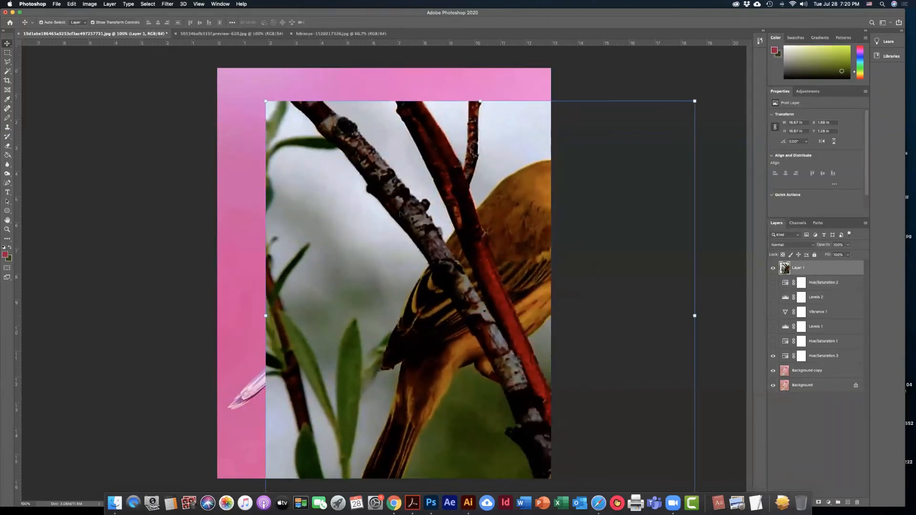
drag(399, 213, 400, 286)
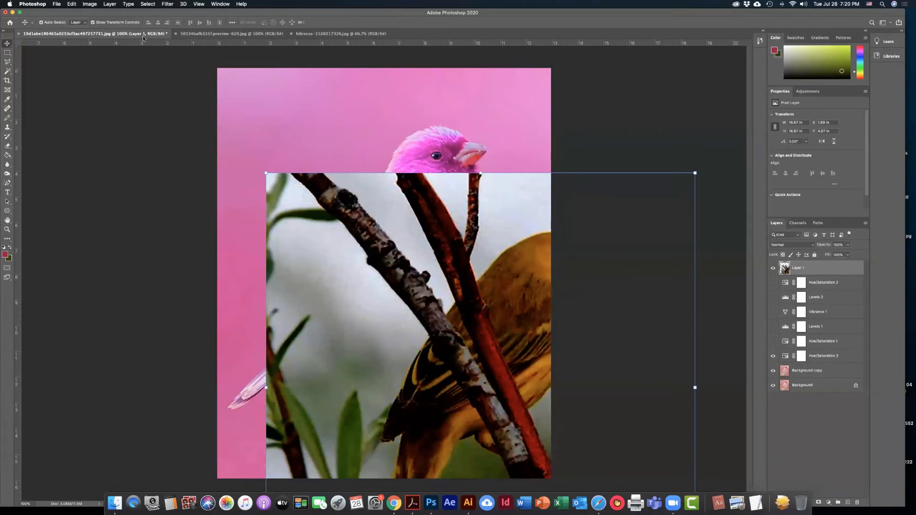
click(72, 4)
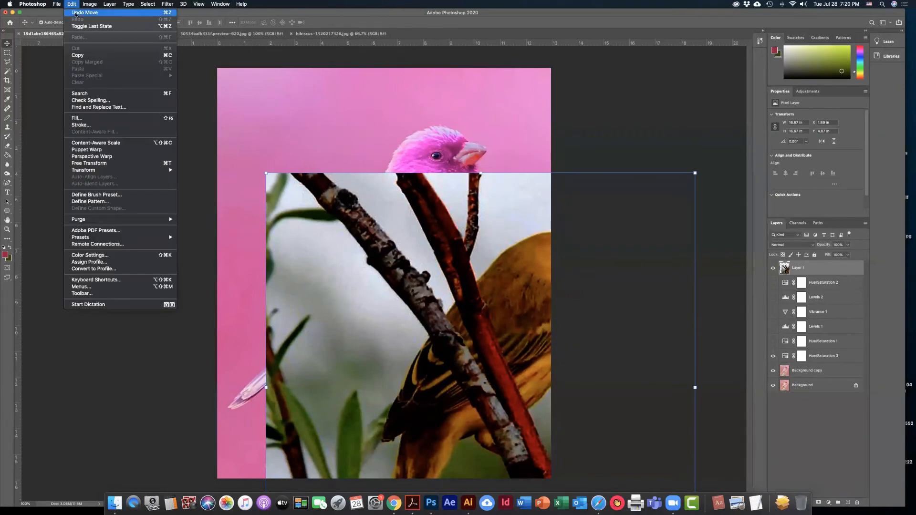
key(Escape)
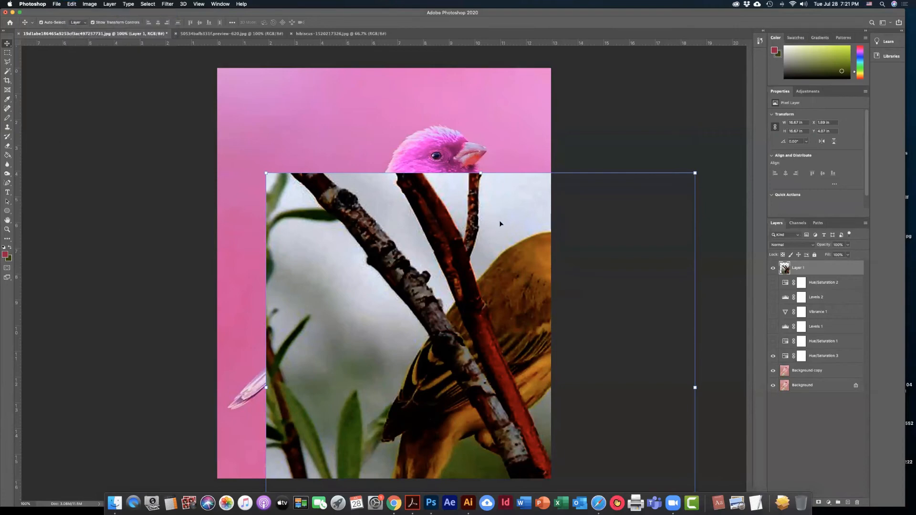
drag(440, 224, 320, 190)
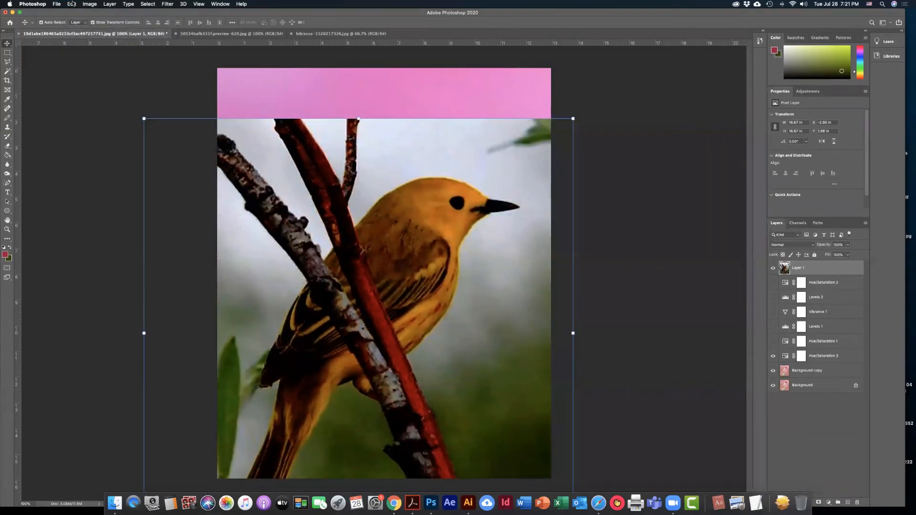
click(72, 4)
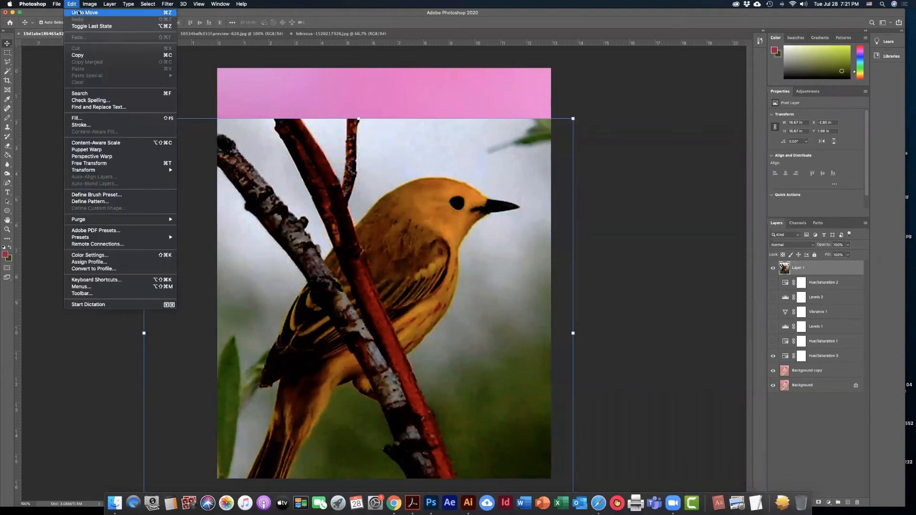
click(77, 13)
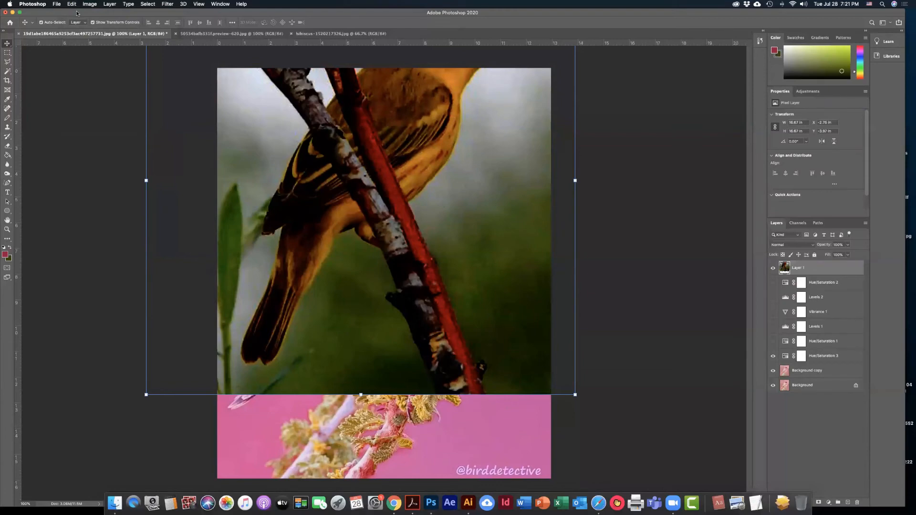
- Delete all hidden adjustment layers from the pink bird document in one operation
click(827, 283)
click(866, 224)
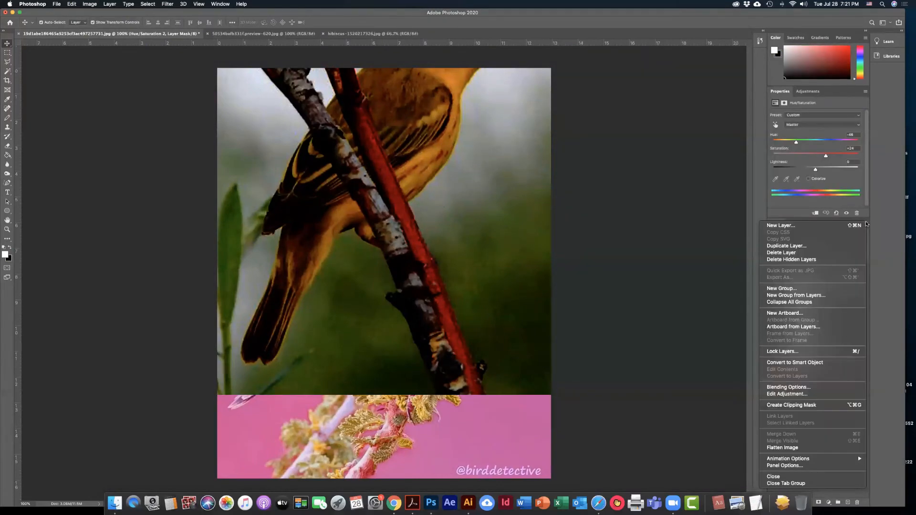
click(829, 259)
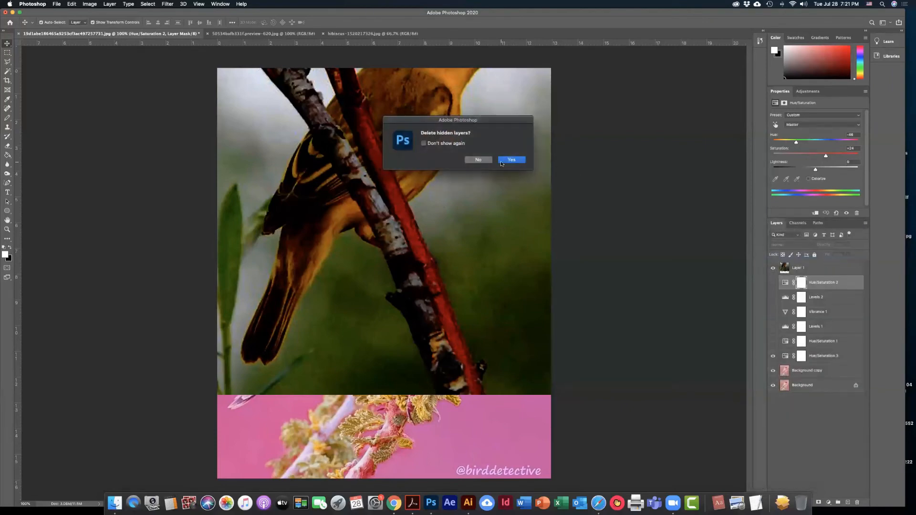
click(502, 163)
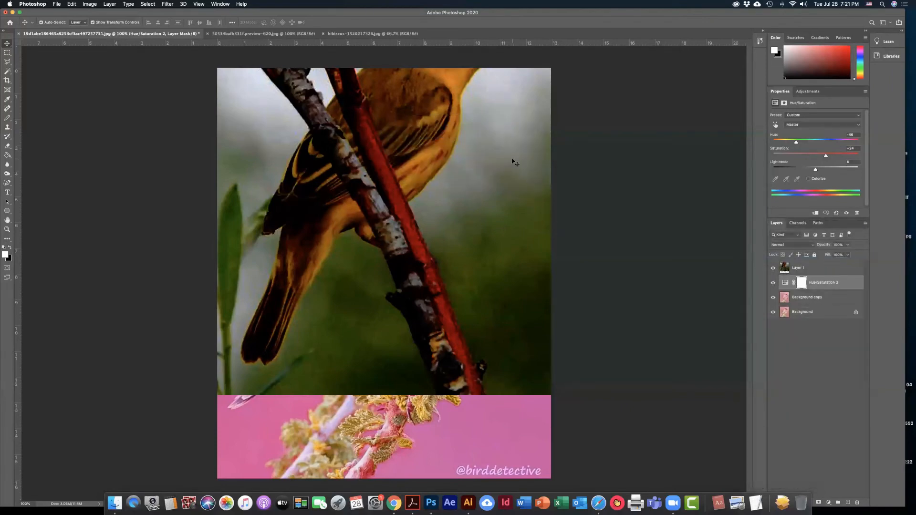
click(866, 224)
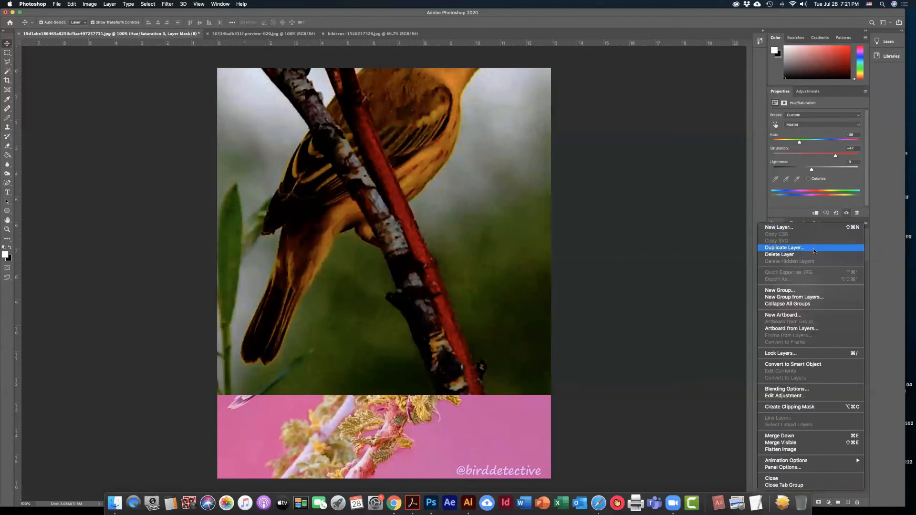
click(796, 252)
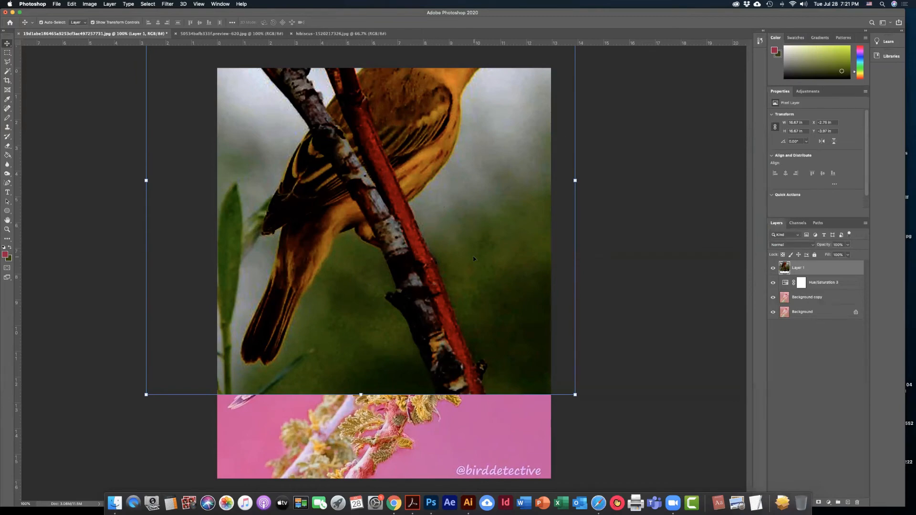
- Move the yellow bird layer to about X -1.44 in, Y 0.97 in, and test selecting layers directly on the canvas
drag(469, 224, 507, 310)
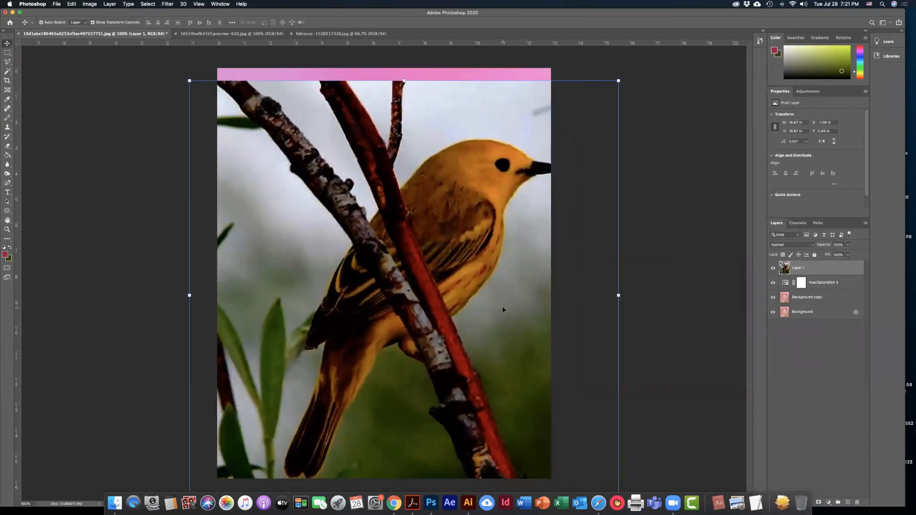
mouse_move(496, 166)
mouse_down()
mouse_move(496, 150)
mouse_move(486, 178)
mouse_up()
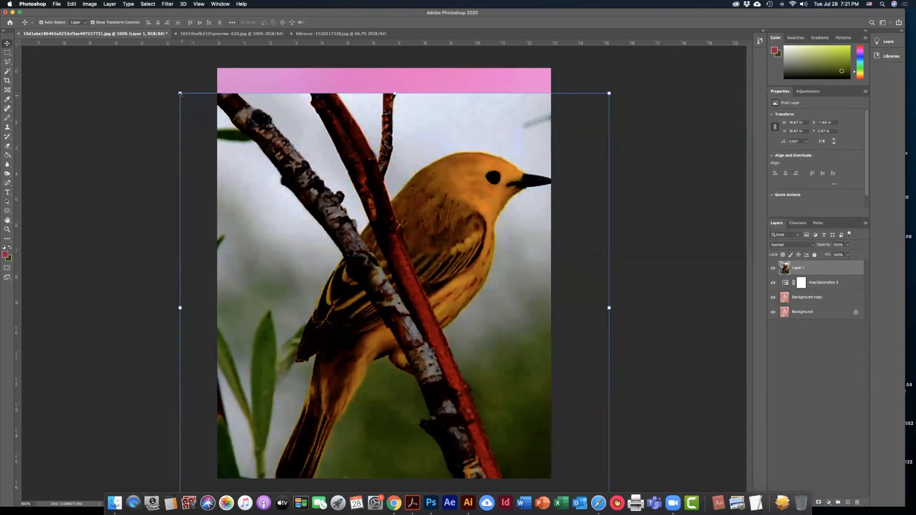
click(252, 78)
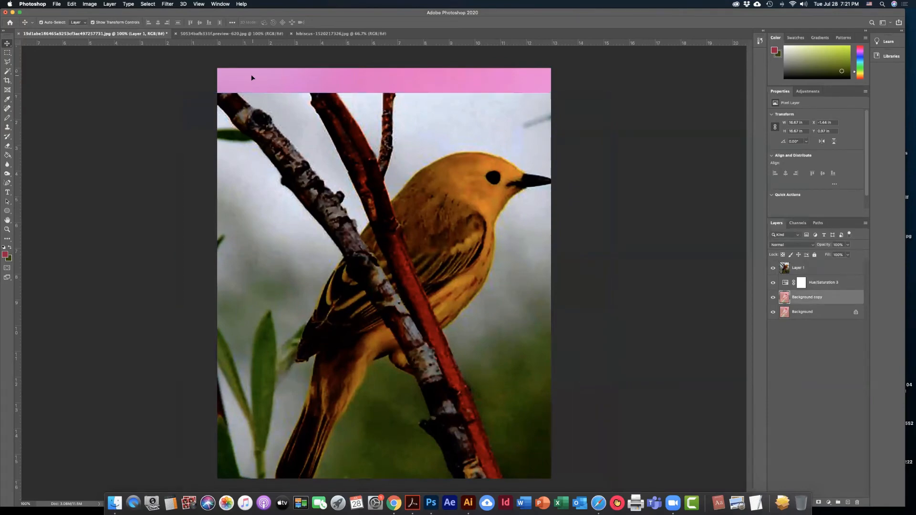
click(243, 108)
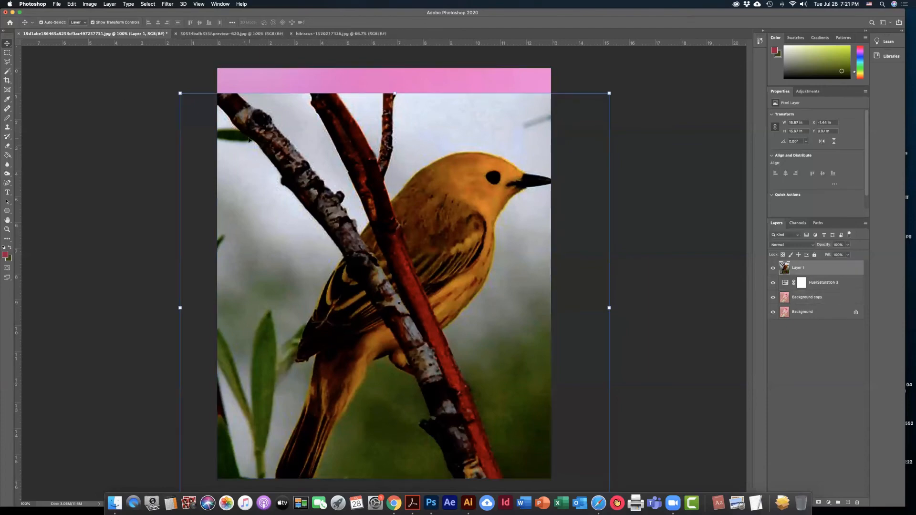
- Scale the yellow bird layer proportionally down to about 4.35 in square and place it at about X 0.46 in, Y 0.38 in
click(16, 55)
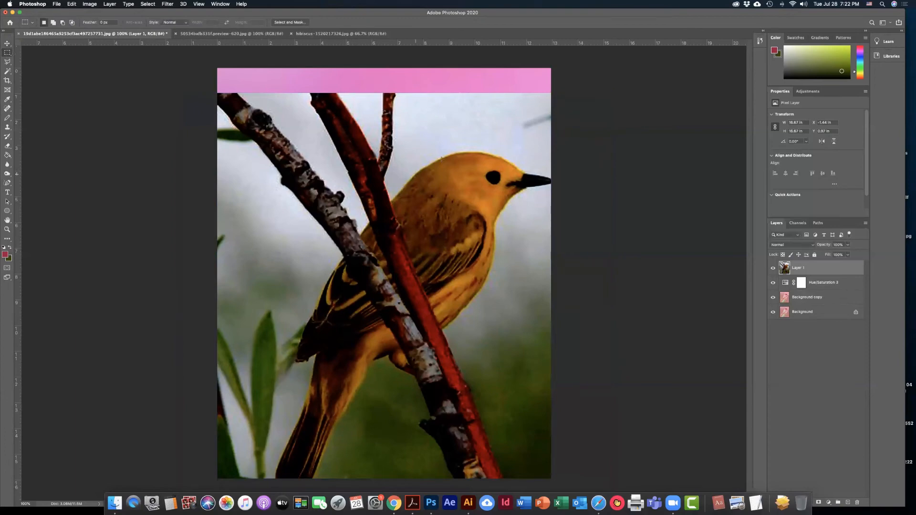
click(8, 45)
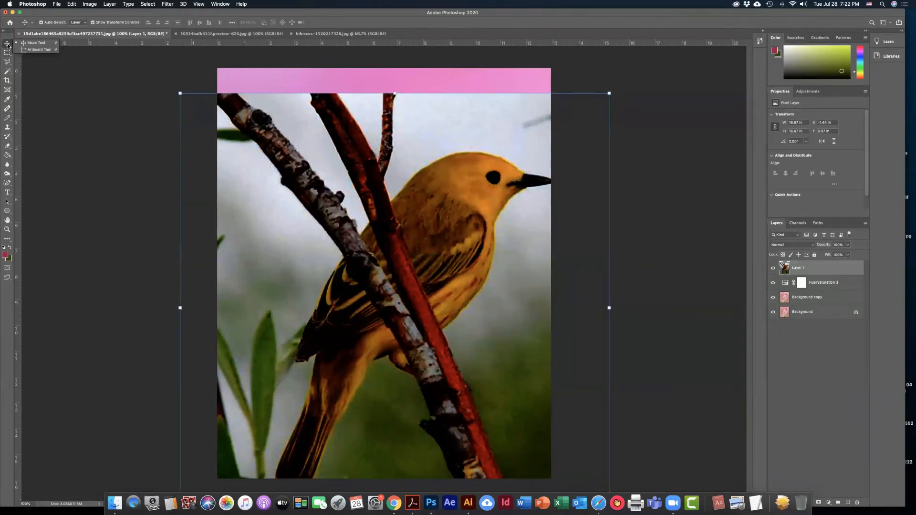
click(8, 44)
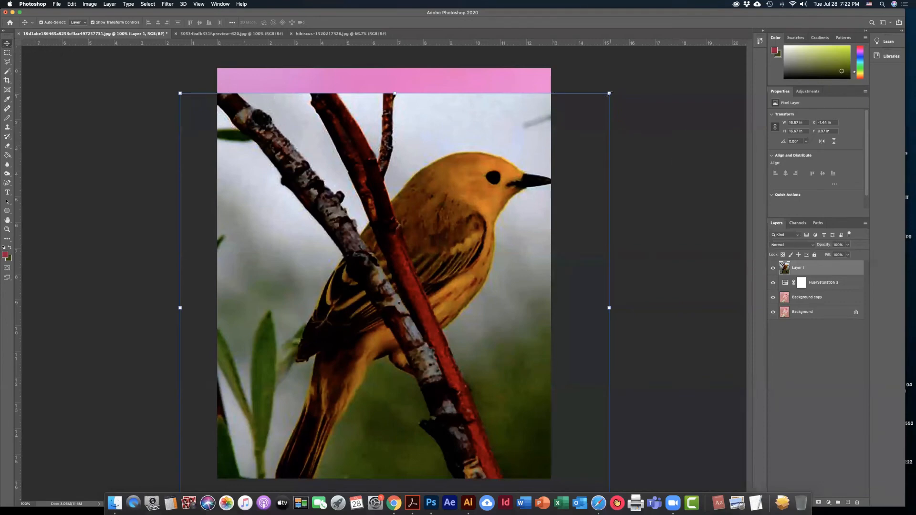
drag(608, 93, 408, 294)
drag(406, 231, 374, 308)
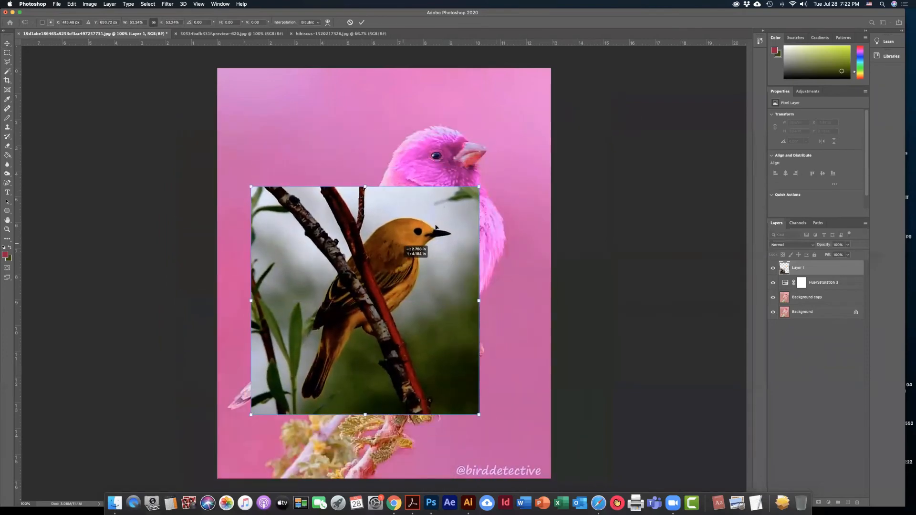
drag(516, 154, 583, 93)
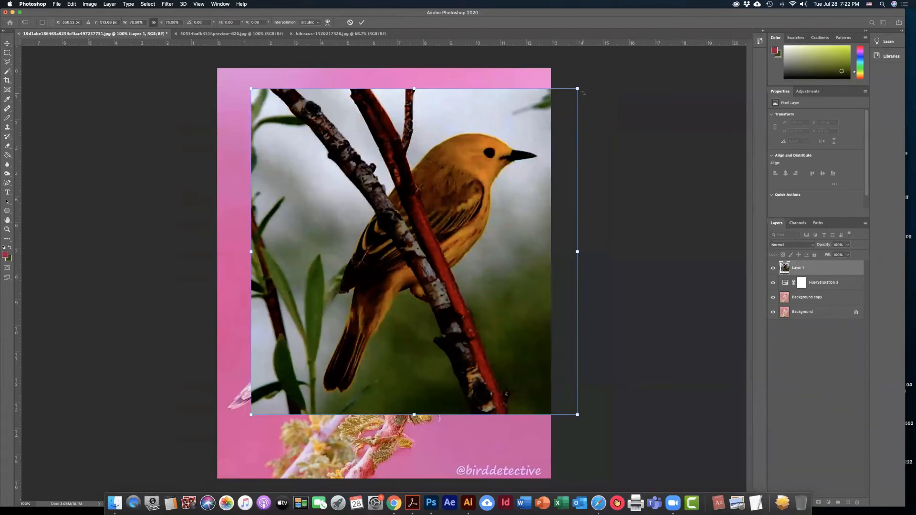
drag(577, 88, 362, 301)
drag(351, 351, 328, 146)
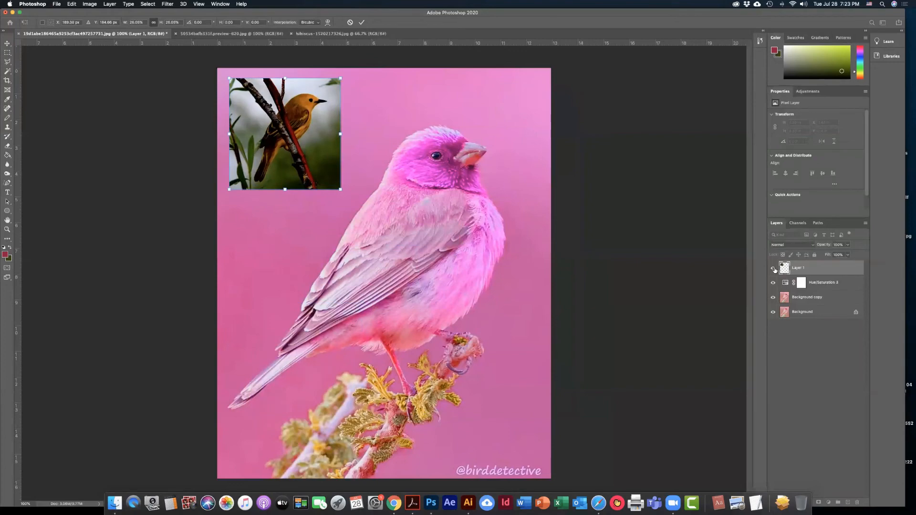
click(773, 269)
- Compare the image with and without the yellow bird layer, and test selecting layers directly on the canvas
click(773, 268)
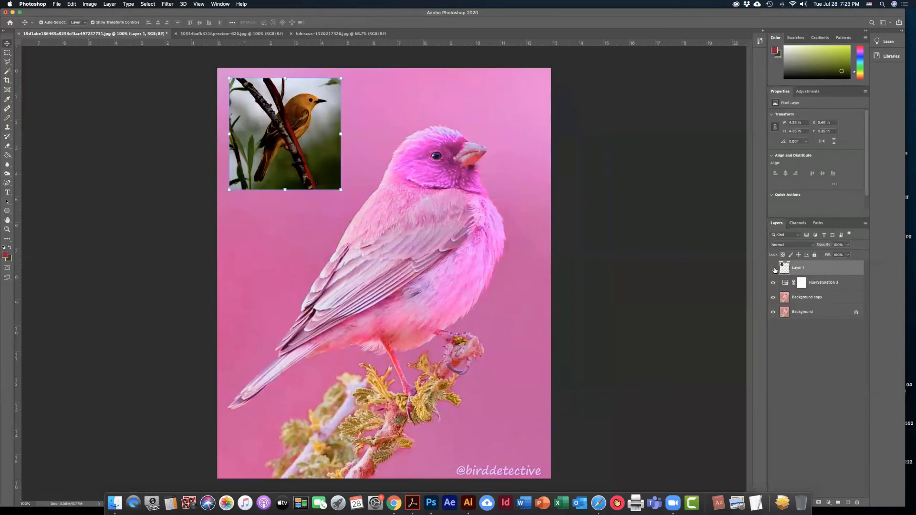
click(773, 268)
click(773, 268)
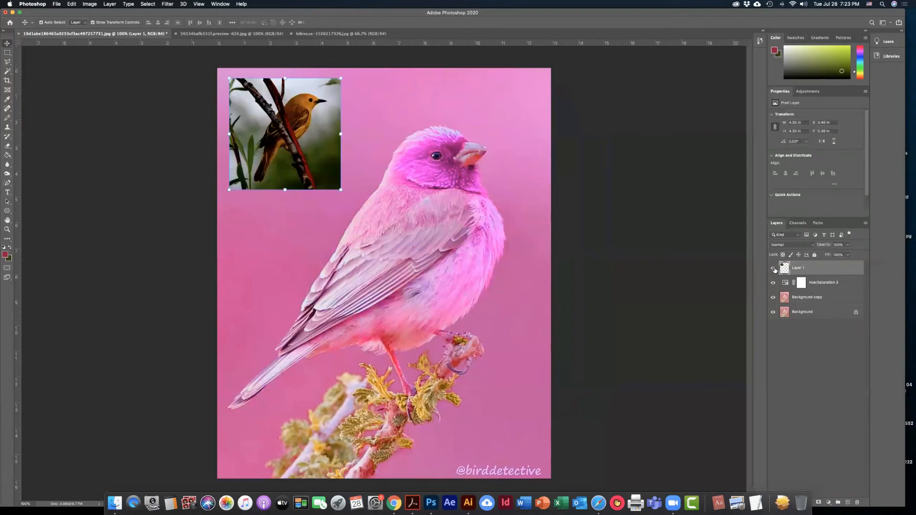
click(167, 125)
click(295, 147)
click(506, 188)
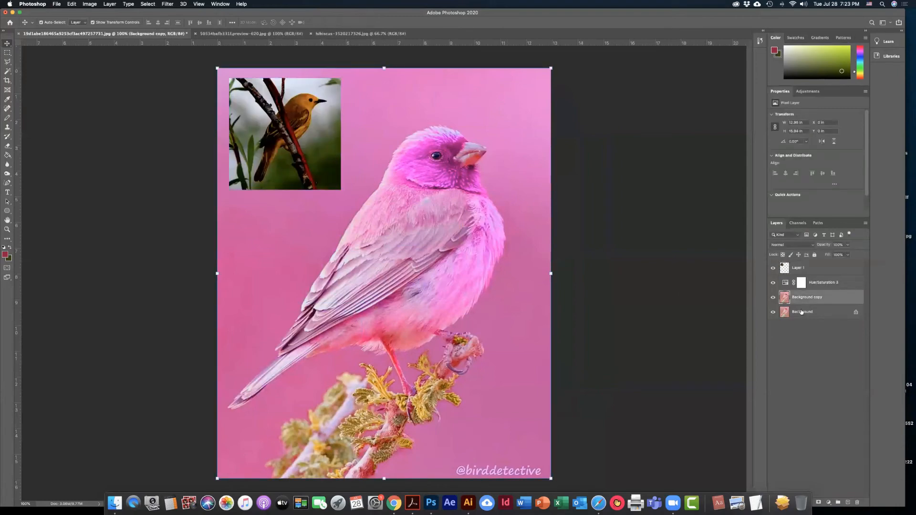
- Preview the image without the Hue/Saturation 3 layer, and review that layer's settings and available layer commands
click(772, 282)
click(773, 283)
click(824, 283)
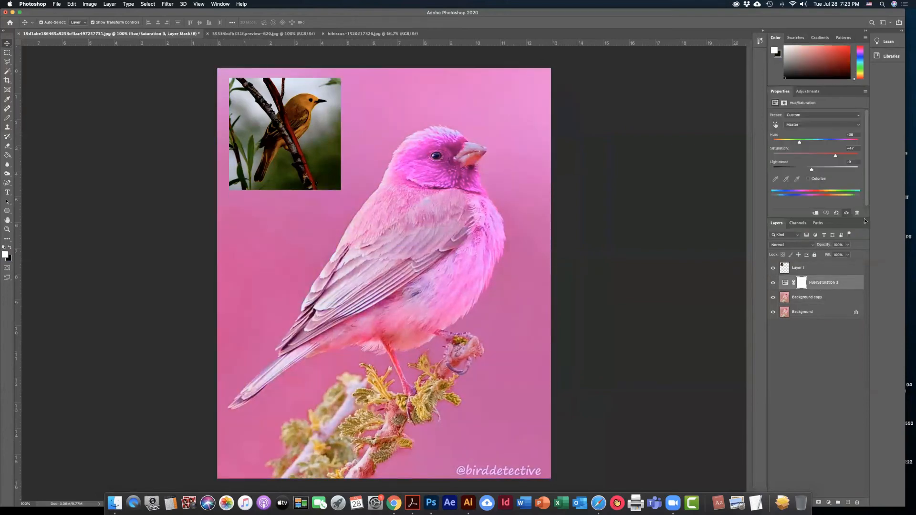
click(865, 222)
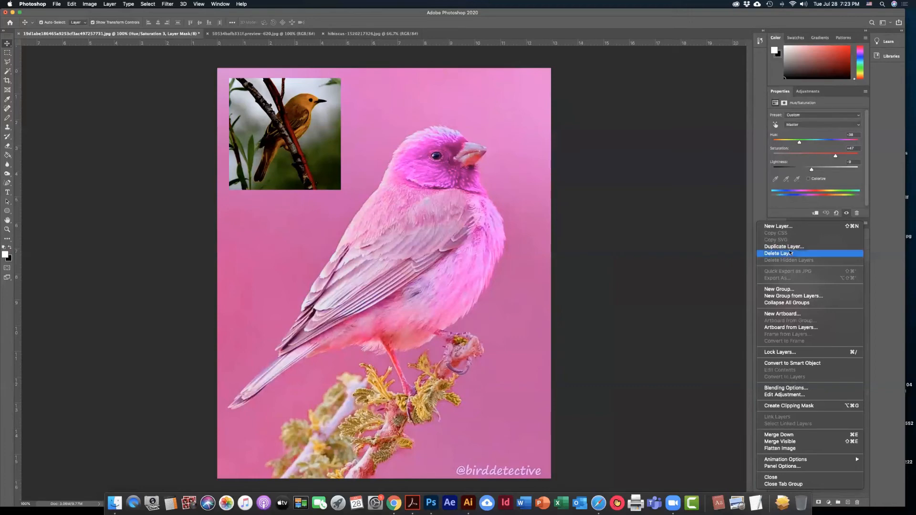
click(635, 233)
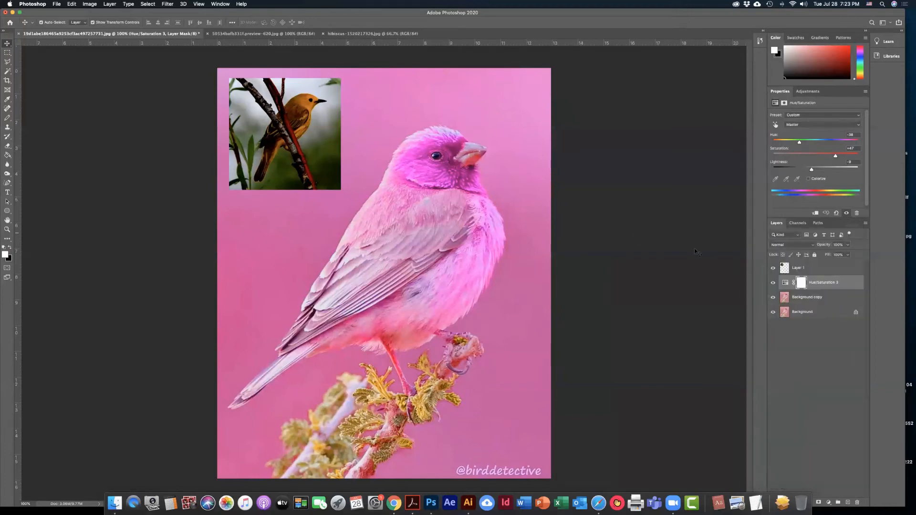
- Hide the Hue/Saturation 3 layer and shift the yellow bird layer slightly sideways to about X 0.63 in
click(773, 283)
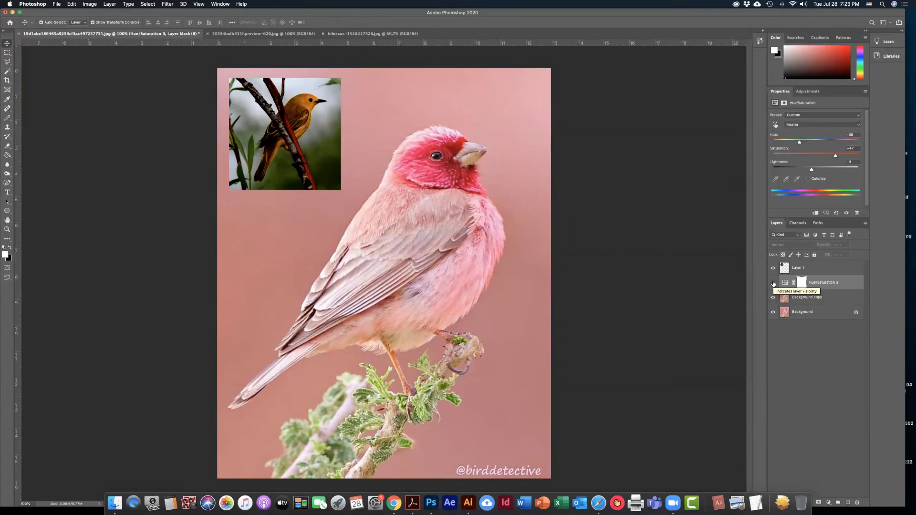
click(773, 283)
drag(322, 131, 326, 131)
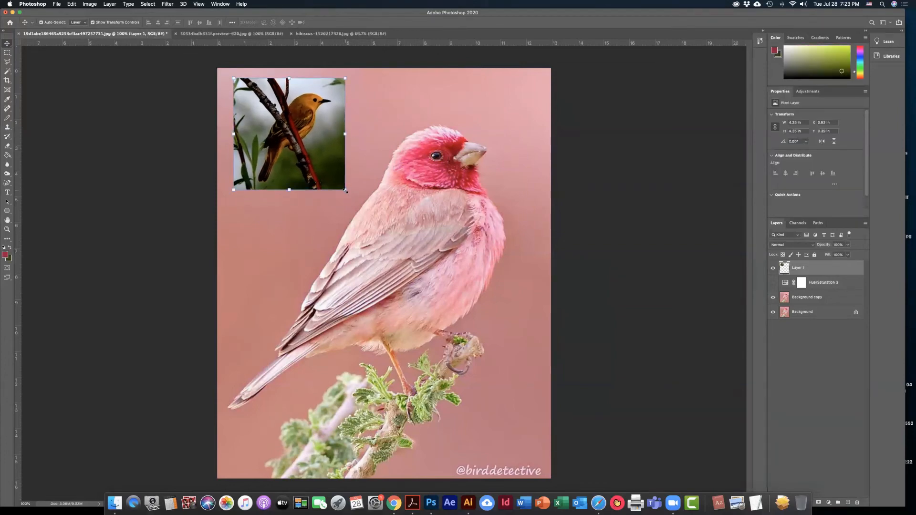
- Try scaling and stretching the yellow bird layer out of proportion, ending at about 11.7 in wide by 3.9 in high
drag(346, 191, 297, 144)
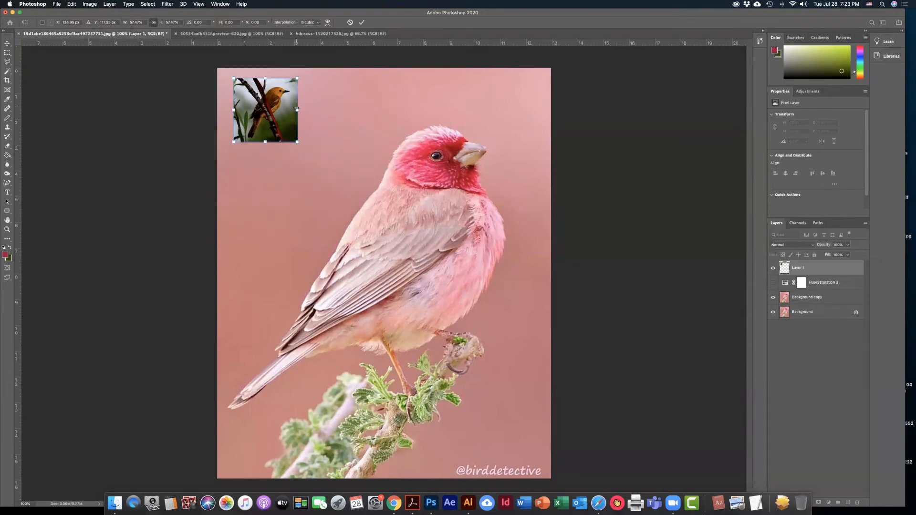
mouse_move(300, 110)
mouse_down()
mouse_move(345, 109)
mouse_move(280, 110)
mouse_move(354, 113)
mouse_move(308, 112)
mouse_up()
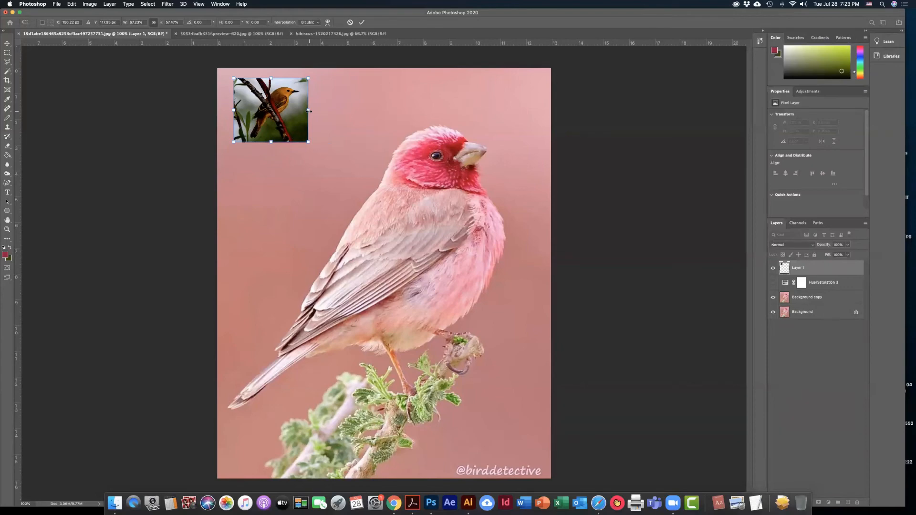
drag(309, 111, 397, 110)
drag(315, 142, 315, 287)
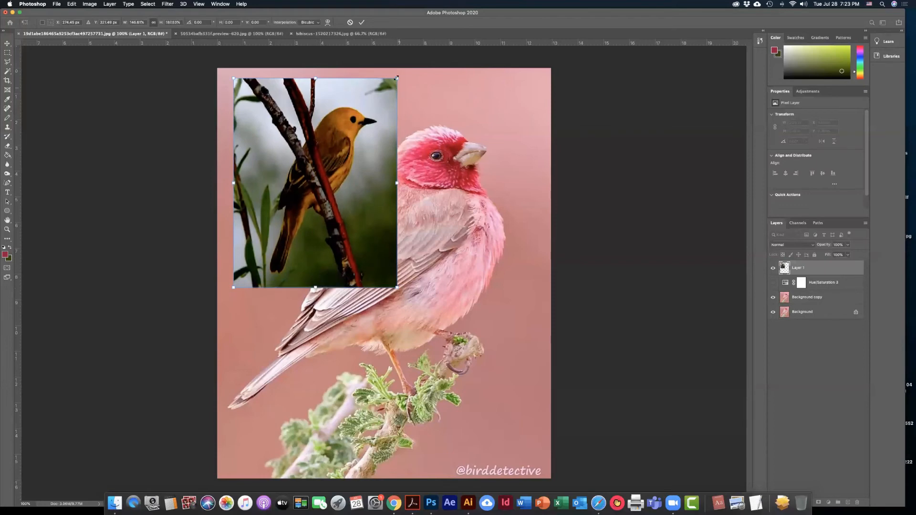
drag(396, 77, 426, 134)
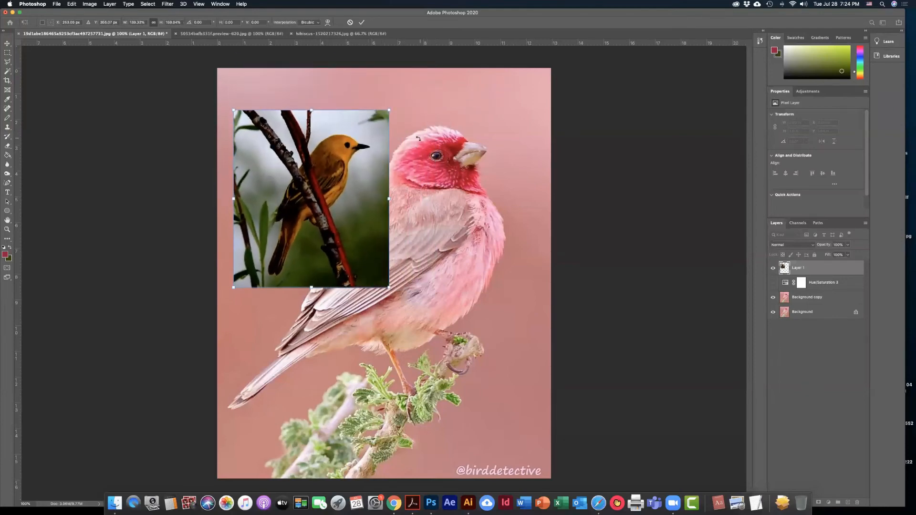
drag(390, 110, 444, 189)
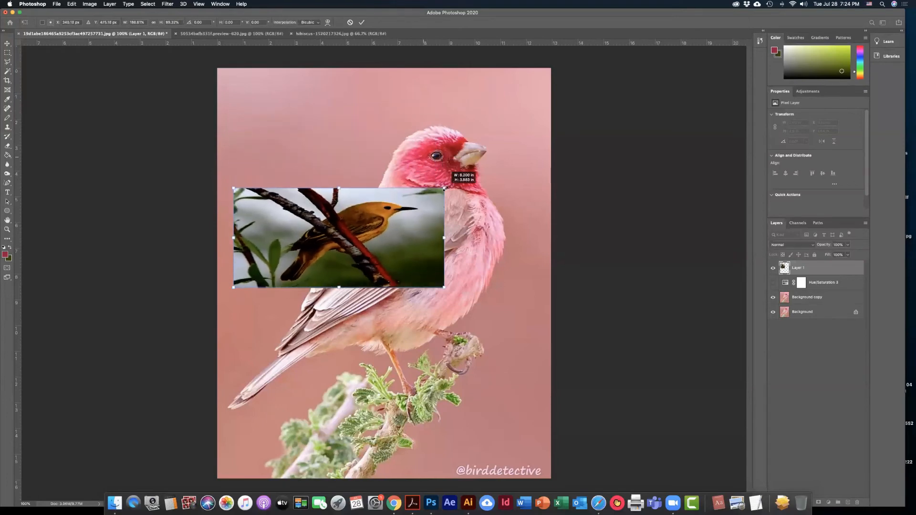
drag(444, 238, 533, 238)
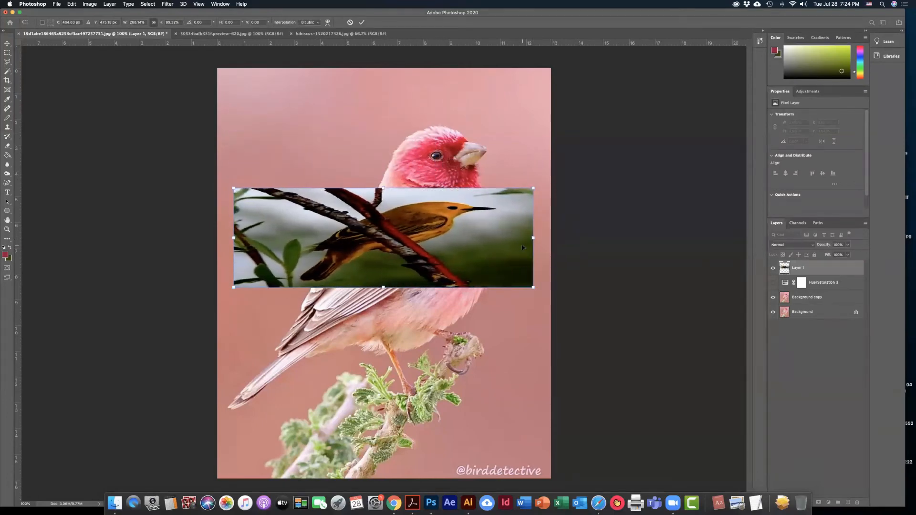
key(Return)
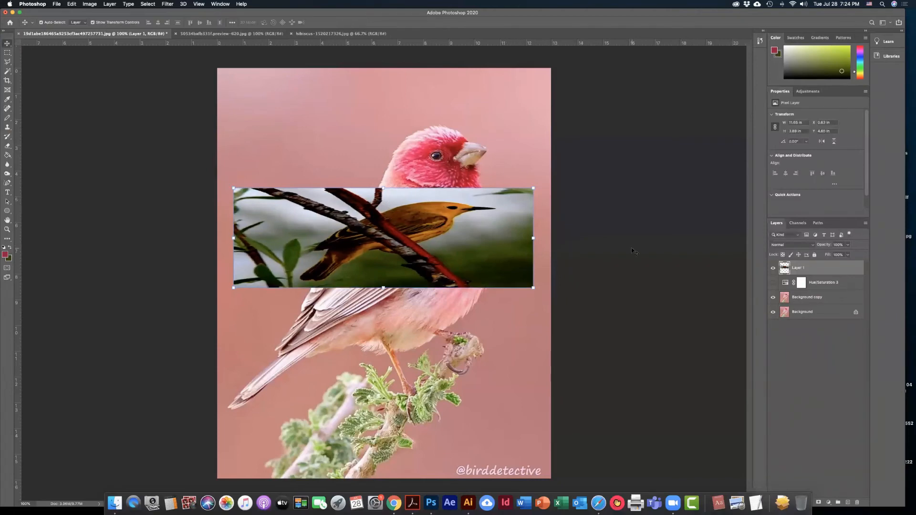
- Undo the yellow bird's free transform, its last move, and the Hue/Saturation 3 visibility change
click(72, 4)
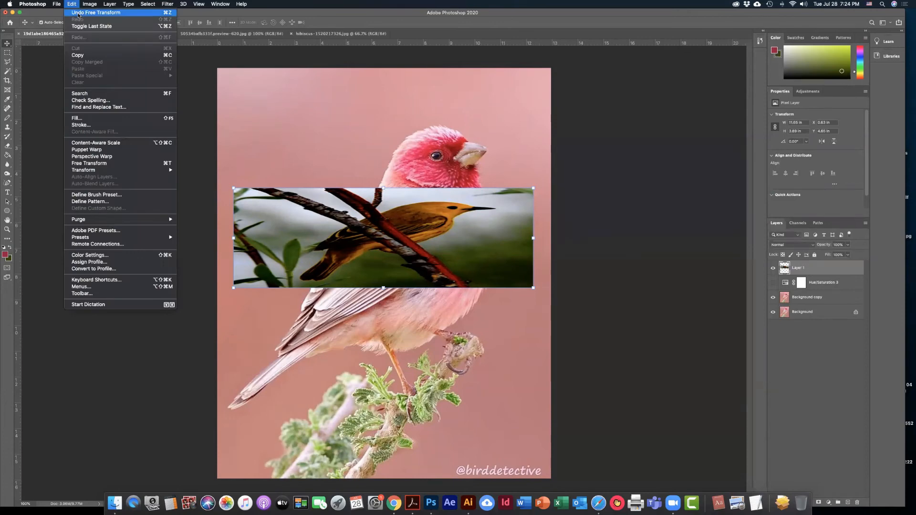
click(79, 13)
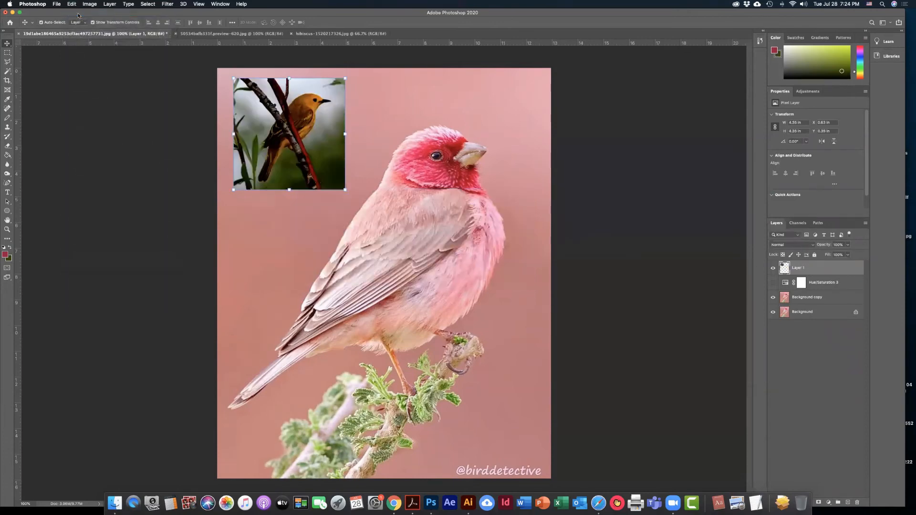
click(72, 3)
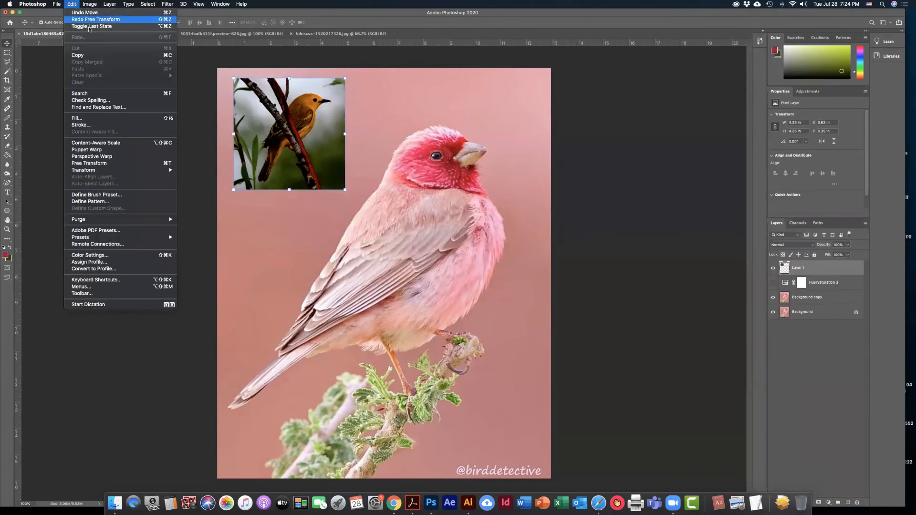
click(96, 14)
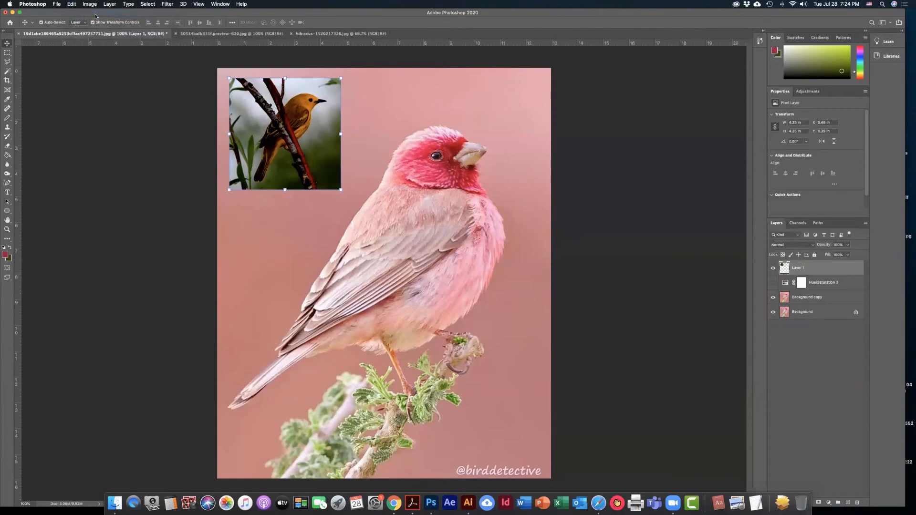
click(89, 4)
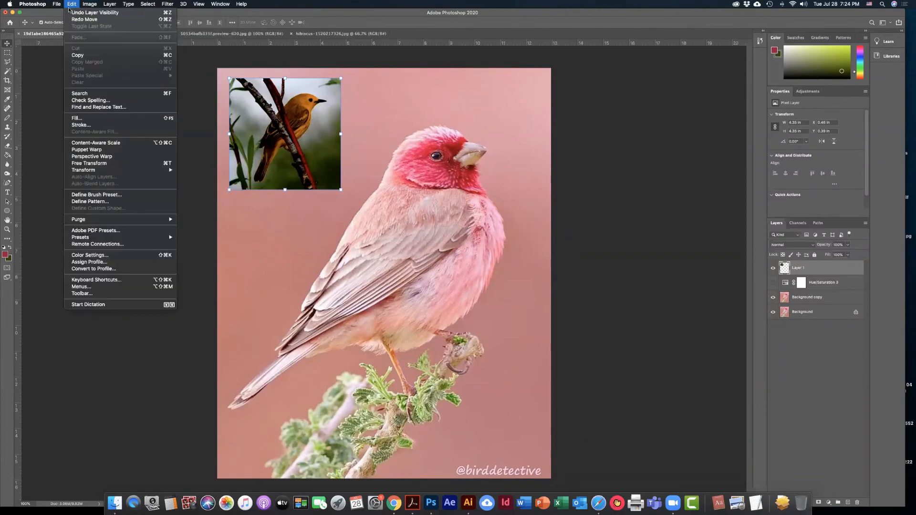
click(74, 13)
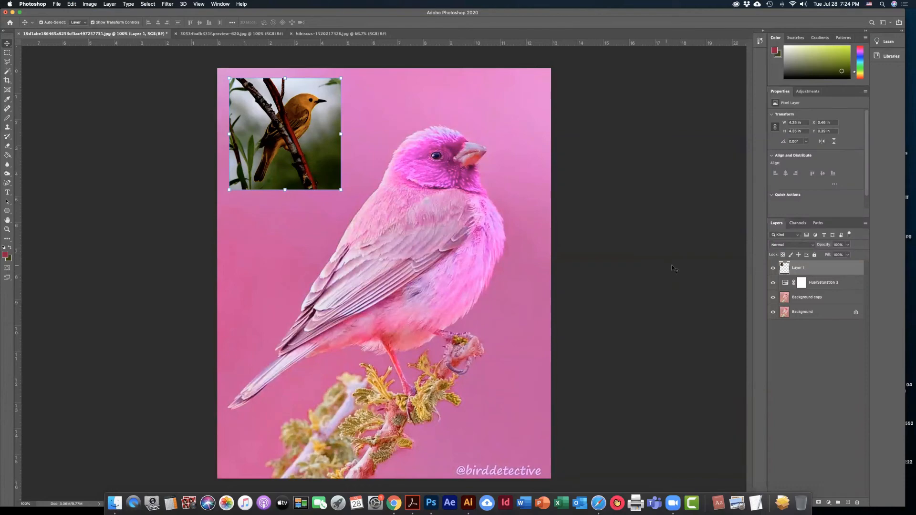
- Hide the Hue/Saturation 3 layer and enlarge the yellow bird layer proportionally to about 7.86 in square with Free Transform
click(774, 284)
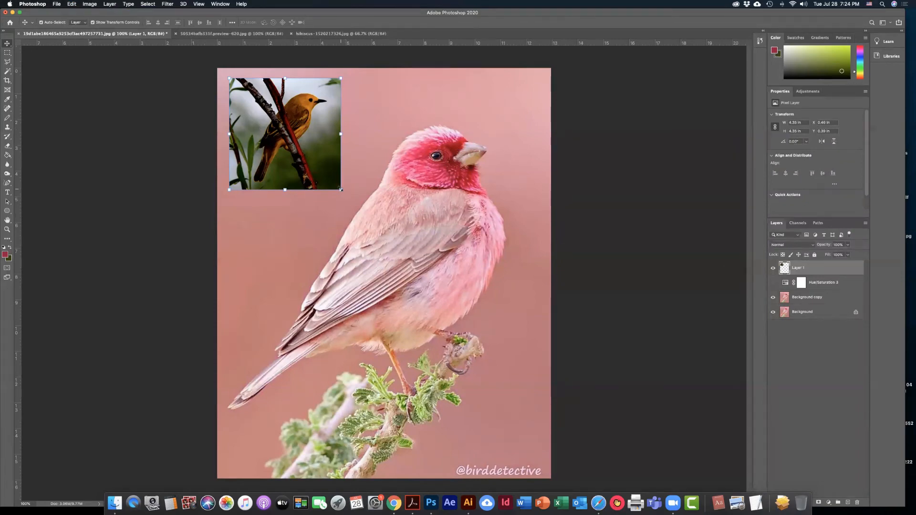
click(89, 4)
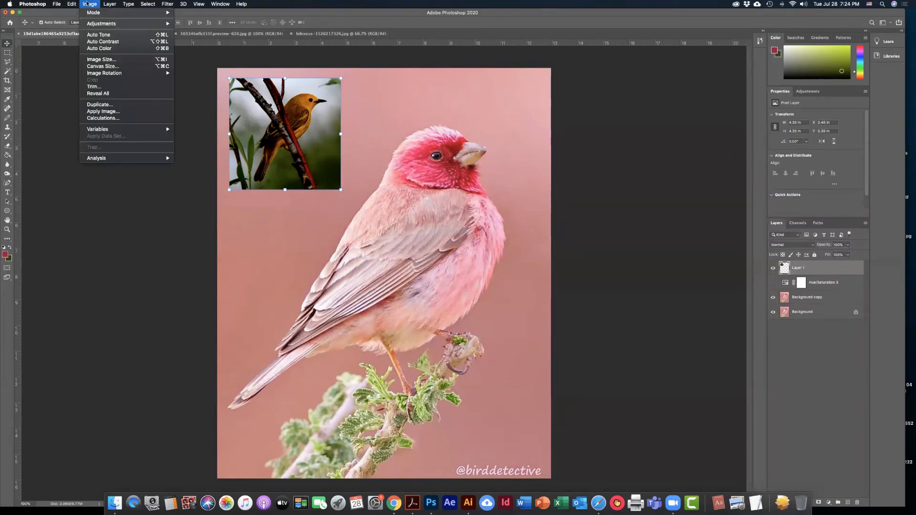
mouse_move(70, 4)
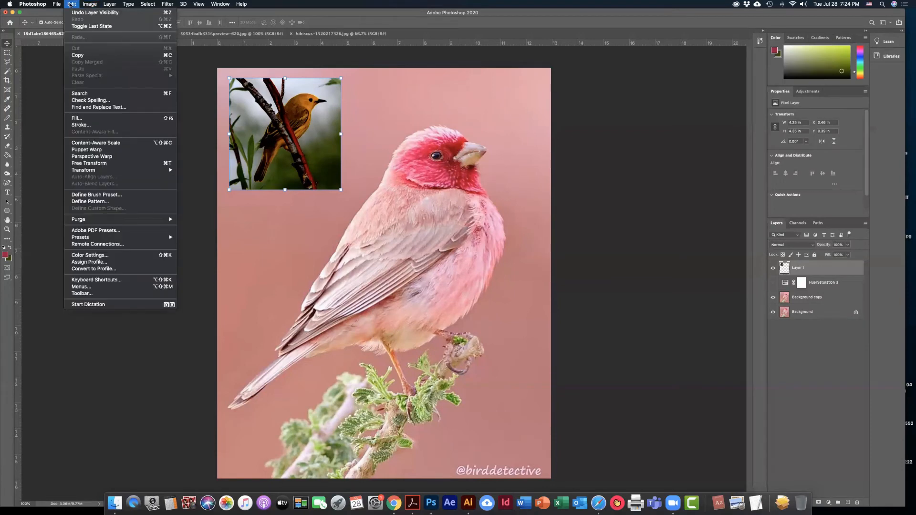
click(114, 164)
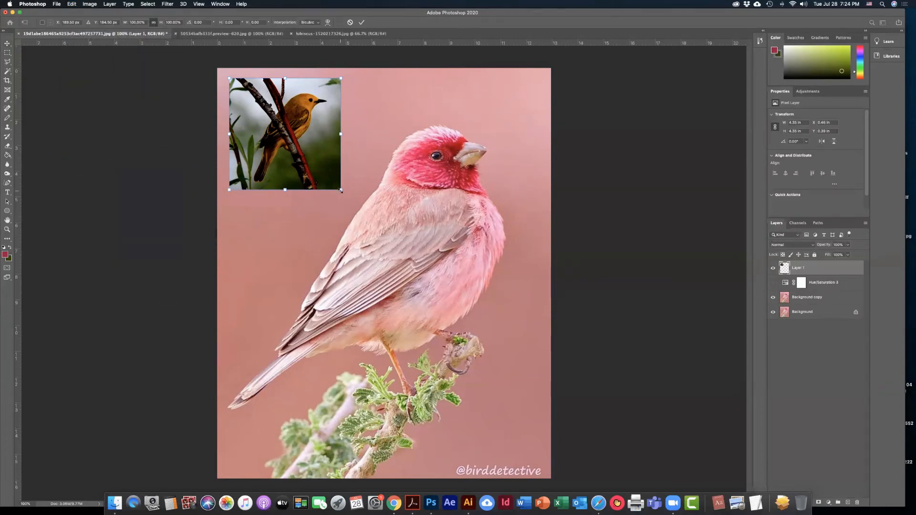
drag(341, 190, 438, 267)
click(89, 4)
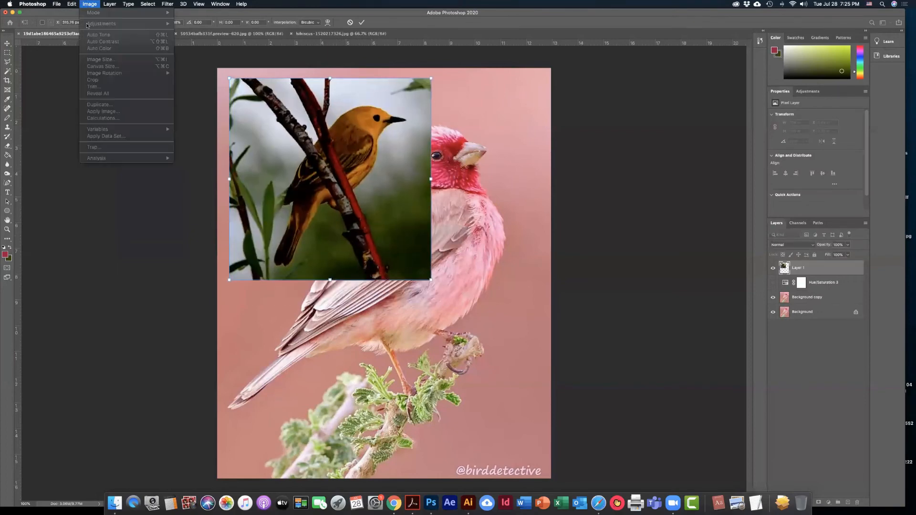
click(186, 111)
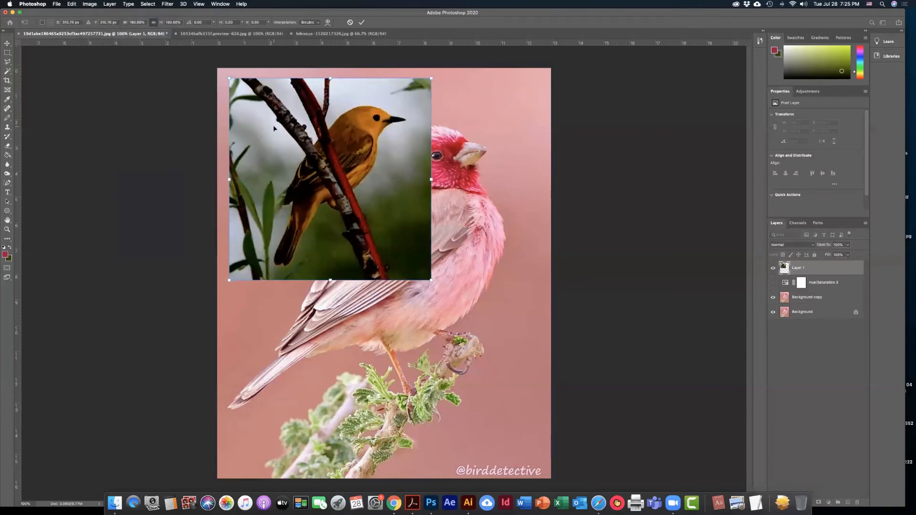
key(Return)
- Shrink the yellow bird layer proportionally to about 59% with Free Transform
click(89, 4)
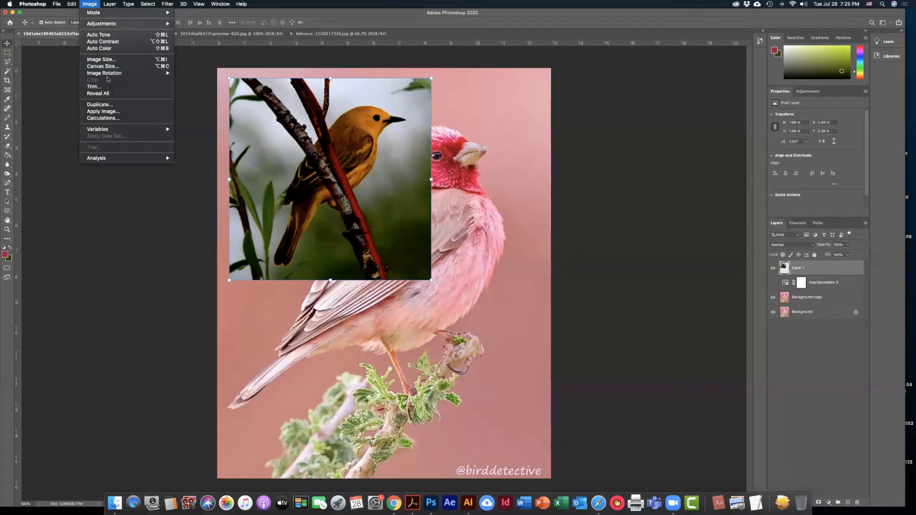
mouse_move(72, 4)
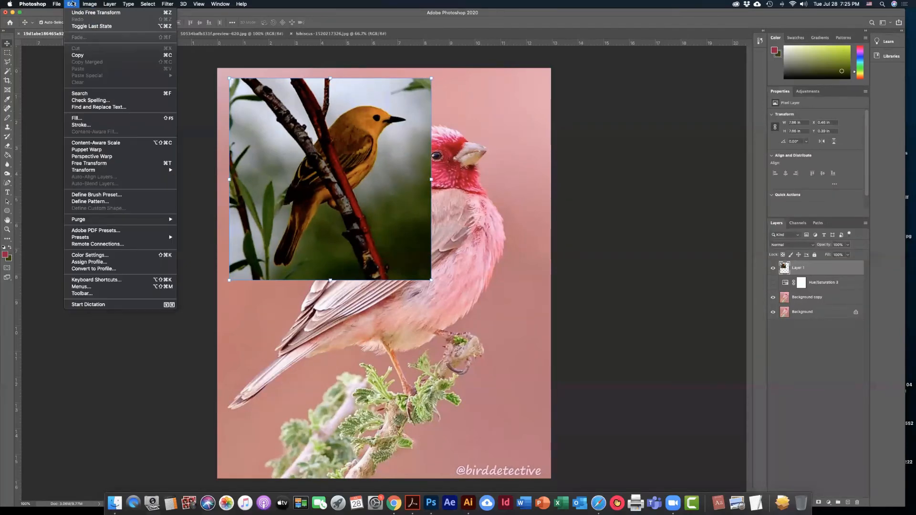
click(115, 166)
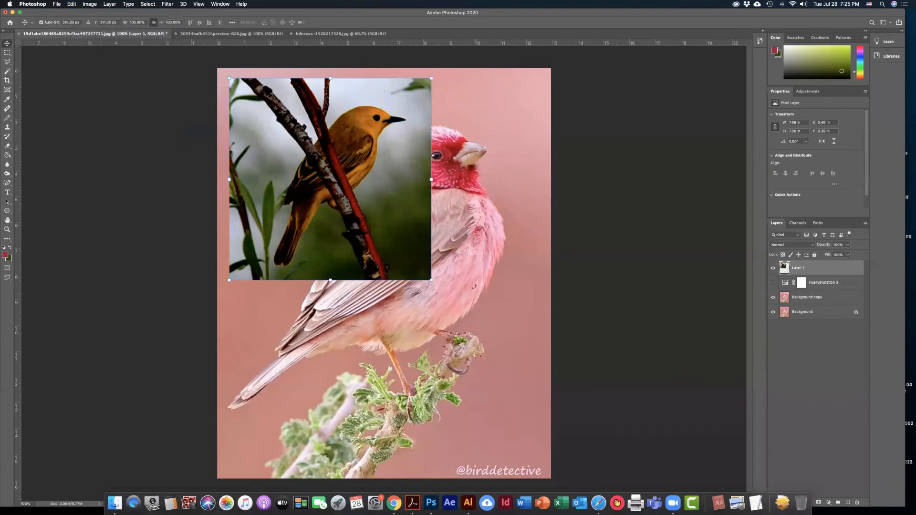
drag(431, 280, 332, 192)
- Enlarge the yellow bird layer with Transform Scale to about 7 in square and shift it to about X 0.25 in, Y 0.21 in
click(71, 4)
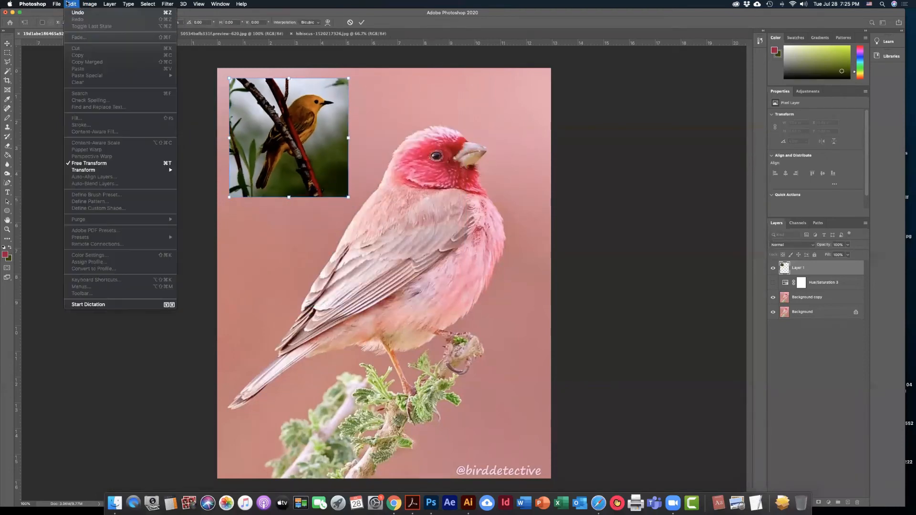
mouse_move(106, 173)
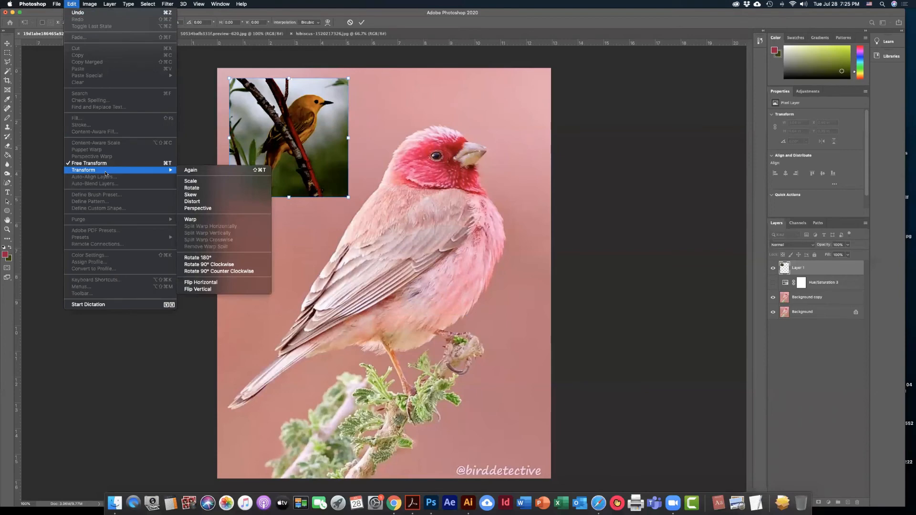
click(243, 181)
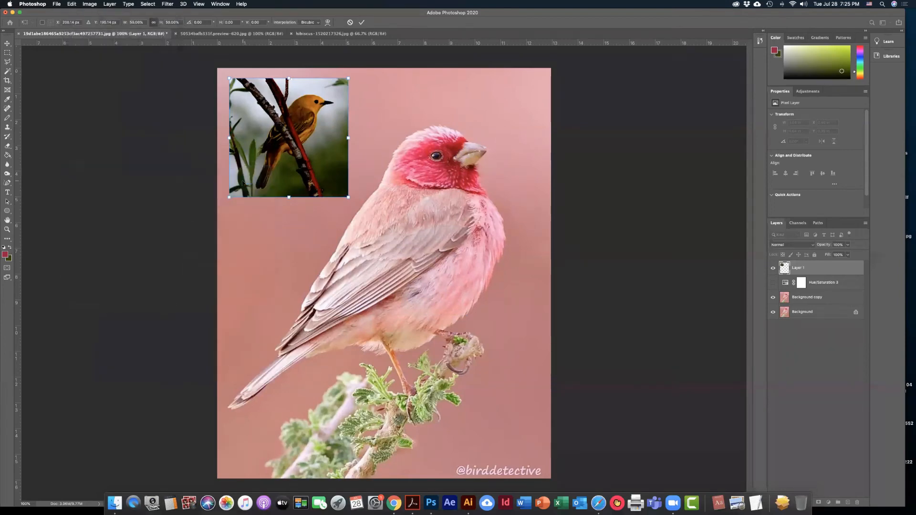
drag(347, 198, 477, 244)
drag(384, 236, 379, 232)
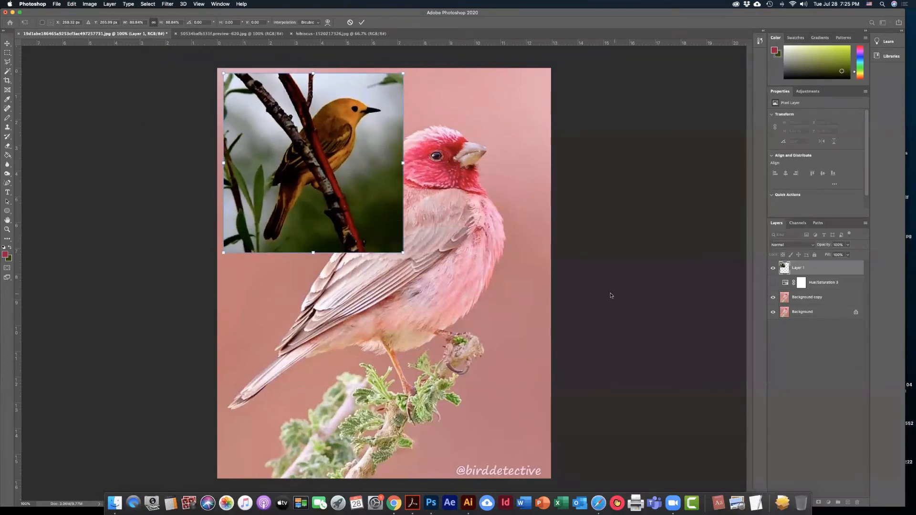
key(Return)
- Try distorting the yellow bird layer by pulling its lower right corner slightly inward
click(90, 4)
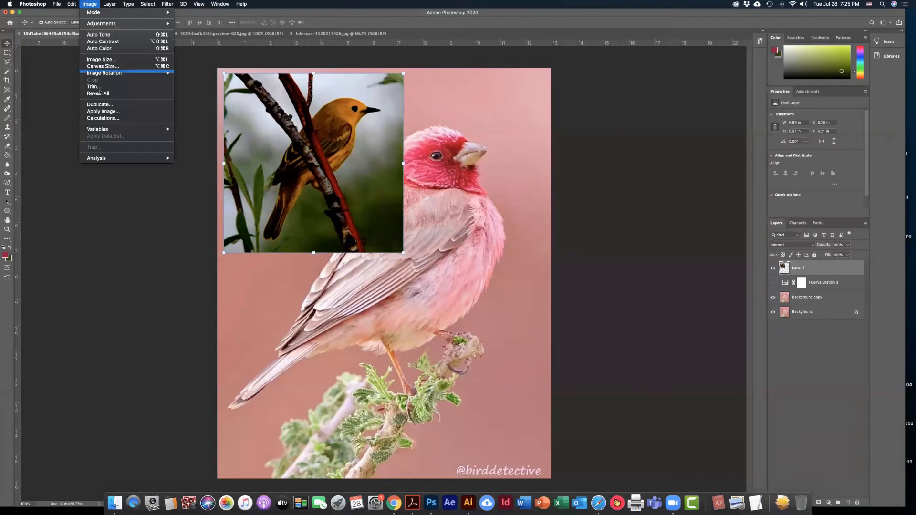
mouse_move(71, 4)
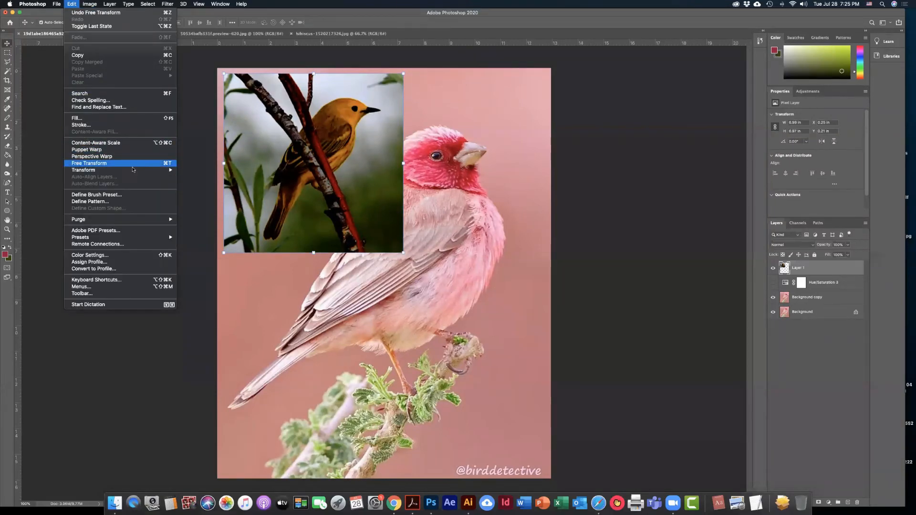
mouse_move(133, 170)
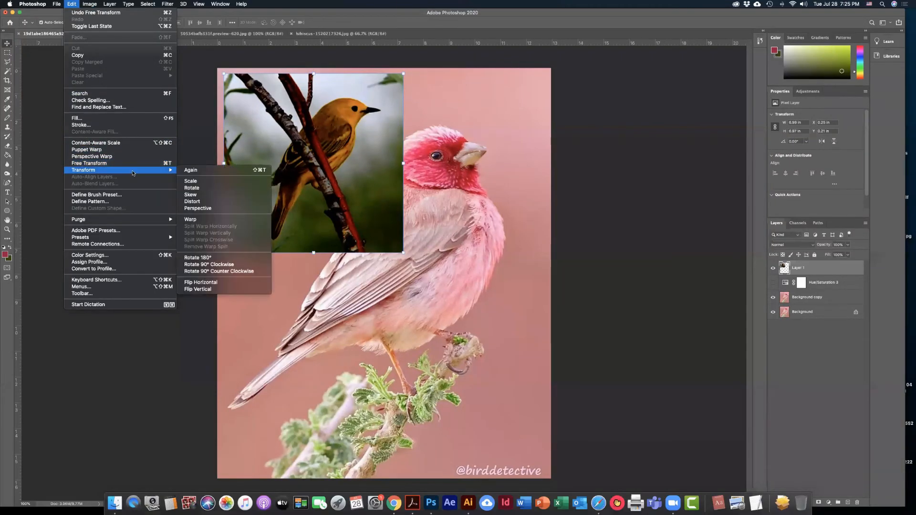
click(222, 202)
mouse_move(404, 251)
mouse_down()
mouse_move(364, 206)
mouse_move(358, 210)
mouse_move(403, 252)
mouse_move(389, 248)
mouse_move(362, 206)
mouse_move(401, 260)
mouse_move(392, 249)
mouse_up()
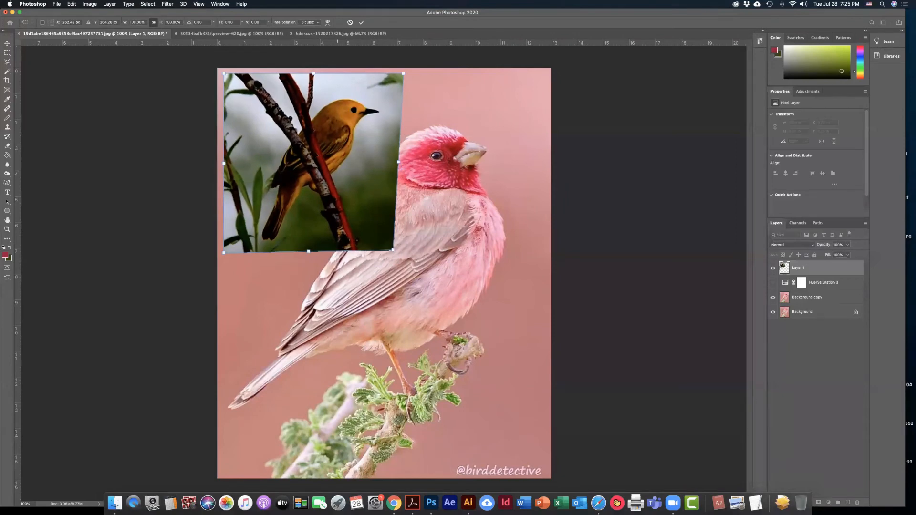
key(Return)
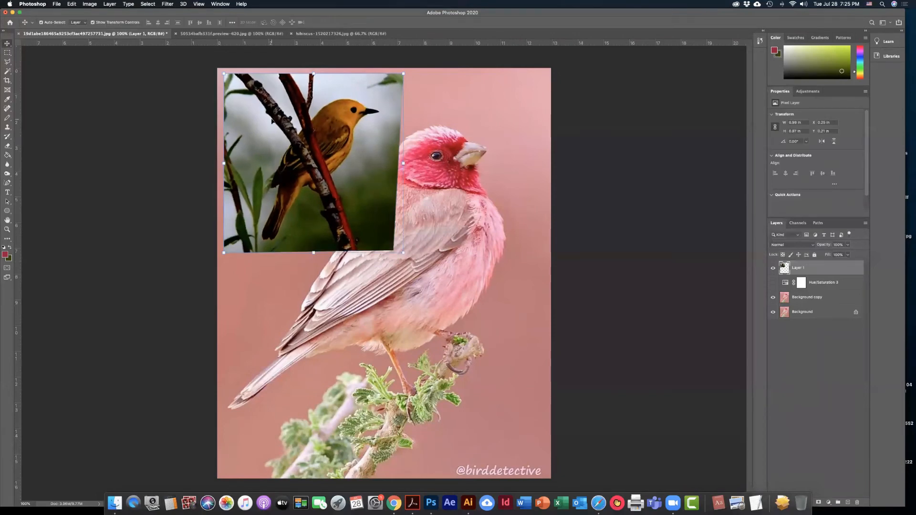
- Undo the corner distortion of the yellow bird layer
click(90, 4)
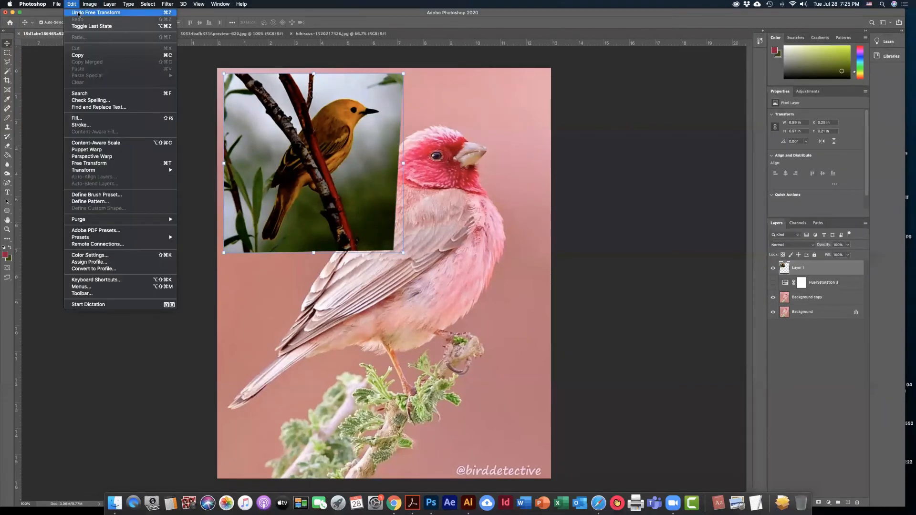
click(170, 13)
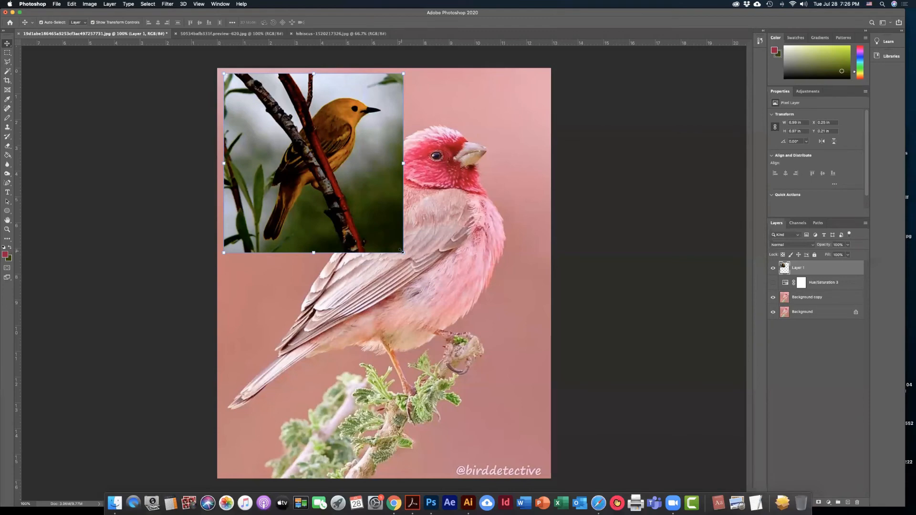
click(72, 4)
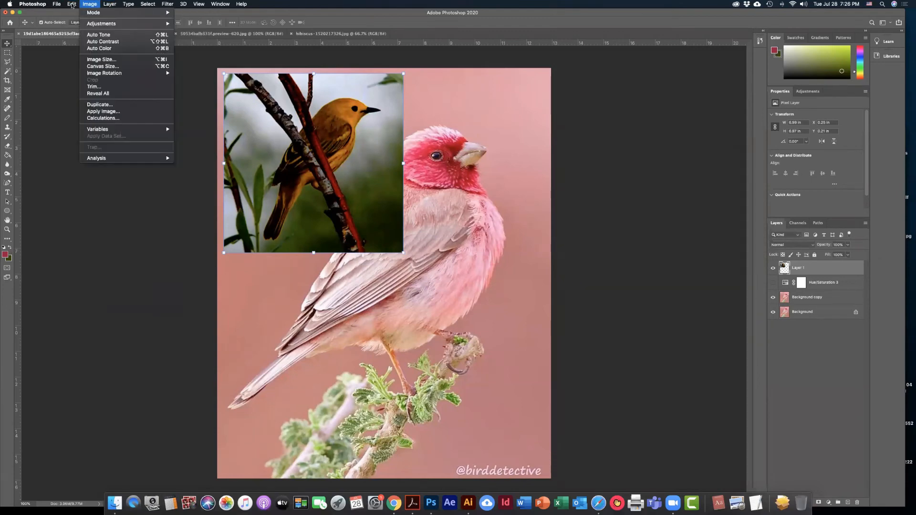
click(328, 157)
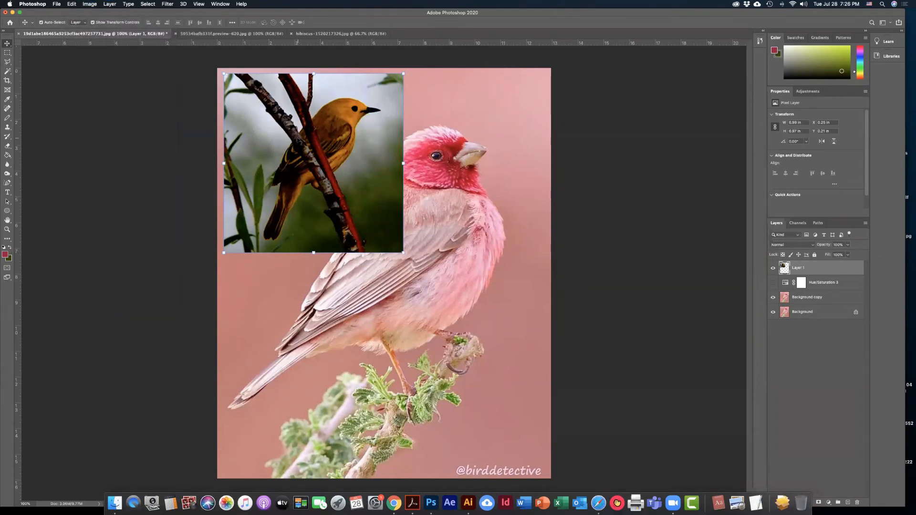
click(56, 4)
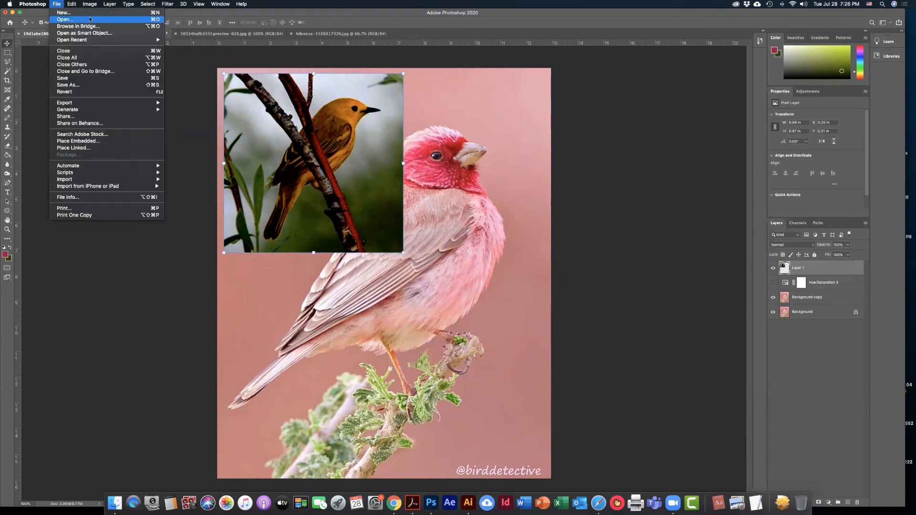
mouse_move(84, 4)
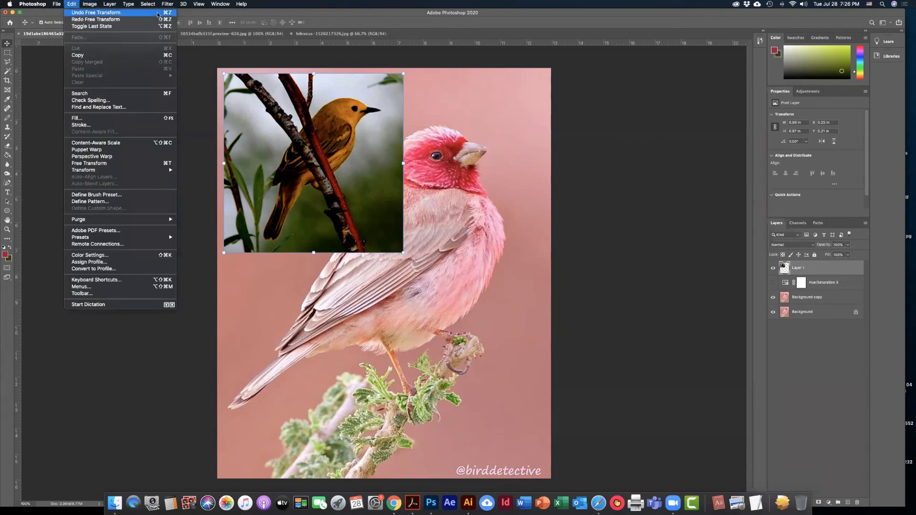
- Shrink the yellow bird layer to about 4.26 in wide by 4.31 in high in the upper left corner of the canvas
click(402, 258)
drag(403, 253, 328, 168)
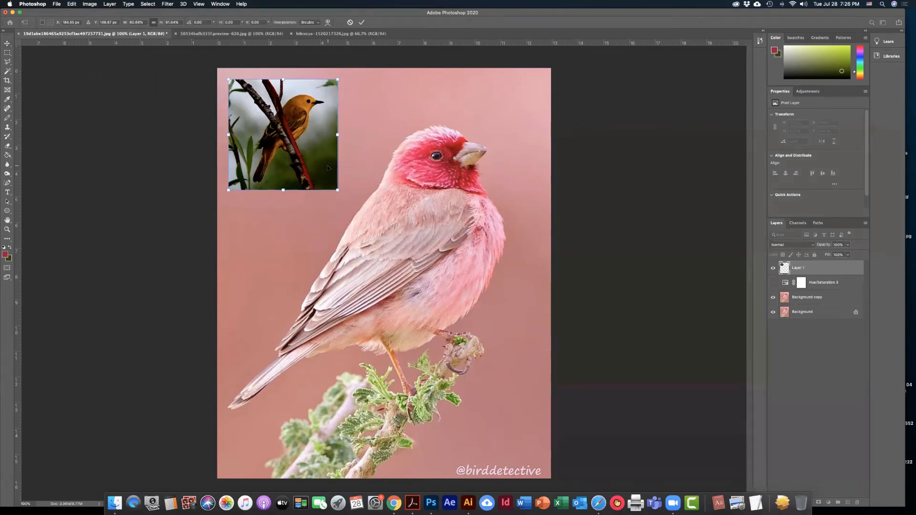
key(Return)
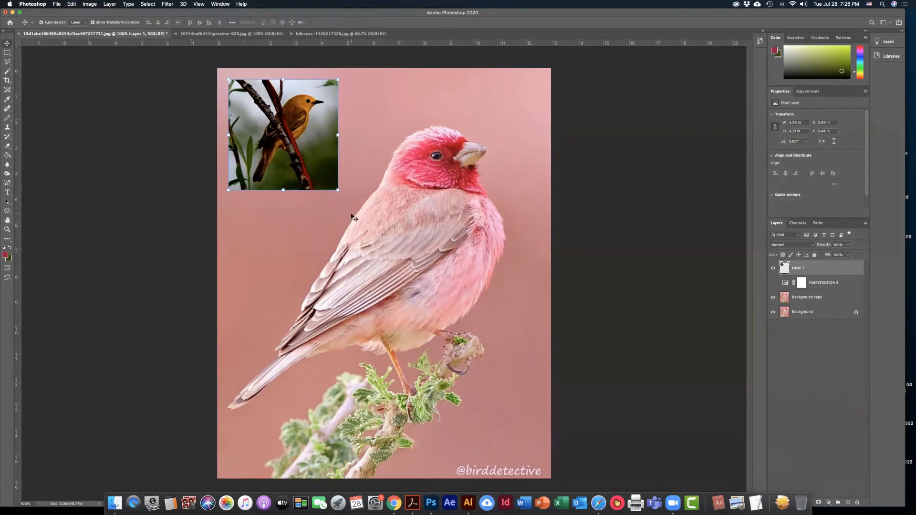
click(604, 222)
click(317, 170)
- Copy the hibiscus image into the pink bird document as a new layer
click(325, 34)
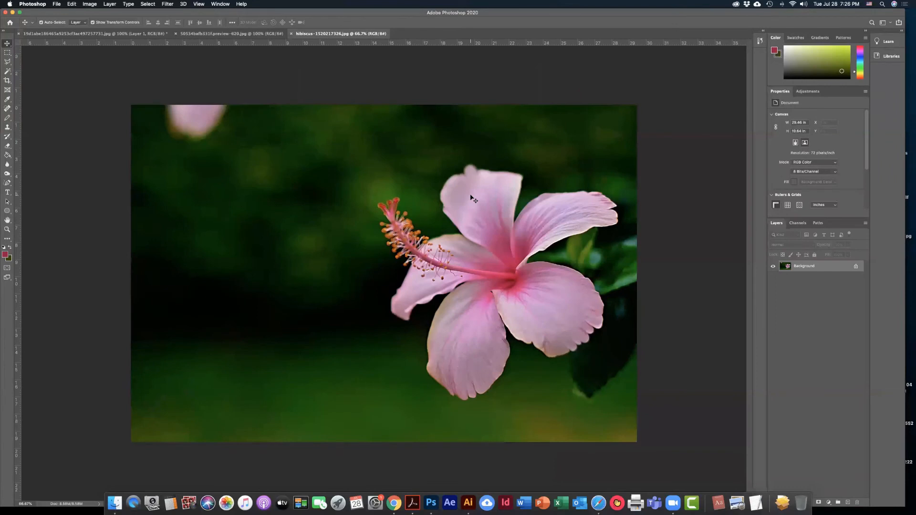
drag(463, 177, 463, 183)
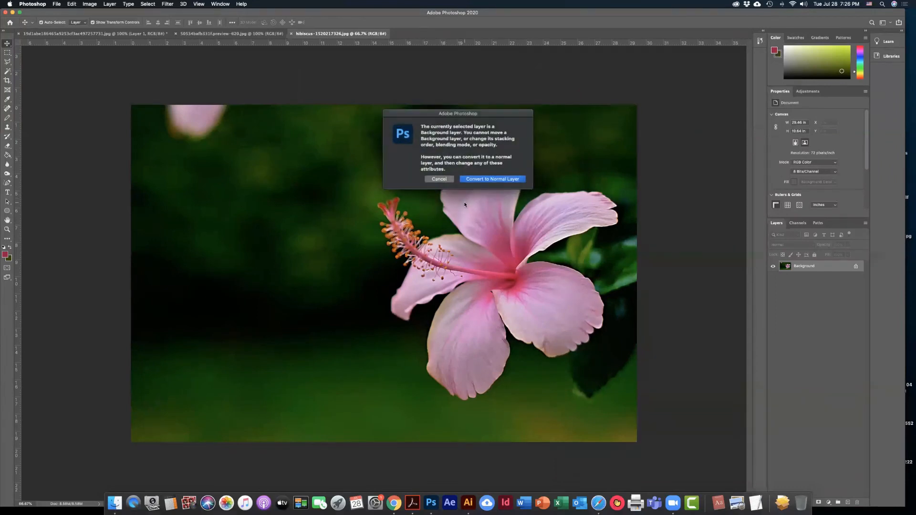
click(445, 181)
drag(483, 214, 113, 33)
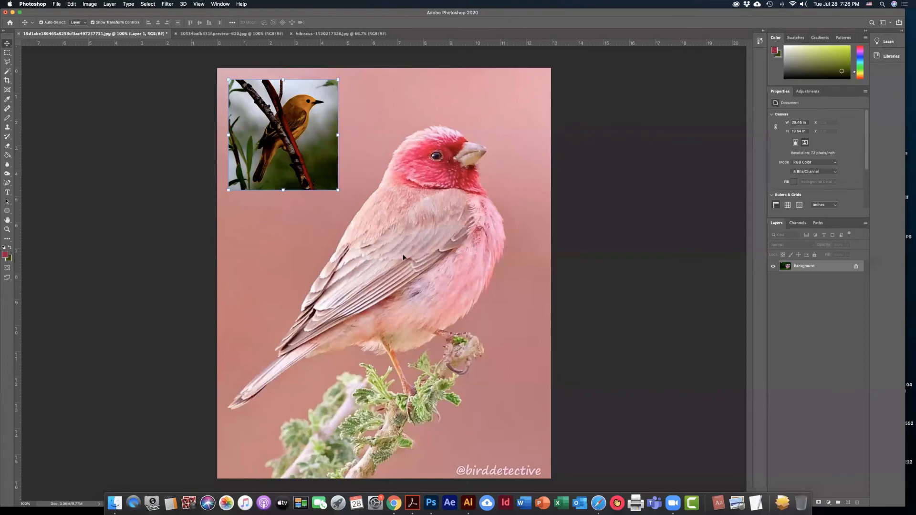
drag(403, 257, 403, 258)
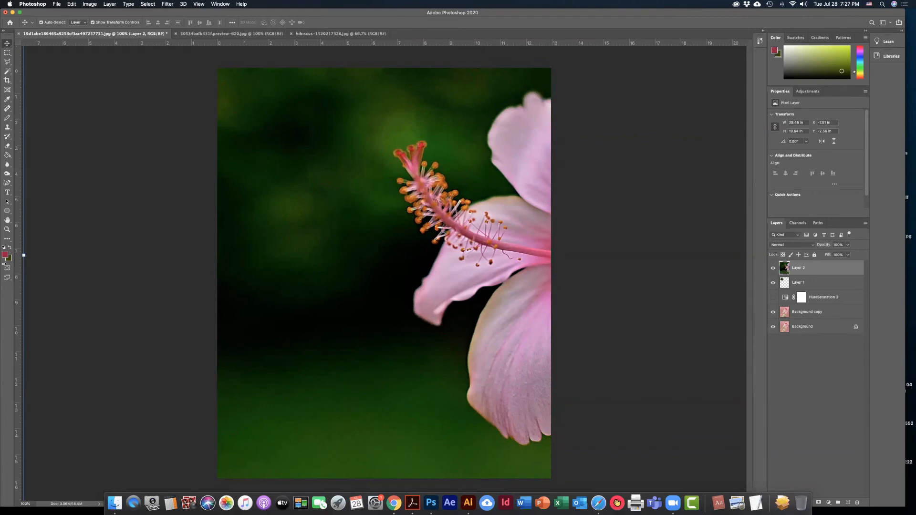
- Scale the hibiscus layer down proportionally to about 5.33 in wide and place it directly below the yellow bird image
click(7, 229)
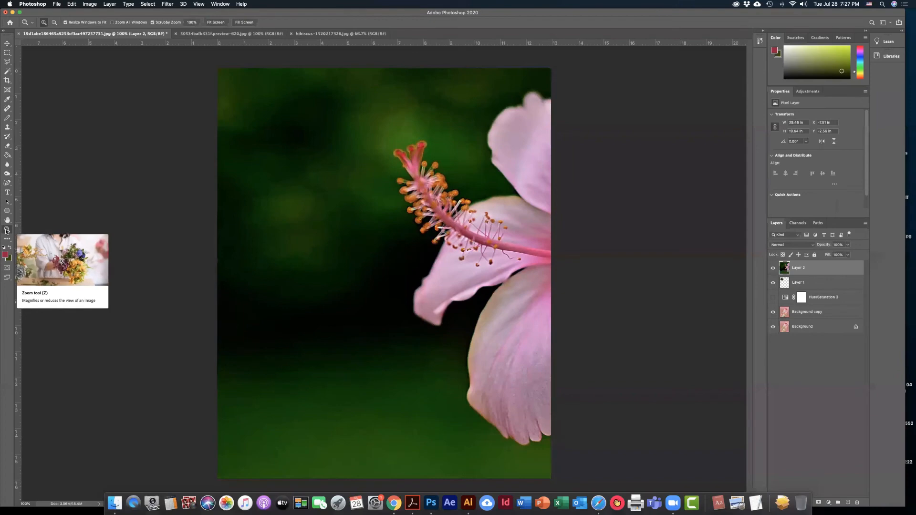
click(361, 248)
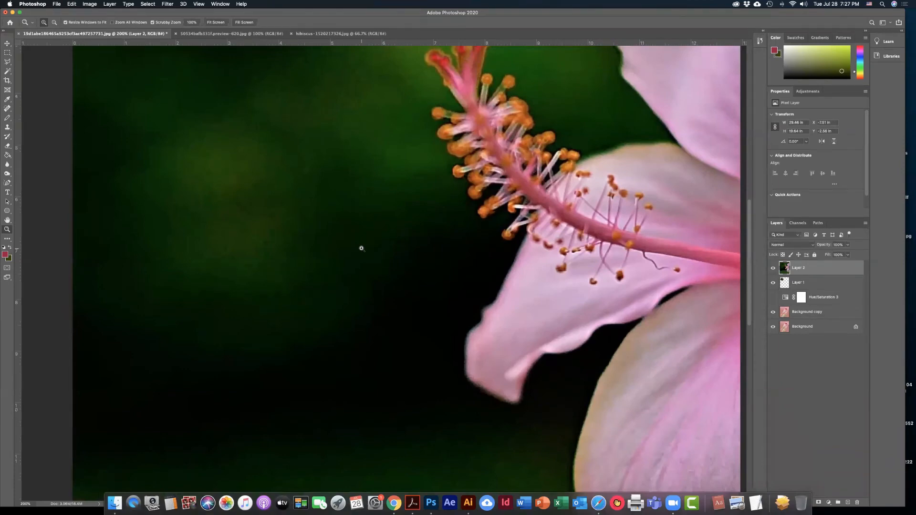
key(alt)
click(361, 248)
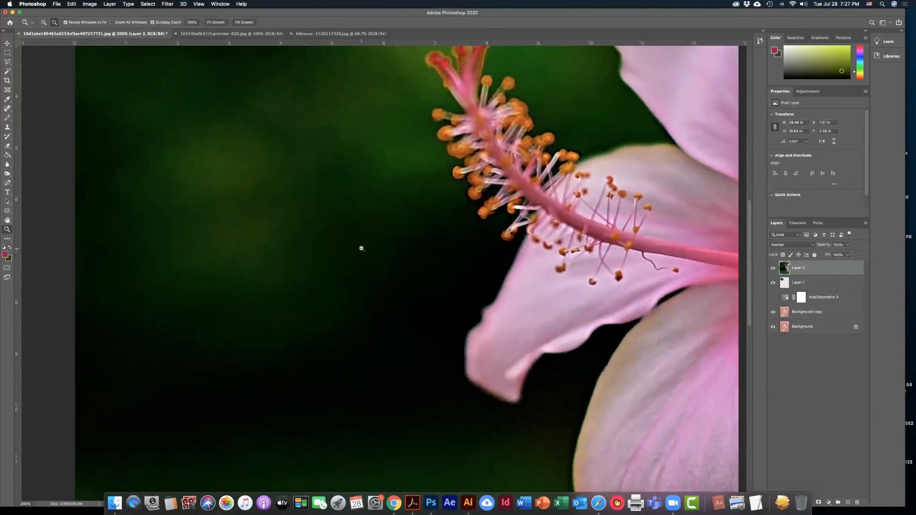
click(361, 248)
click(361, 248)
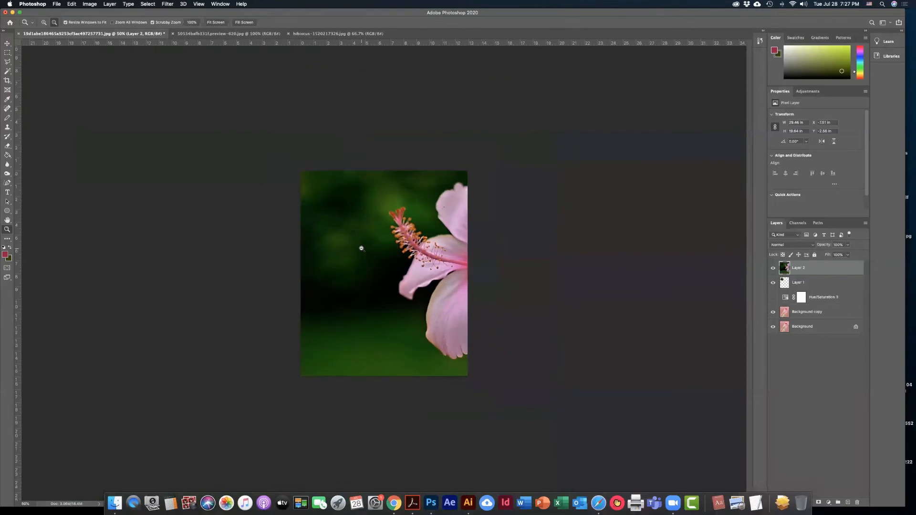
click(361, 247)
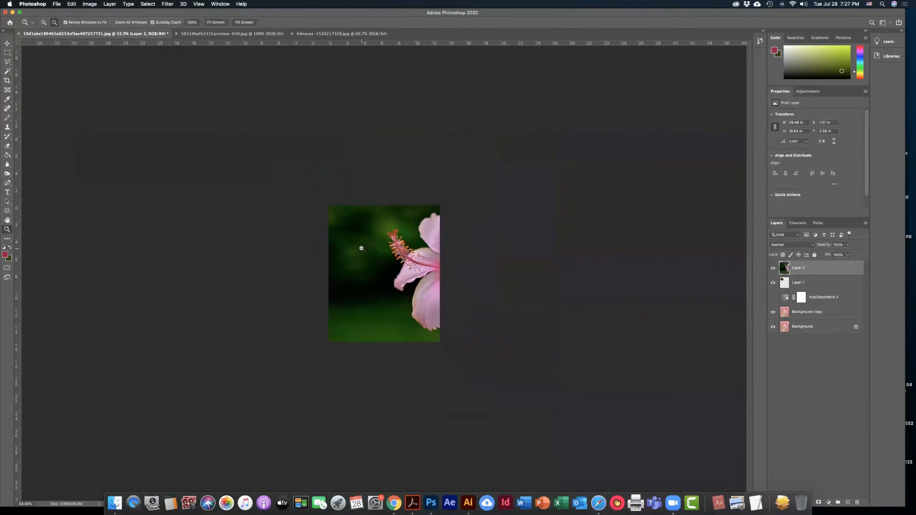
click(7, 43)
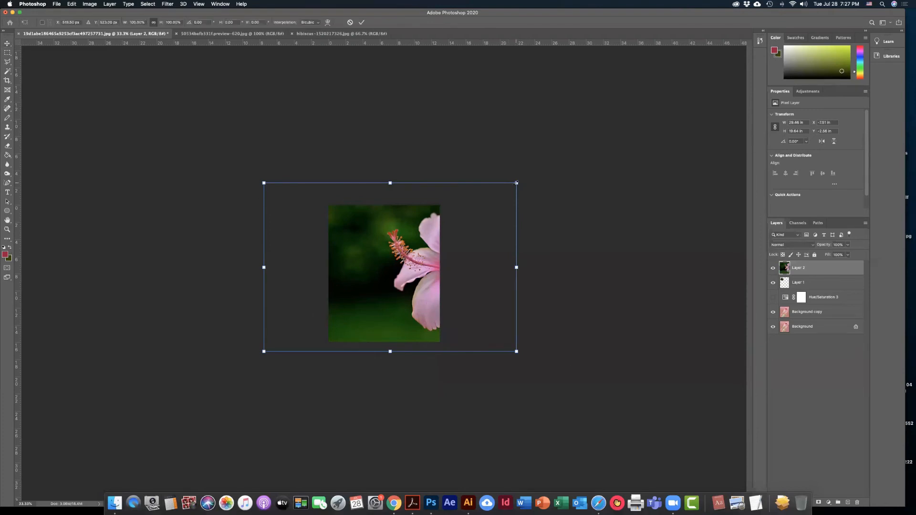
drag(516, 183, 352, 271)
drag(338, 319, 408, 301)
drag(432, 270, 374, 259)
- Scale the hibiscus layer proportionally to the yellow bird image's width, about 4.3 in, and place it directly below that image
click(8, 230)
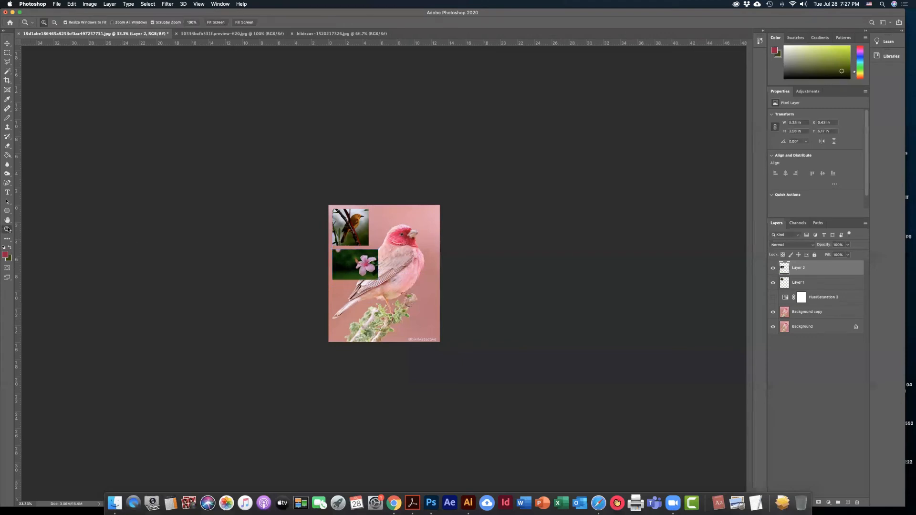
click(387, 271)
click(386, 272)
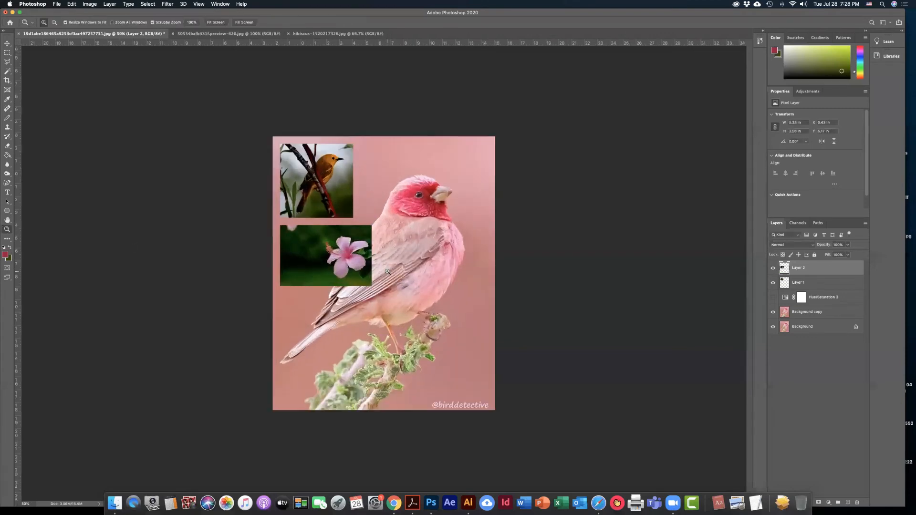
click(387, 272)
click(7, 43)
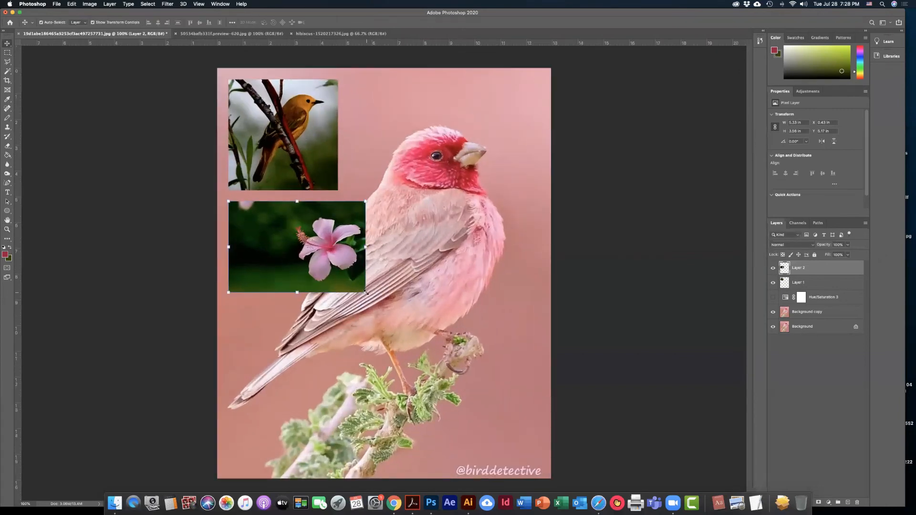
drag(365, 292, 339, 273)
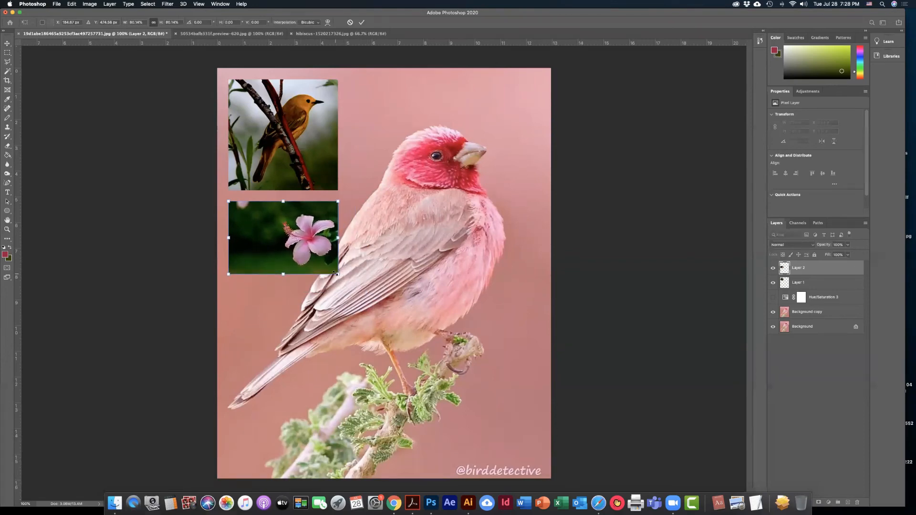
drag(310, 241, 310, 236)
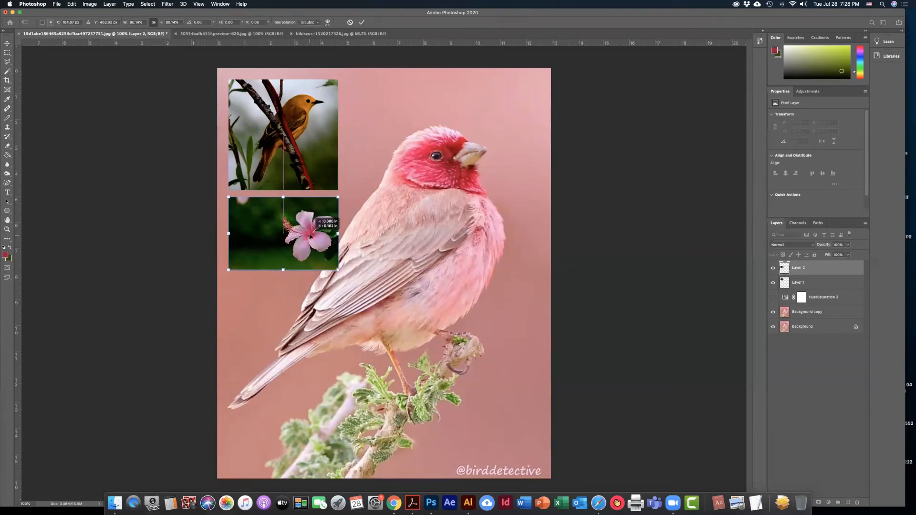
drag(260, 208, 308, 246)
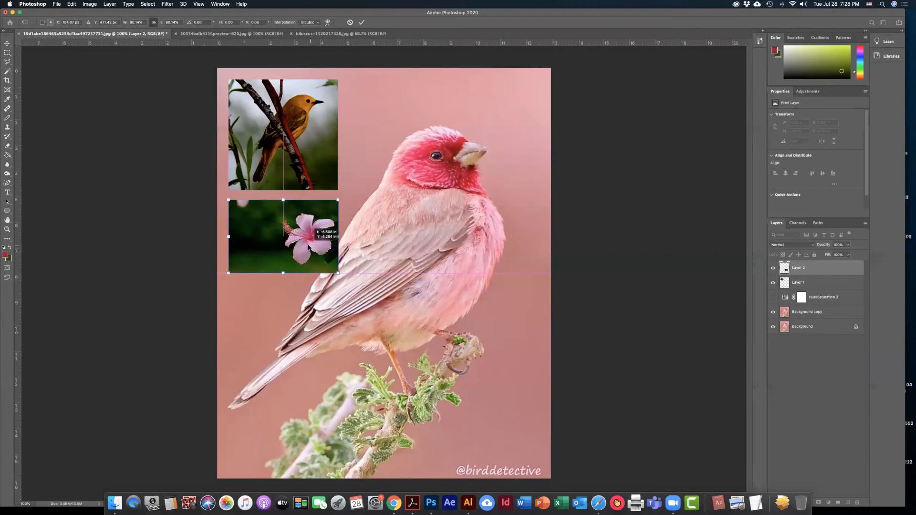
drag(309, 247, 305, 245)
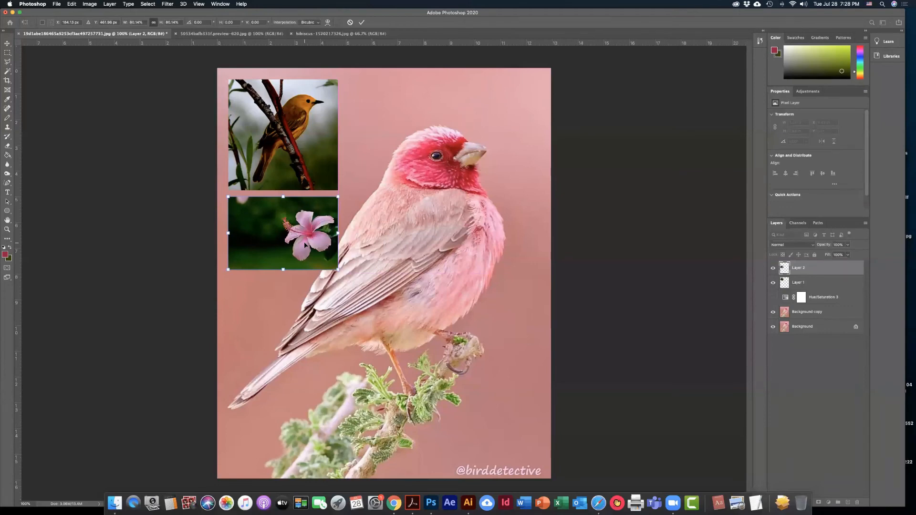
key(Return)
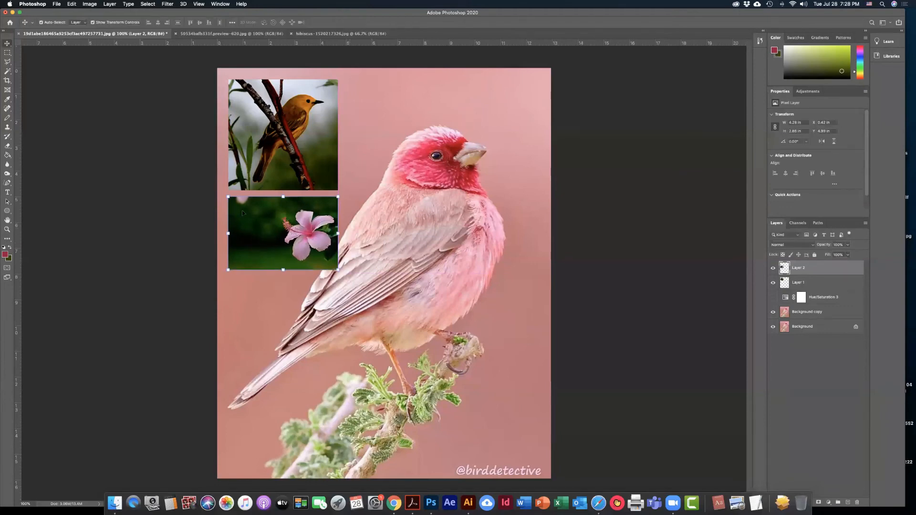
click(363, 224)
click(157, 202)
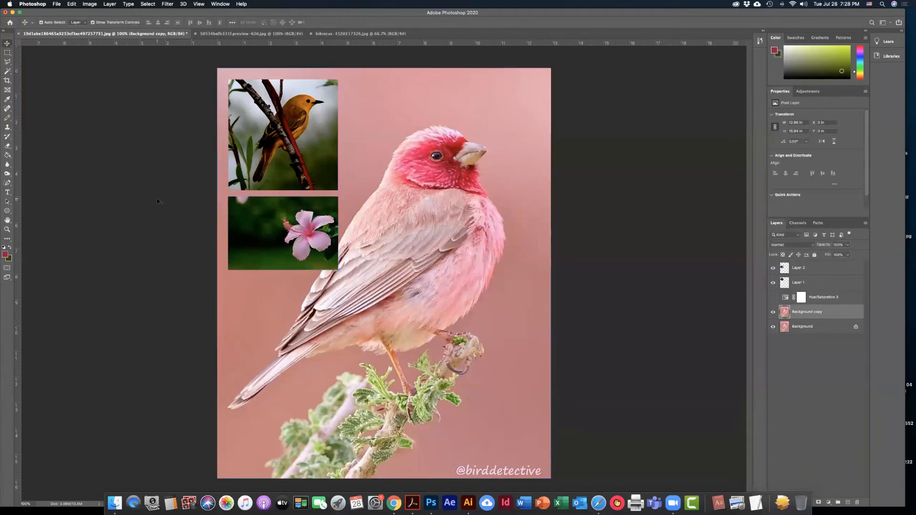
- Turn off Smart Guides and move the hibiscus layer freely below the yellow bird image
click(218, 5)
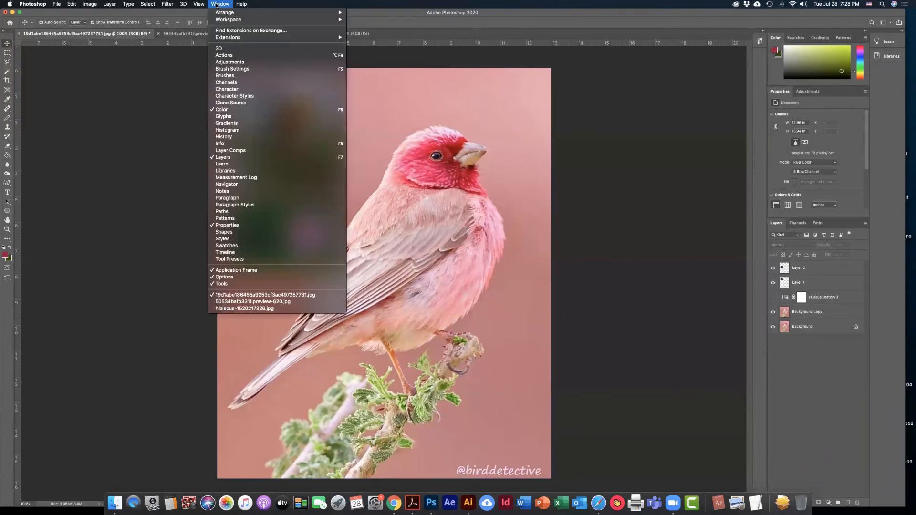
mouse_move(199, 4)
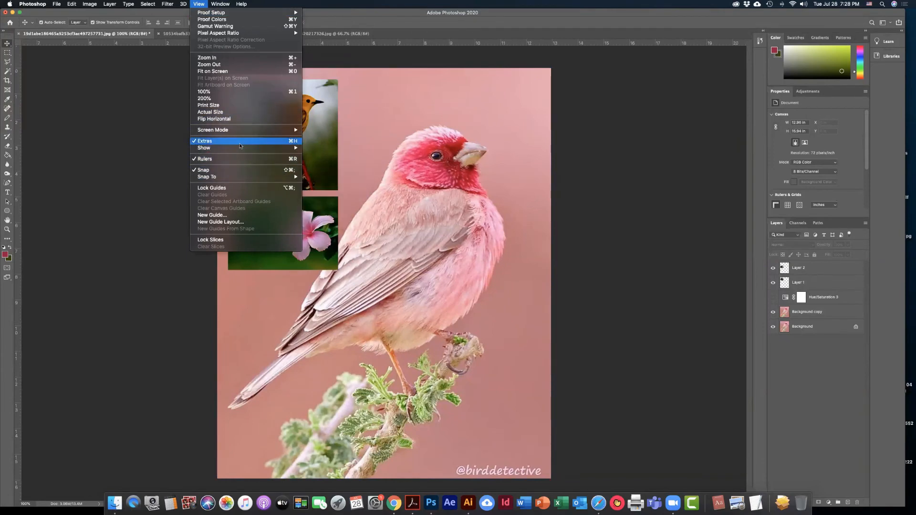
mouse_move(235, 152)
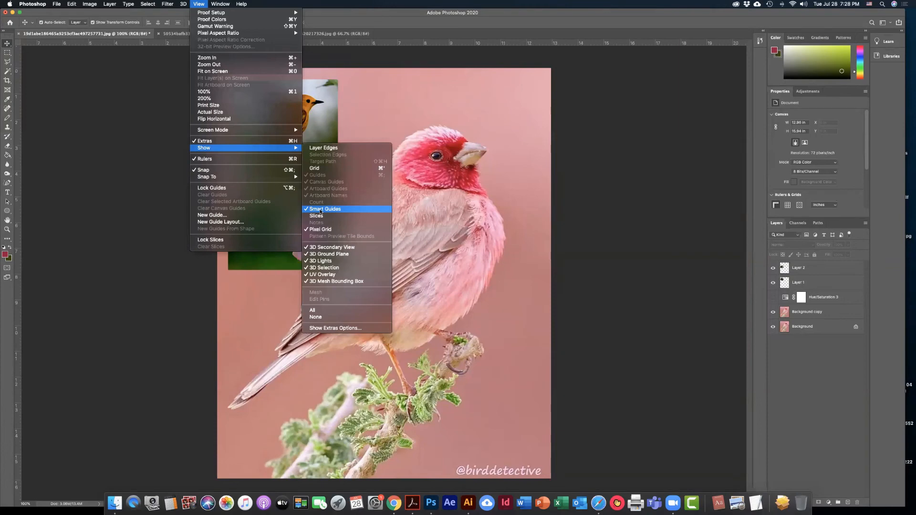
click(320, 212)
drag(227, 213, 271, 222)
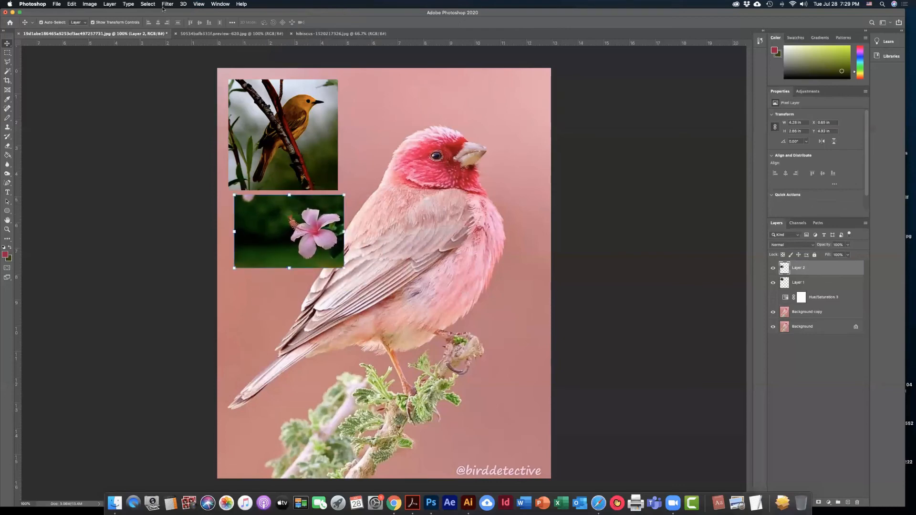
- Turn Smart Guides back on and align the hibiscus layer with the yellow bird image above it
click(198, 3)
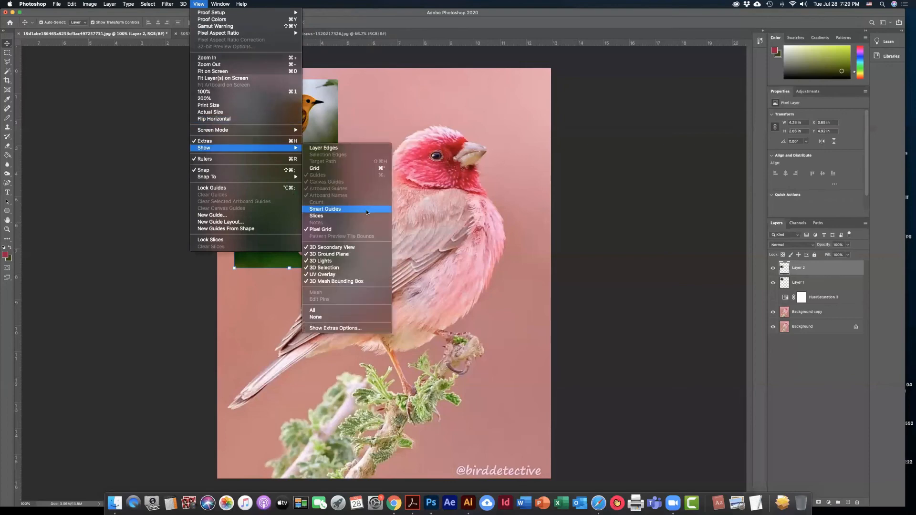
click(366, 212)
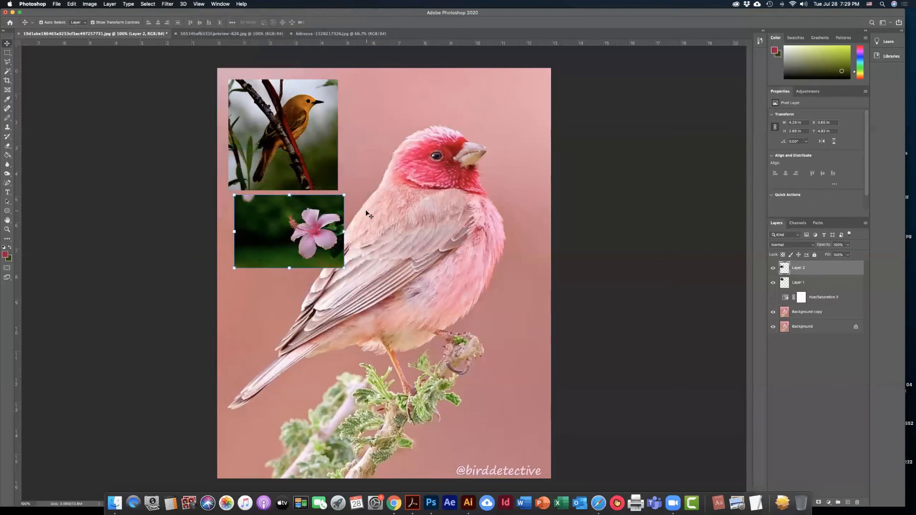
drag(296, 230, 302, 234)
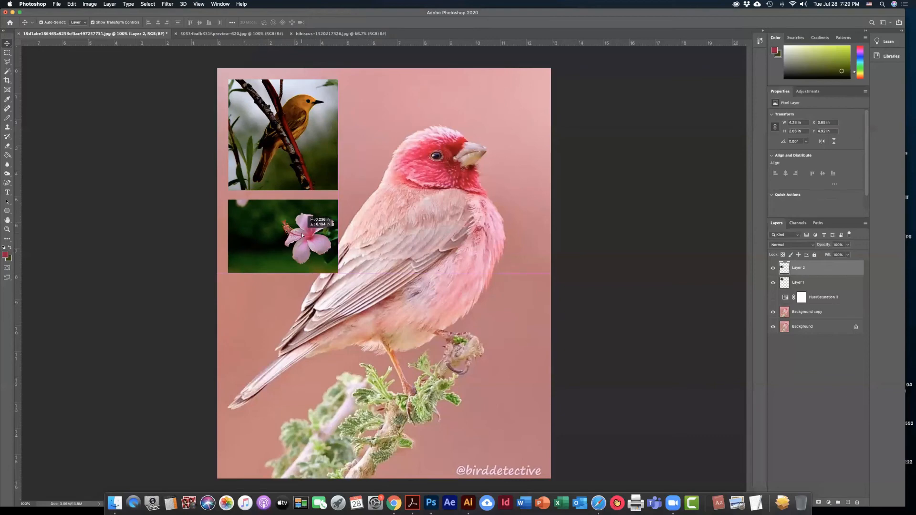
mouse_move(301, 233)
mouse_down()
mouse_move(295, 252)
mouse_move(309, 235)
mouse_move(302, 237)
mouse_up()
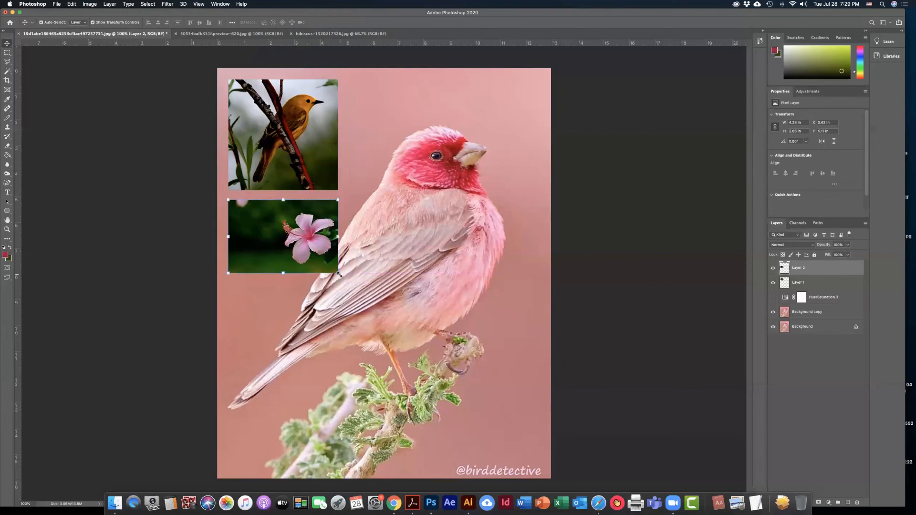
- Free-transform the hibiscus layer to match the yellow bird image's width and move it slightly closer beneath that image
key(super+t)
drag(338, 272, 367, 297)
drag(342, 281, 337, 276)
drag(291, 245, 291, 242)
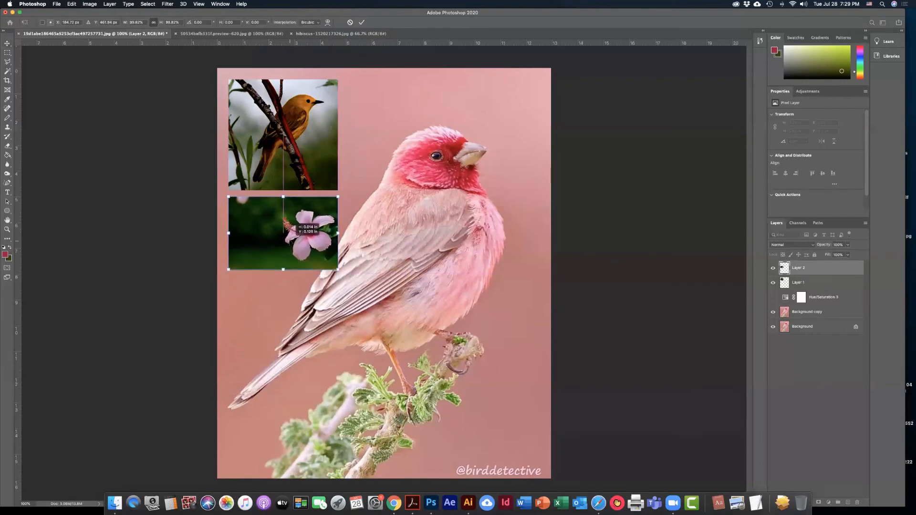
click(494, 248)
click(494, 248)
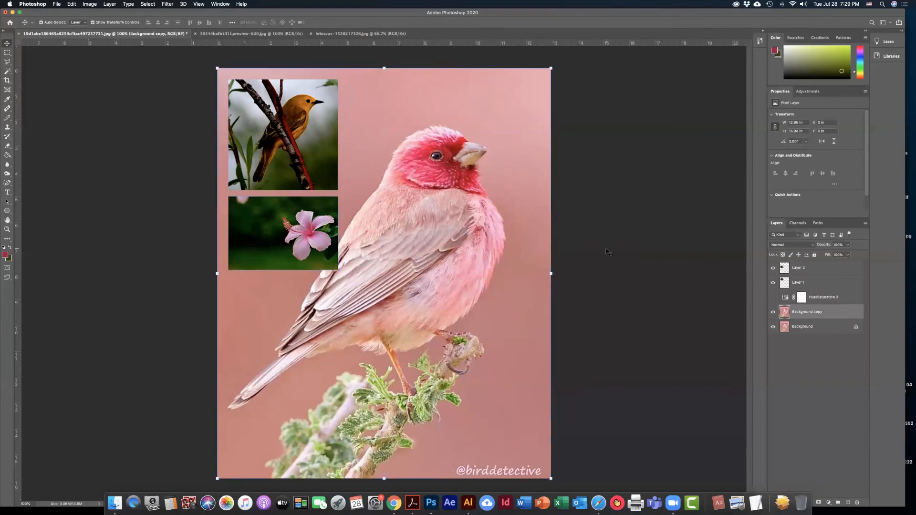
click(605, 249)
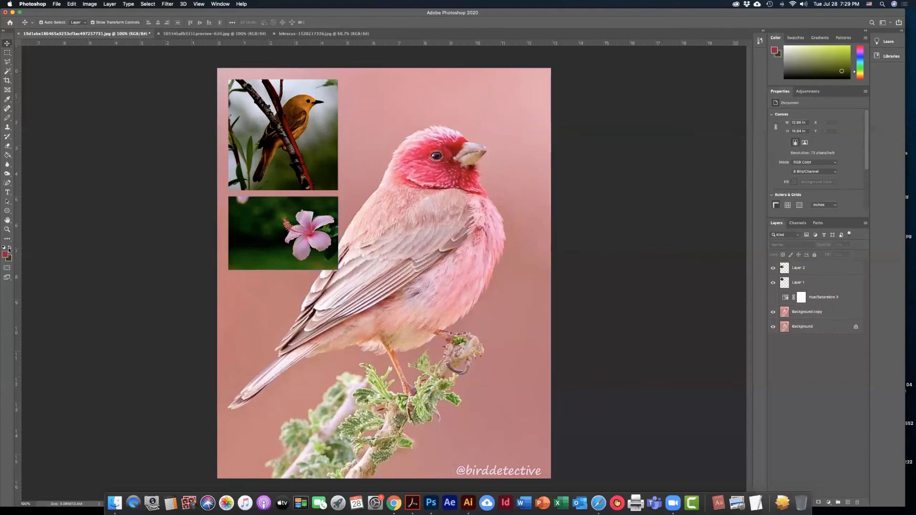
- Examine which layer holds each image by selecting the yellow bird, hibiscus and Background copy layers in turn
click(7, 229)
click(446, 239)
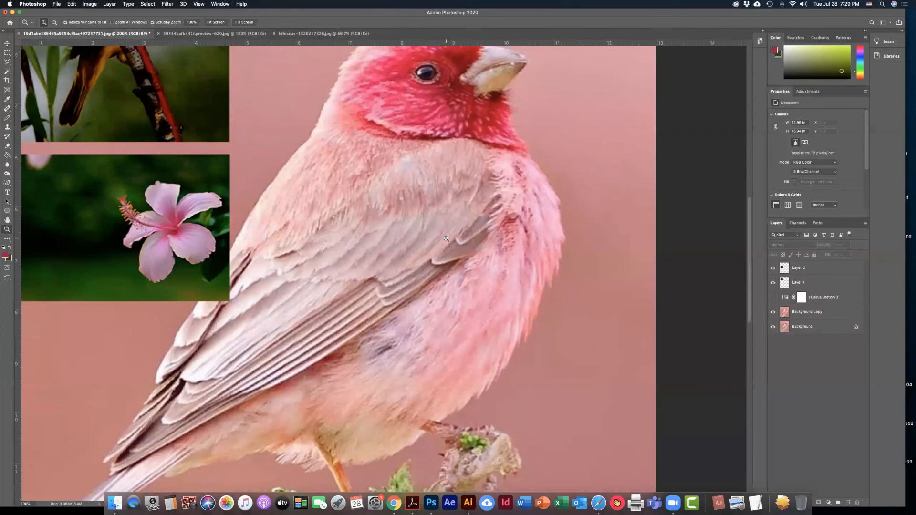
alt+click(446, 238)
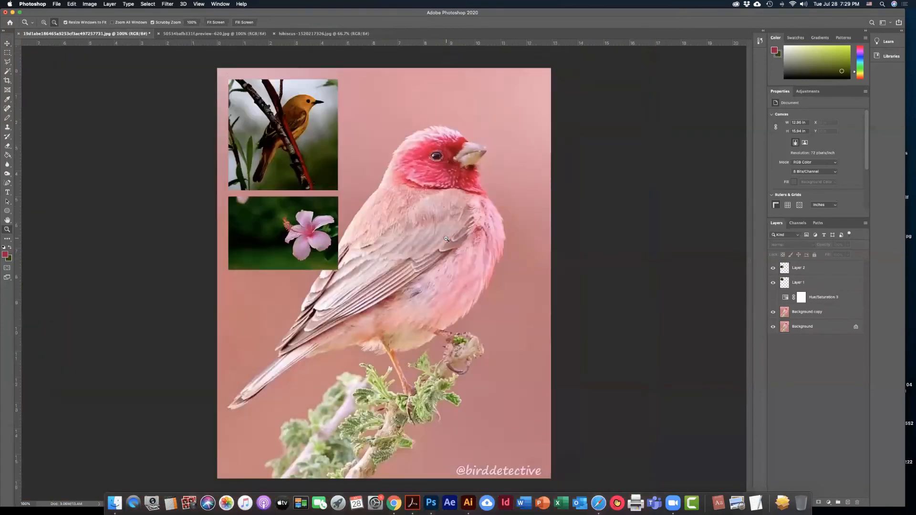
alt+click(445, 239)
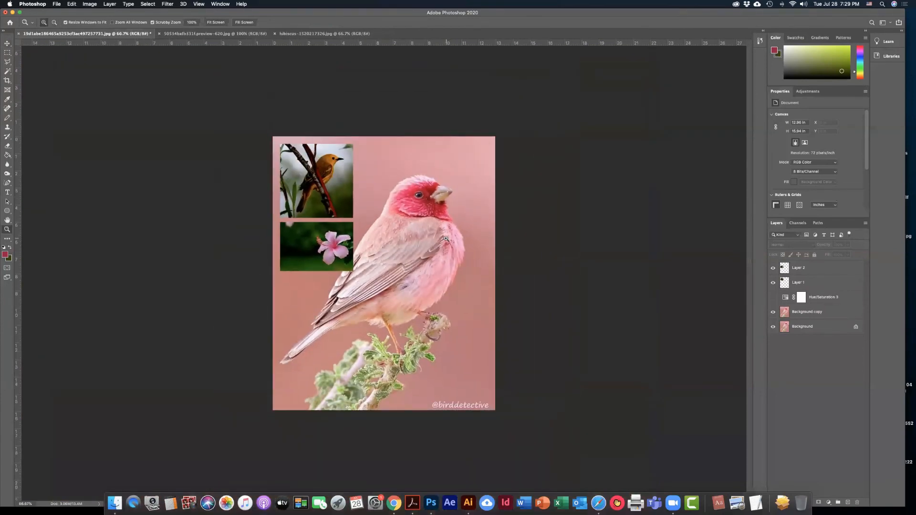
click(6, 42)
click(337, 177)
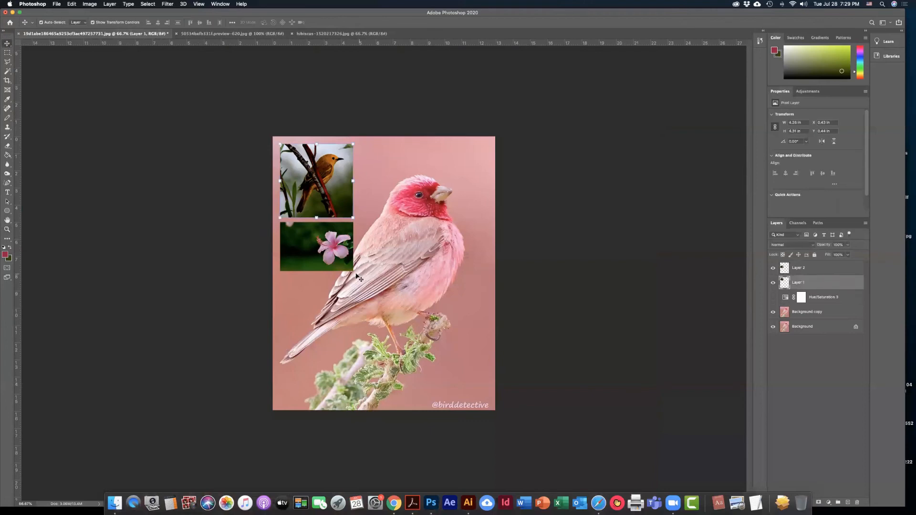
click(338, 263)
click(336, 204)
click(797, 316)
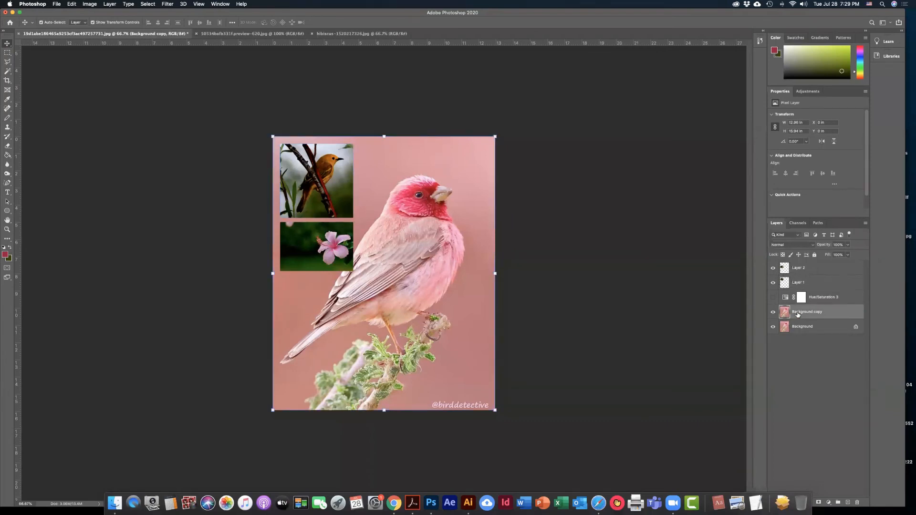
click(796, 284)
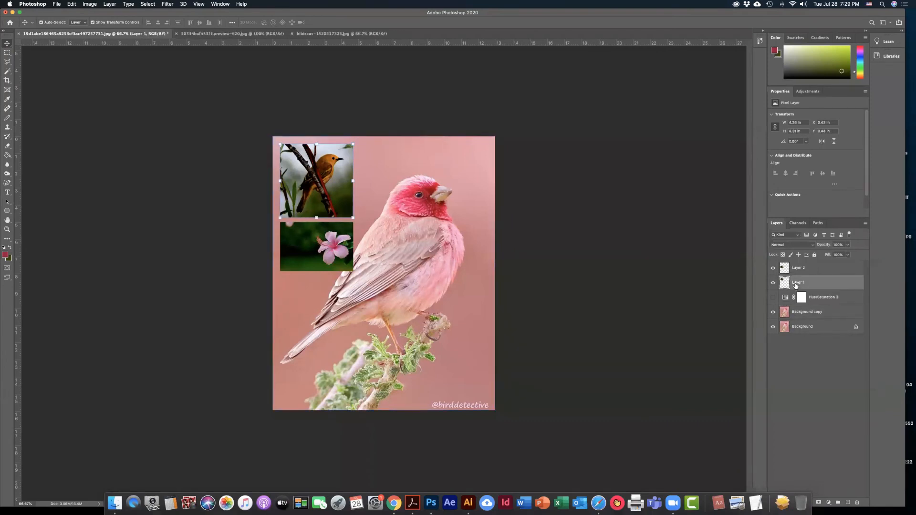
- Apply Auto Tone to the hibiscus layer only
click(796, 269)
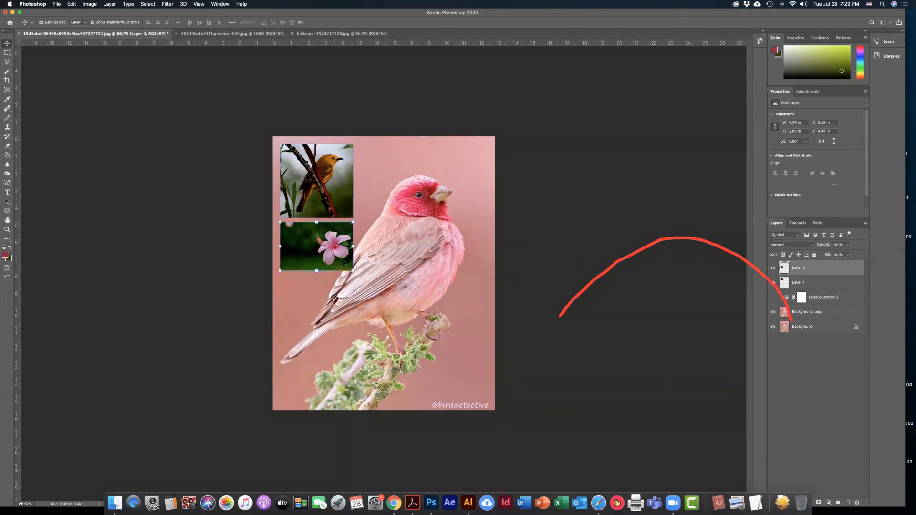
click(90, 4)
click(99, 35)
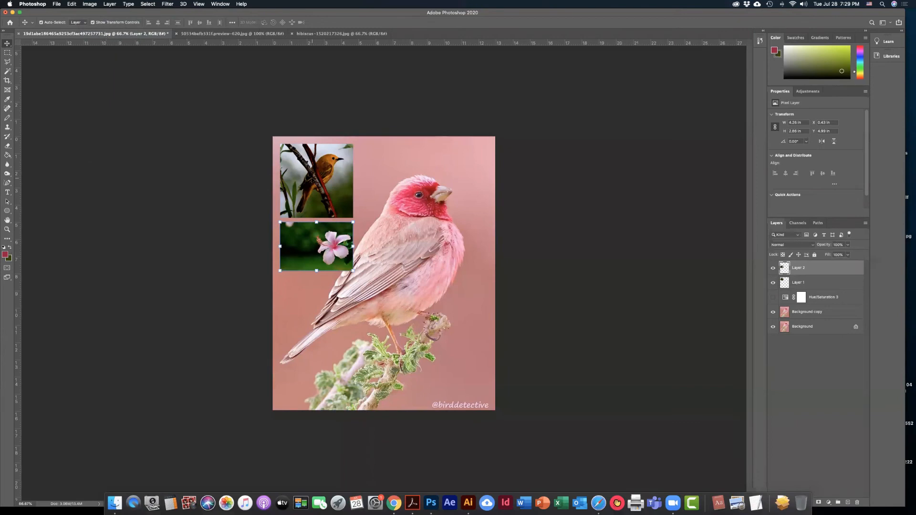
- Add a Levels adjustment layer directly above the yellow bird layer
key(alt+bracketleft)
click(87, 4)
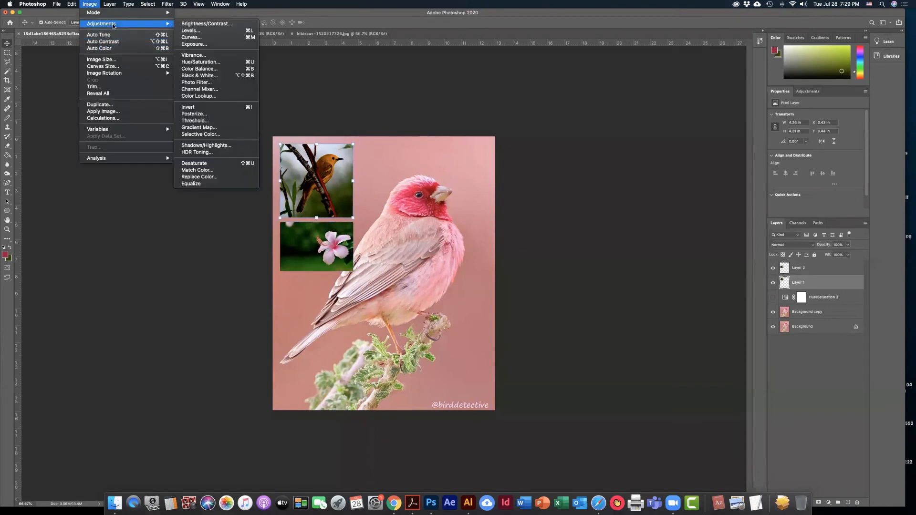
click(590, 157)
click(807, 91)
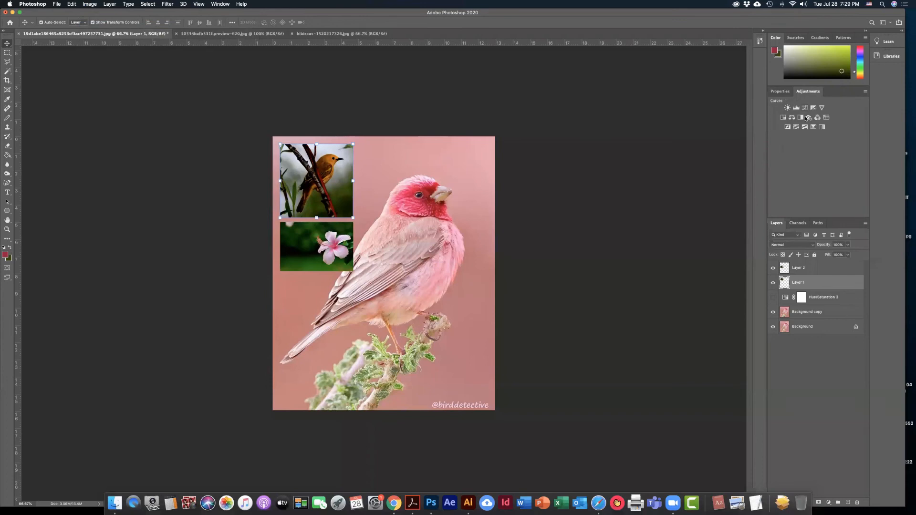
click(796, 107)
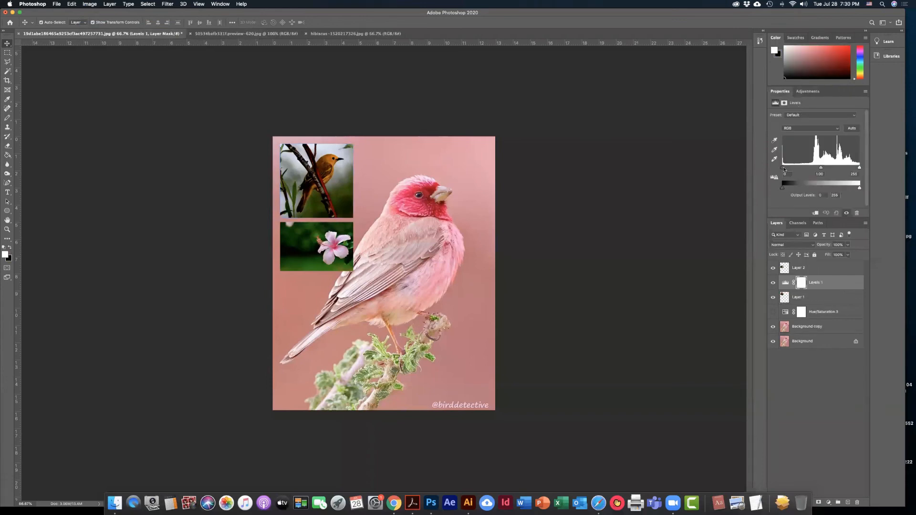
- Raise the Levels shadow input to about 35, hide that adjustment layer and select the yellow bird layer
drag(783, 167, 800, 166)
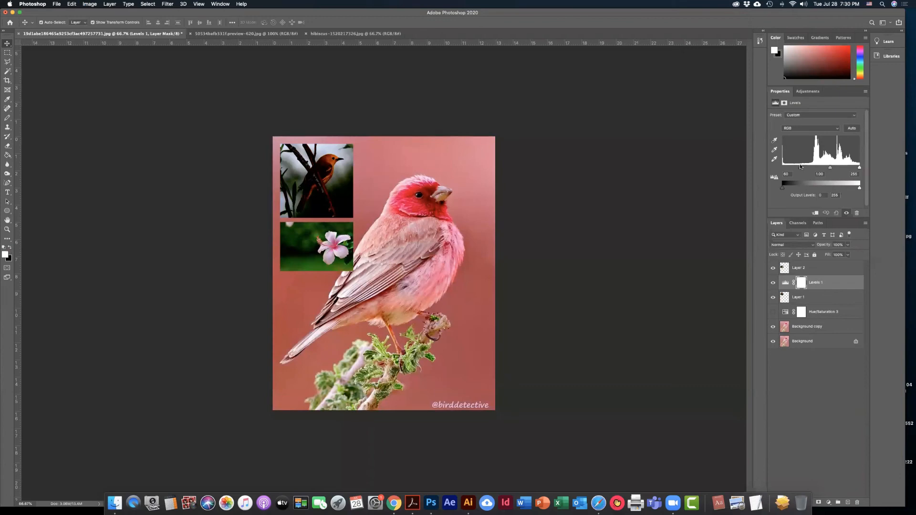
drag(800, 167, 792, 168)
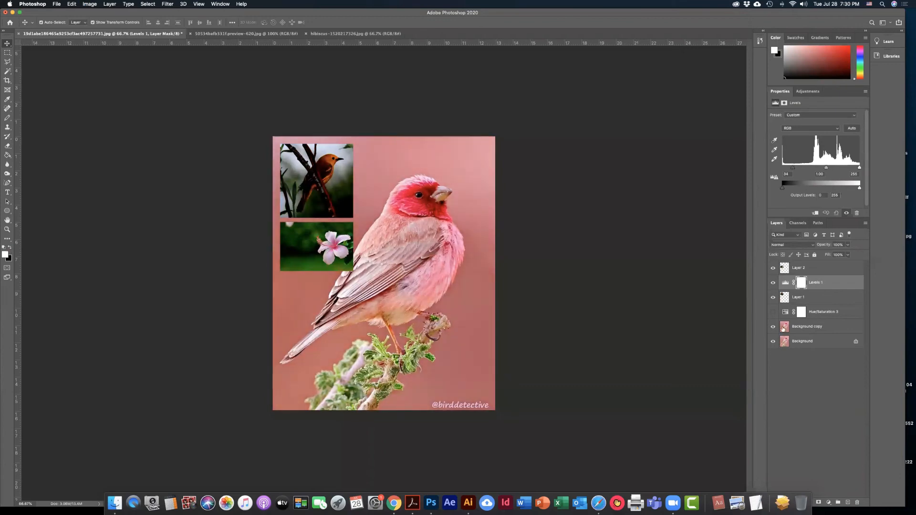
click(772, 283)
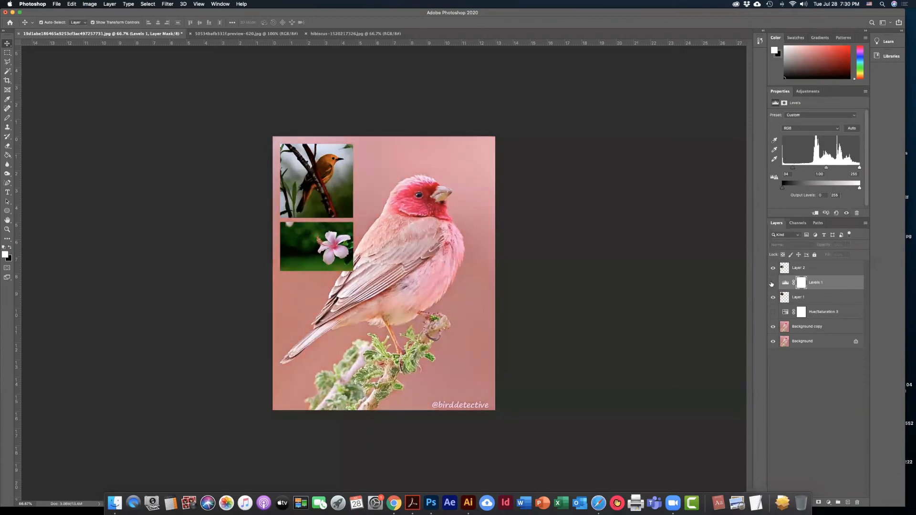
click(313, 195)
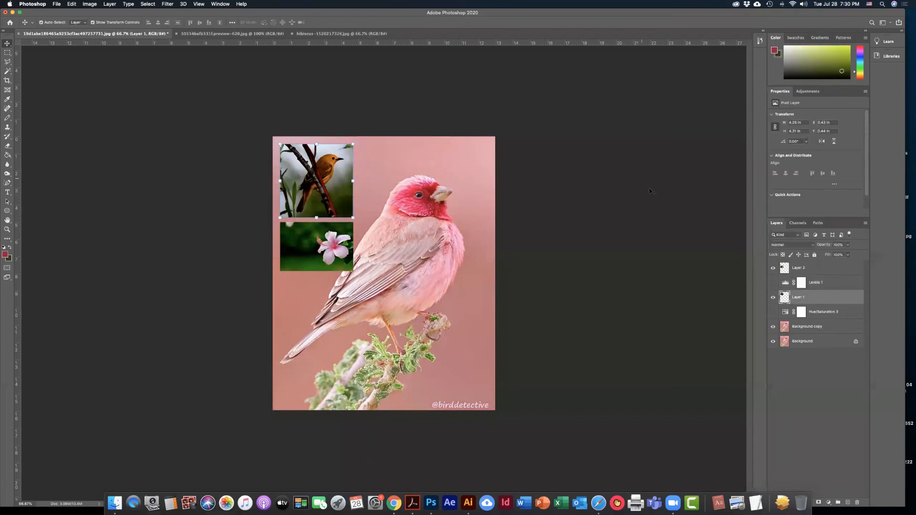
- Add a Levels adjustment layer directly above the yellow bird layer and brighten its midtones to about 1.27
click(807, 92)
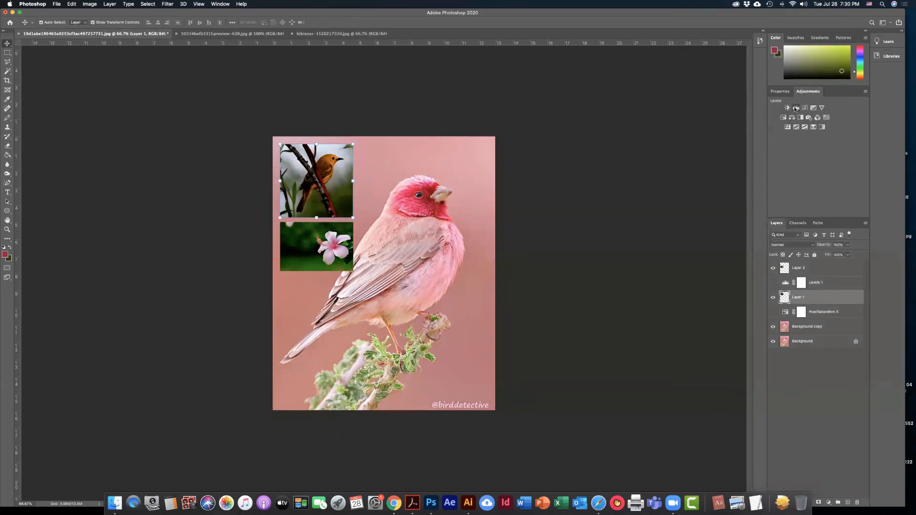
click(794, 108)
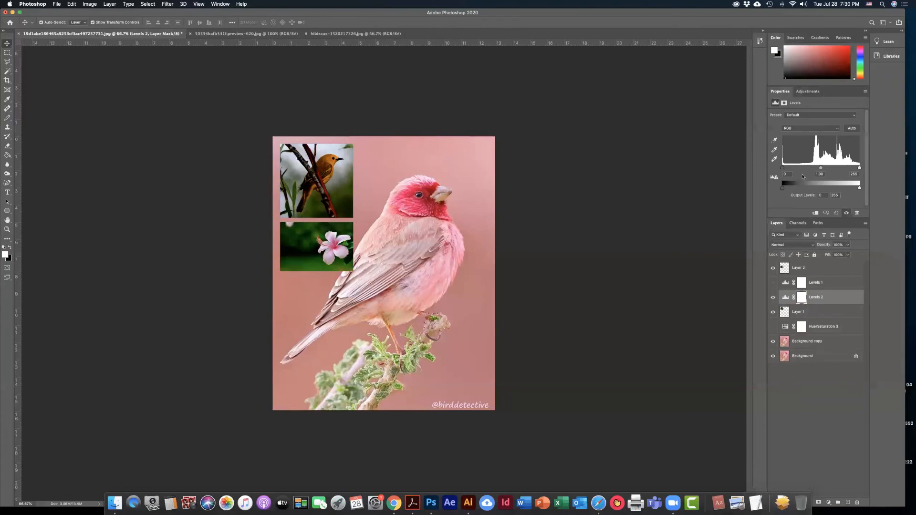
drag(781, 169, 814, 168)
click(819, 118)
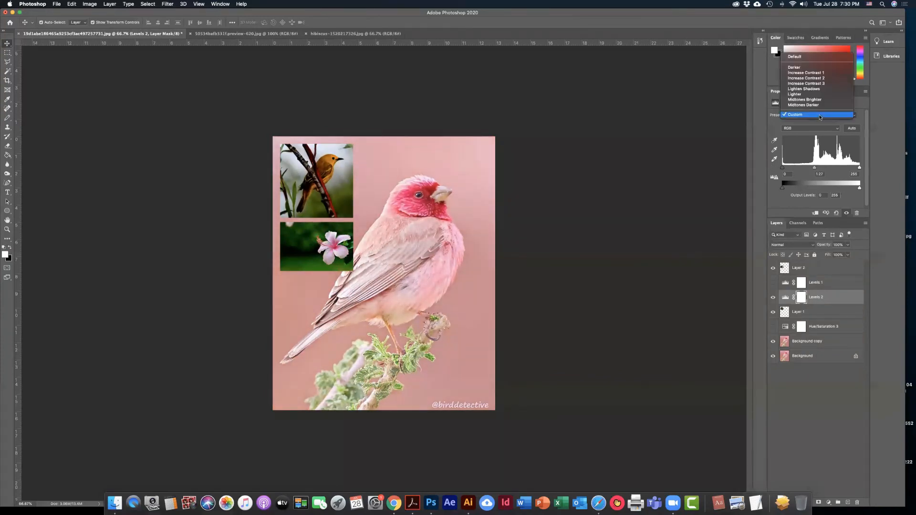
click(831, 128)
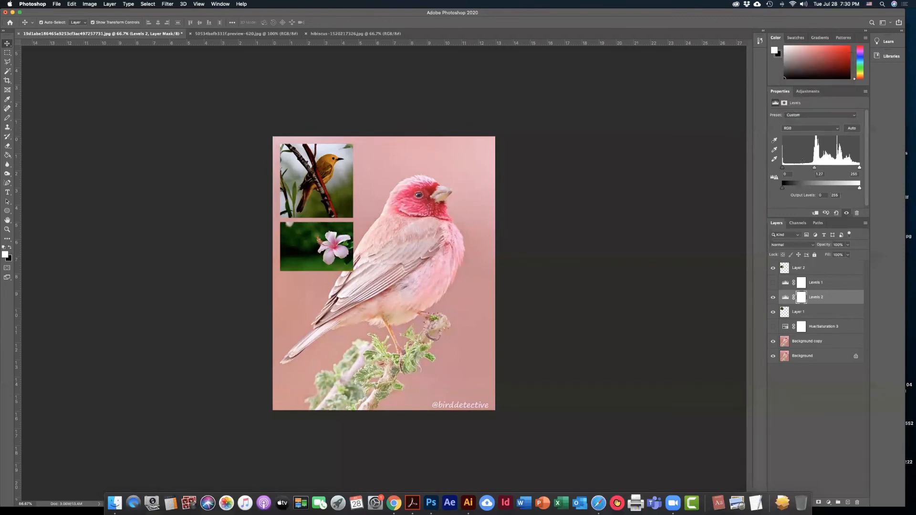
click(811, 129)
click(697, 160)
click(705, 156)
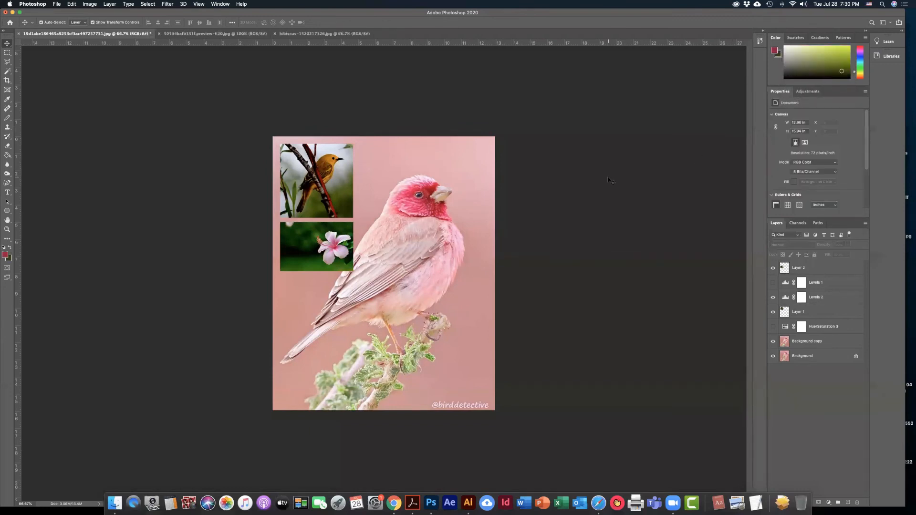
- Add a Levels adjustment layer above the hibiscus layer and lower its highlight input slightly
click(341, 180)
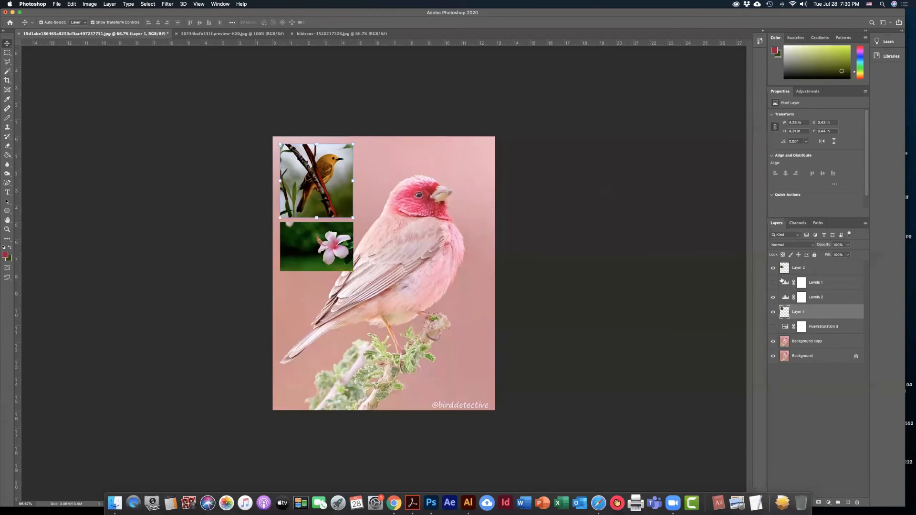
click(795, 269)
click(808, 91)
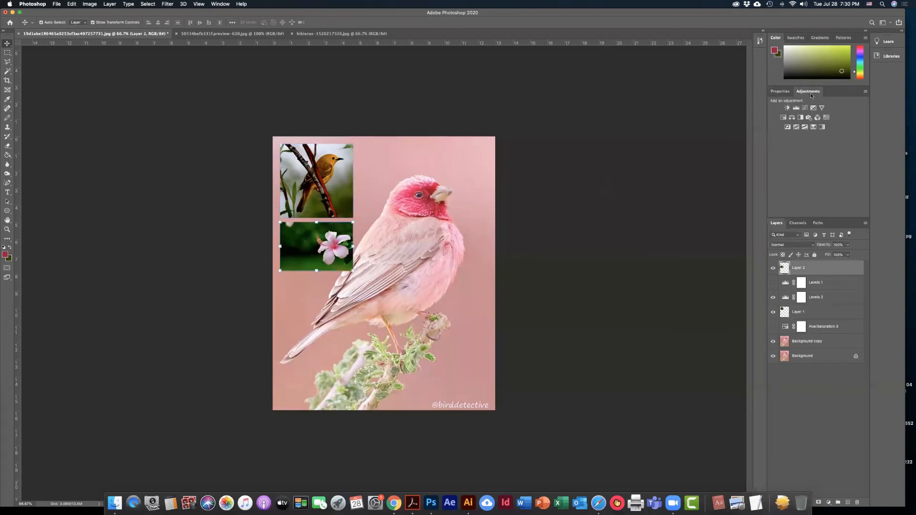
click(796, 107)
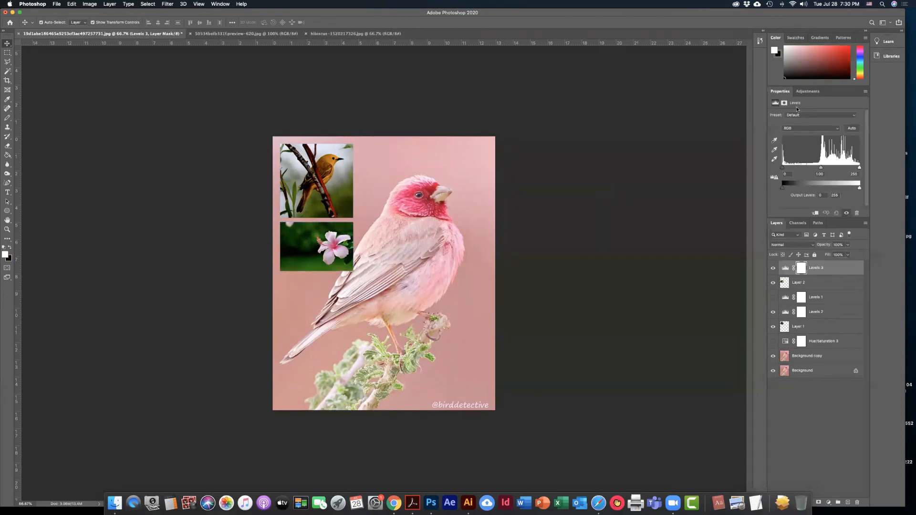
mouse_move(859, 168)
mouse_down()
mouse_move(841, 168)
mouse_move(867, 168)
mouse_move(812, 169)
mouse_move(858, 171)
mouse_up()
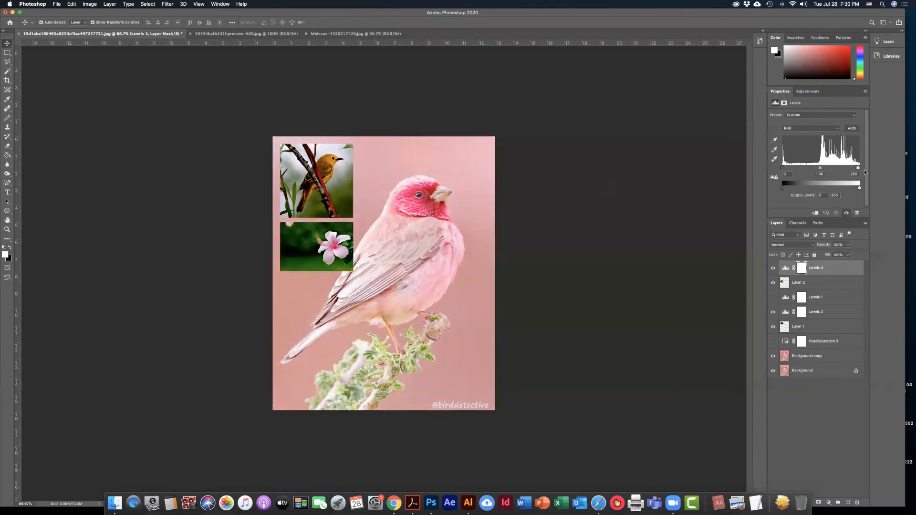
click(668, 186)
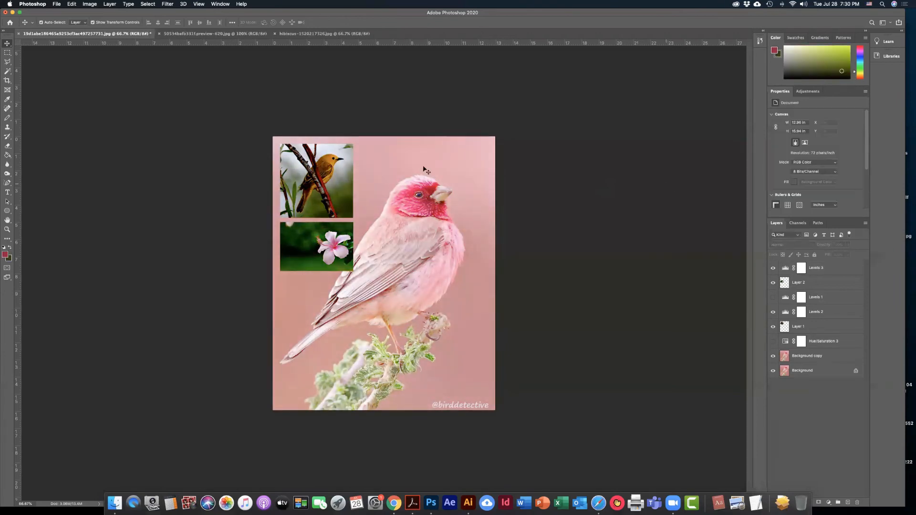
- Examine how the yellow bird, hibiscus and pink bird layers relate to the Levels layers by selecting each image in turn
click(323, 181)
click(320, 244)
click(320, 165)
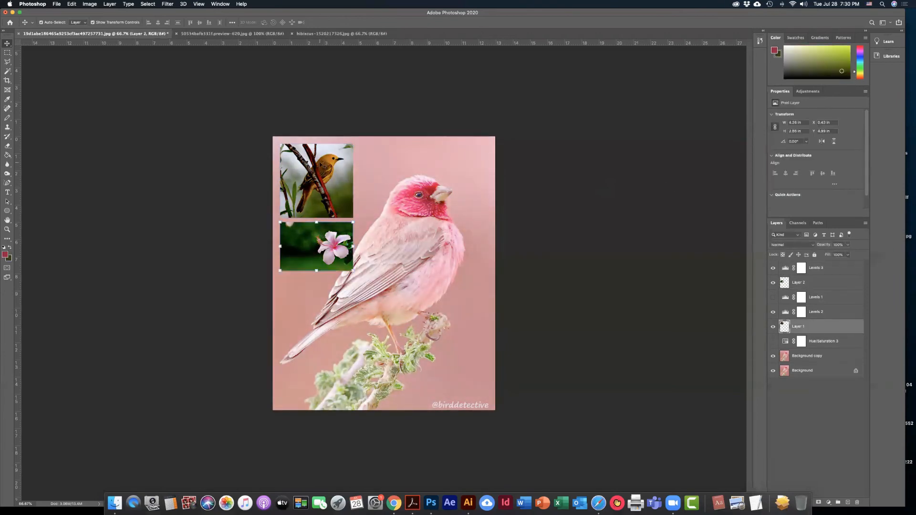
click(90, 4)
click(95, 42)
click(428, 207)
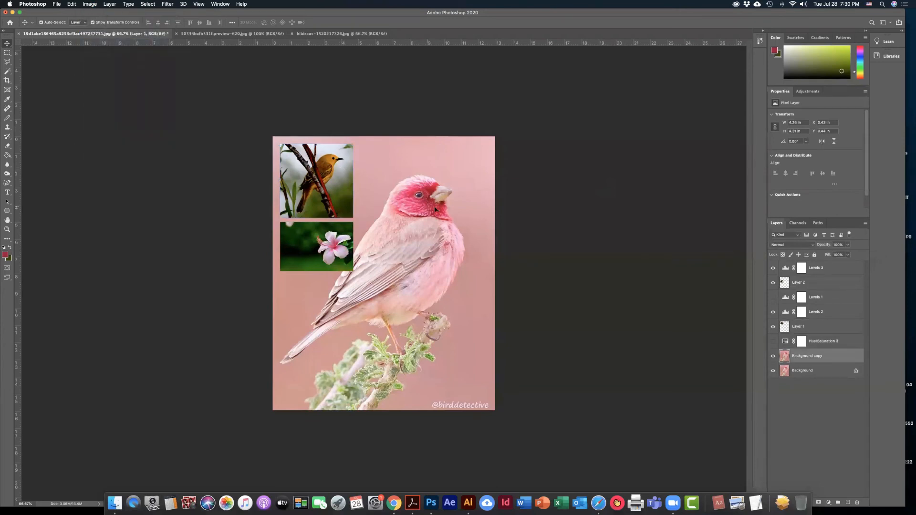
click(727, 315)
click(325, 198)
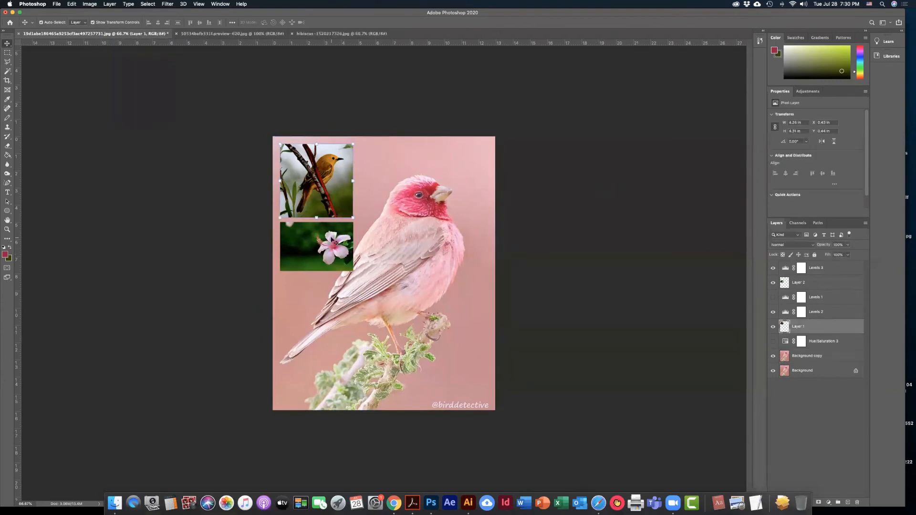
click(327, 248)
click(432, 246)
click(317, 186)
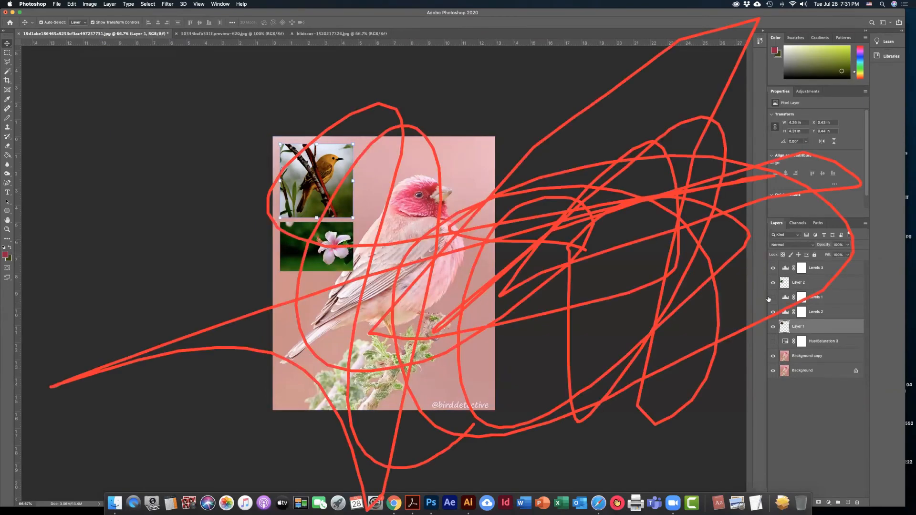
click(477, 65)
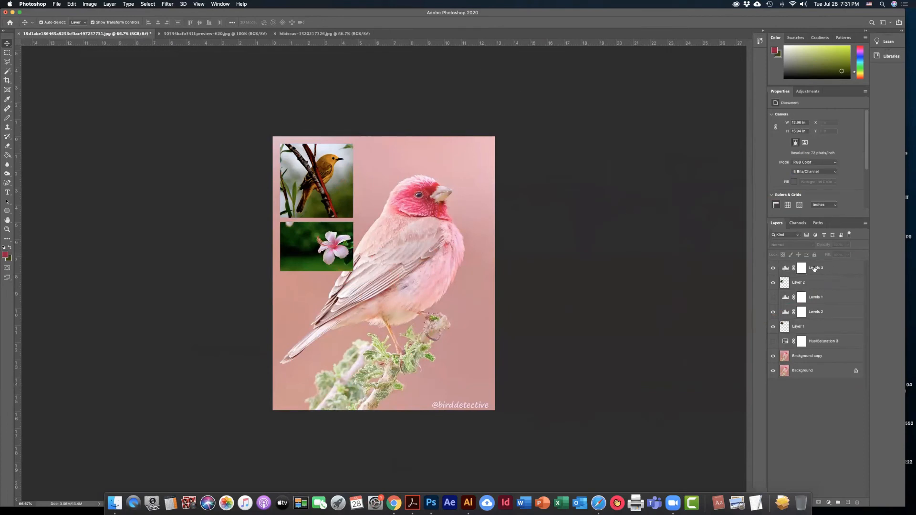
click(427, 246)
- Add another Levels adjustment layer directly above the yellow bird layer and raise its shadow input to about 40
click(329, 195)
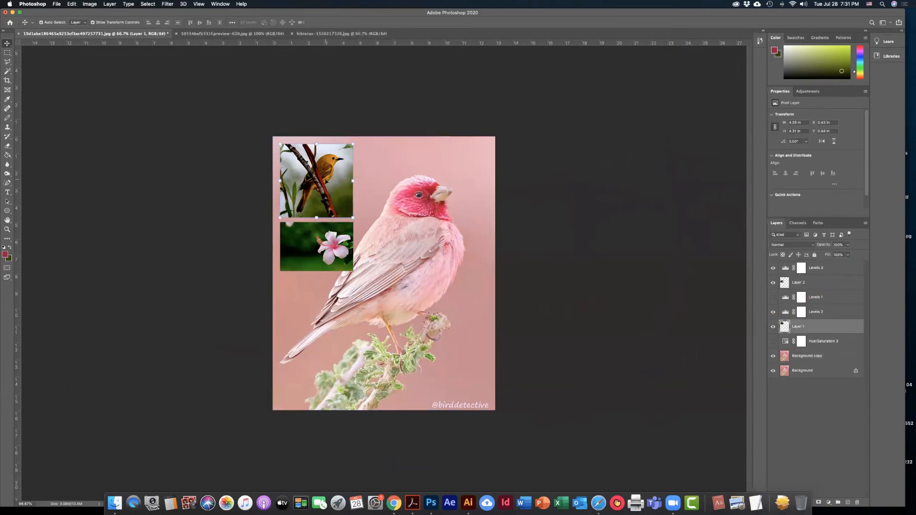
click(808, 91)
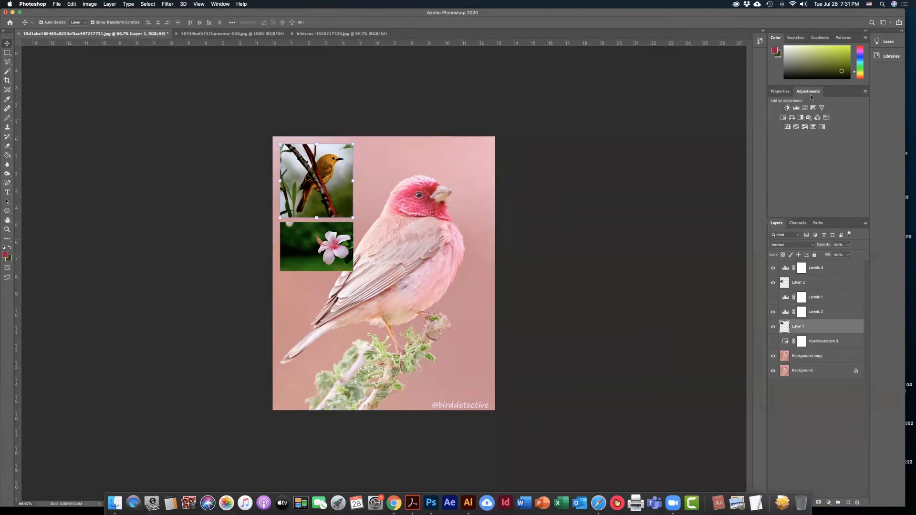
click(795, 110)
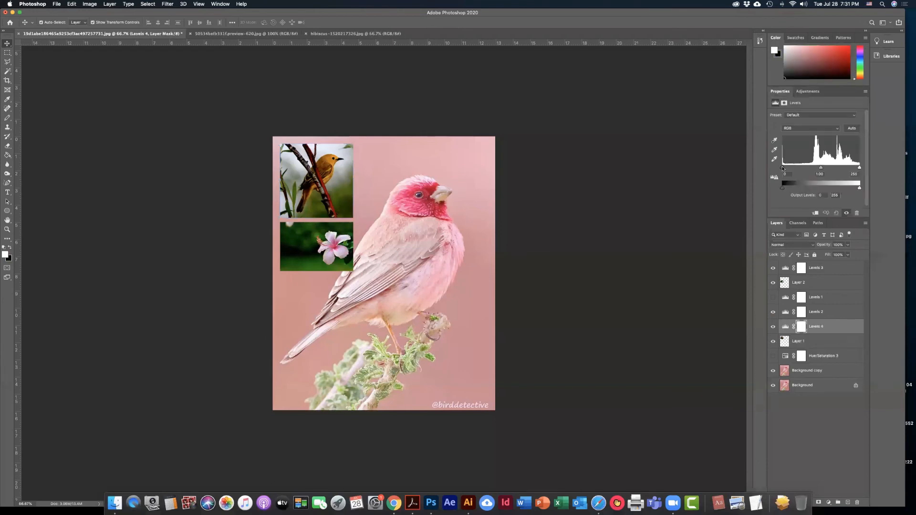
mouse_move(782, 168)
mouse_down()
mouse_move(815, 167)
mouse_move(780, 169)
mouse_move(808, 167)
mouse_move(794, 167)
mouse_up()
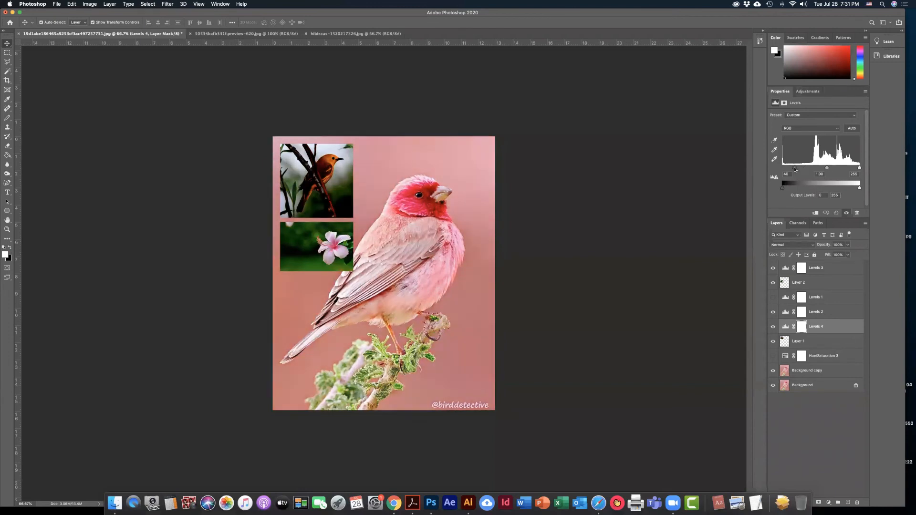
click(668, 172)
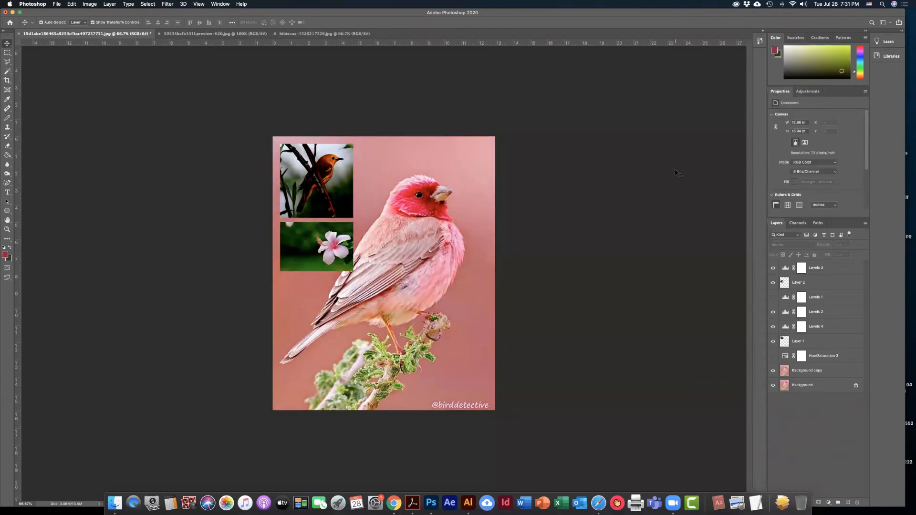
- Move the topmost Levels adjustment layer directly beneath the hibiscus layer
click(316, 169)
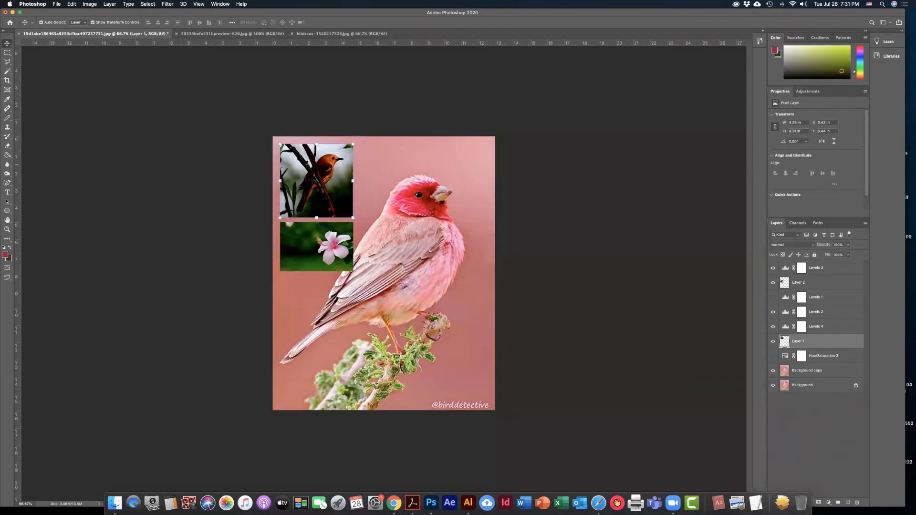
click(816, 270)
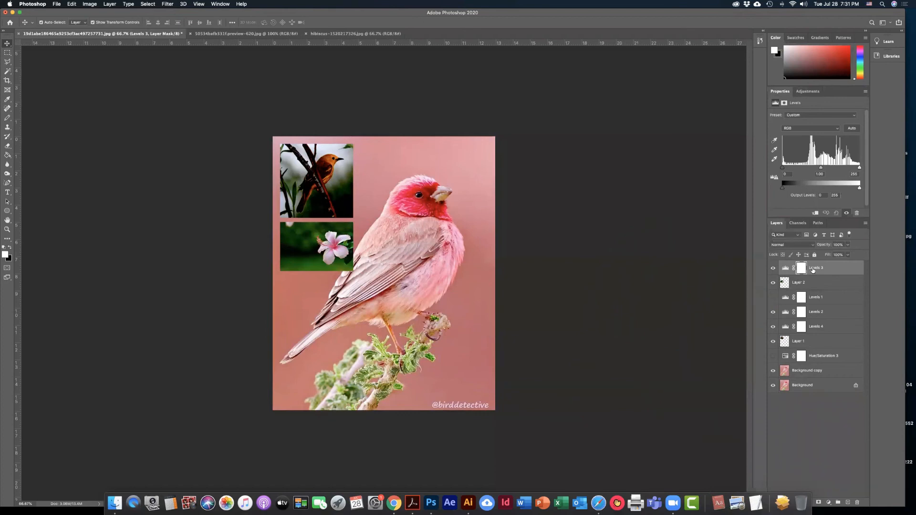
drag(812, 269, 811, 289)
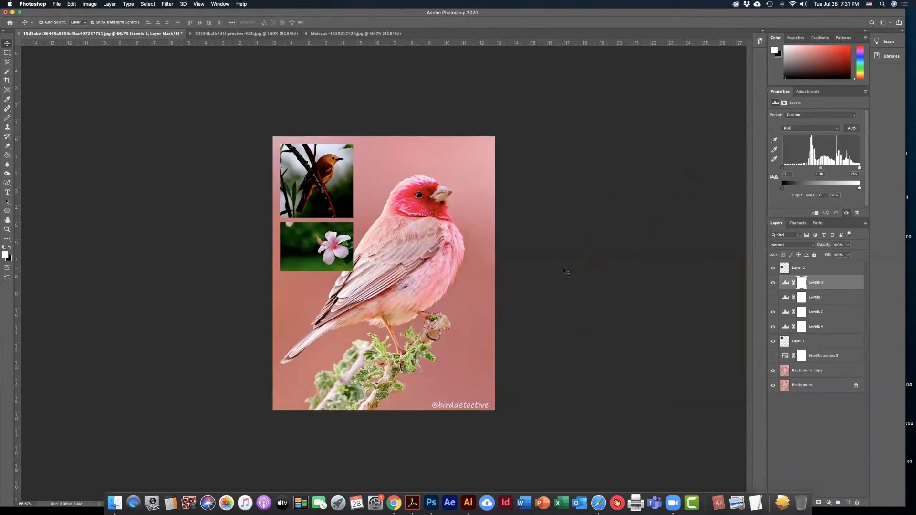
- Compare the image with the Levels 3 layer hidden and shown, and raise its shadow input to about 70
click(773, 283)
click(773, 284)
click(773, 284)
drag(782, 168, 803, 168)
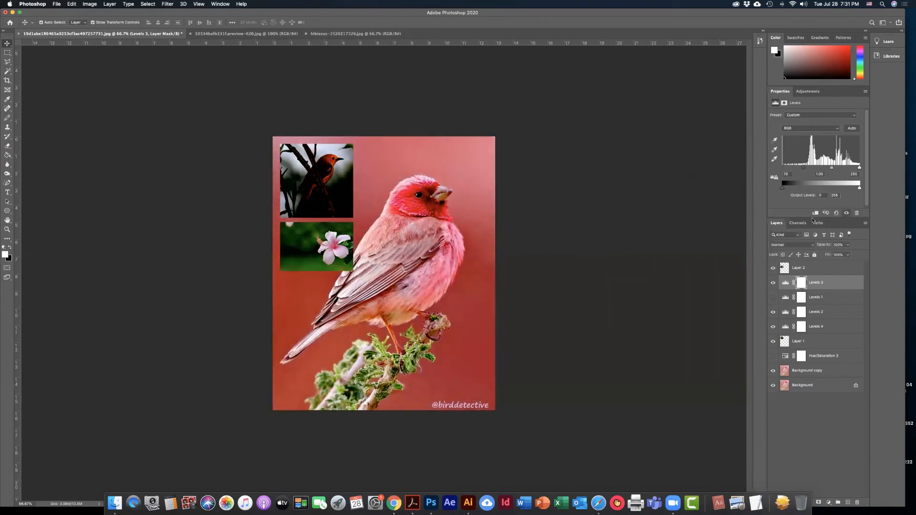
click(722, 293)
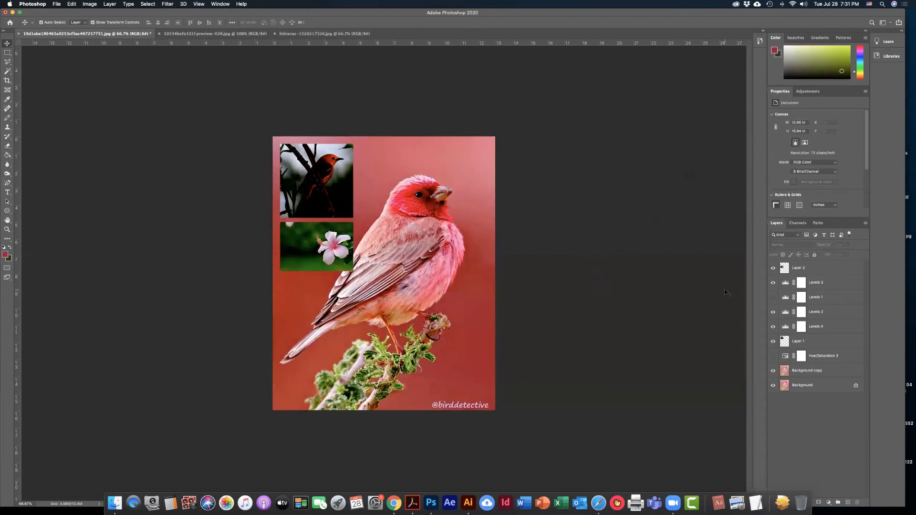
- Move the yellow bird layer to the top of the layer stack, above the hibiscus layer
click(815, 286)
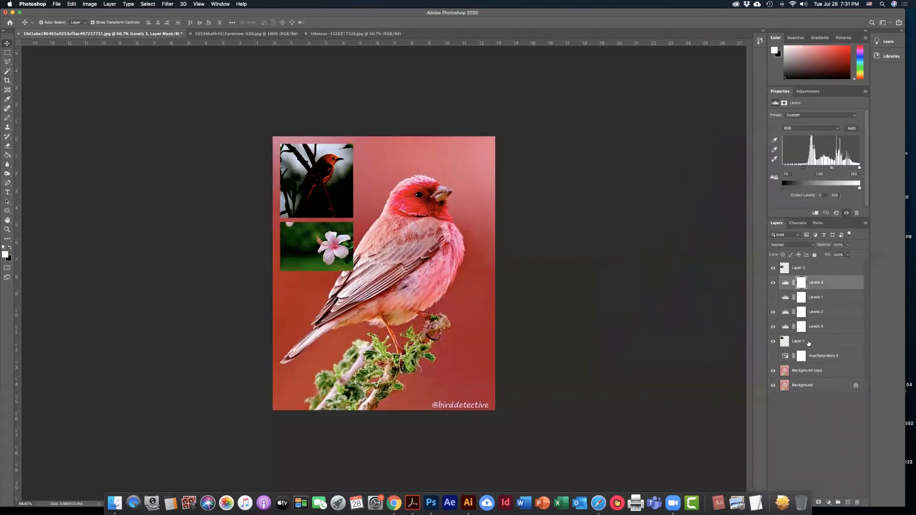
click(799, 344)
drag(794, 265, 793, 262)
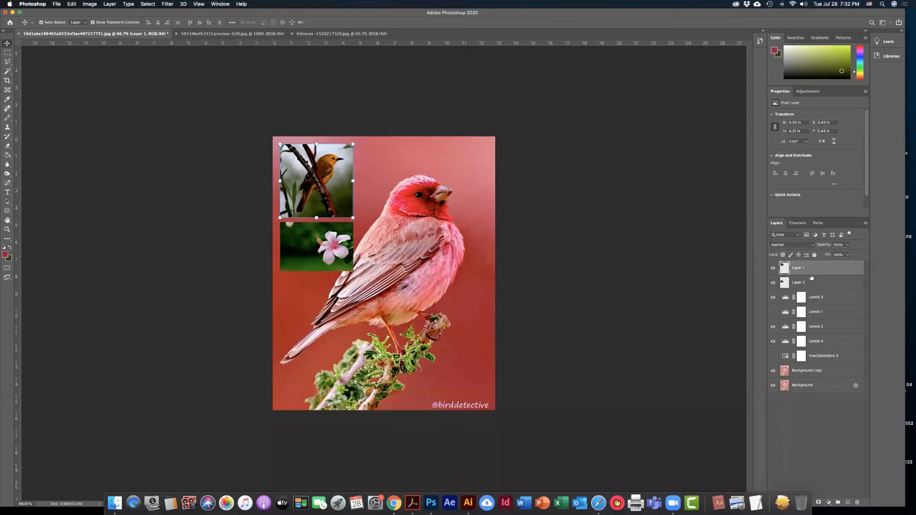
click(666, 351)
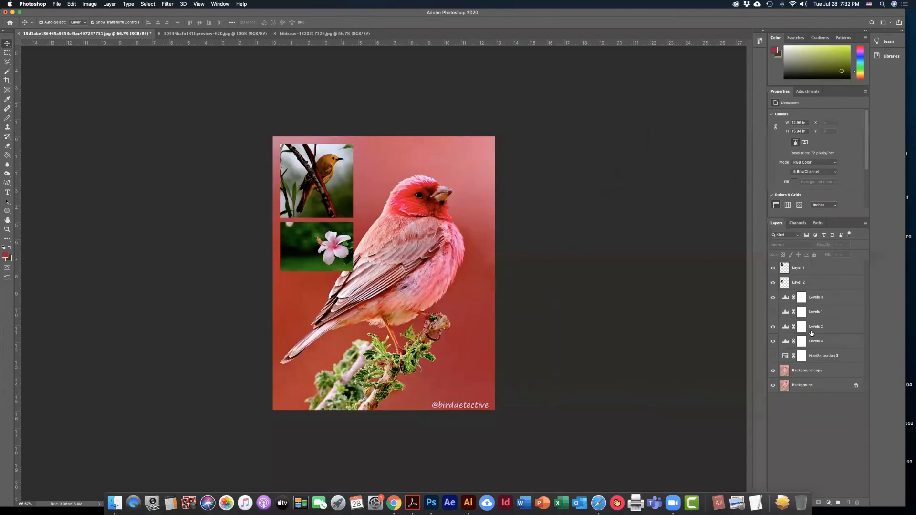
- Move the yellow bird layer beneath all the adjustment layers, directly above the Background copy layer
click(805, 371)
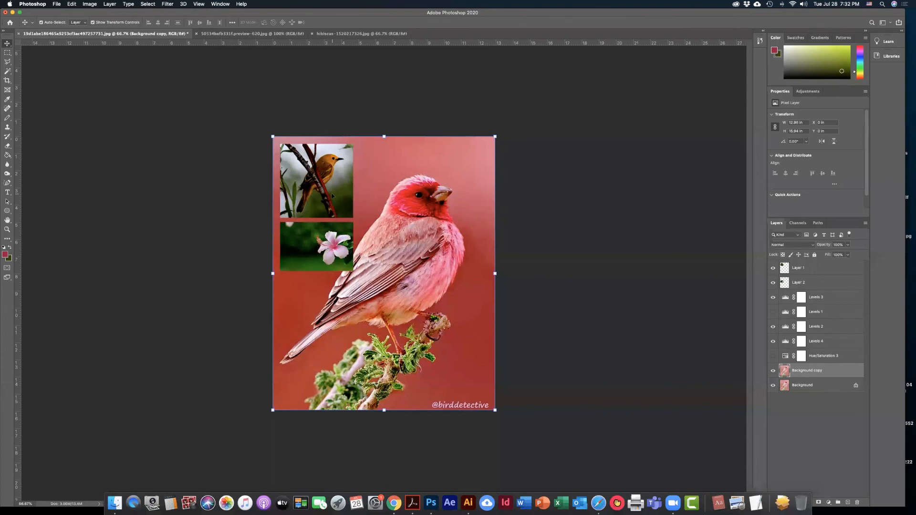
click(333, 196)
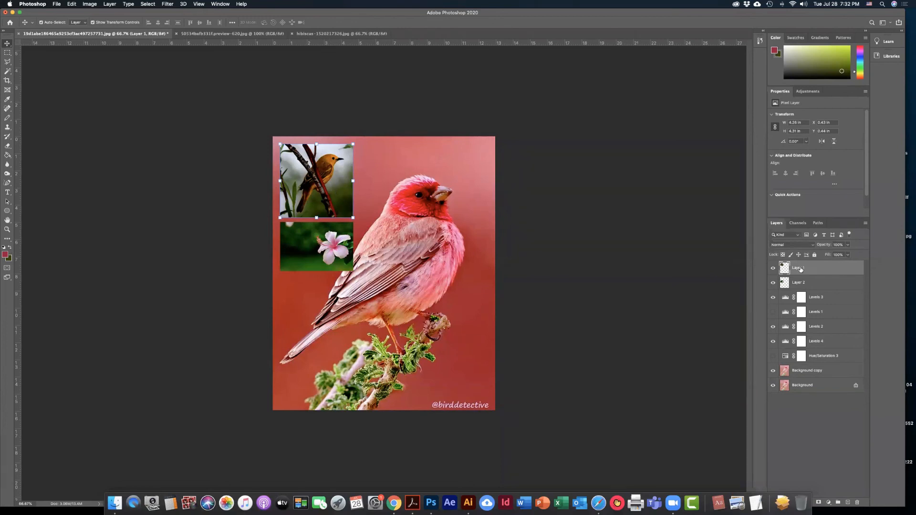
drag(800, 269, 791, 378)
drag(792, 378, 800, 353)
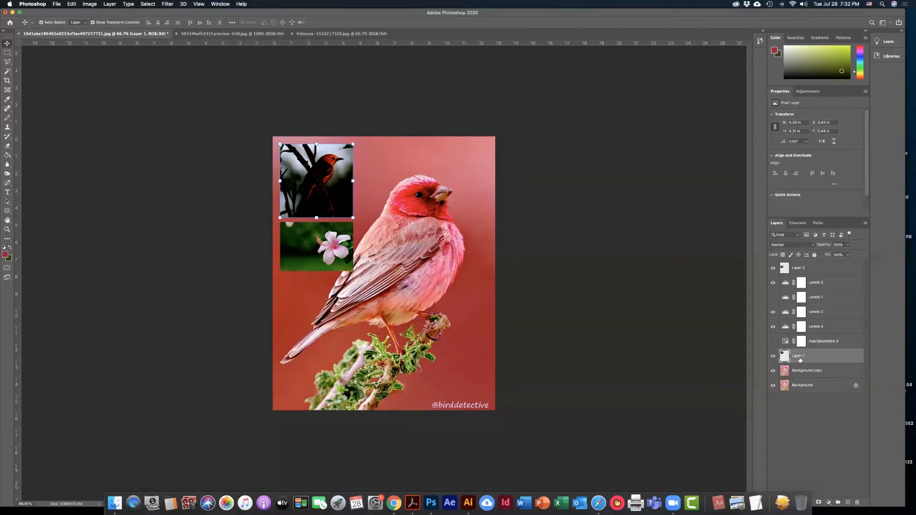
- Hide the Levels 2 and Levels 4 adjustment layers and move the yellow bird layer to the top of the stack
click(774, 326)
click(774, 313)
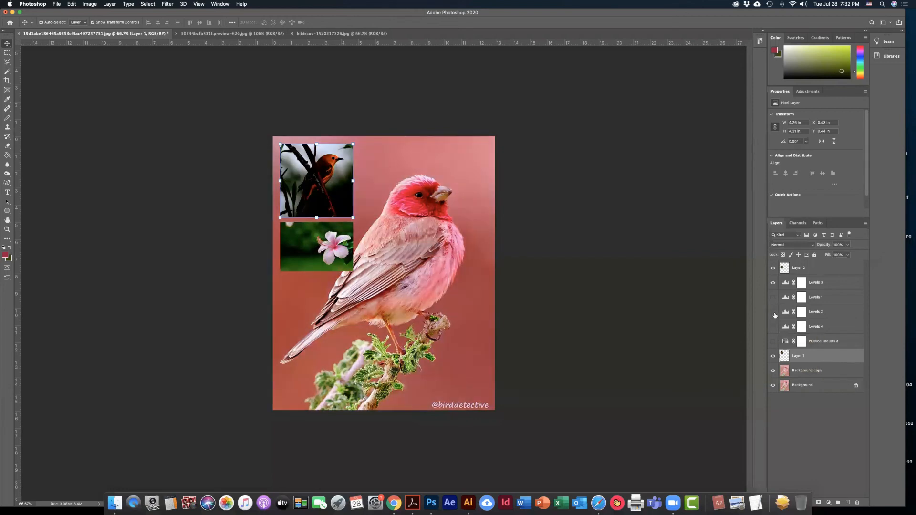
click(774, 313)
click(773, 328)
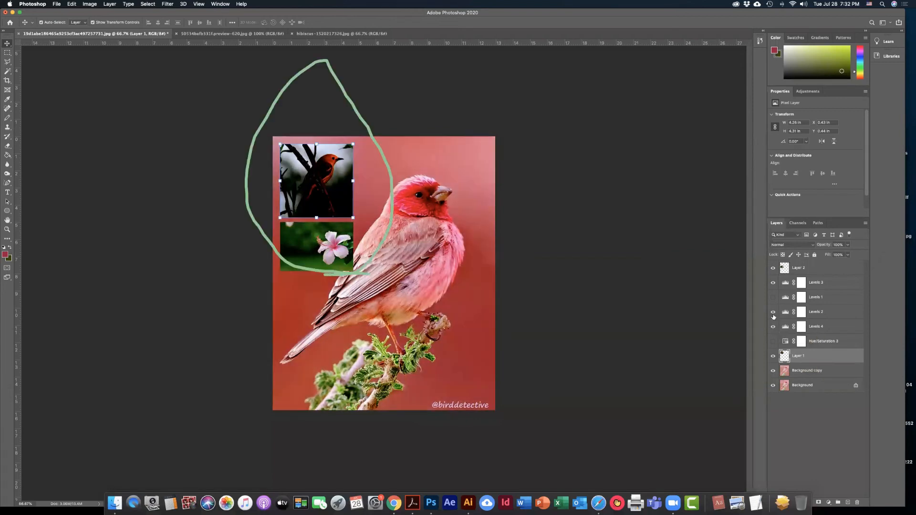
click(773, 328)
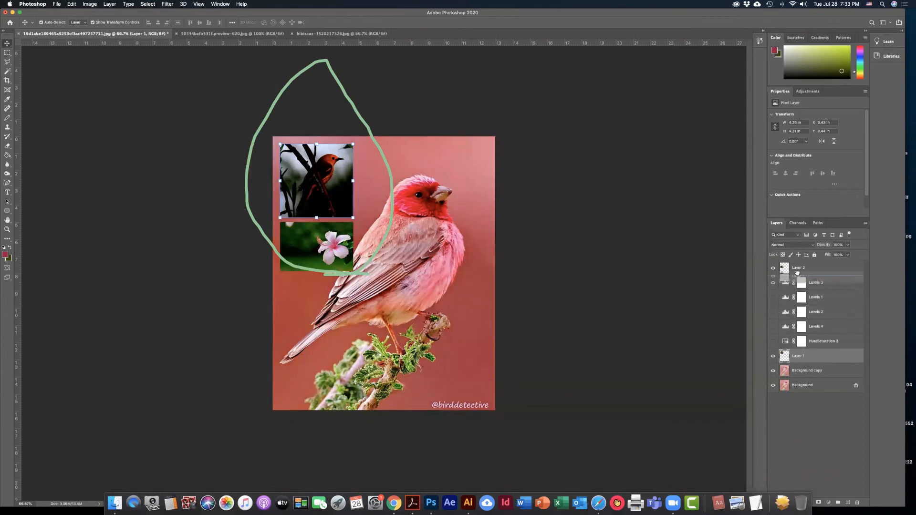
drag(798, 265, 799, 267)
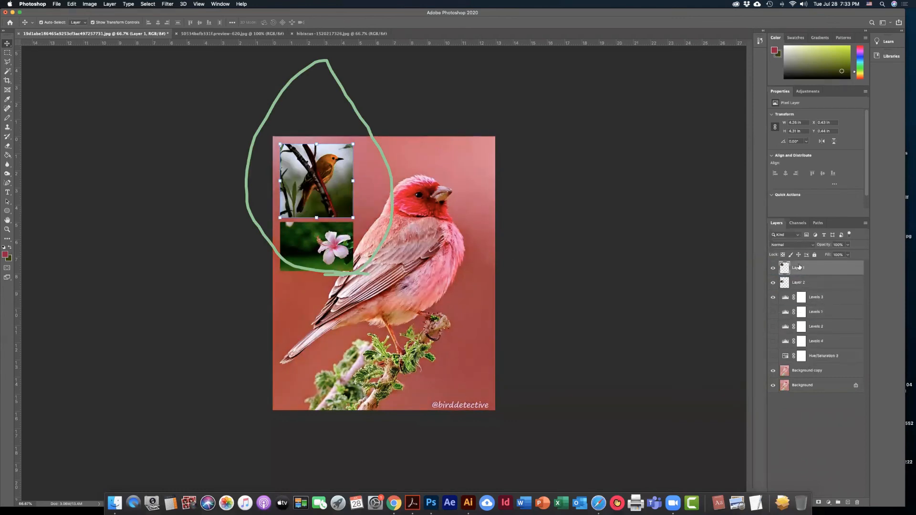
- Select the yellow bird, hibiscus and pink bird images in turn to see which layer each one belongs to
click(561, 248)
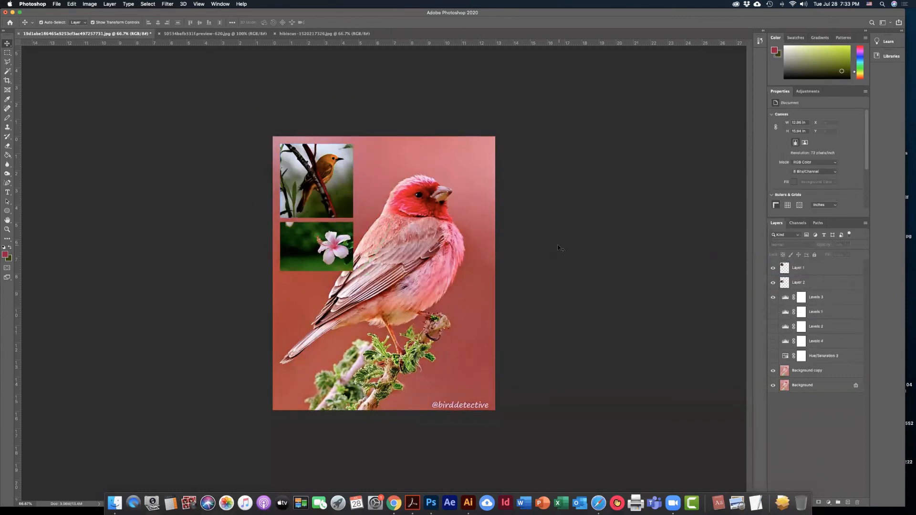
click(443, 237)
click(316, 181)
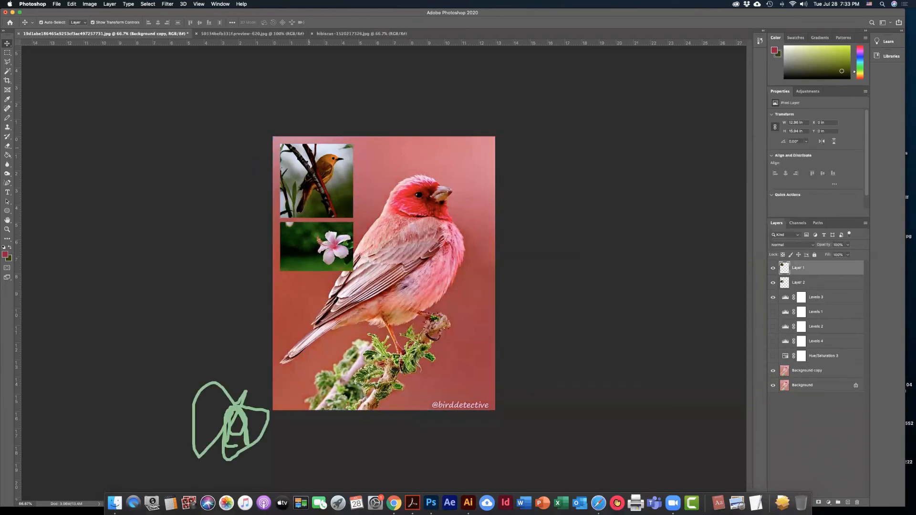
shift+click(328, 248)
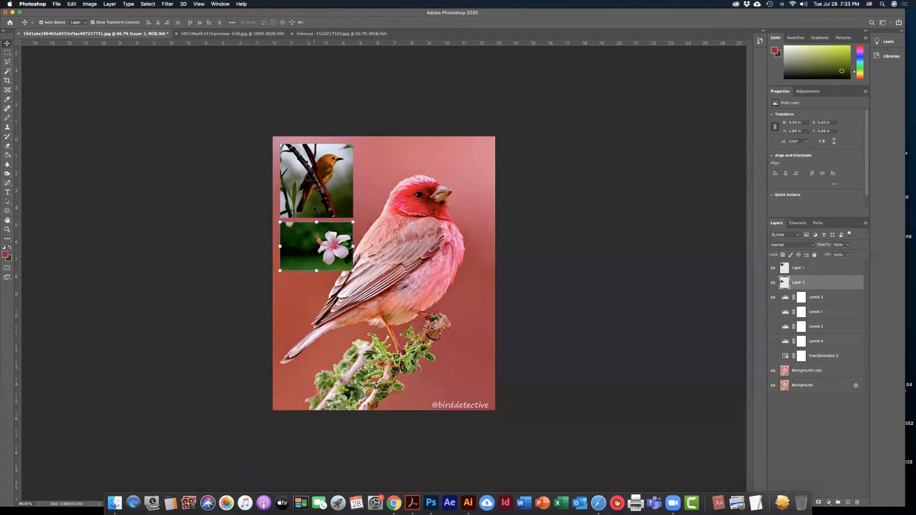
click(542, 217)
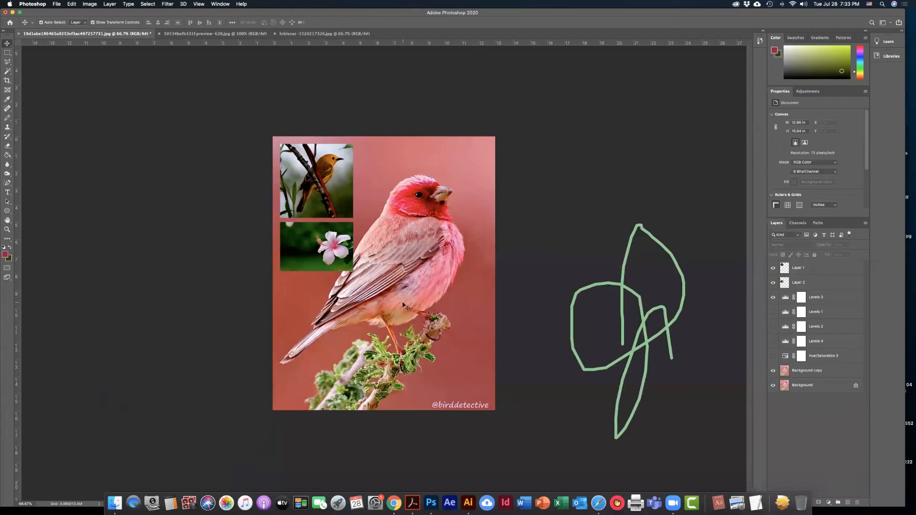
click(339, 163)
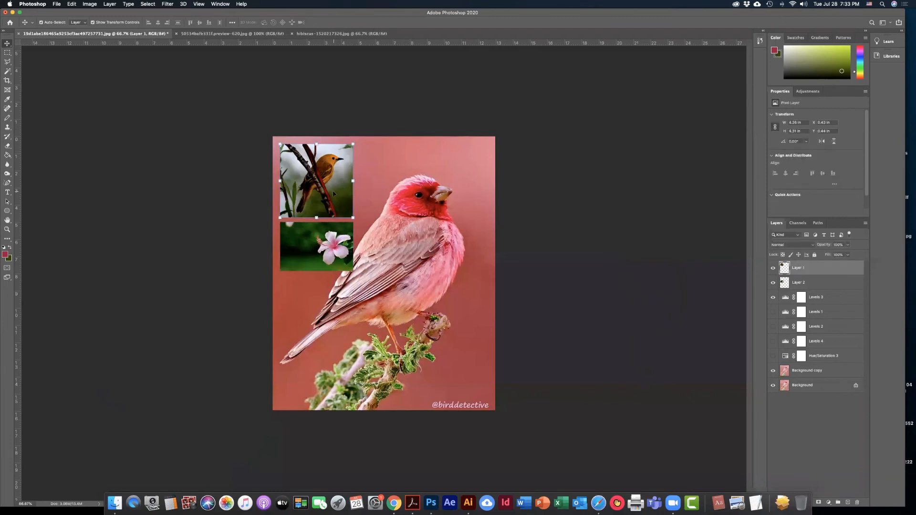
click(559, 261)
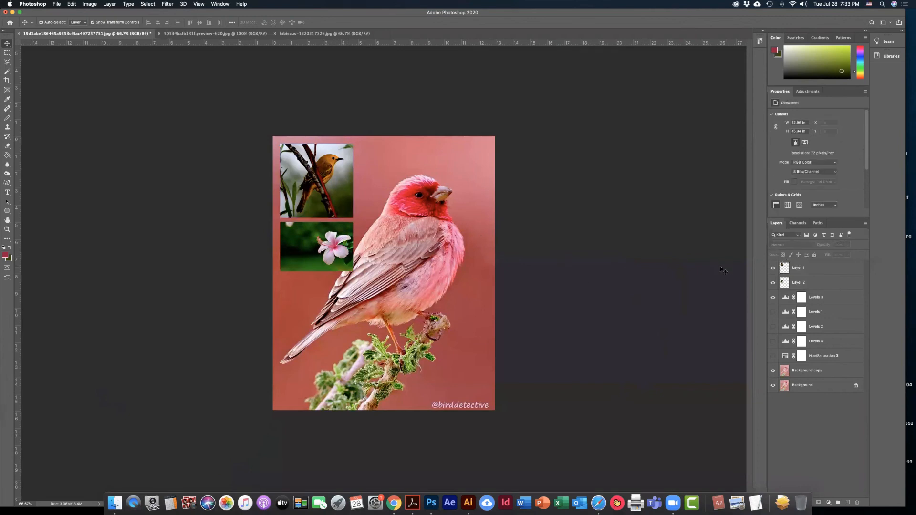
click(447, 279)
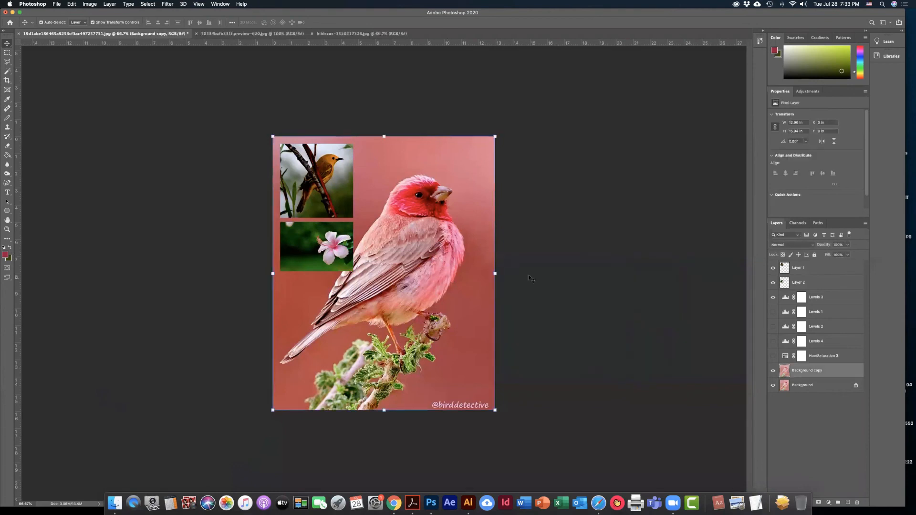
click(623, 219)
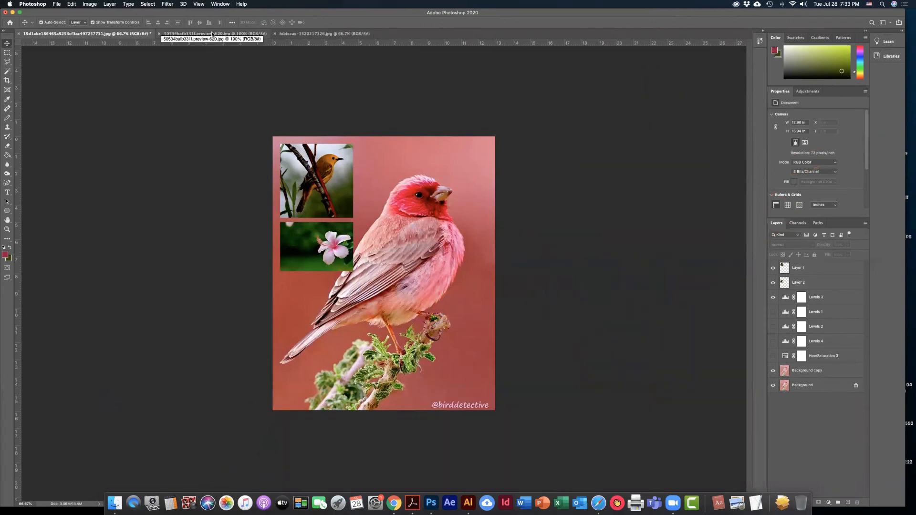
click(471, 256)
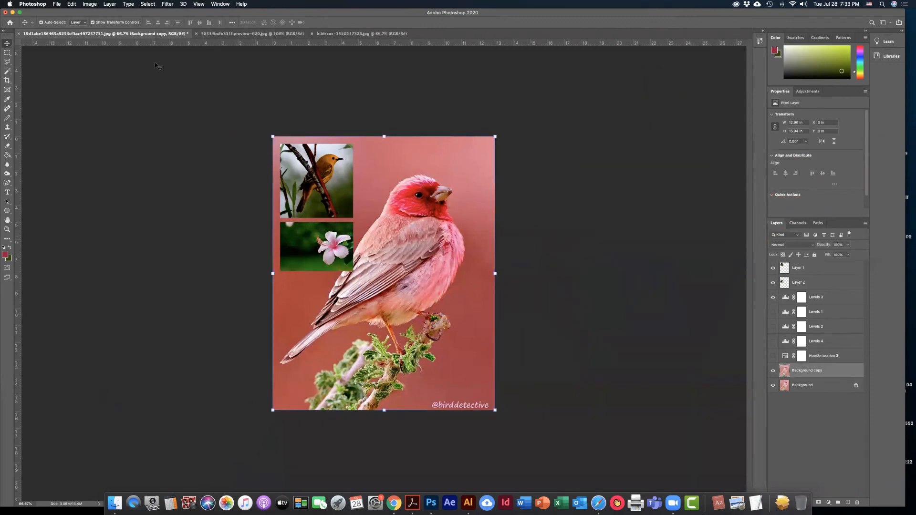
click(57, 4)
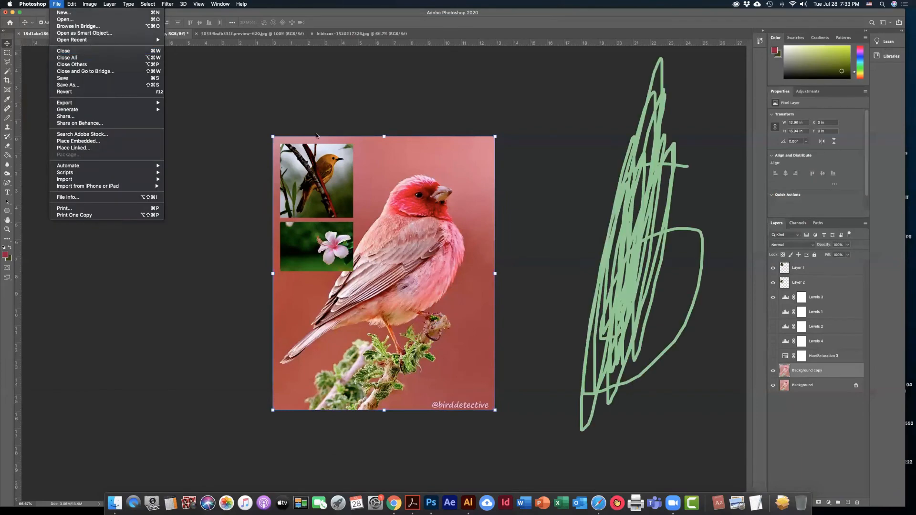
key(Escape)
- Delete all hidden layers from the pink bird document
click(816, 311)
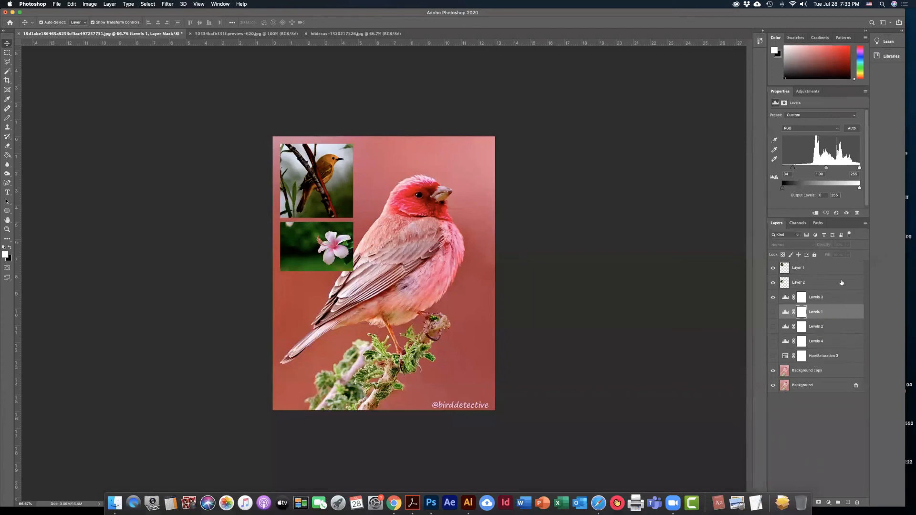
click(864, 223)
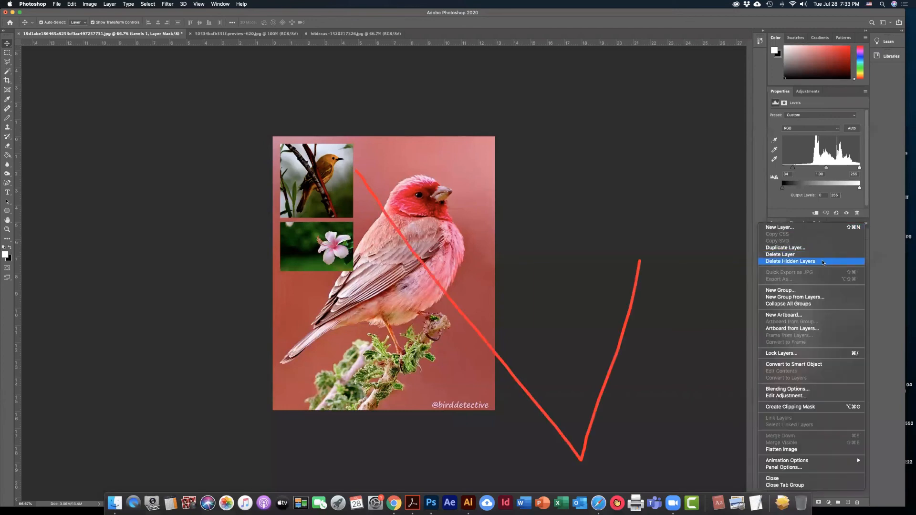
click(678, 296)
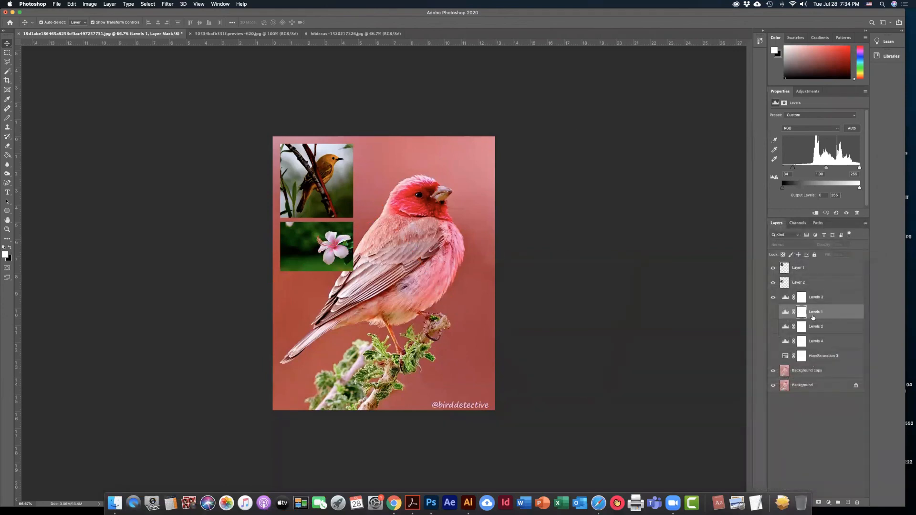
click(865, 225)
click(822, 261)
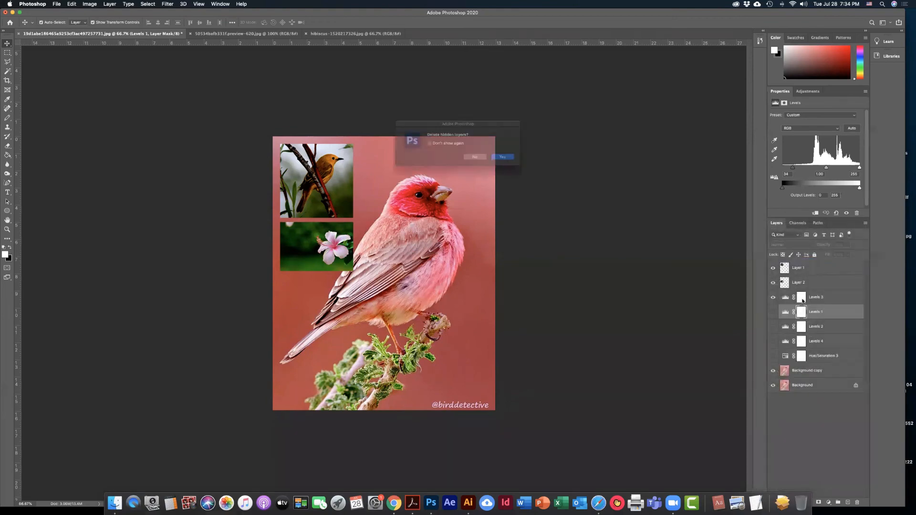
click(512, 161)
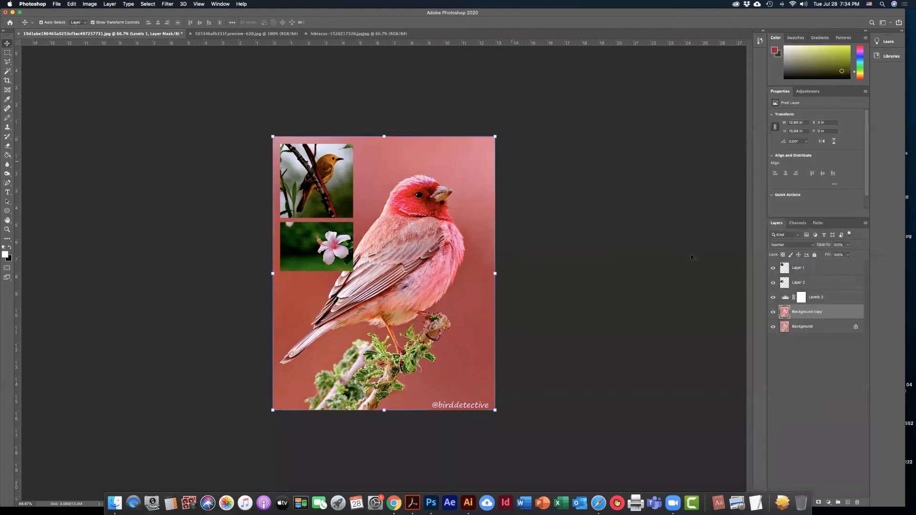
click(529, 293)
- Start saving the layered document and choose the Desktop as its location
click(56, 4)
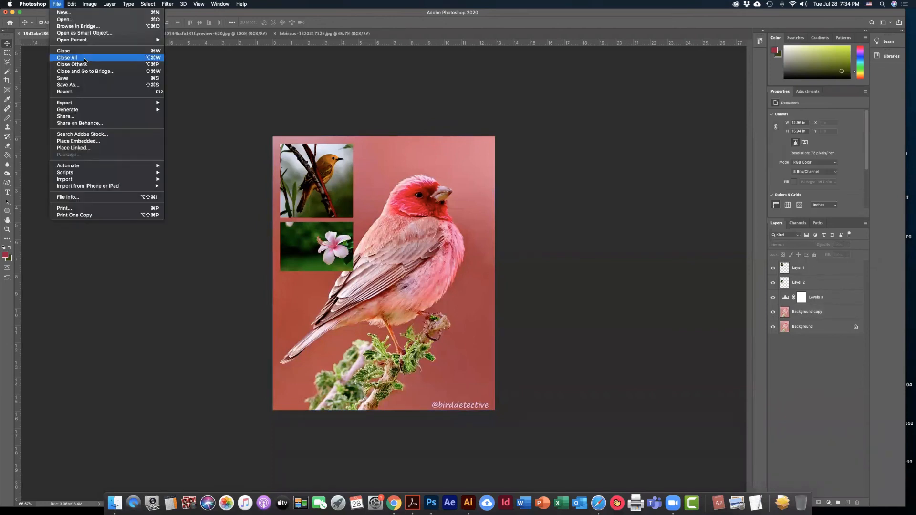
click(88, 78)
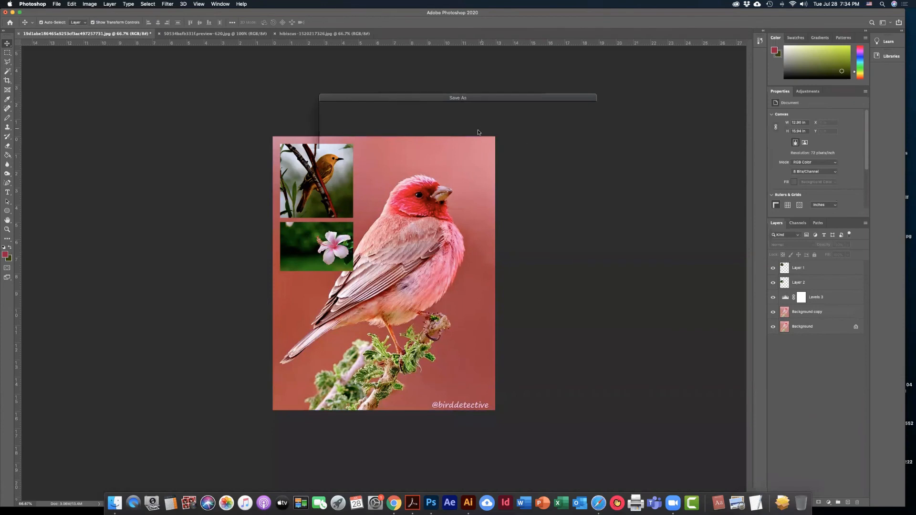
click(462, 133)
click(463, 132)
click(463, 132)
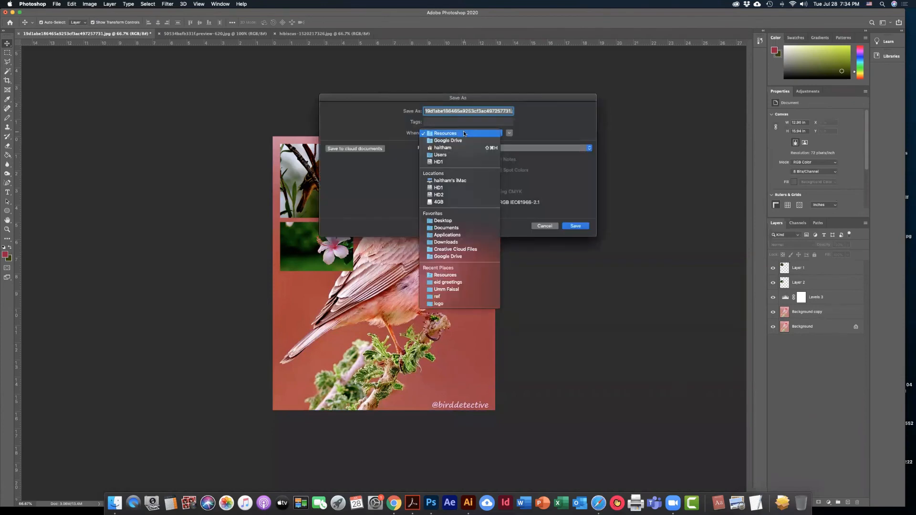
click(472, 220)
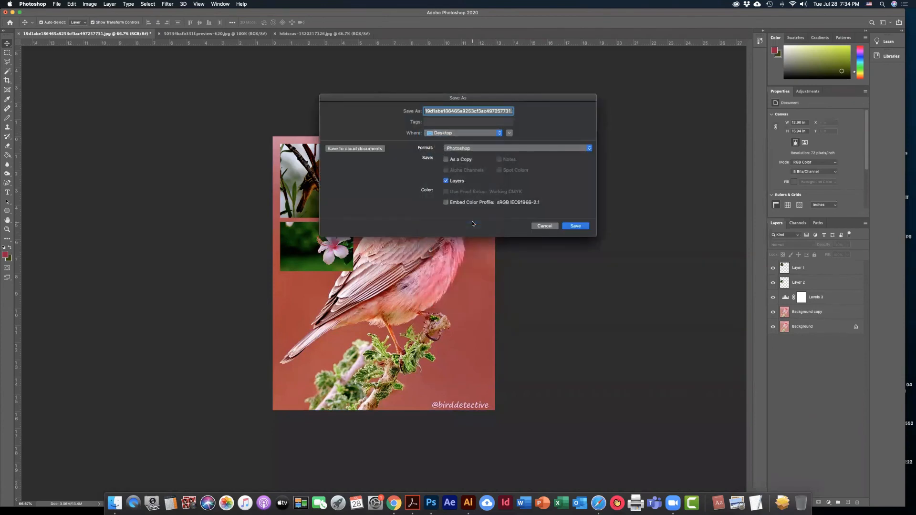
- Name the file BIRD1.psd and save it in Photoshop format with its layers included
click(511, 113)
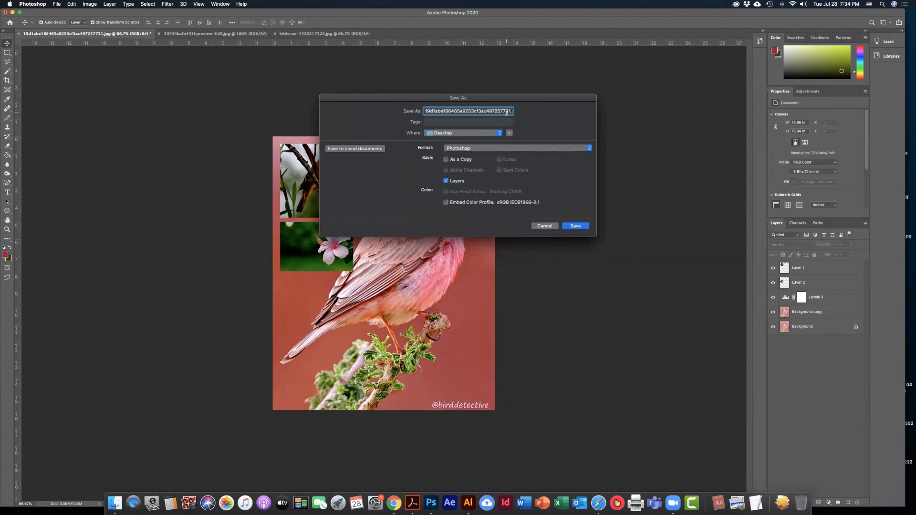
key(super+a)
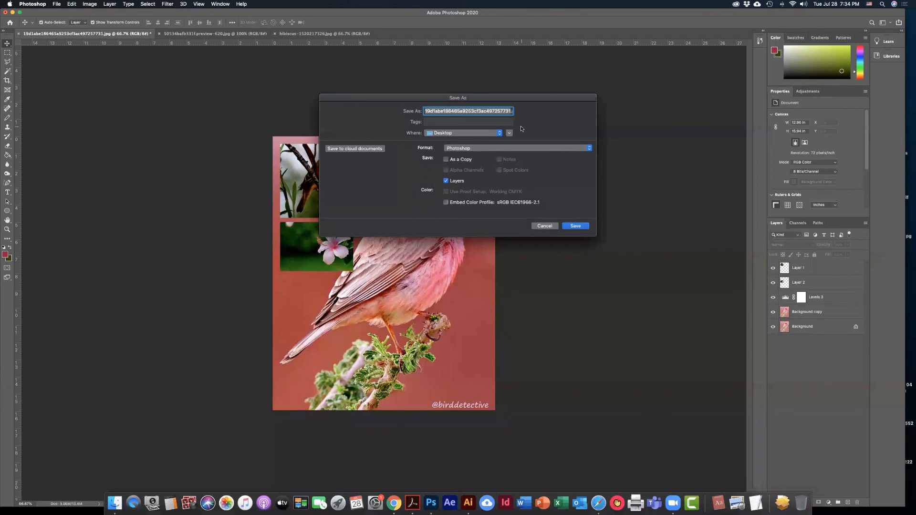
text(BIRD1.psd)
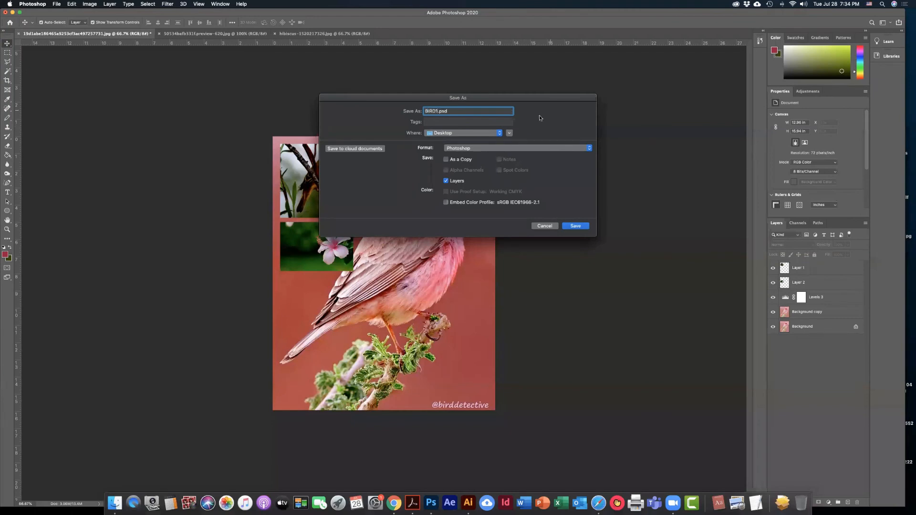
click(482, 151)
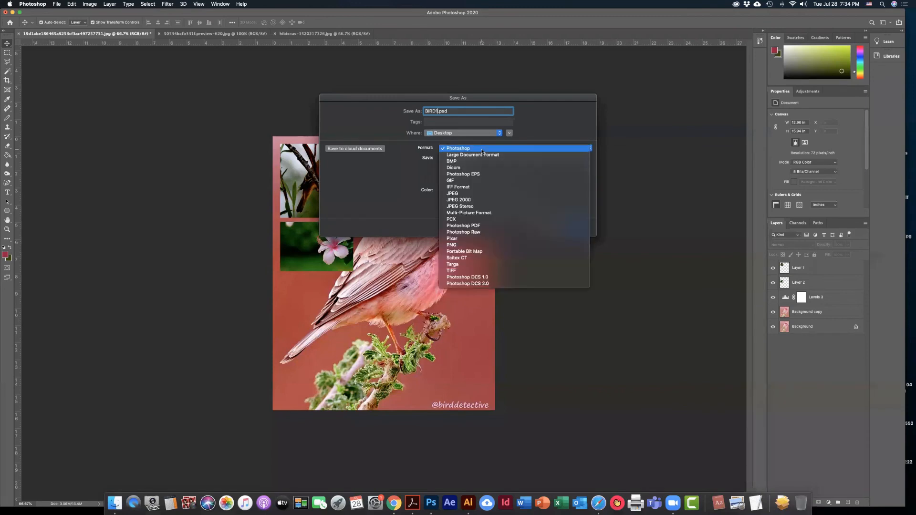
click(482, 151)
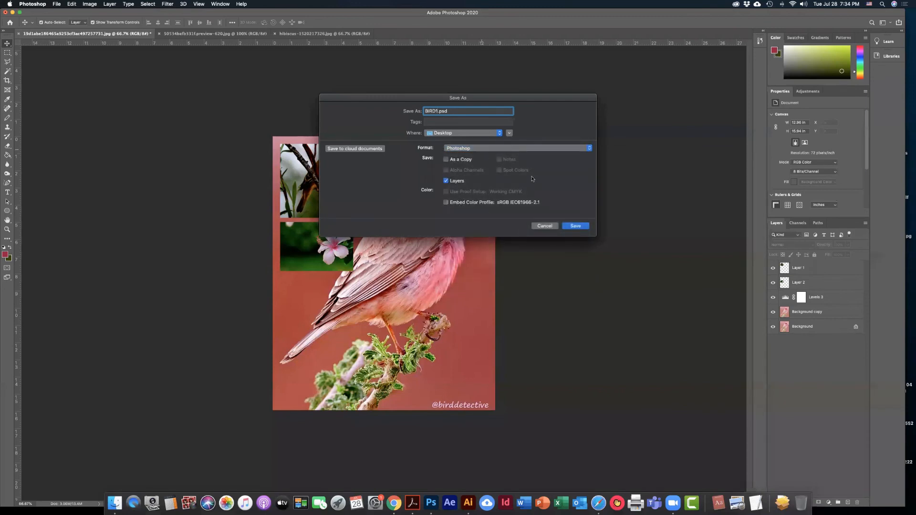
click(575, 226)
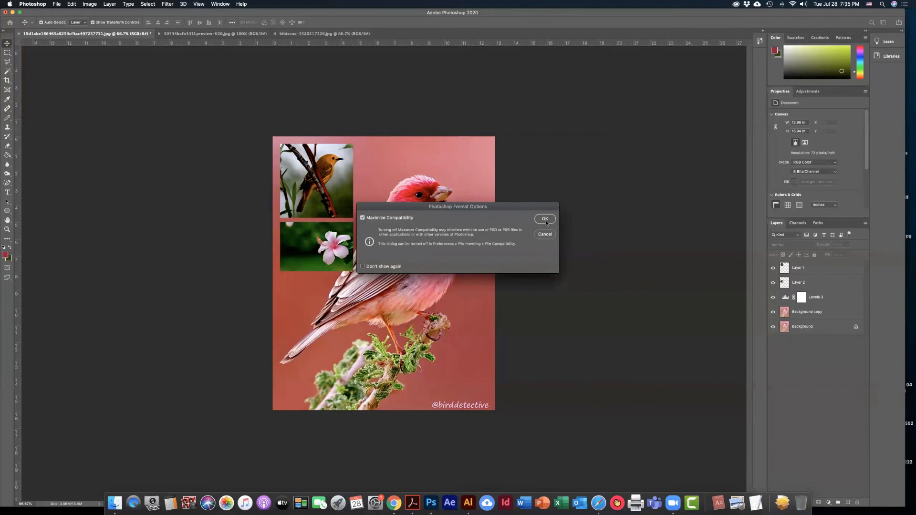
- Keep Maximize Compatibility enabled, opt out of showing the format options again, and confirm the save
click(362, 218)
click(362, 218)
click(362, 267)
click(543, 219)
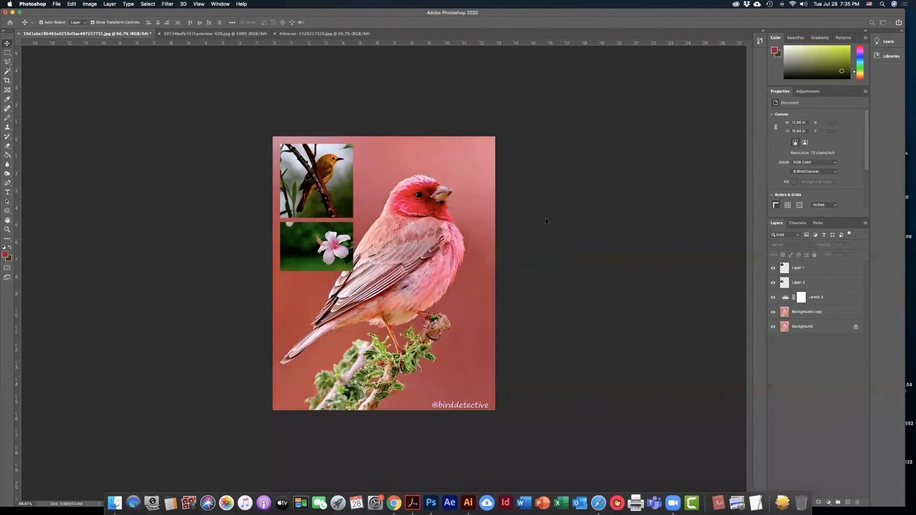
- Save a JPEG copy named BIRD1.jpg to the Desktop at maximum quality 12 with the Progressive format option
click(54, 3)
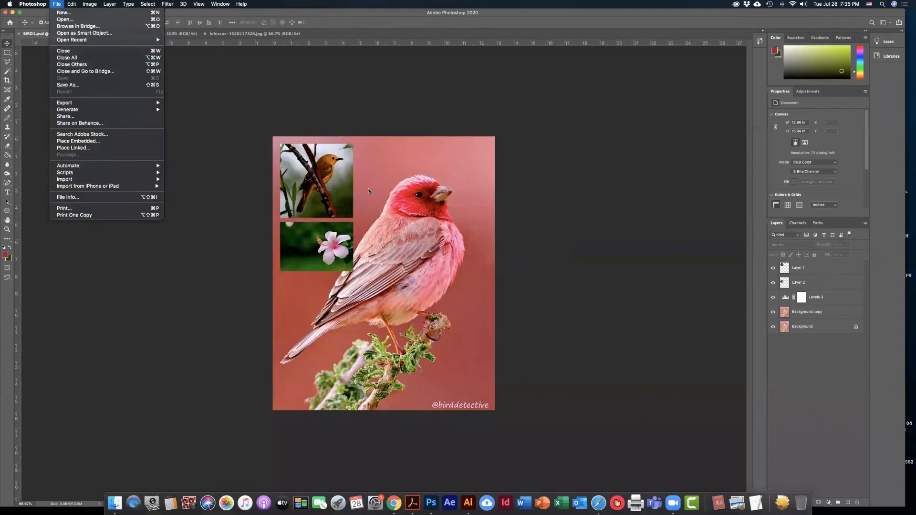
click(105, 84)
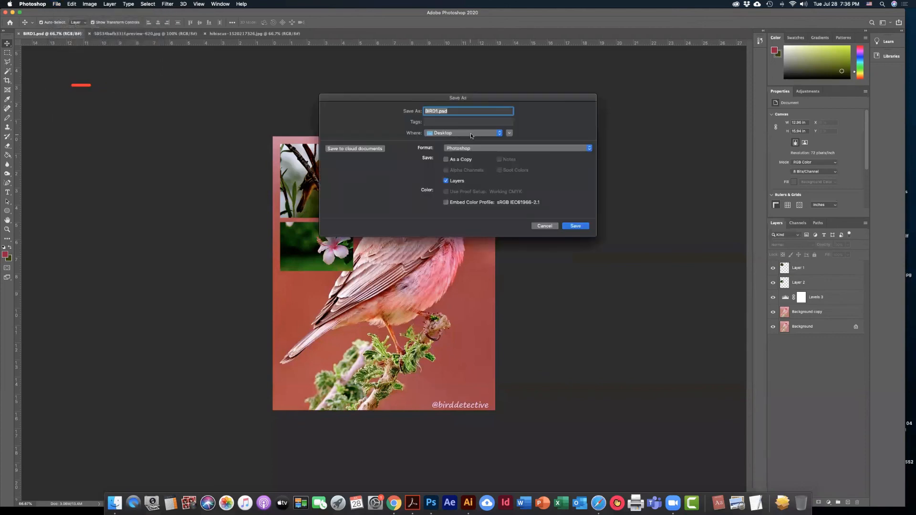
click(487, 148)
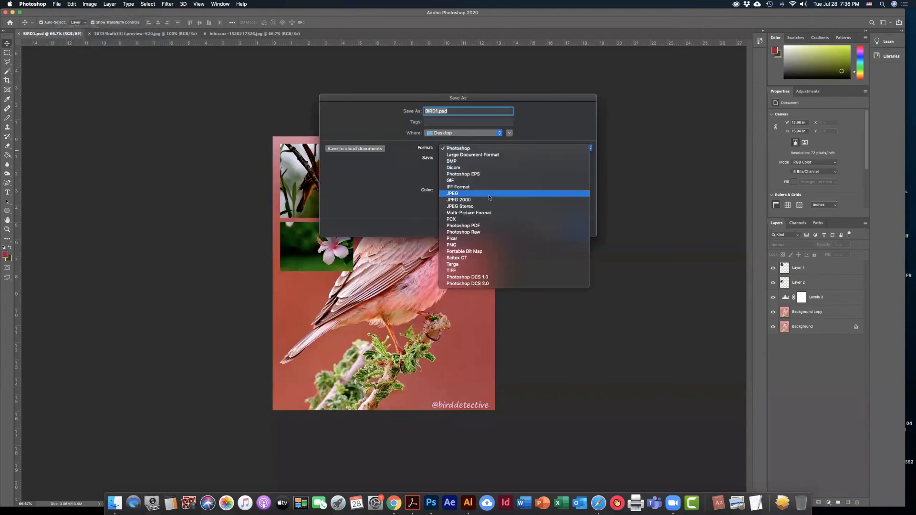
click(489, 194)
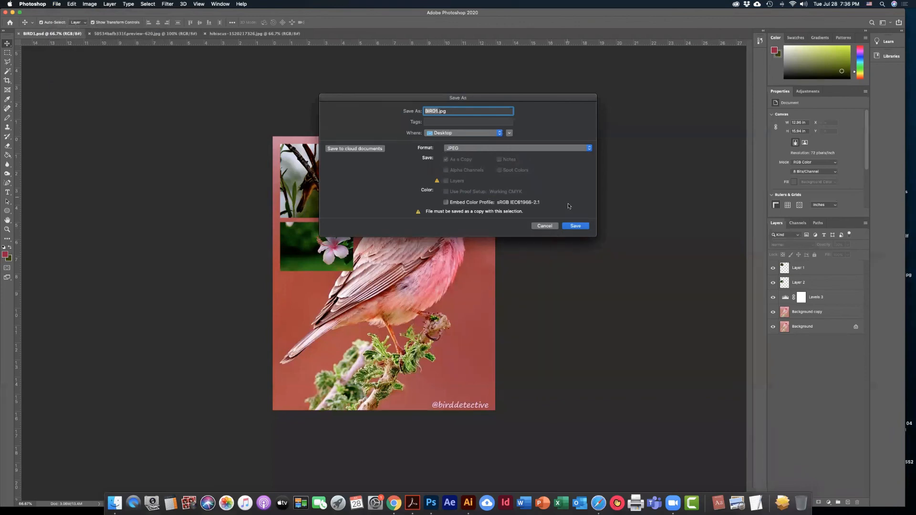
click(576, 225)
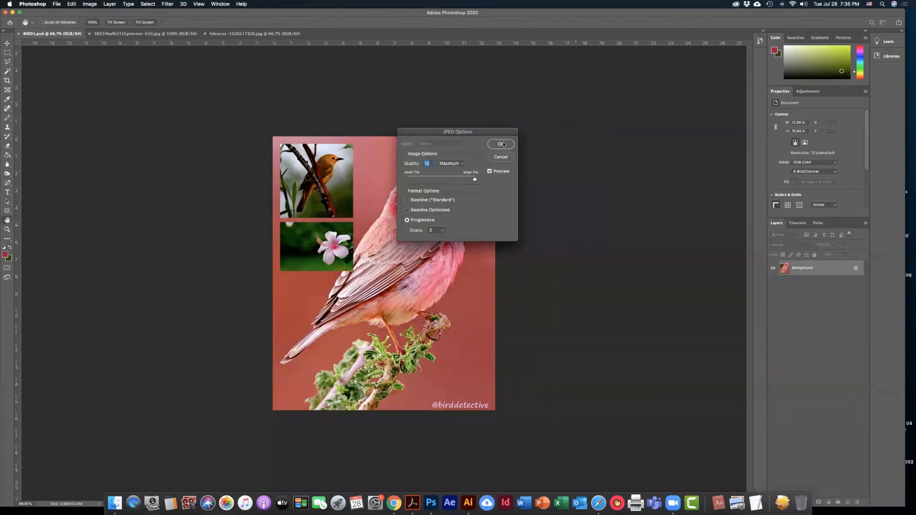
click(500, 144)
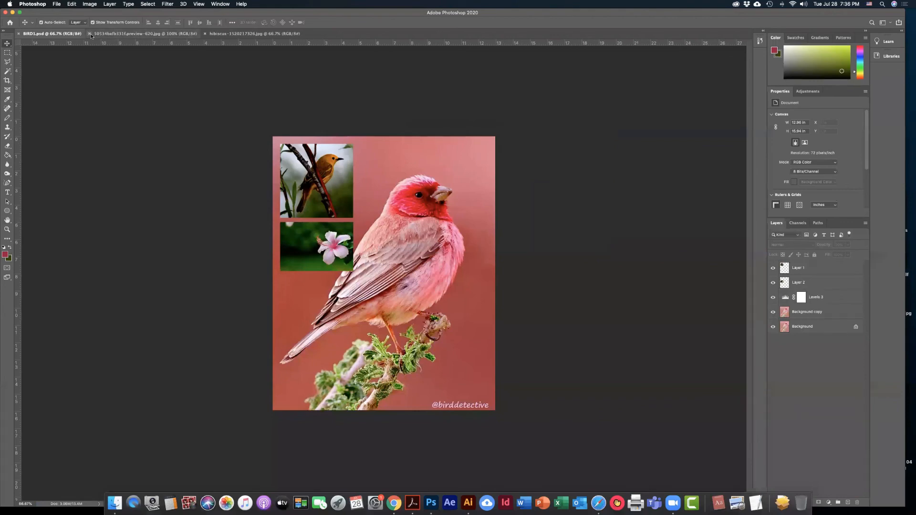
- View the open yellow bird and hibiscus source documents in turn, ending on the hibiscus image
click(111, 35)
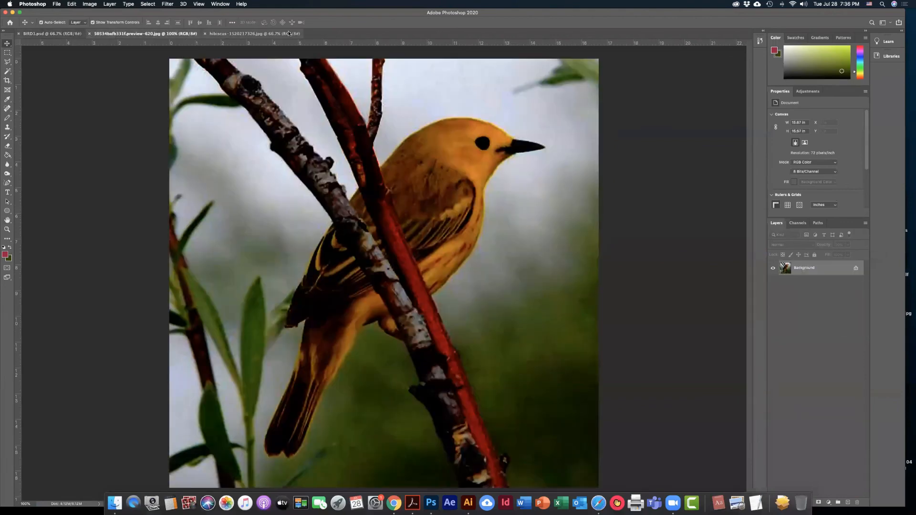
click(243, 34)
click(152, 34)
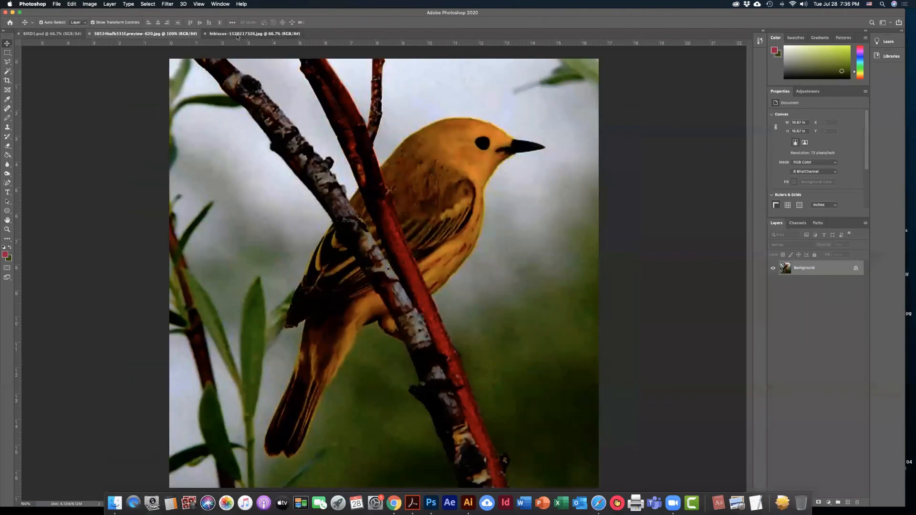
click(245, 35)
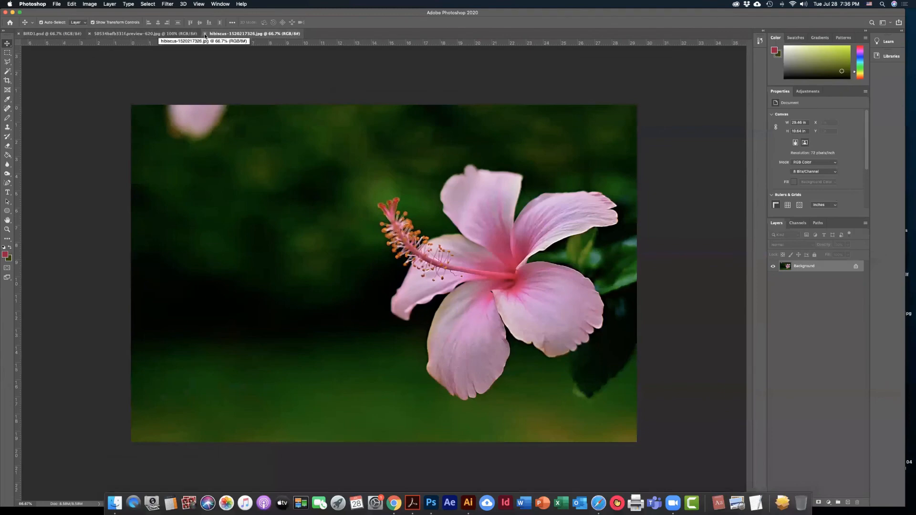
- Close the hibiscus source document and the yellow bird source document
click(204, 33)
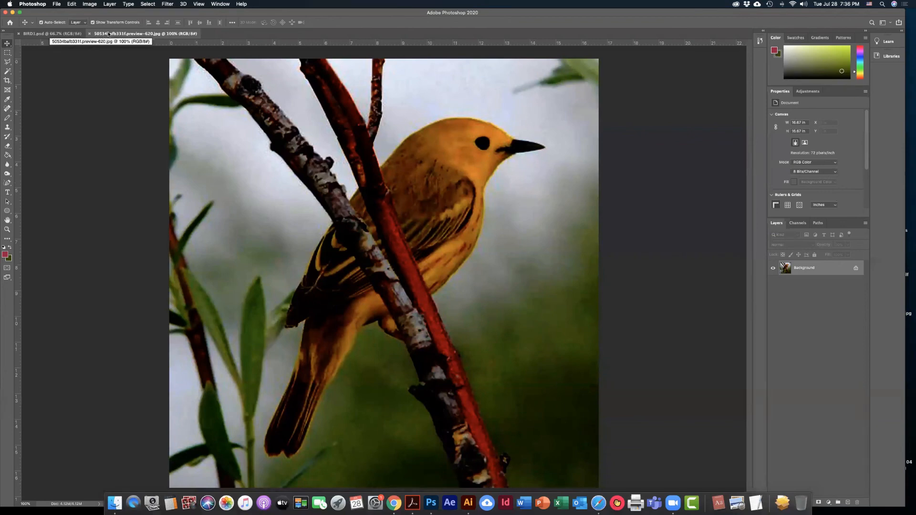
click(90, 34)
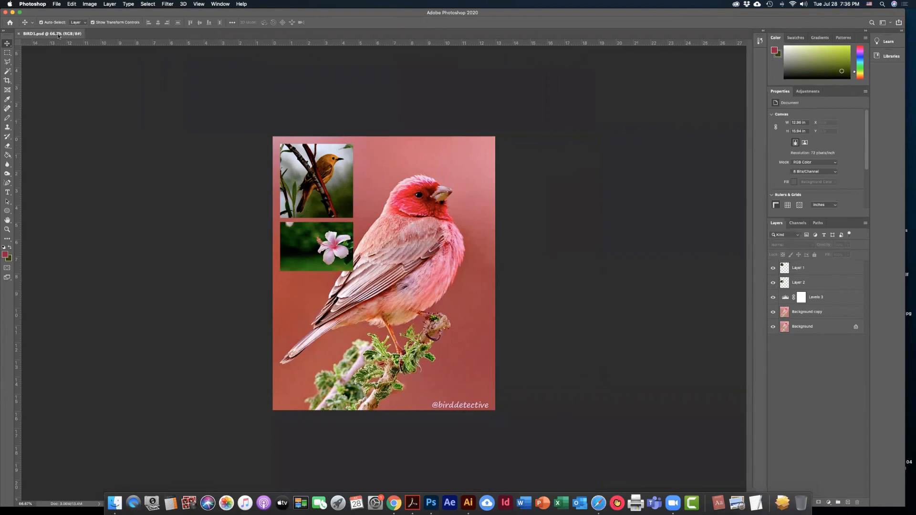
- Open the yellow bird JPEG from the Resources folder in Google Drive
click(56, 4)
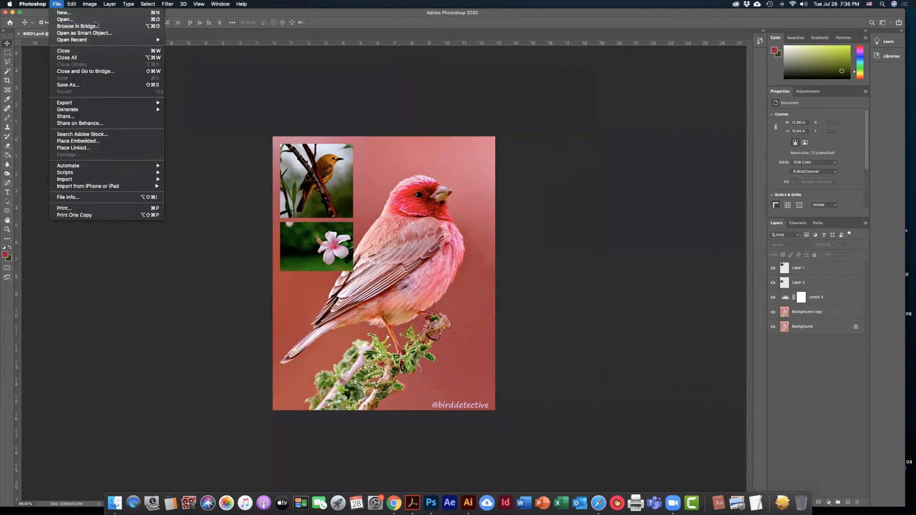
click(93, 19)
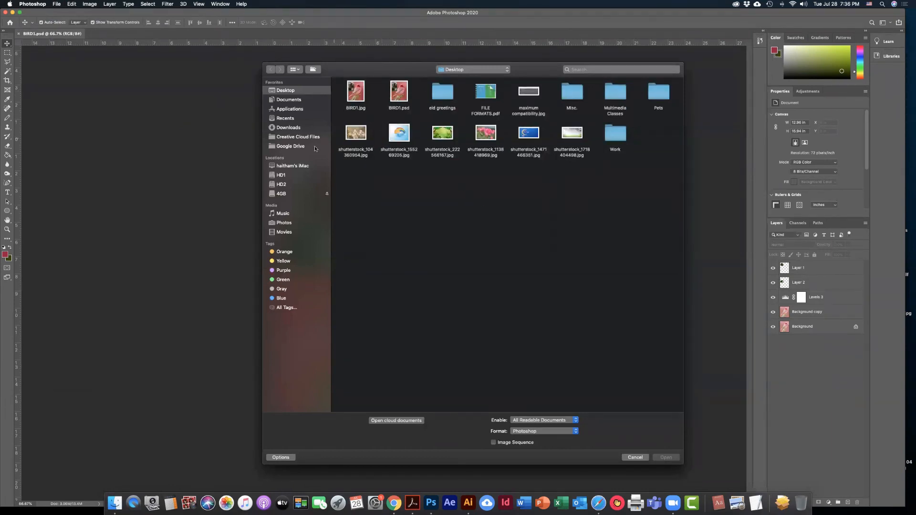
click(295, 143)
double_click(399, 94)
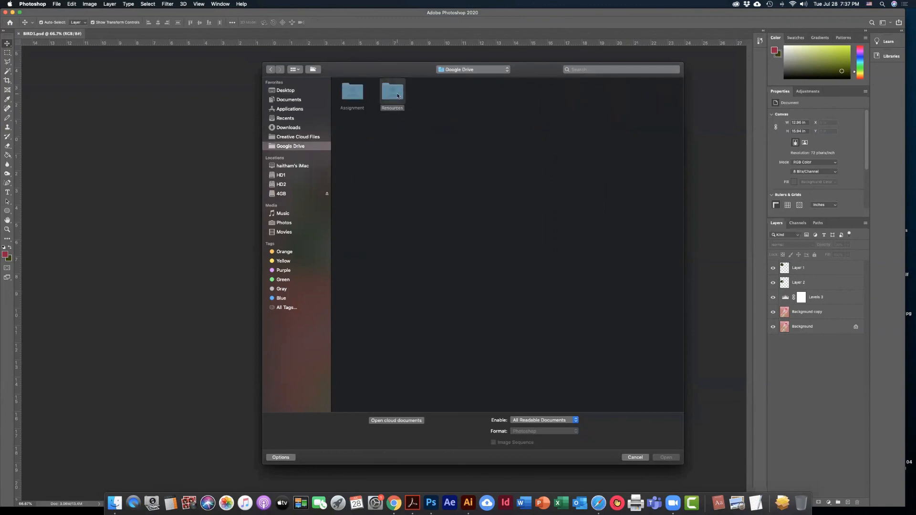
click(399, 94)
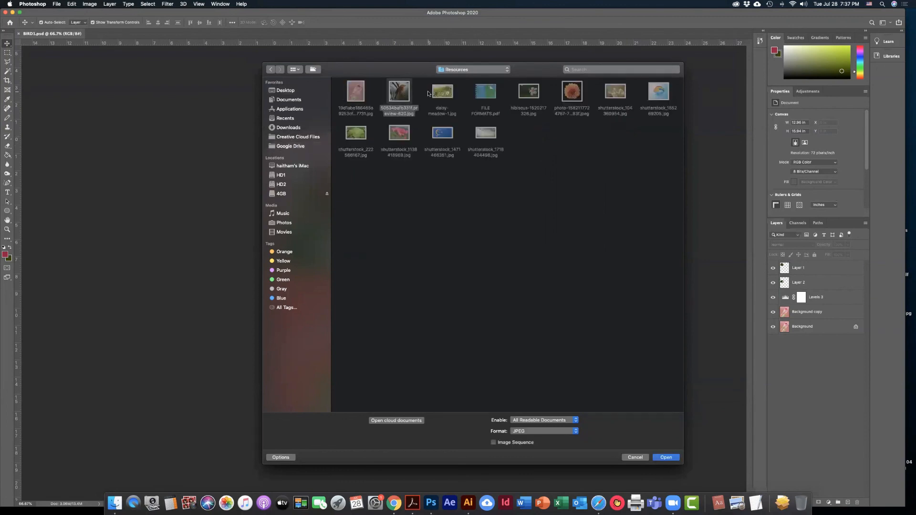
double_click(399, 92)
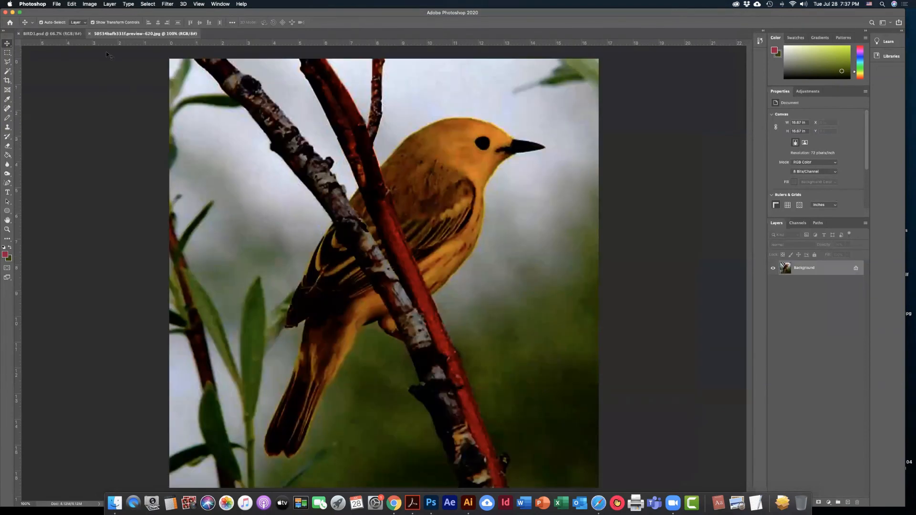
- Close the yellow bird image and the BIRD1.psd composite
click(56, 4)
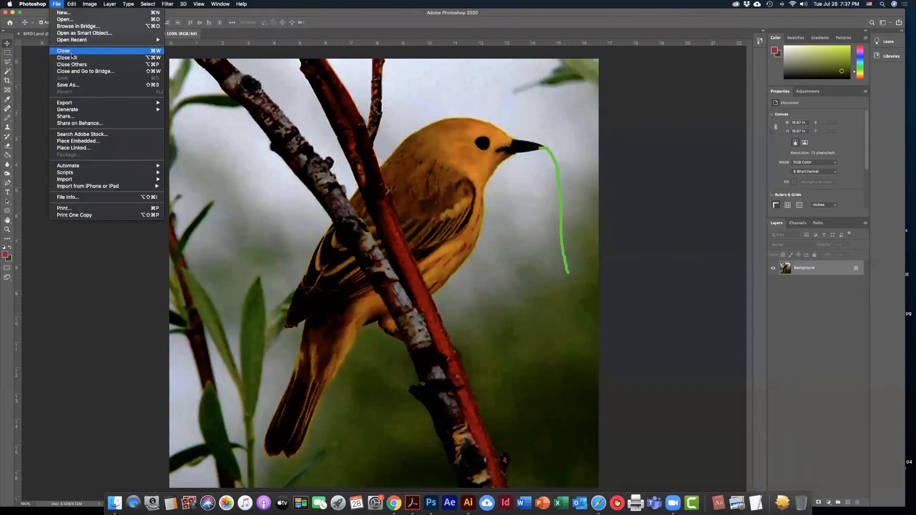
click(98, 34)
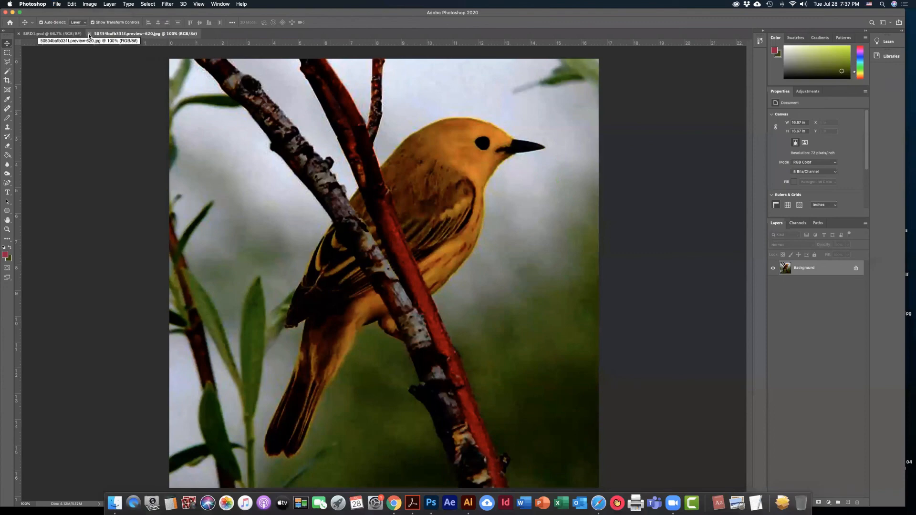
click(56, 4)
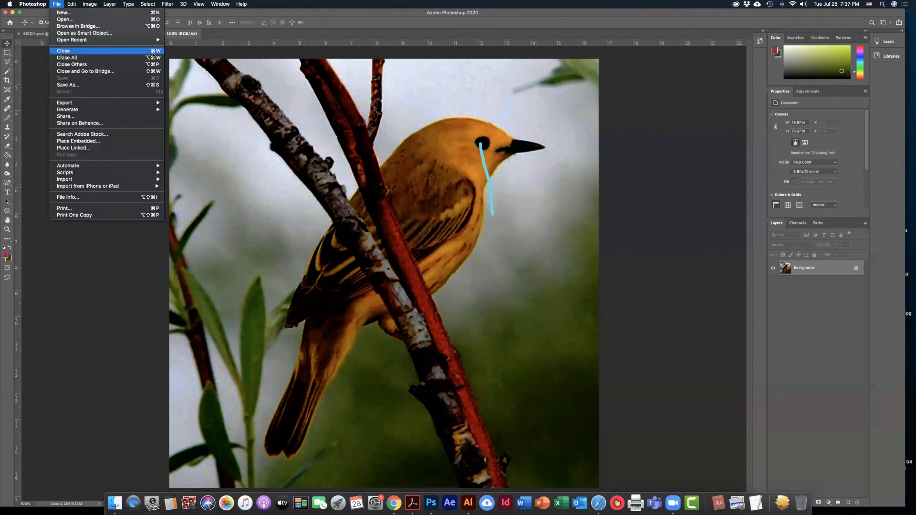
click(273, 105)
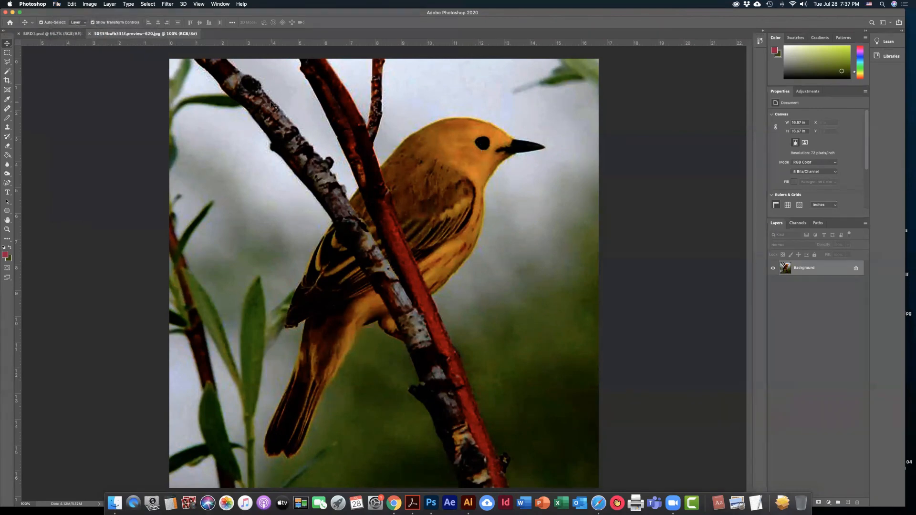
key(super+w)
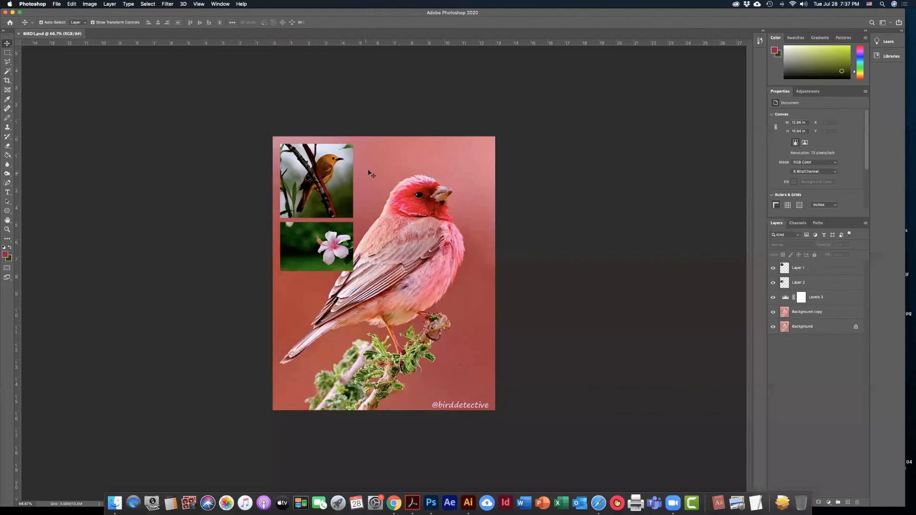
click(351, 204)
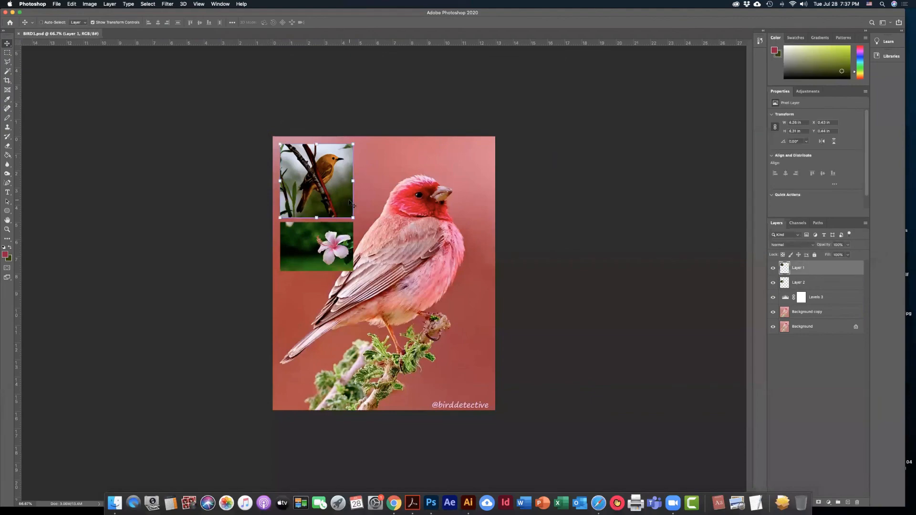
key(super+w)
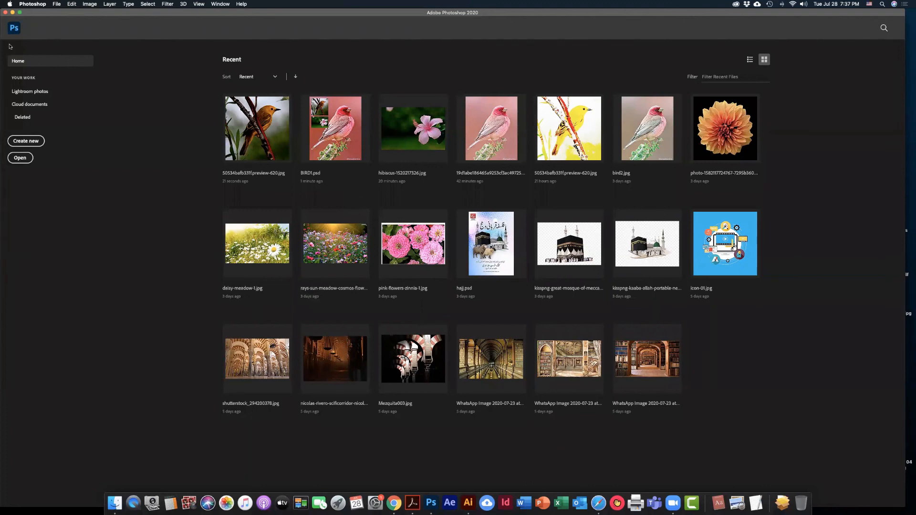
- Open BIRD1.jpg and BIRD1.psd together from the Desktop
click(56, 4)
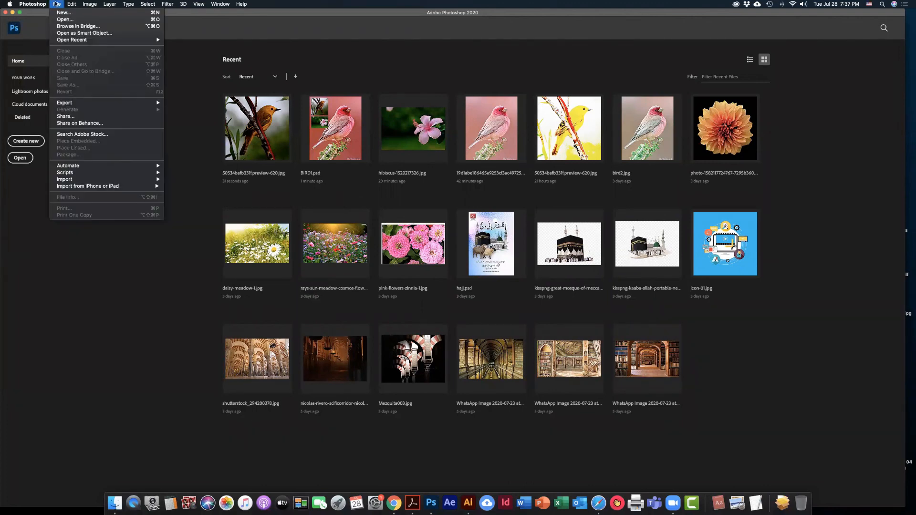
click(65, 20)
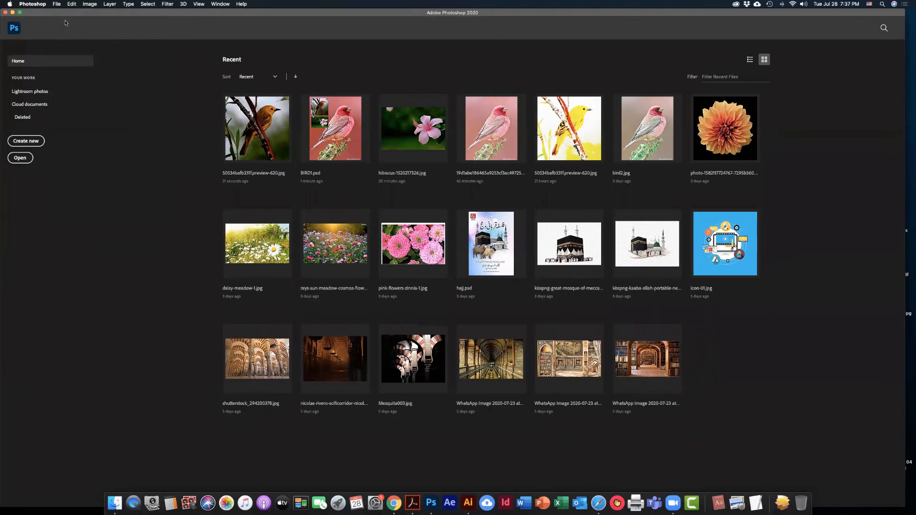
click(286, 90)
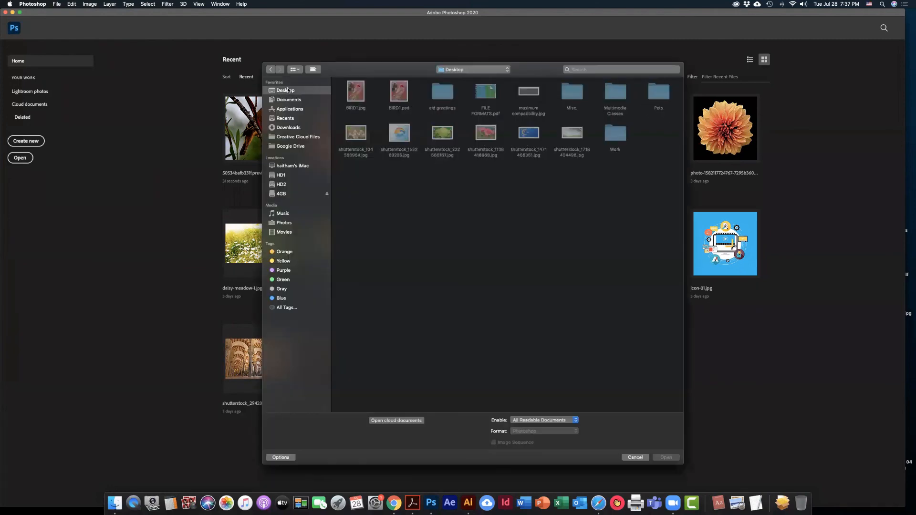
click(355, 93)
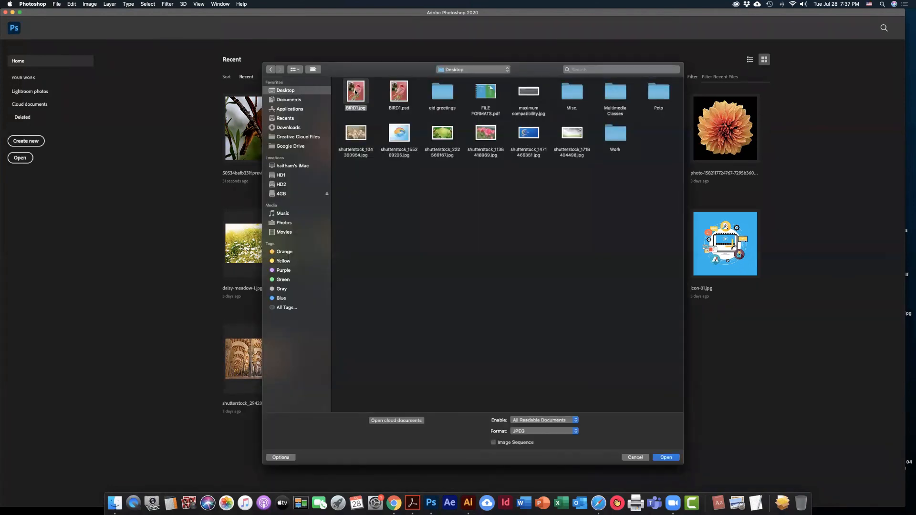
shift+click(401, 98)
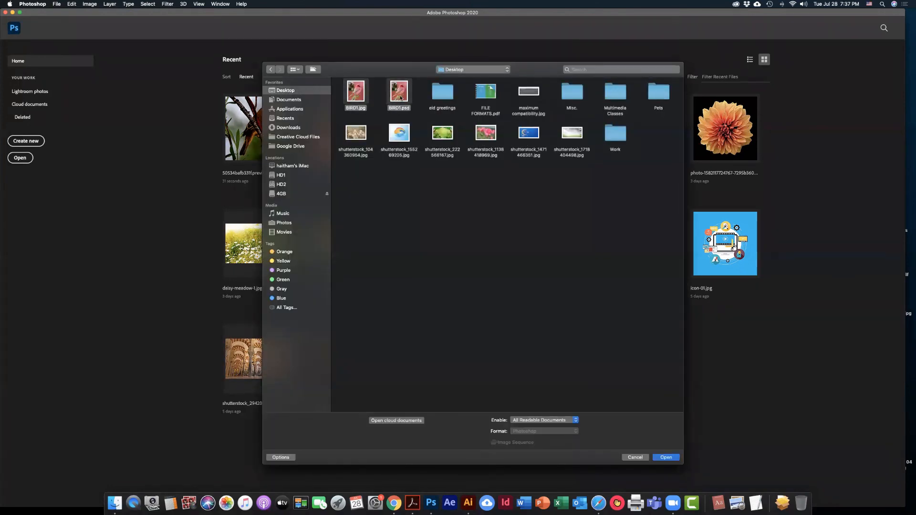
click(665, 457)
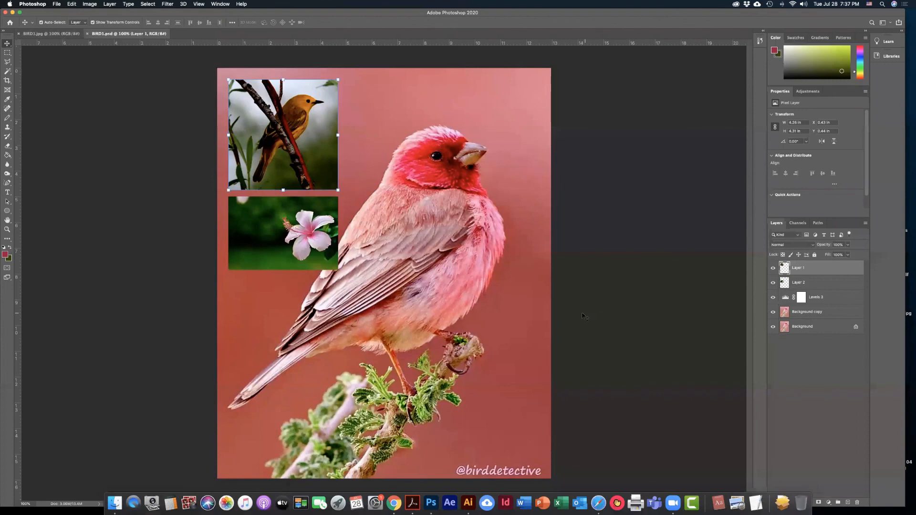
- Deselect the active layer in BIRD1.psd and close that document
click(781, 336)
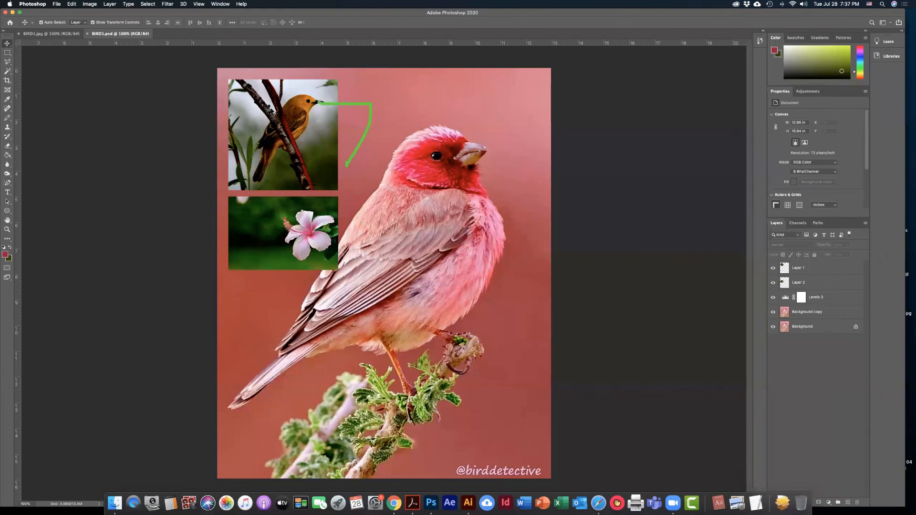
click(87, 33)
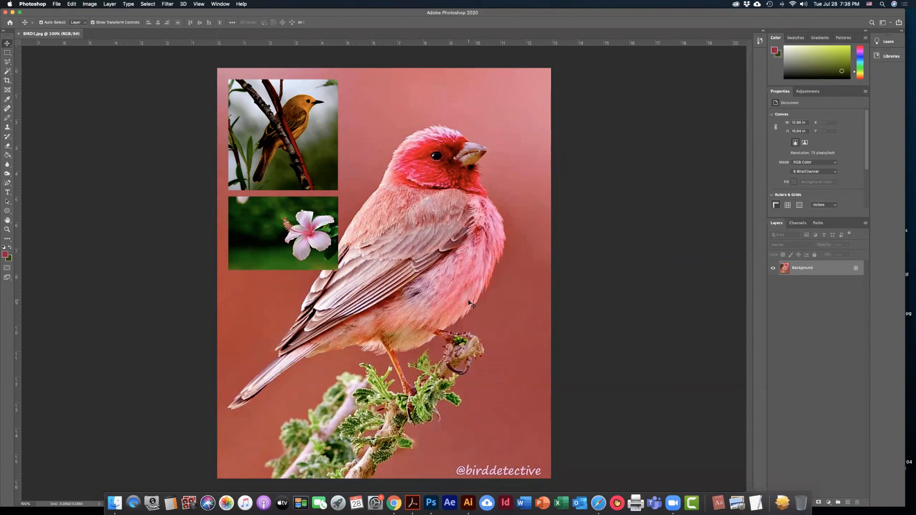
- Apply Auto Contrast to the flattened BIRD1.jpg and strongly darken its shadows with a direct Levels adjustment
click(90, 4)
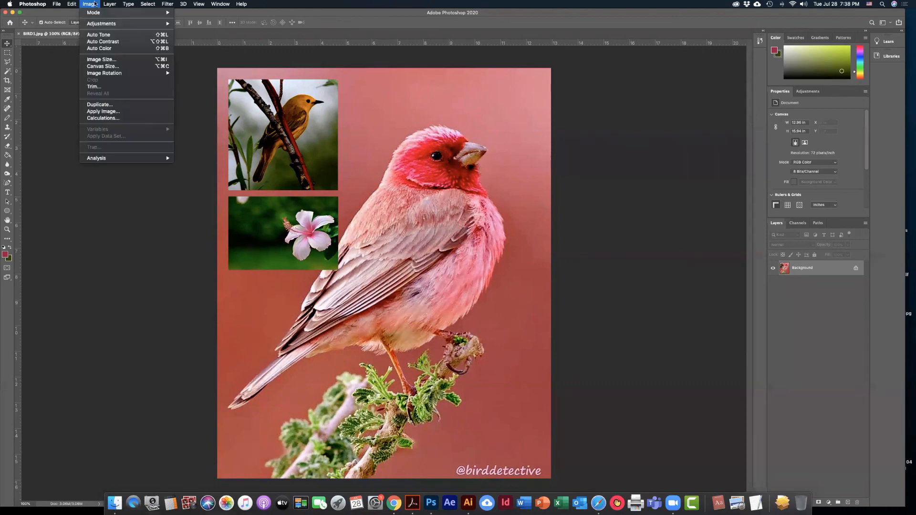
click(116, 42)
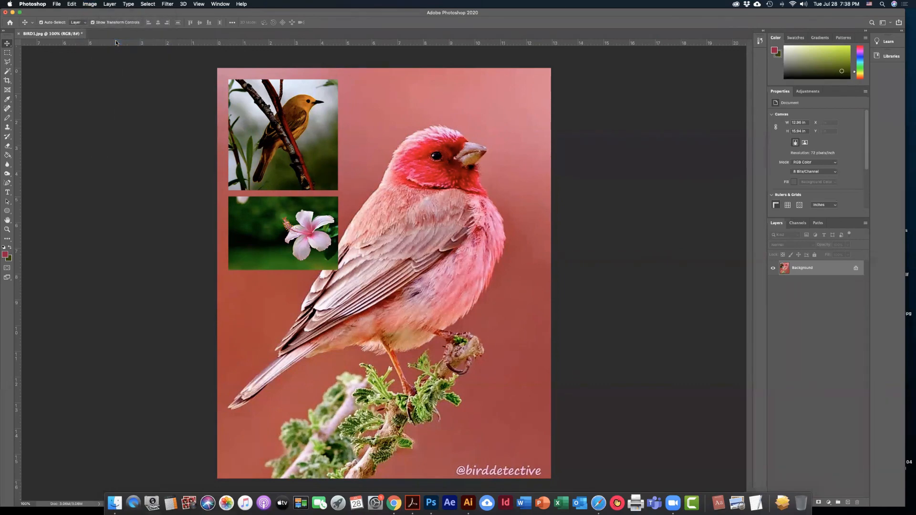
click(91, 5)
mouse_move(101, 23)
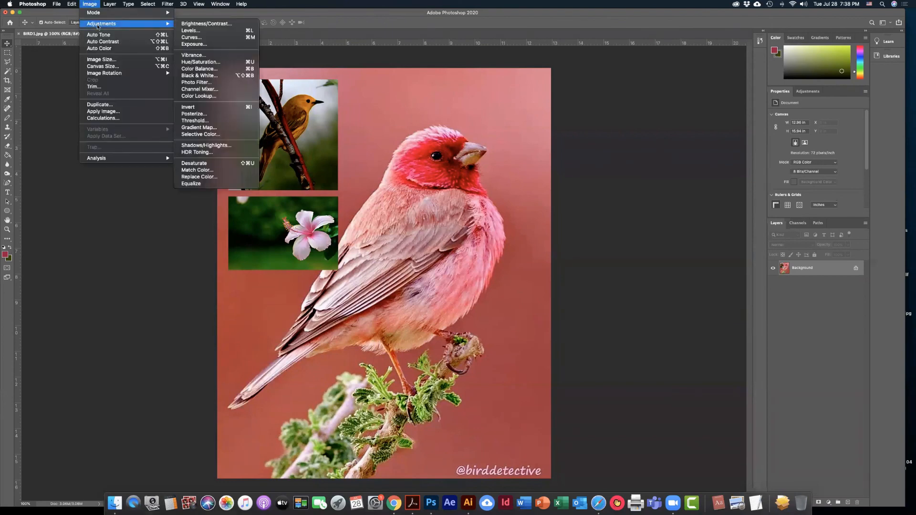
click(210, 30)
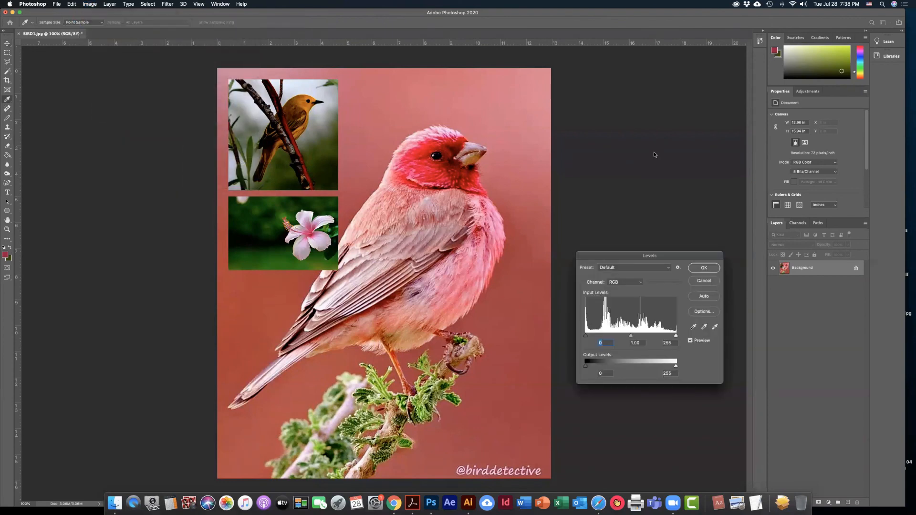
drag(585, 335, 672, 336)
click(704, 268)
key(v)
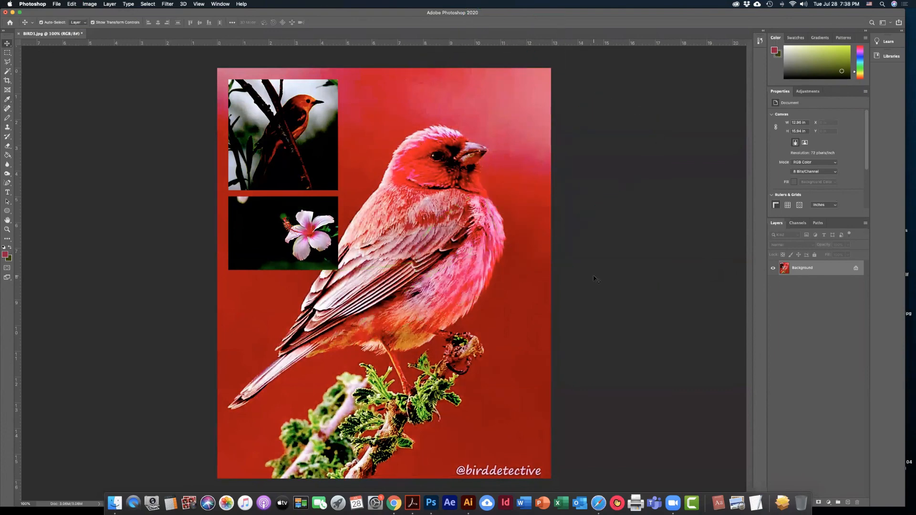
- Close BIRD1.jpg without saving its changes and reopen BIRD1.psd from the recent files
click(19, 34)
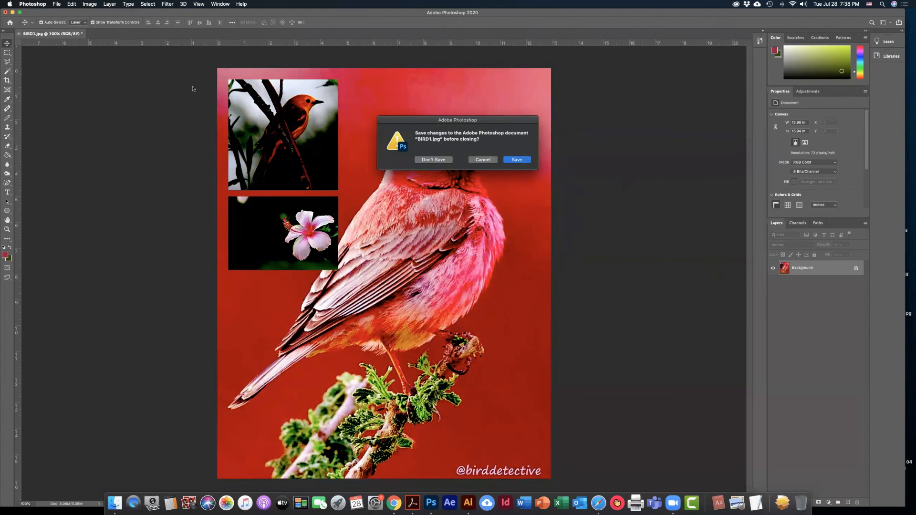
click(447, 160)
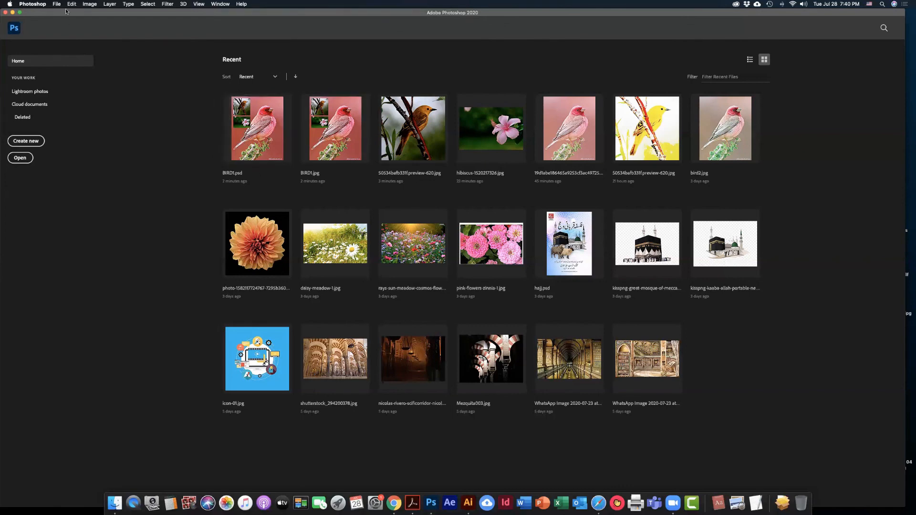
click(265, 132)
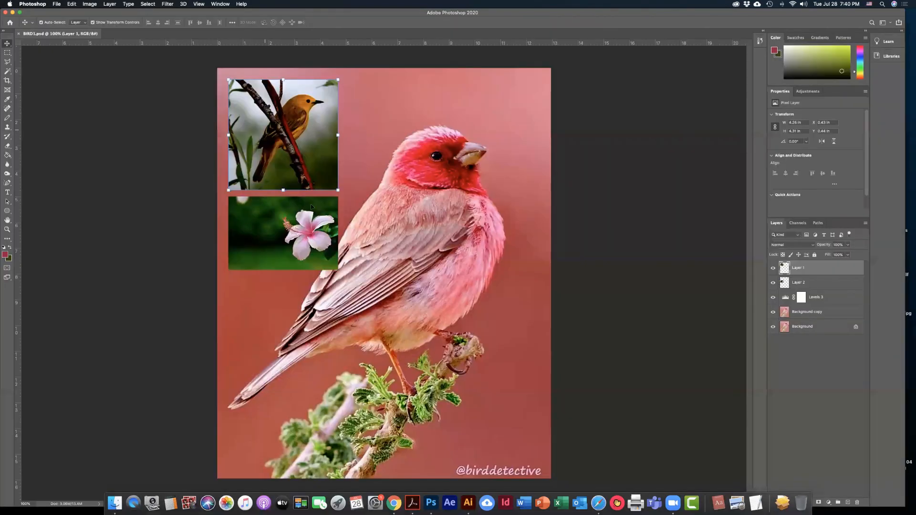
- Place the hibiscus and yellow bird insets side by side near the picture's lower-left corner, scaling the yellow bird to about 64%
drag(304, 214, 312, 399)
mouse_move(323, 103)
mouse_down()
mouse_move(372, 142)
mouse_move(452, 354)
mouse_move(452, 364)
mouse_move(419, 377)
mouse_move(425, 382)
mouse_move(410, 411)
mouse_move(420, 383)
mouse_up()
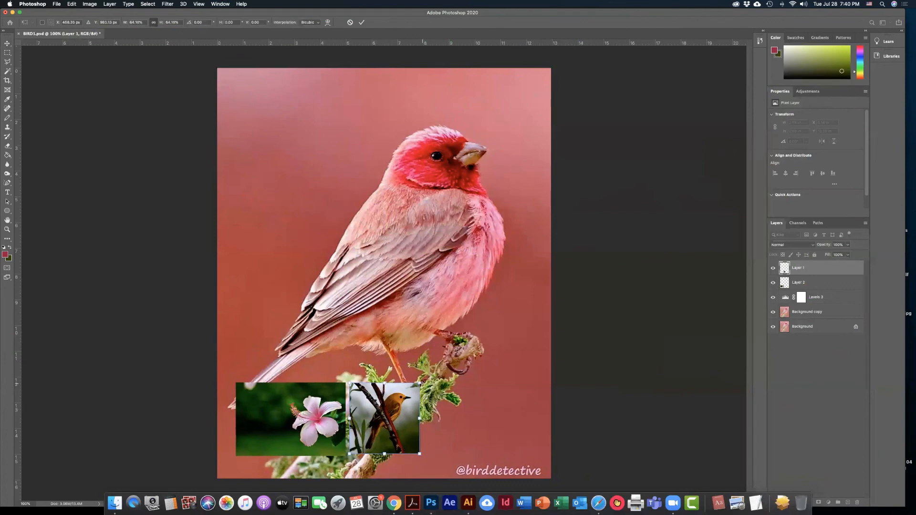
- Undock BIRD1.psd into a floating window, accept the yellow bird's pending transform, and reposition the window within the workspace
drag(49, 34, 101, 42)
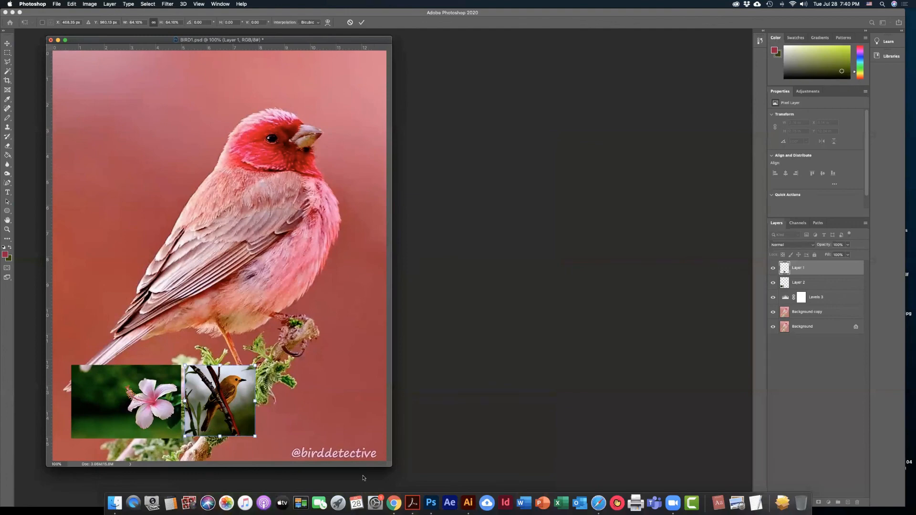
key(Return)
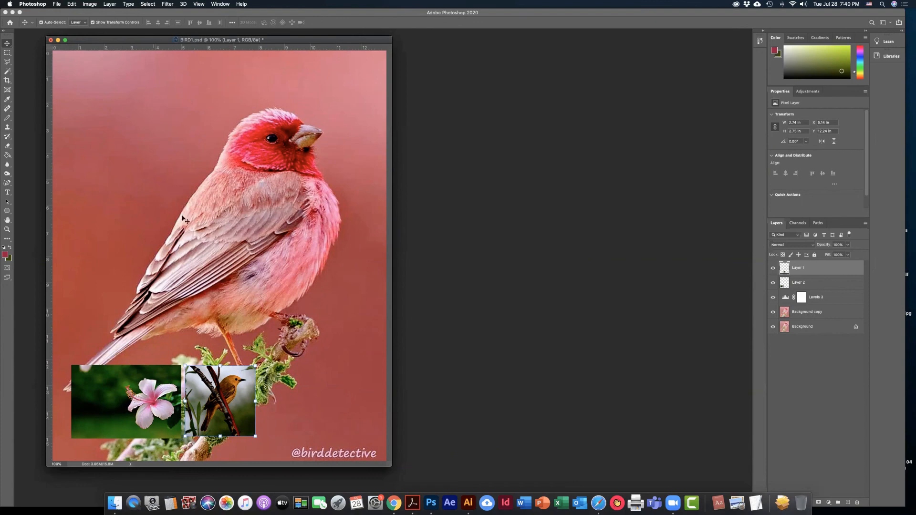
drag(149, 42, 124, 37)
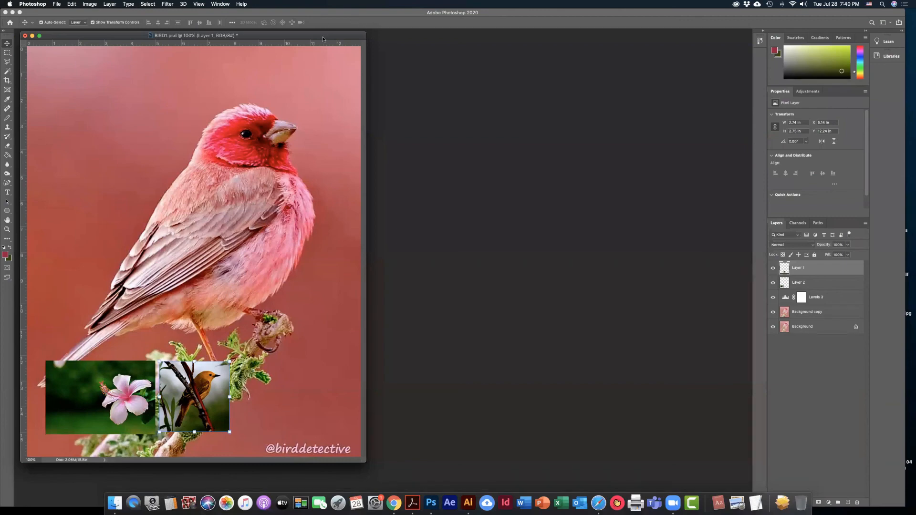
mouse_move(324, 35)
mouse_down()
mouse_move(366, 51)
mouse_move(322, 41)
mouse_up()
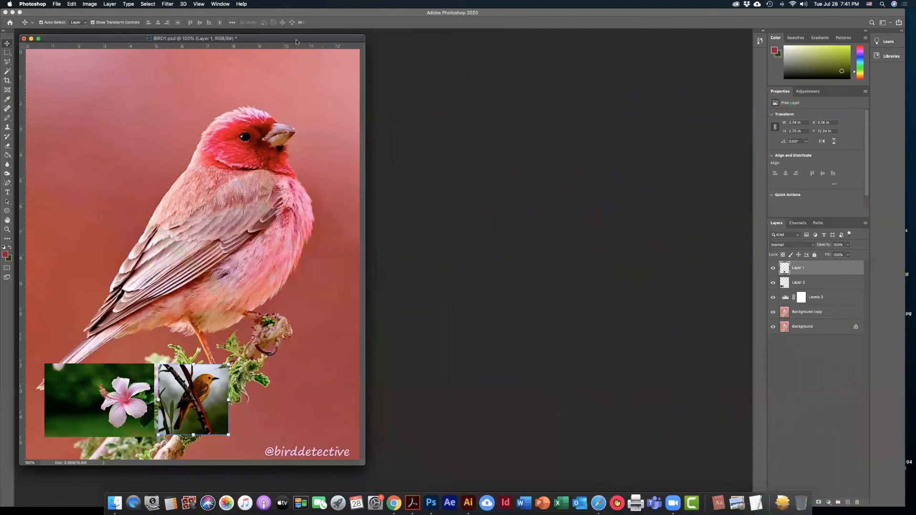
- Enlarge the floating BIRD1.psd window so empty canvas space surrounds the picture, and adjust its position in the workspace
mouse_move(295, 42)
mouse_down()
mouse_move(322, 44)
mouse_move(296, 38)
mouse_up()
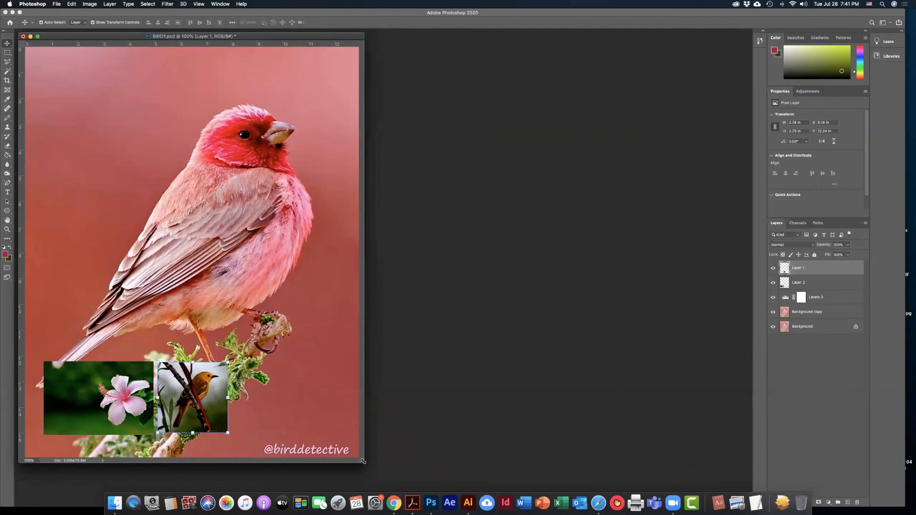
drag(363, 462, 400, 487)
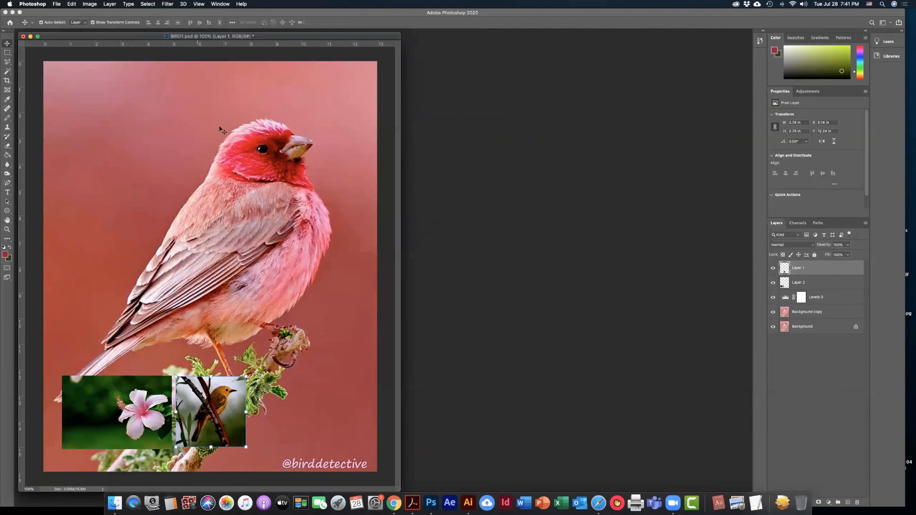
drag(317, 40, 314, 38)
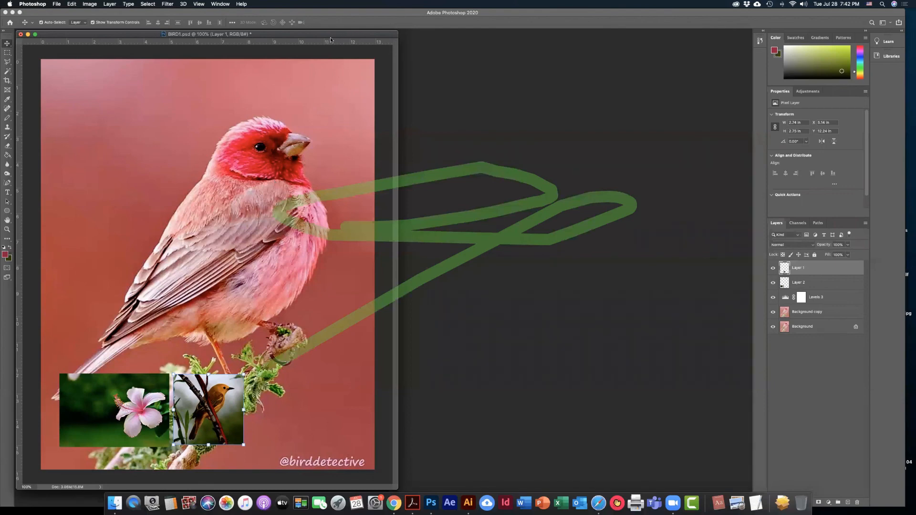
mouse_move(330, 36)
mouse_down()
mouse_move(383, 58)
mouse_move(366, 42)
mouse_move(330, 38)
mouse_up()
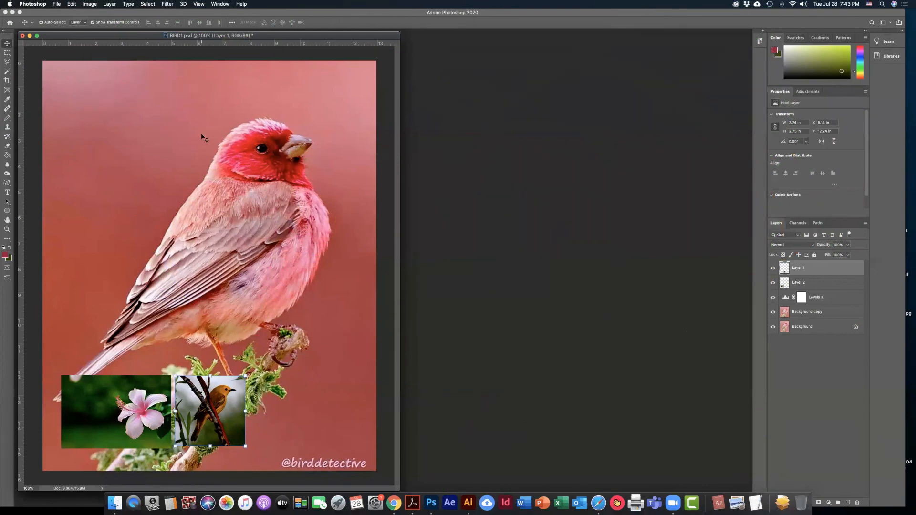
drag(87, 38, 85, 37)
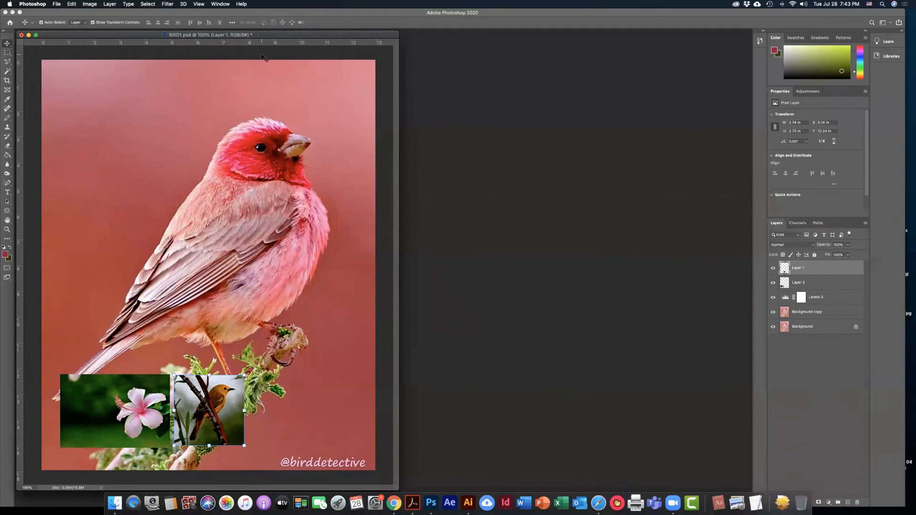
- Dock the floating BIRD1.psd window back into the workspace as a tabbed document and switch to Zoom
mouse_move(290, 39)
mouse_down()
mouse_move(301, 39)
mouse_move(279, 35)
mouse_up()
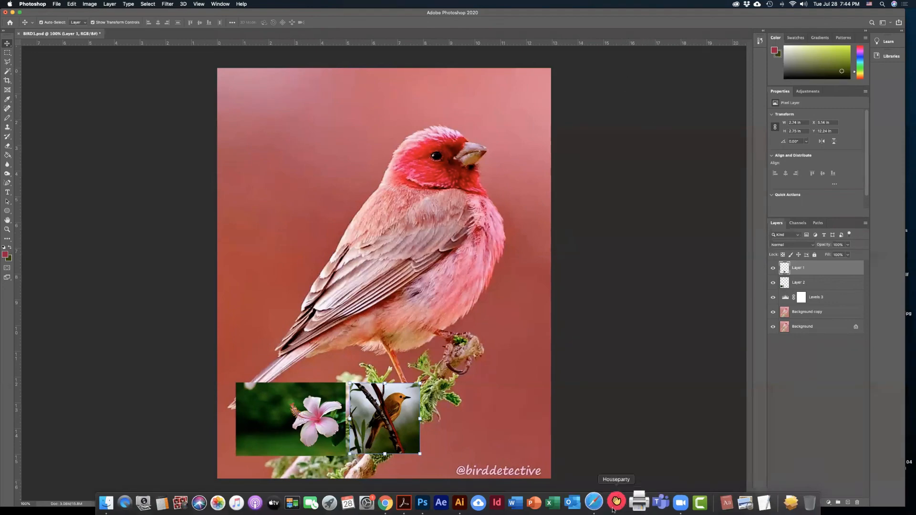
click(663, 496)
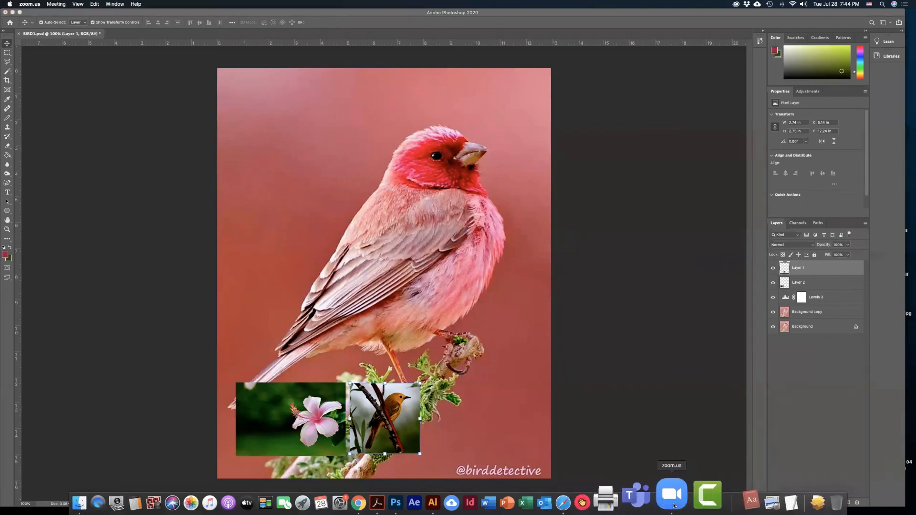